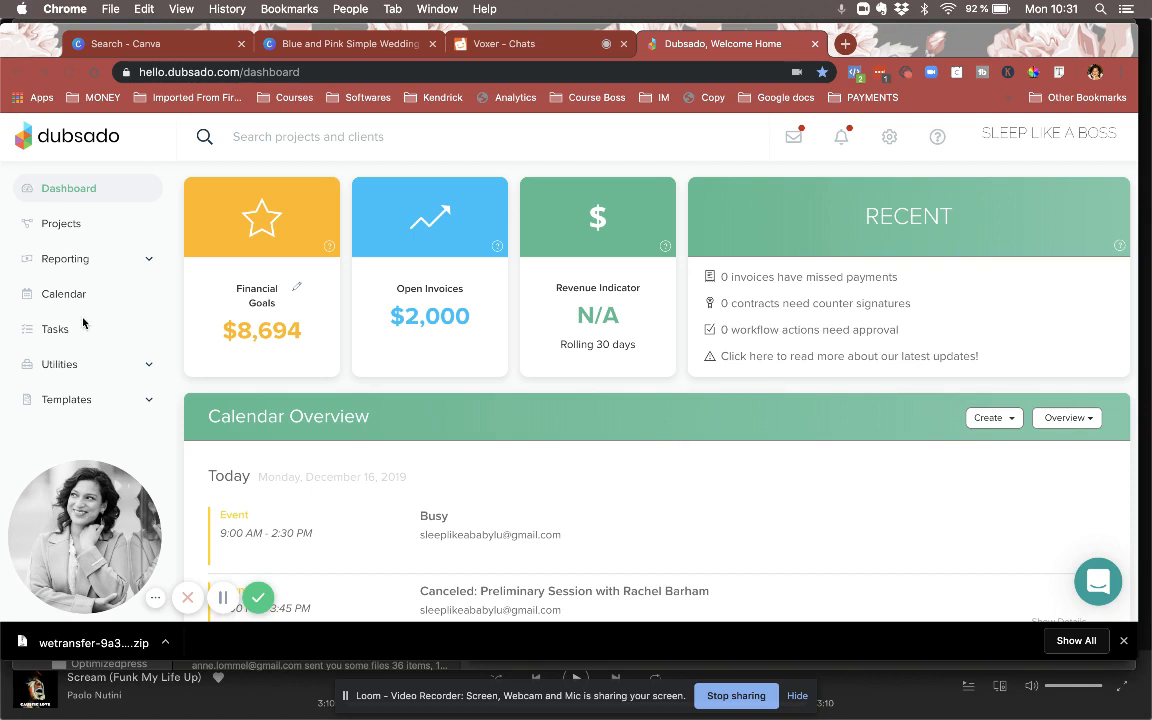
Open the Intake Questionnaire from the form templates and look through its questions as far as the Health Concerns section.
click(151, 403)
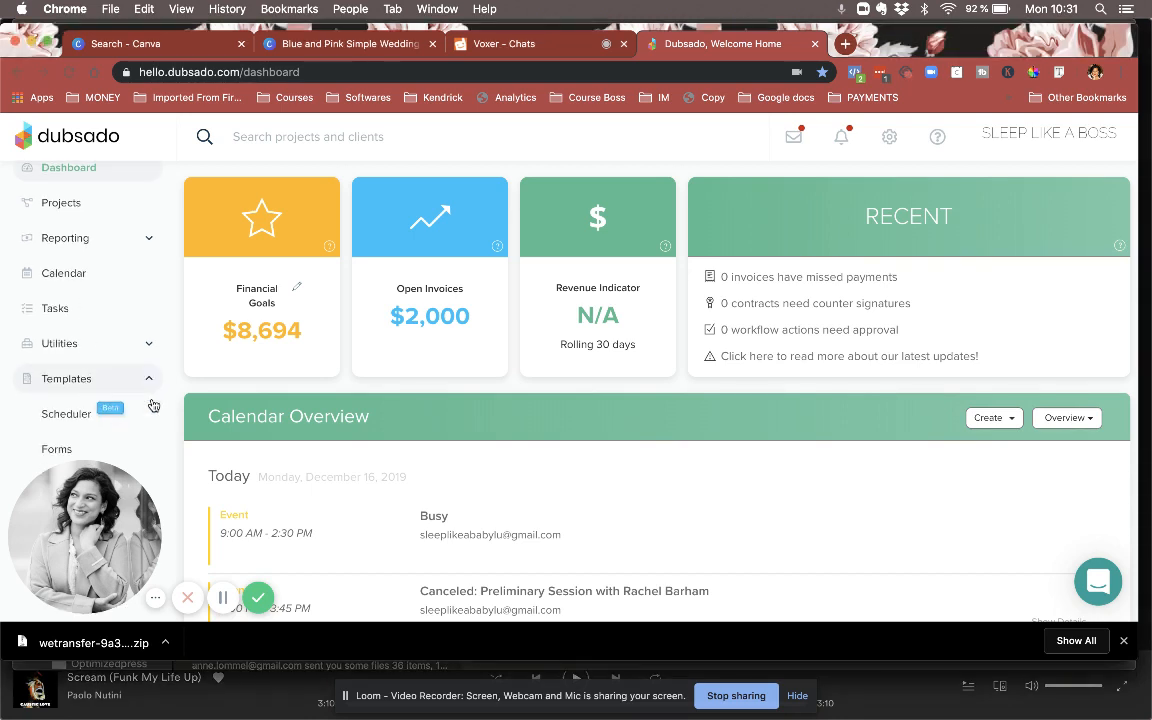
click(45, 451)
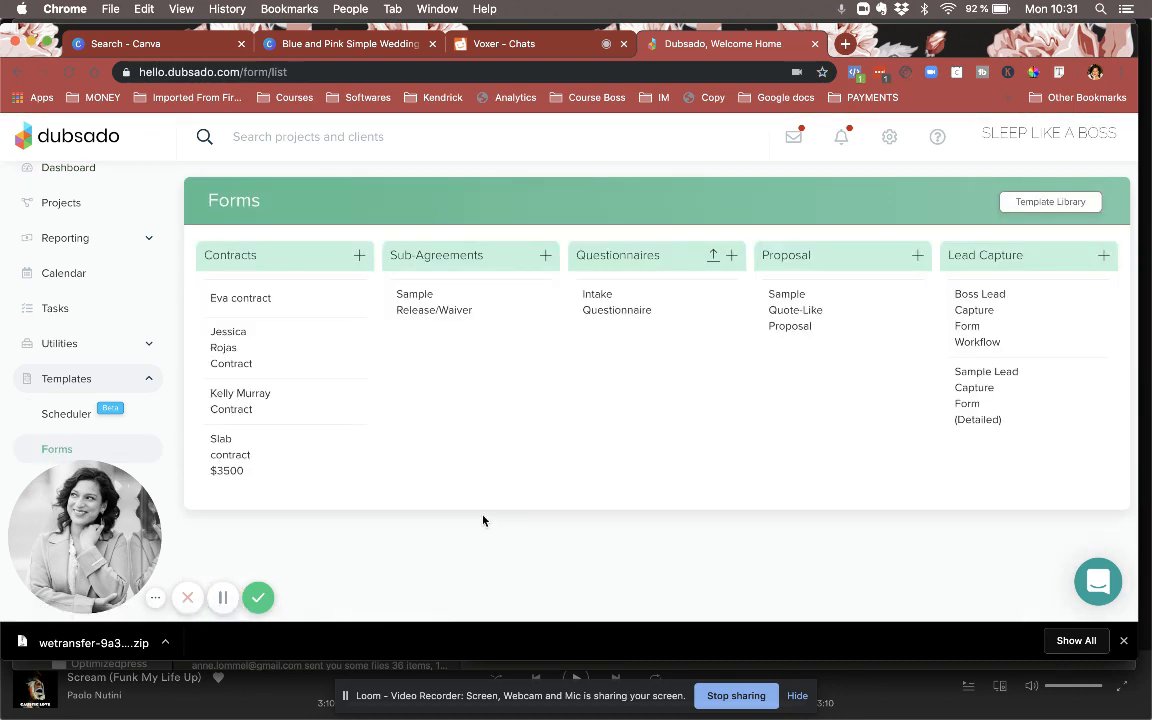
click(620, 313)
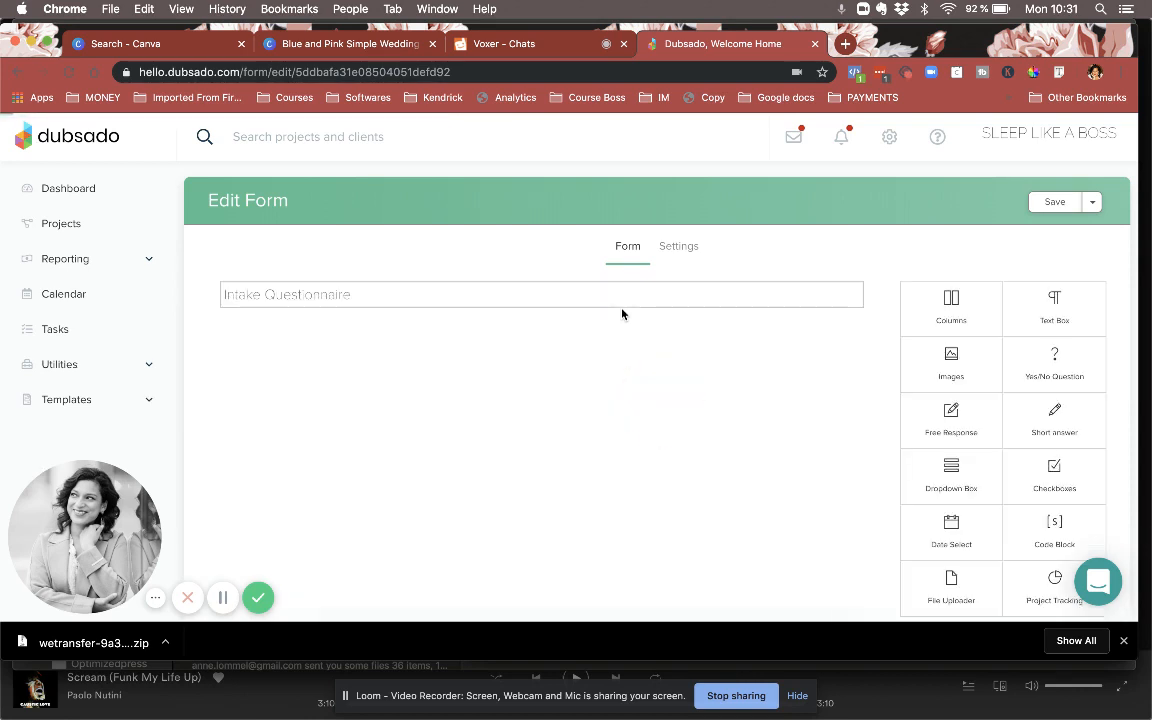
scroll(753, 501, down, 1)
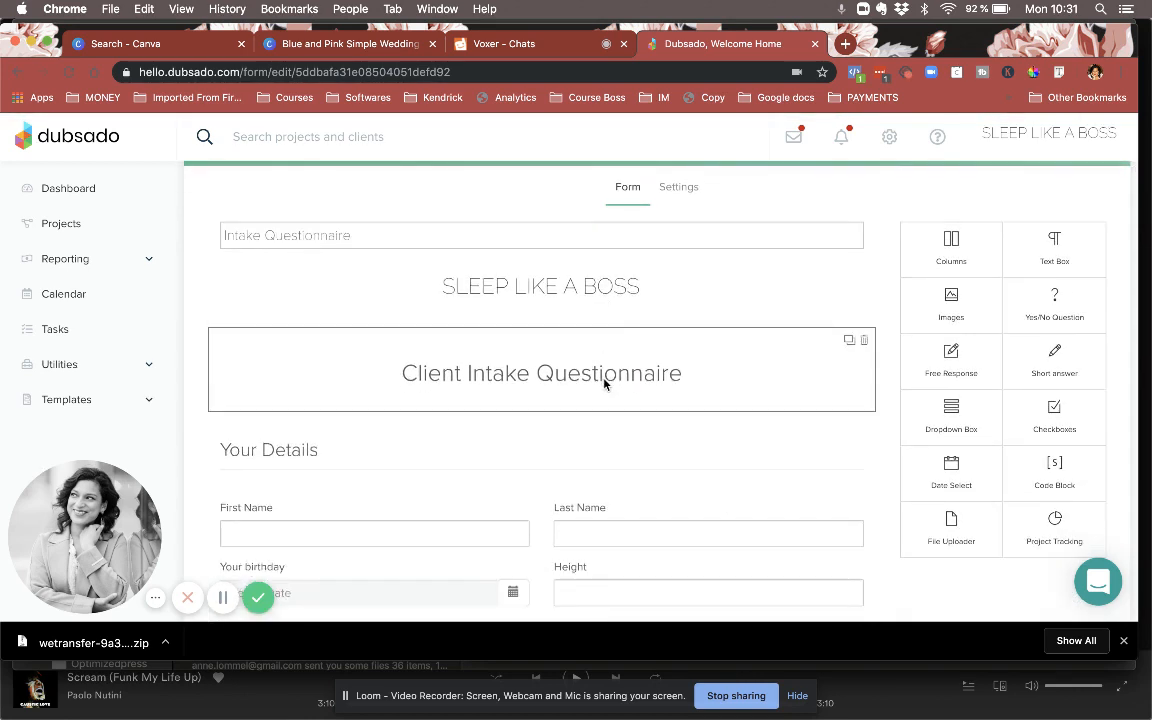
scroll(604, 383, down, 5)
scroll(604, 383, down, 6)
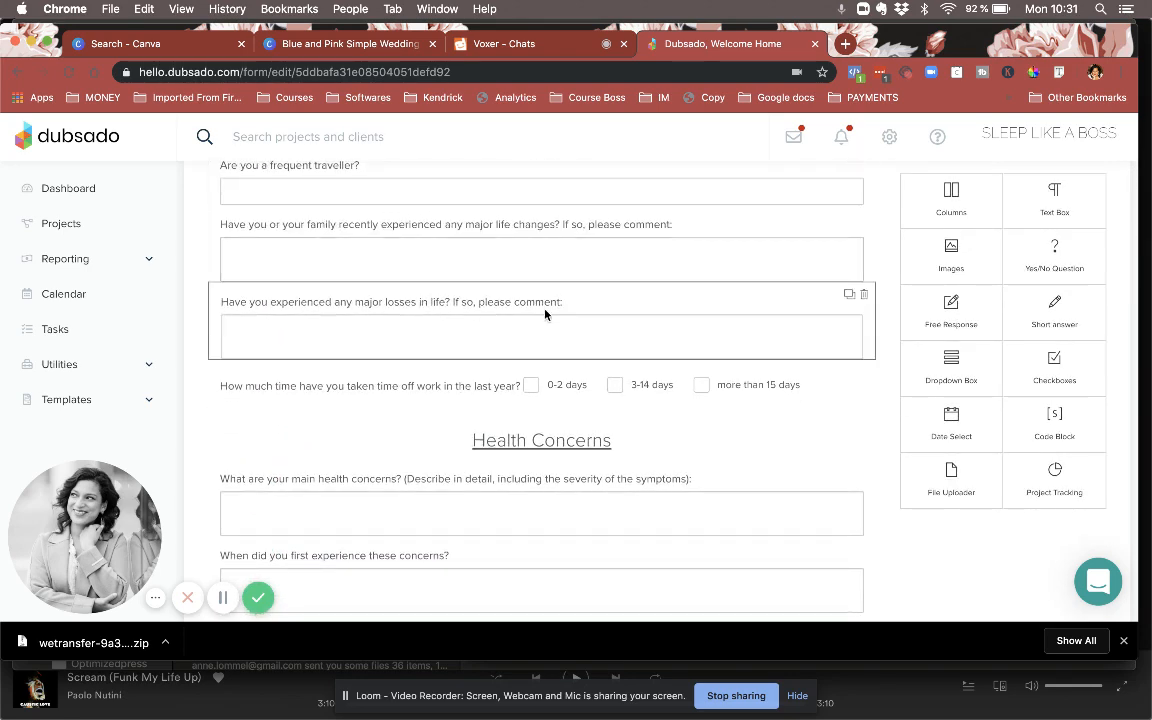
scroll(766, 489, down, 5)
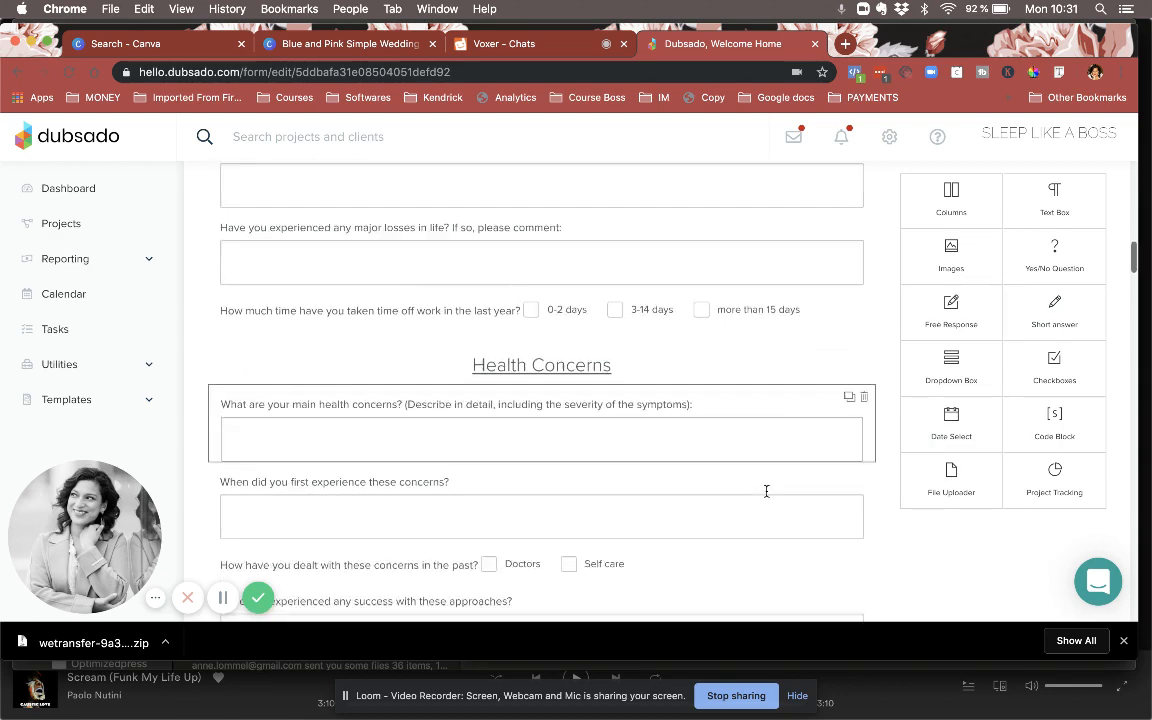
scroll(766, 489, up, 5)
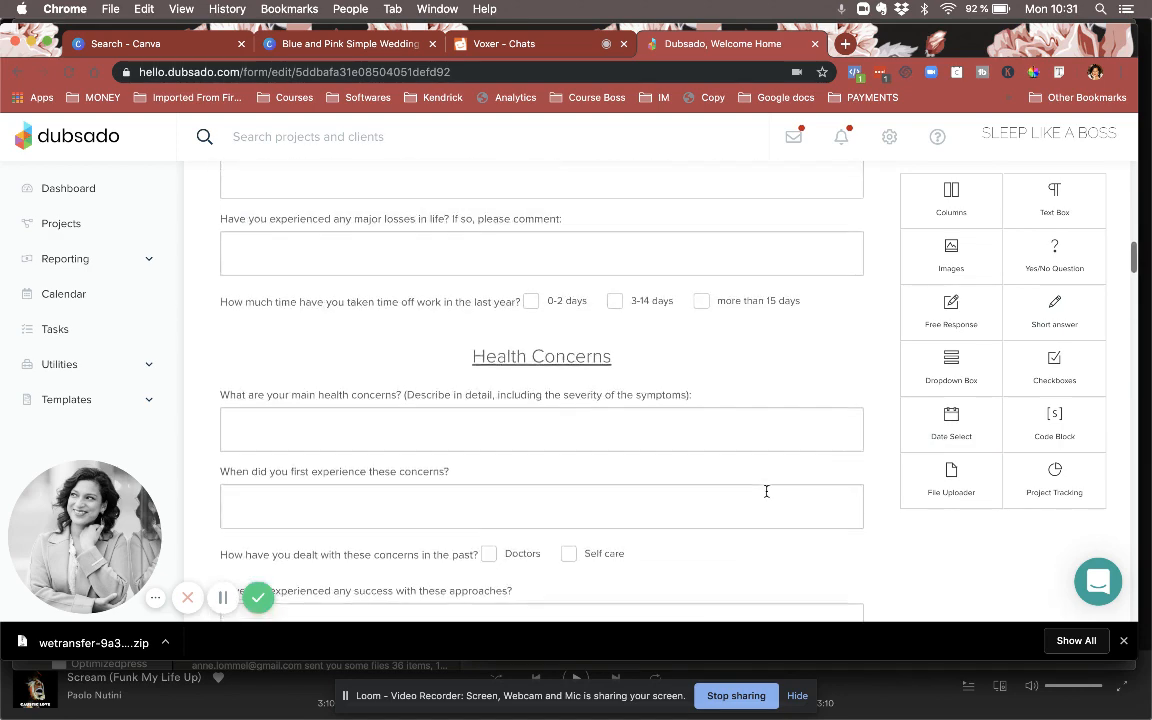
Leave the questionnaire for the forms list and open the "Slab contract $3500" contract template.
click(18, 72)
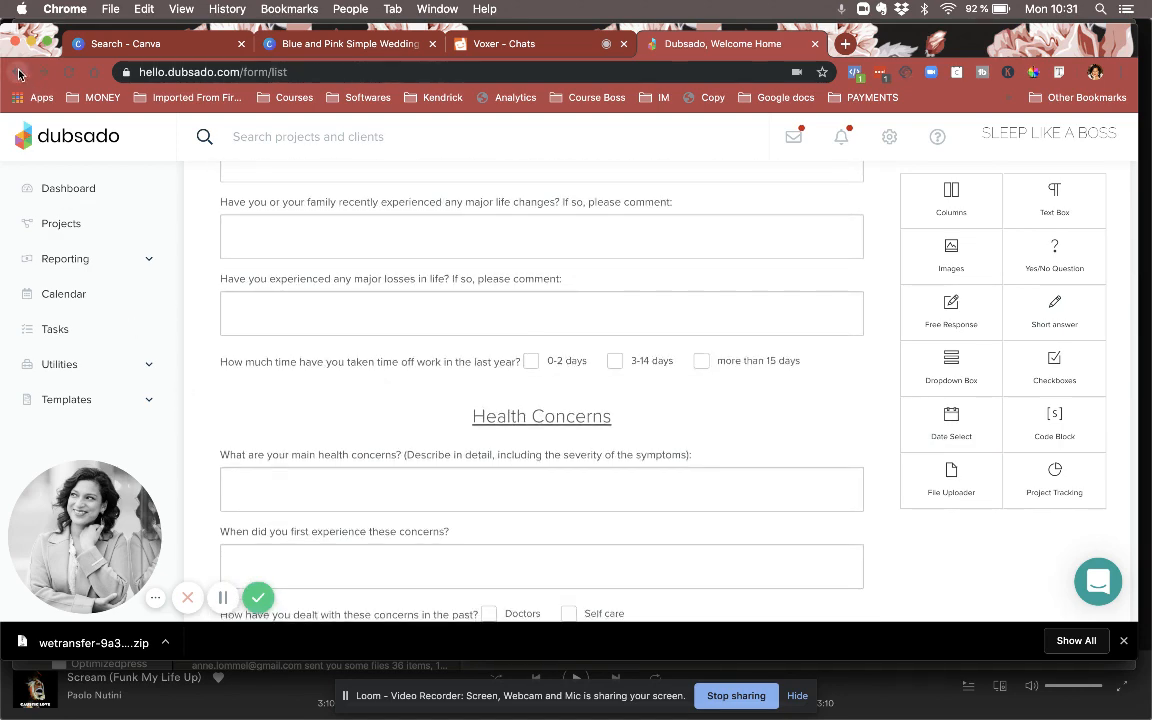
click(706, 180)
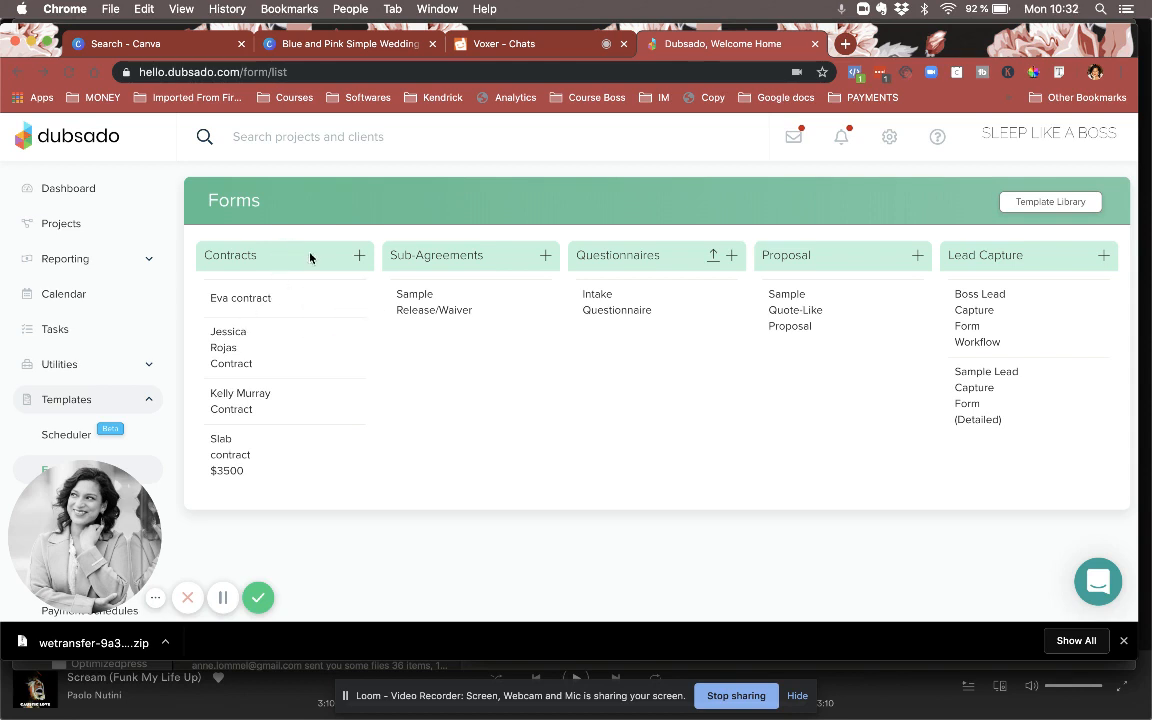
click(231, 460)
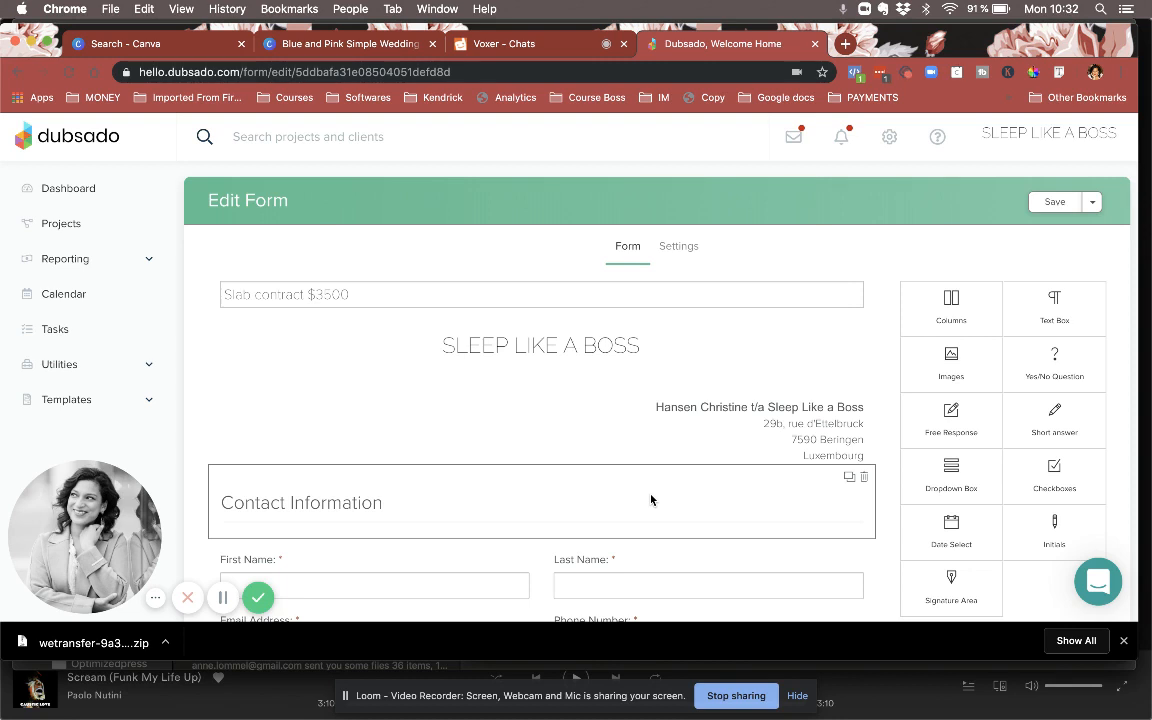
Rename the contract form as "SLAB contract $7000".
triple_click(374, 293)
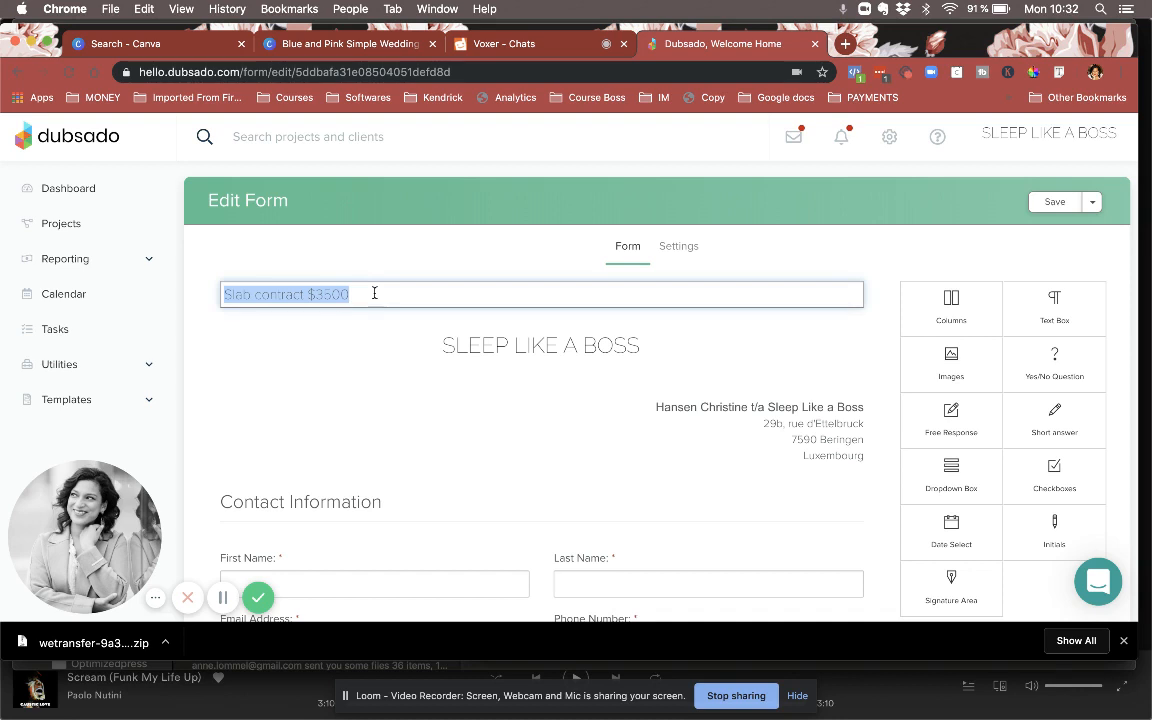
text(SLAB co)
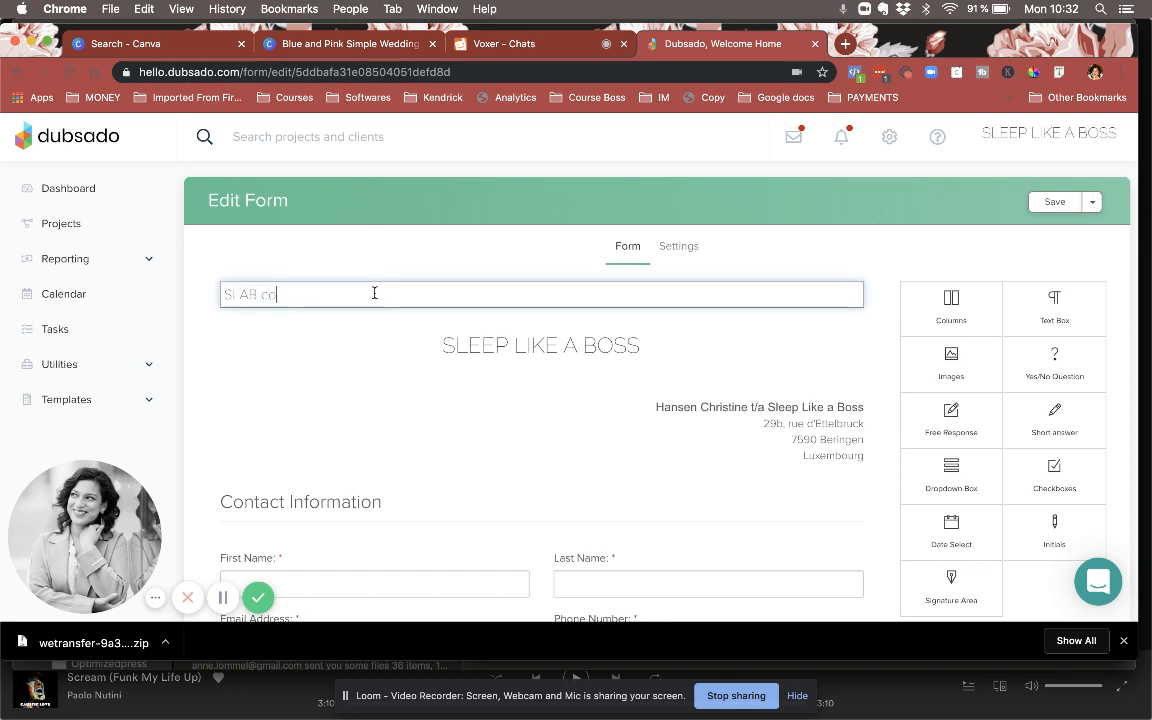
text(ntract $7)
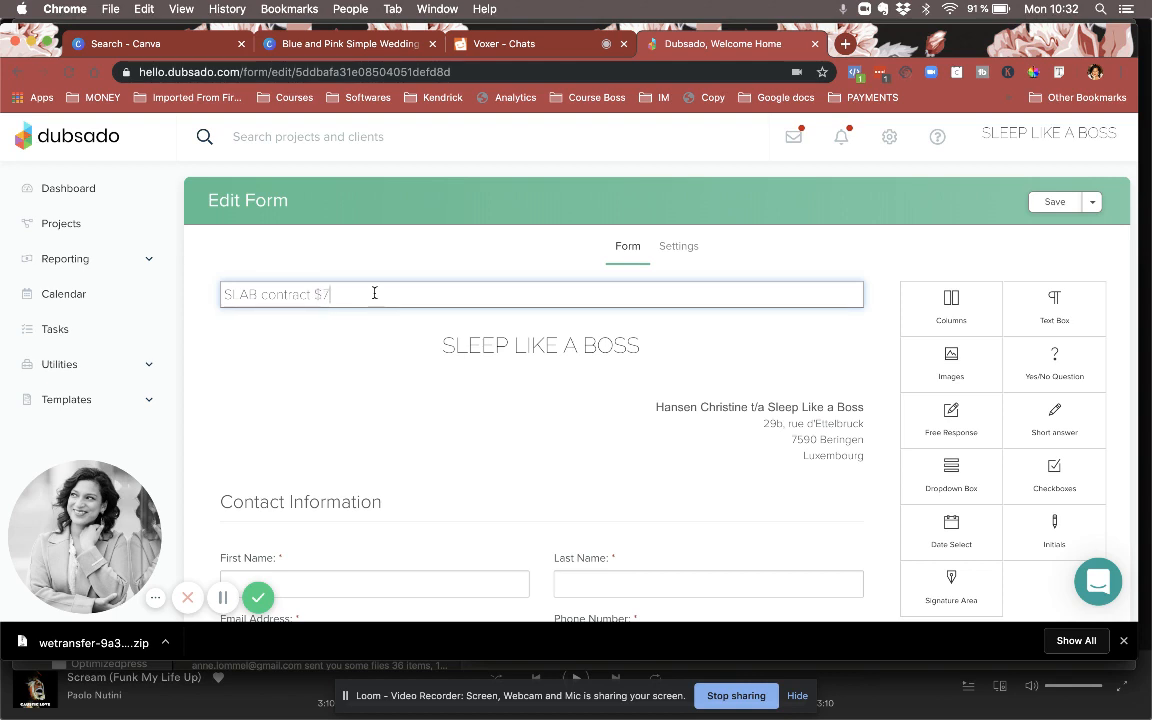
text(000)
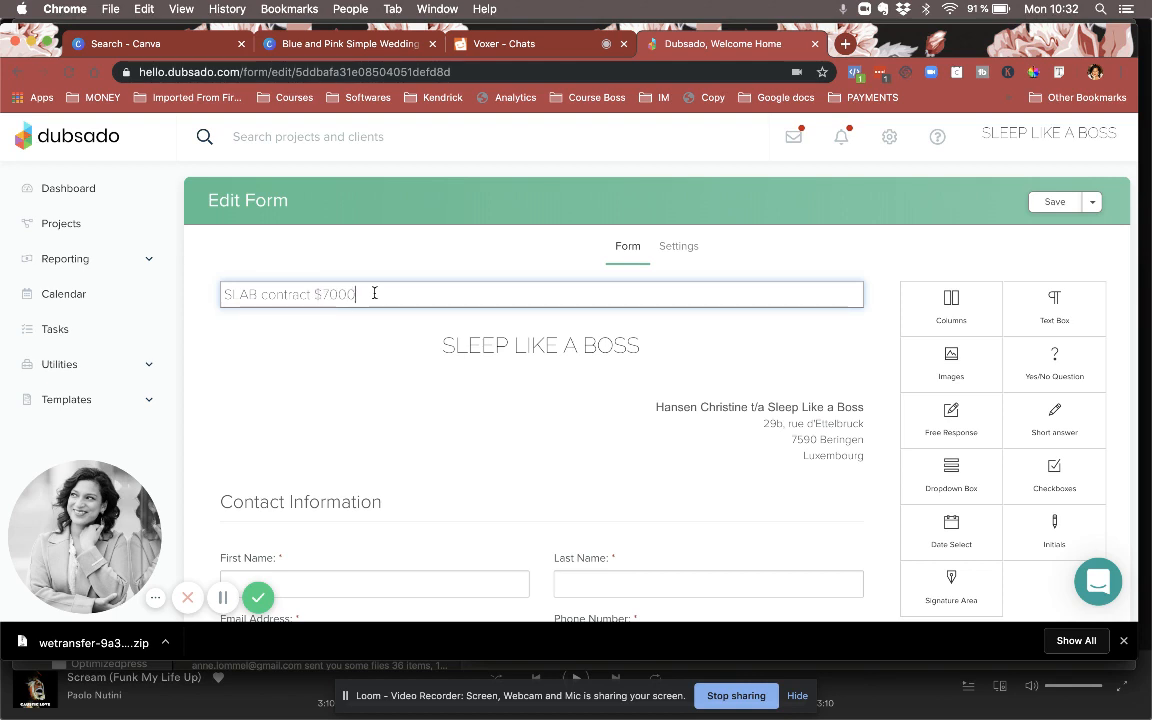
Examine the contract's contact information fields, the initials confirmation line and the Private Coaching and Mentoring Programme letter.
scroll(483, 460, down, 3)
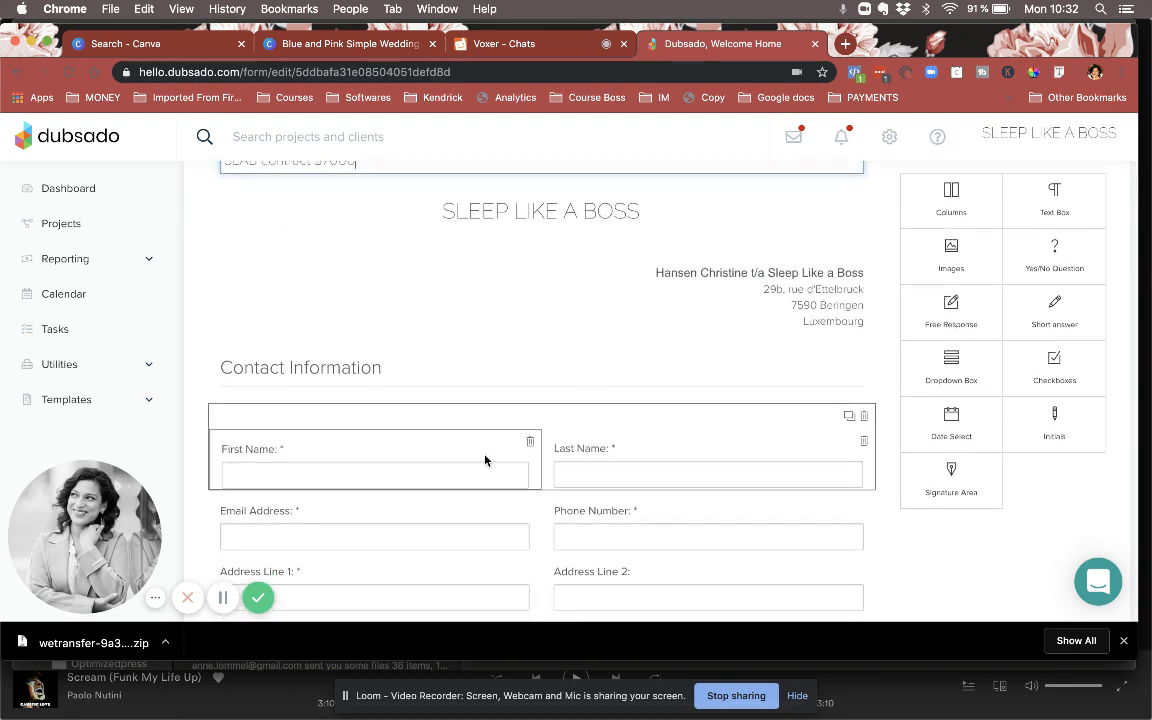
scroll(485, 460, down, 3)
scroll(424, 378, down, 2)
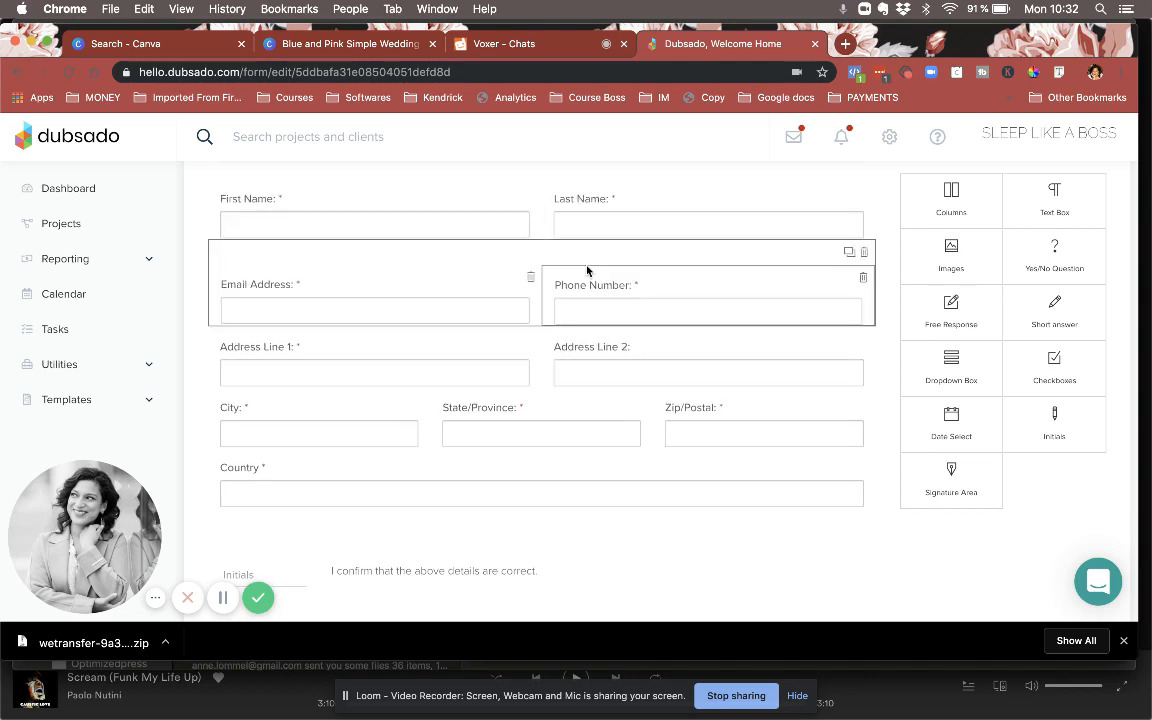
scroll(582, 450, down, 1)
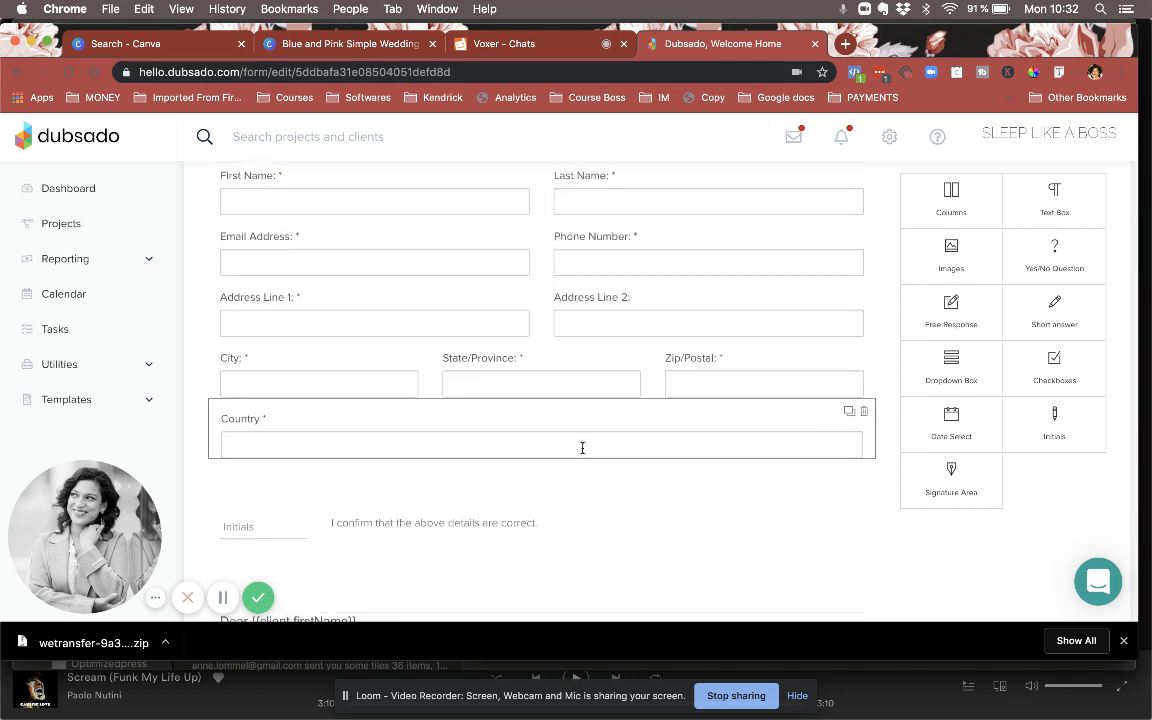
scroll(582, 448, down, 3)
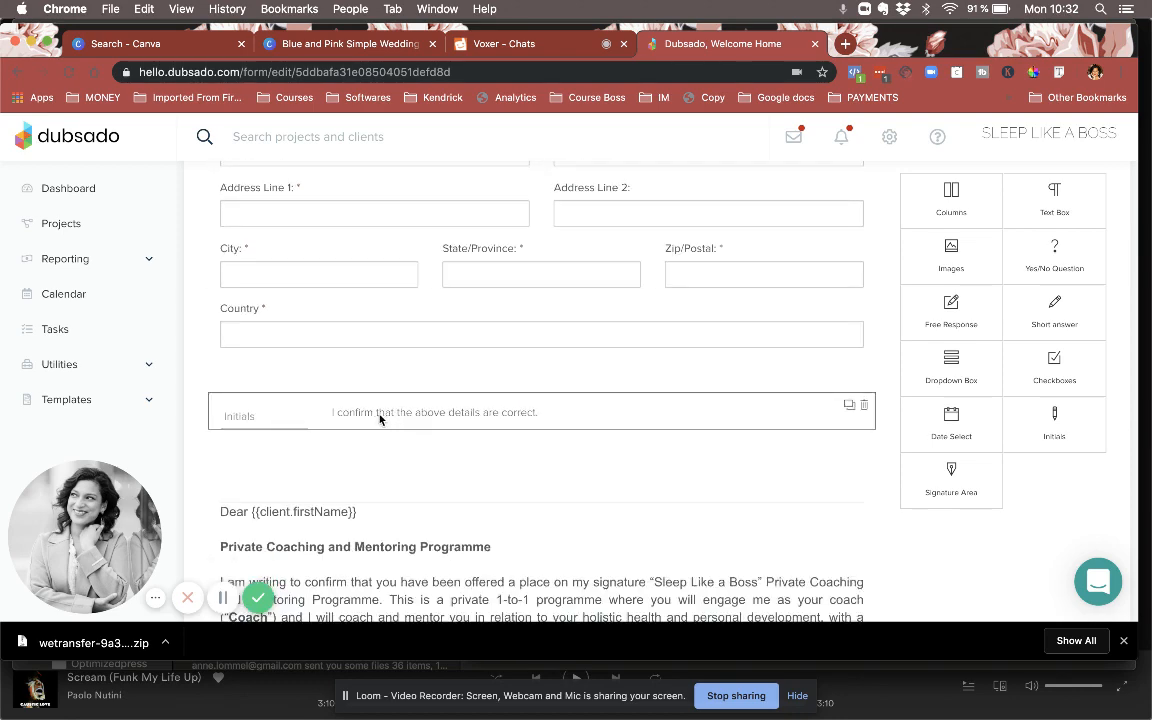
scroll(380, 420, down, 3)
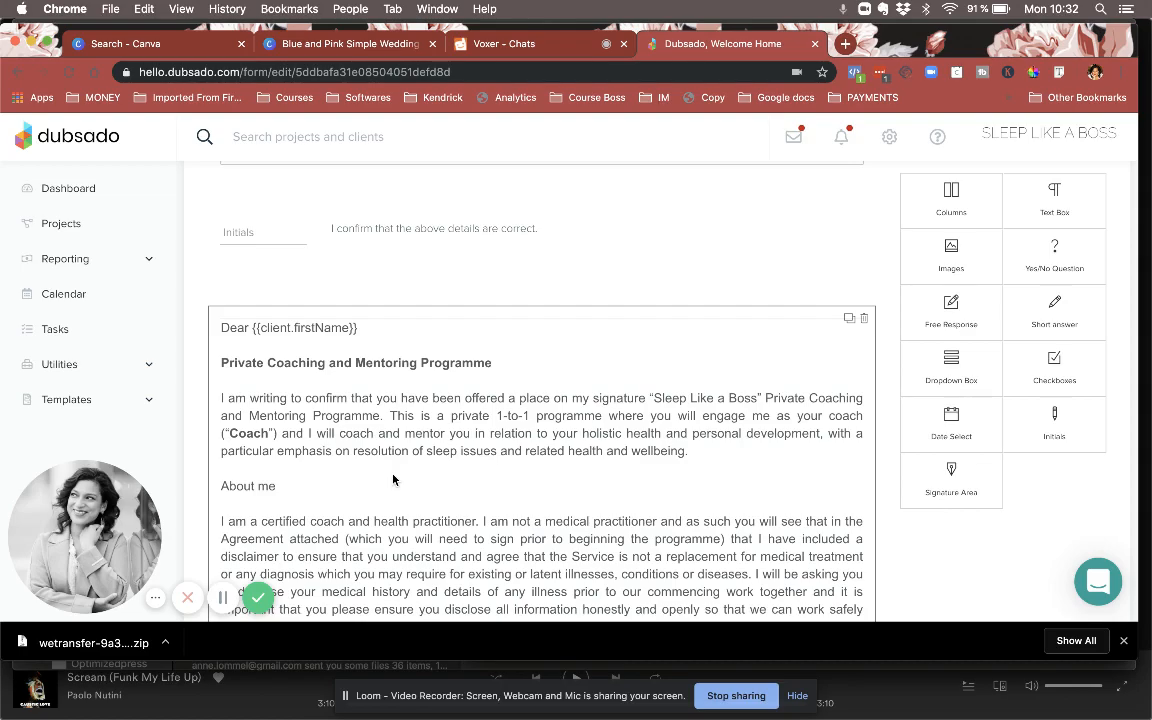
scroll(393, 480, down, 15)
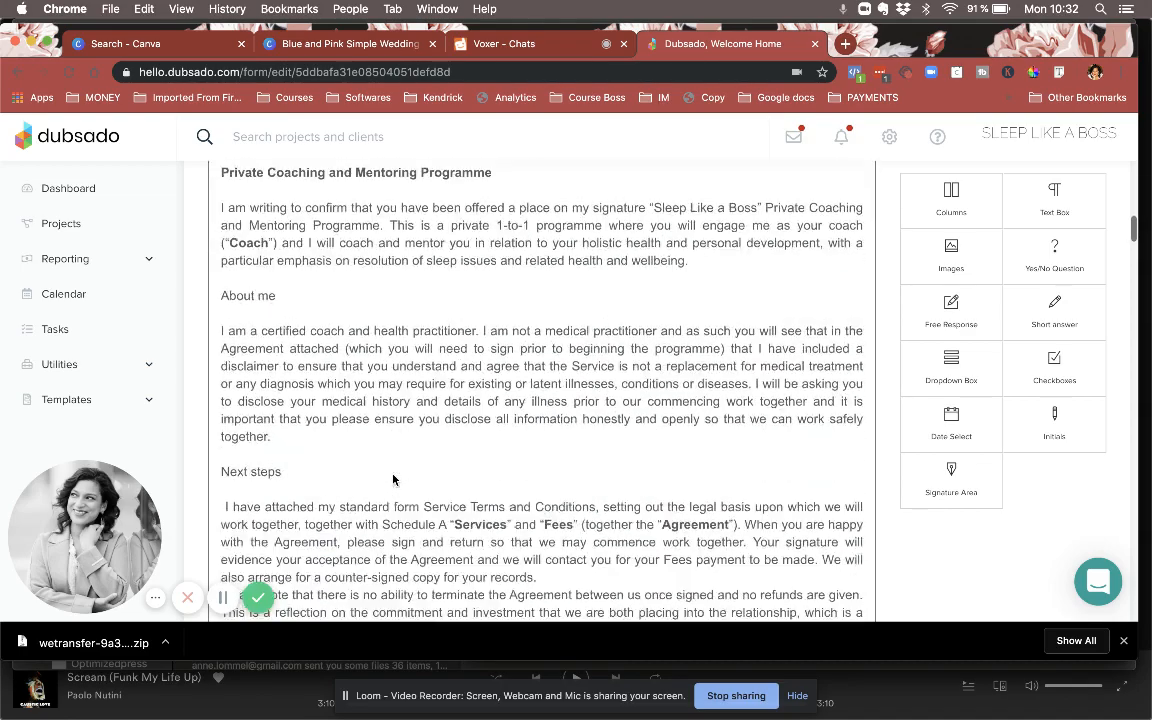
scroll(393, 480, up, 15)
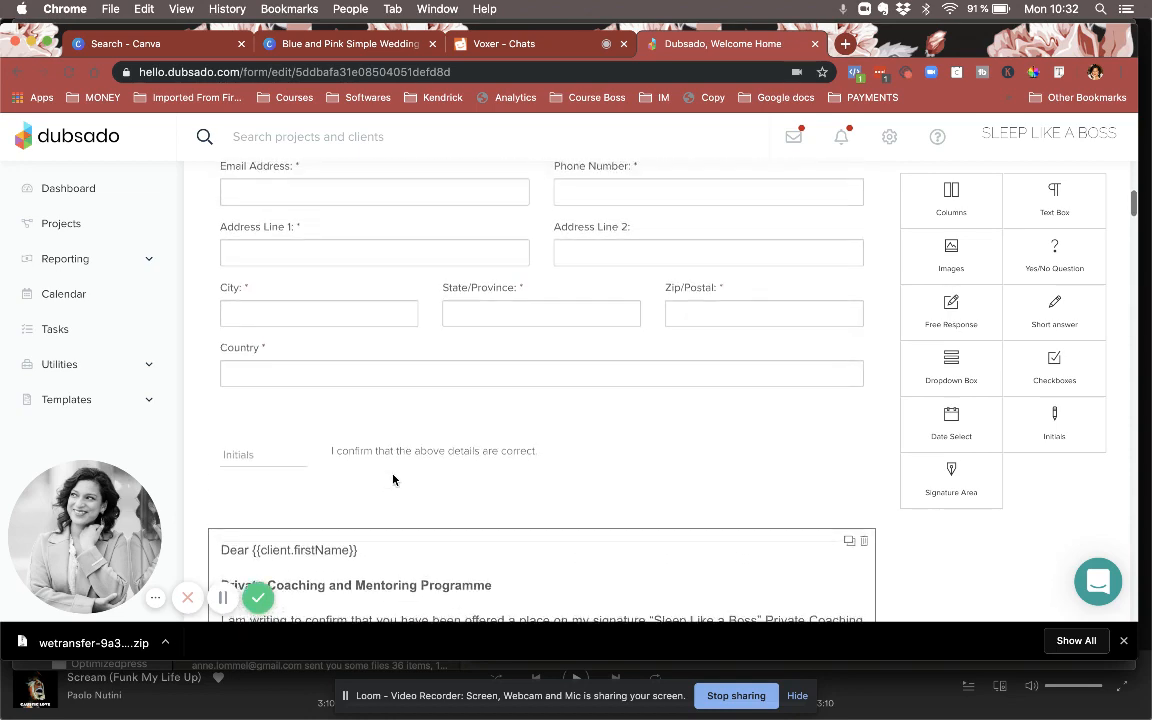
scroll(393, 478, down, 9)
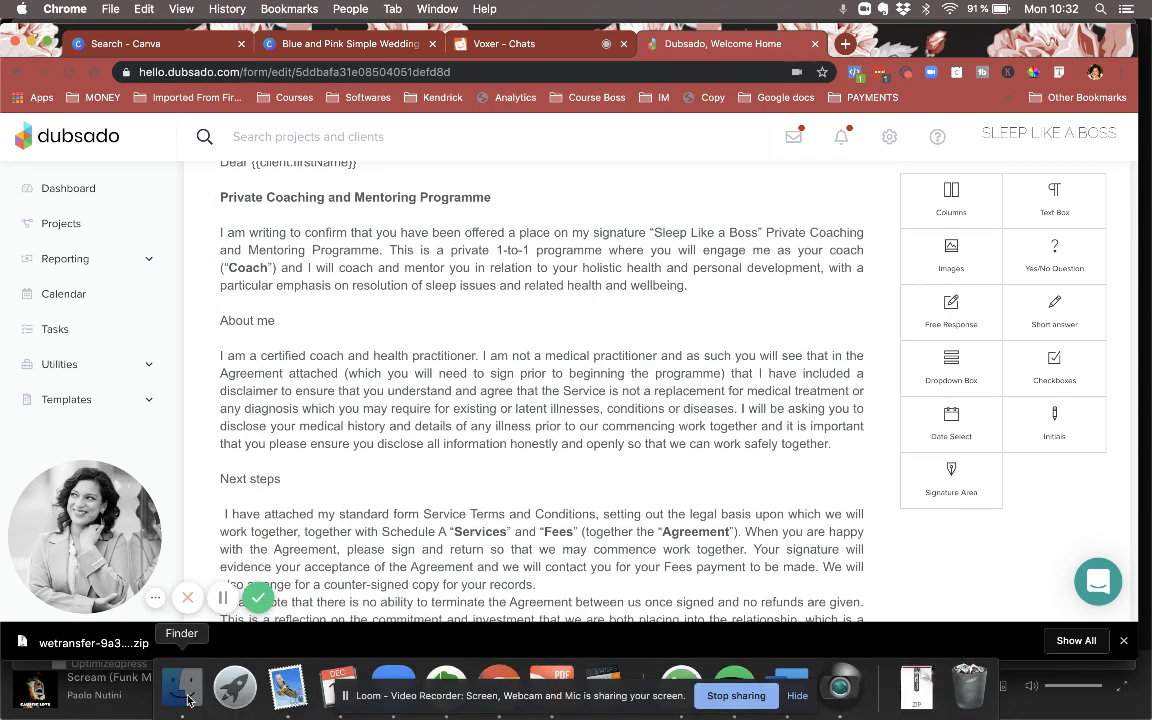
Open the "Sleep Like a Boss 1to1 Coaching Client Agreement v0.1" document in Word and look through its cover letter and client placeholders.
click(190, 705)
double_click(634, 171)
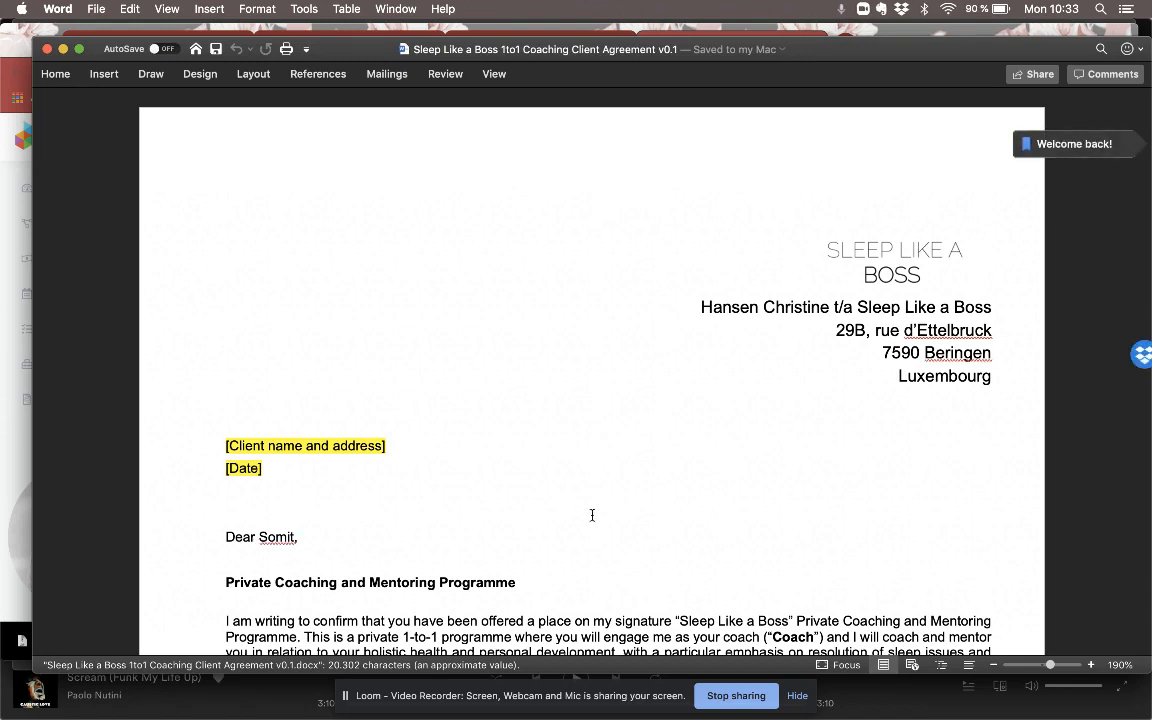
scroll(592, 514, down, 2)
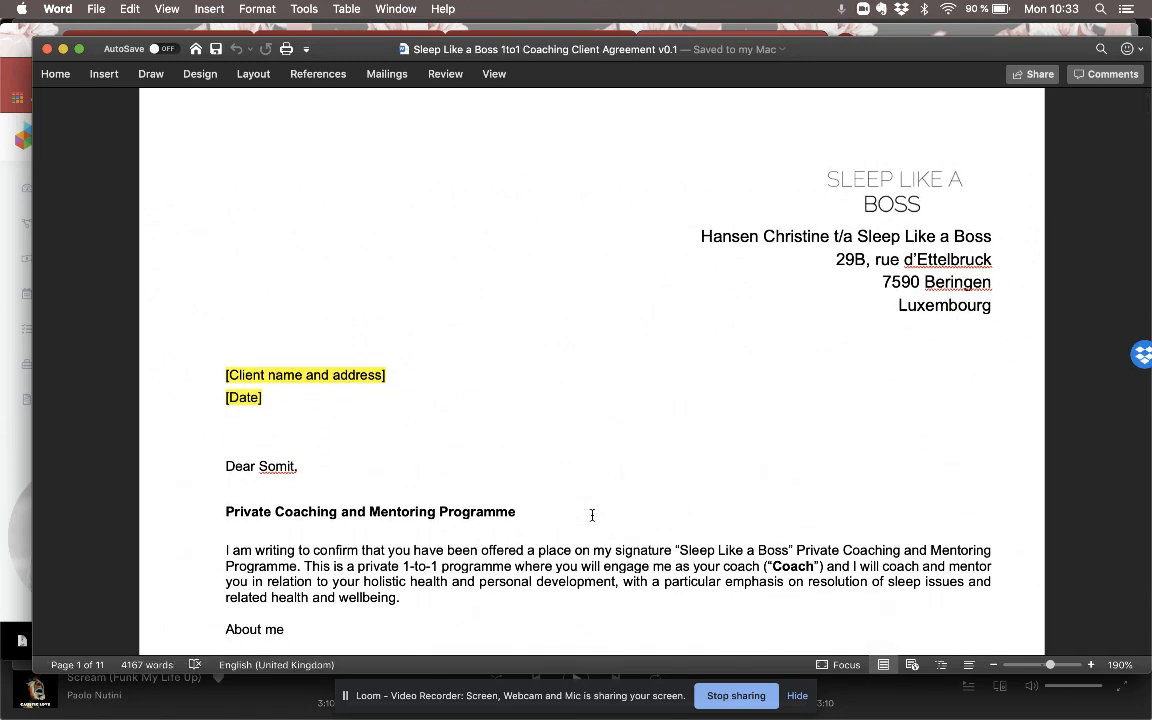
scroll(592, 514, down, 9)
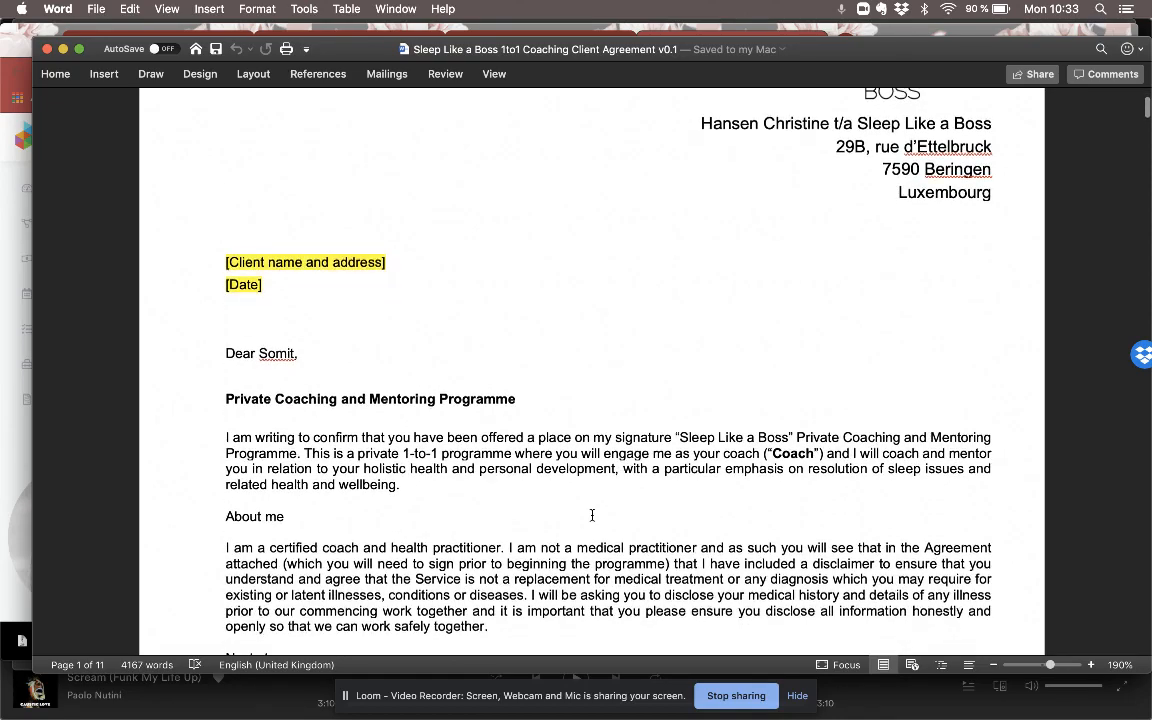
scroll(592, 514, down, 5)
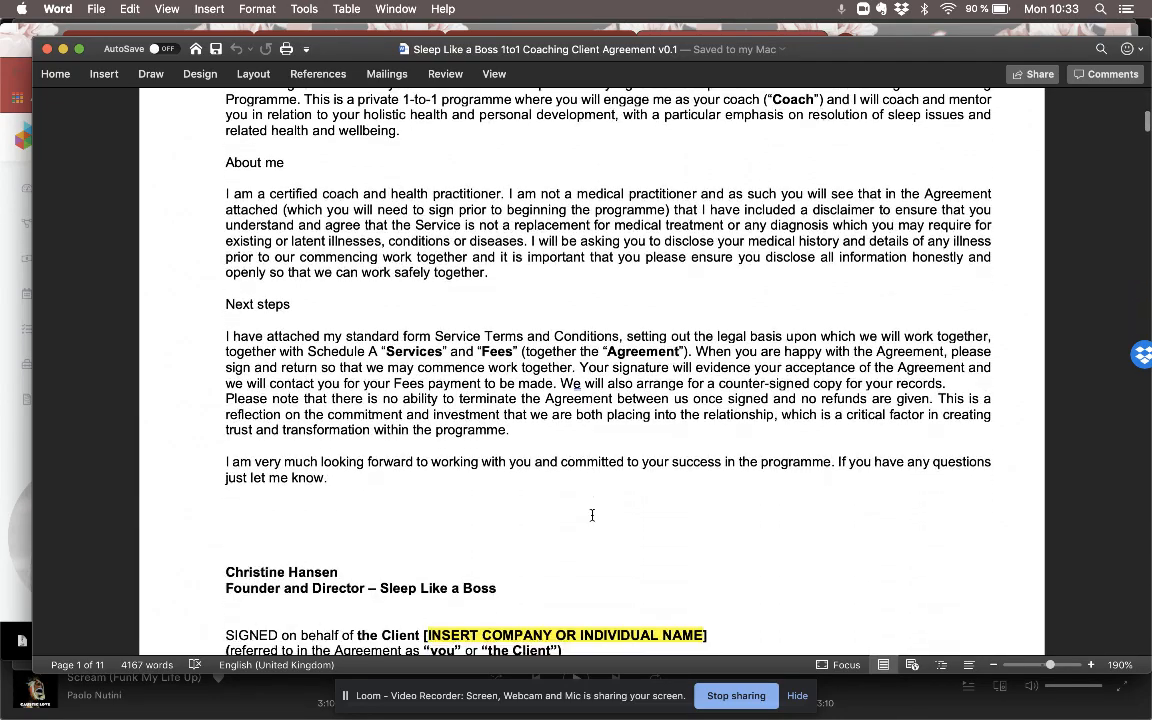
scroll(592, 143, up, 4)
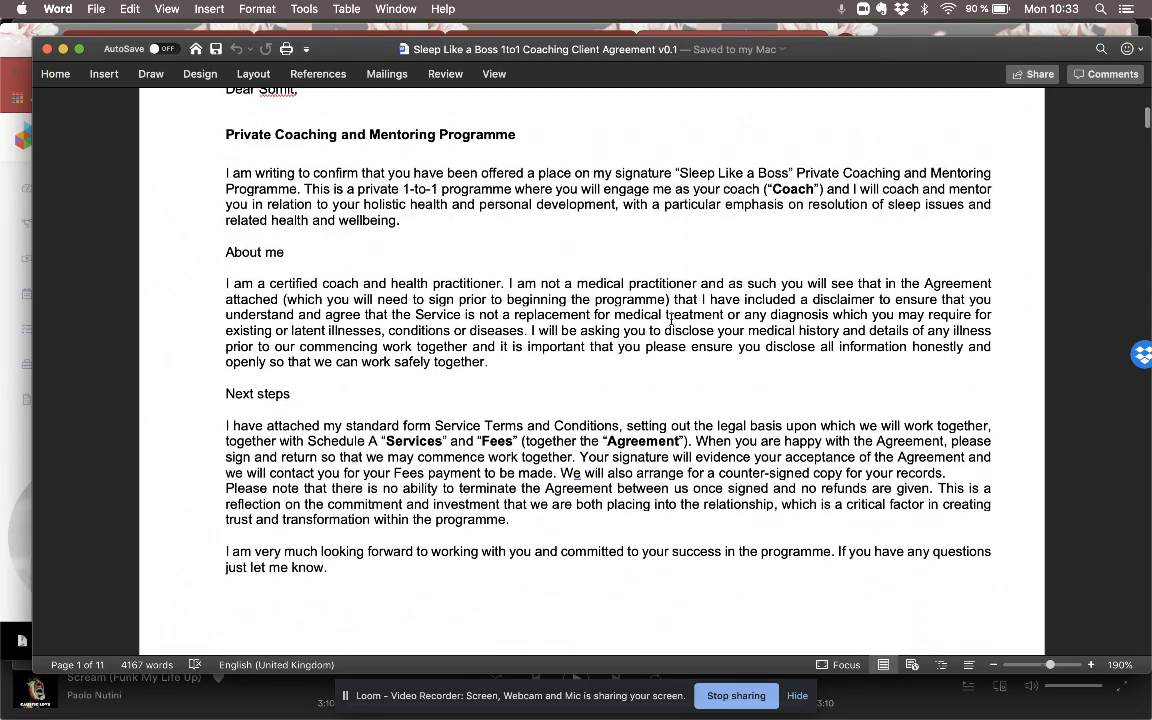
scroll(699, 365, down, 18)
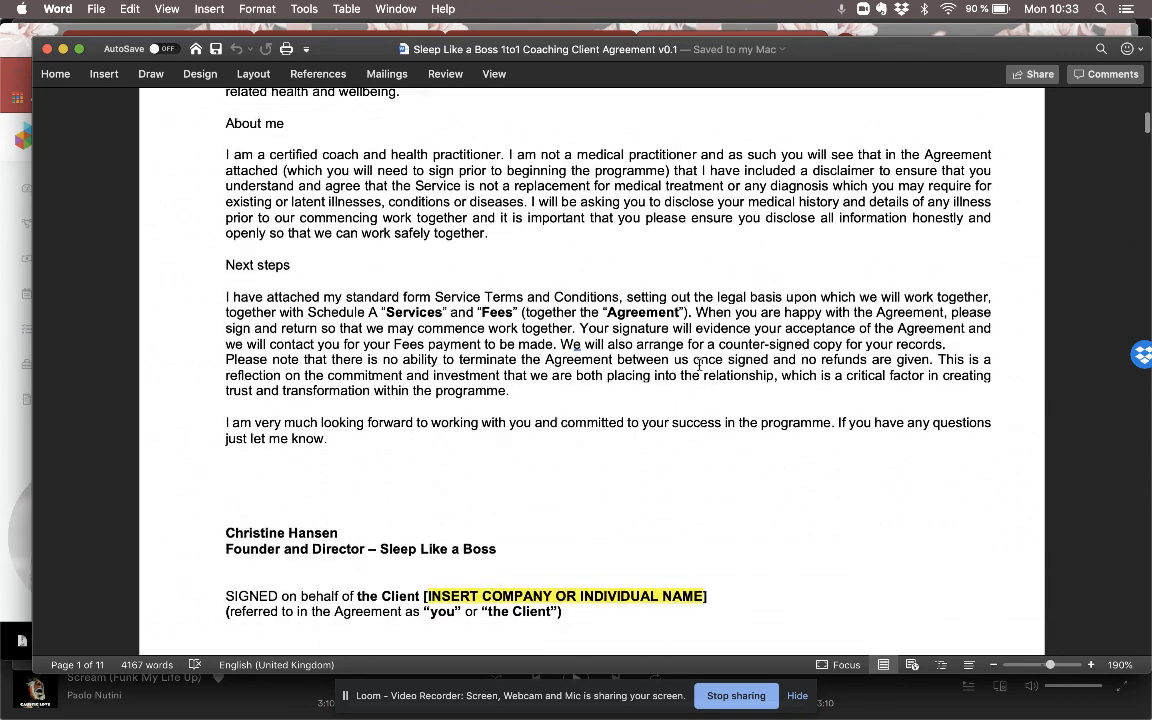
scroll(699, 365, down, 20)
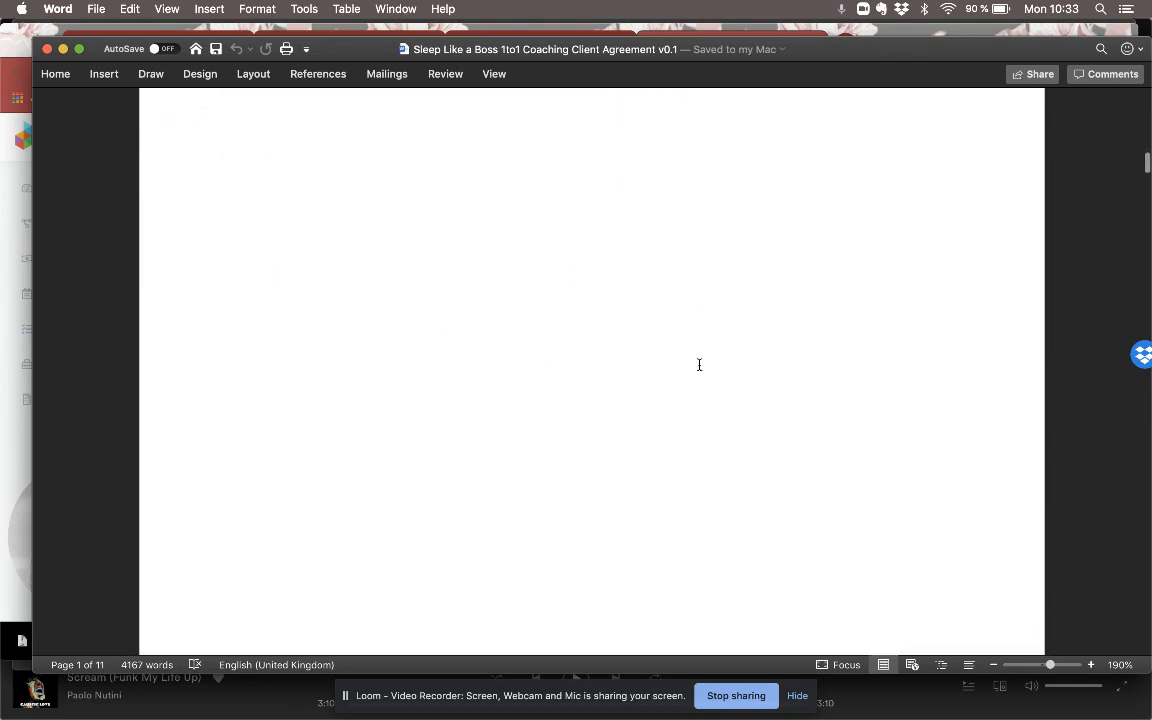
Examine the agreement's Service Terms and Conditions through to Schedule A, with its participant name placeholder and description of services.
scroll(699, 365, down, 5)
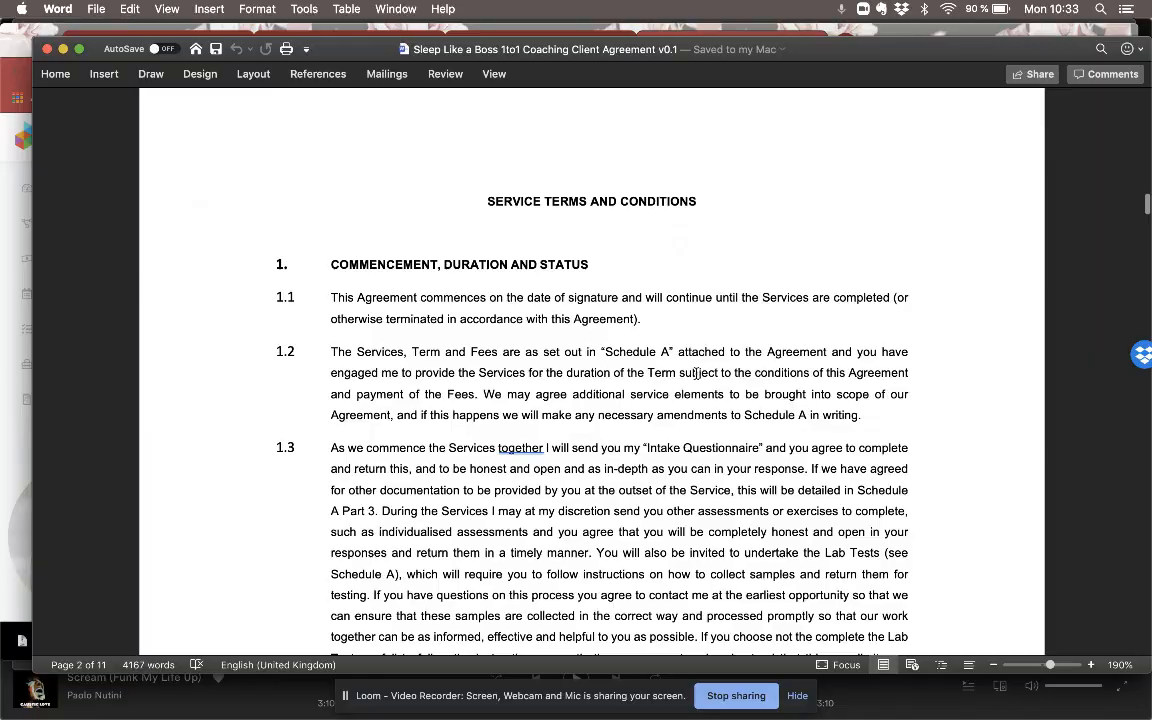
scroll(697, 370, down, 8)
scroll(696, 373, down, 20)
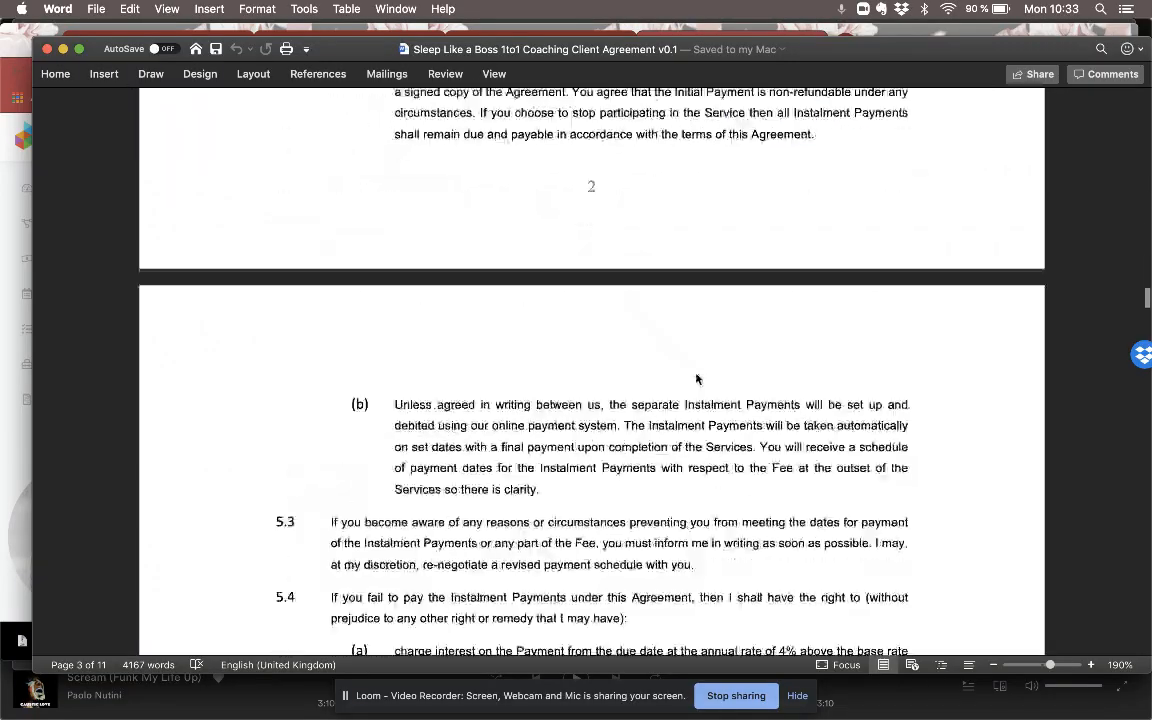
scroll(696, 373, down, 20)
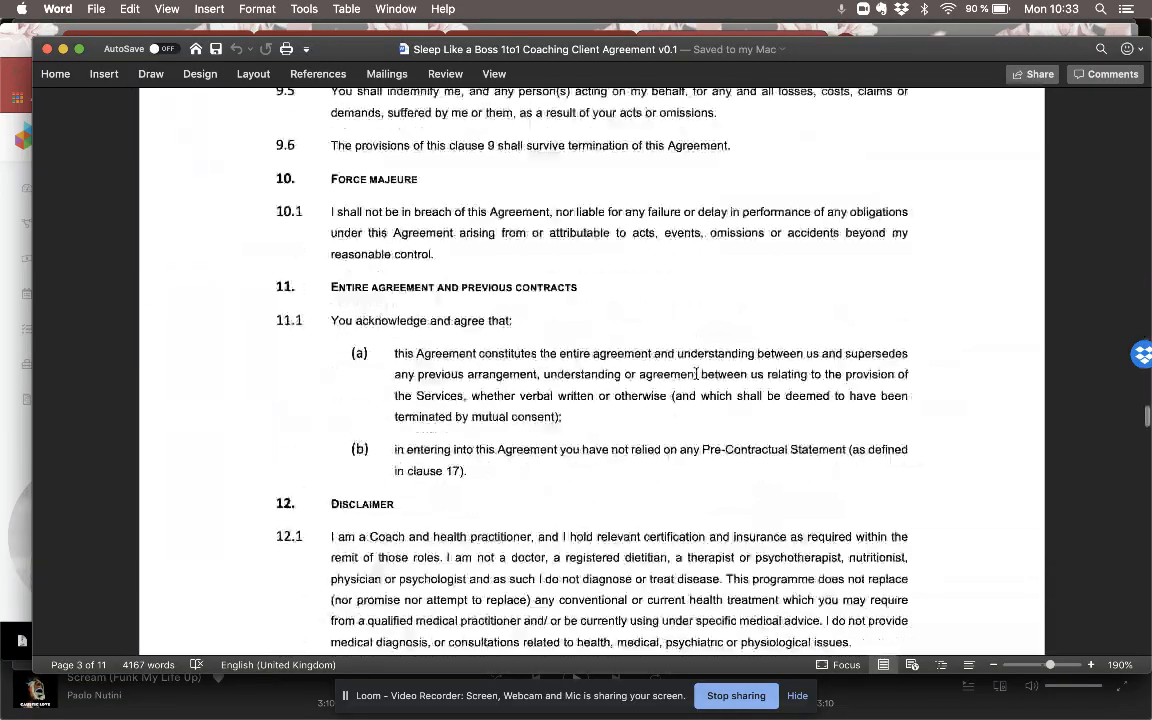
scroll(696, 378, down, 20)
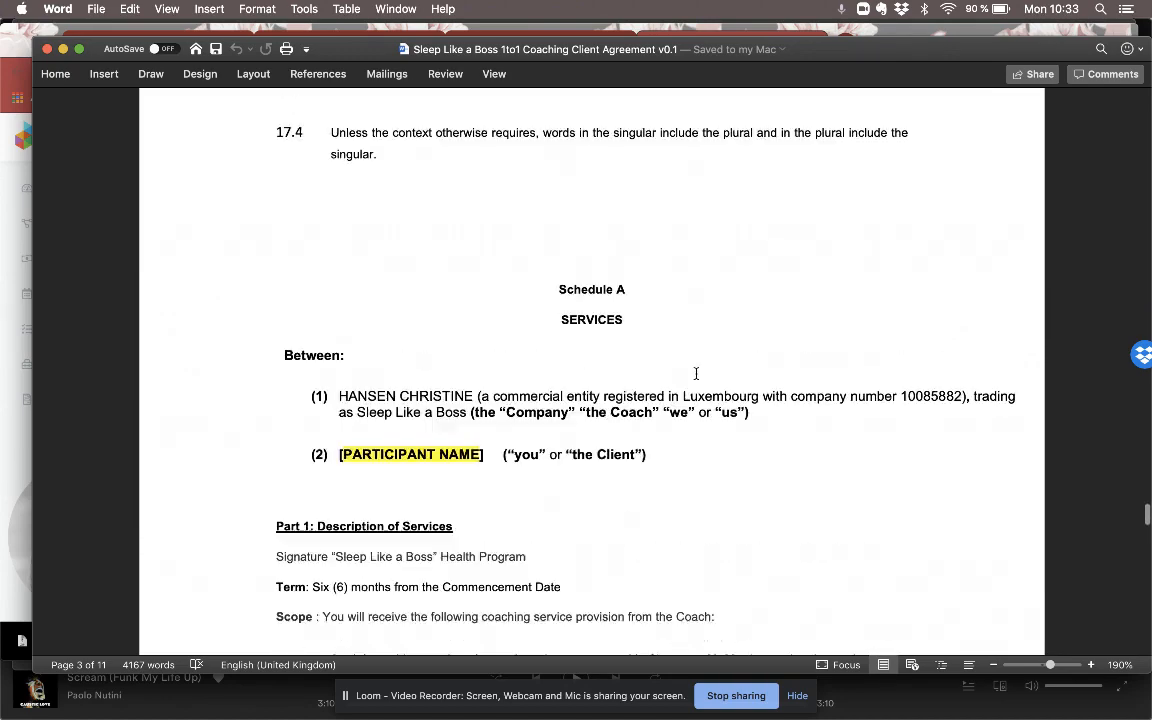
scroll(696, 373, up, 12)
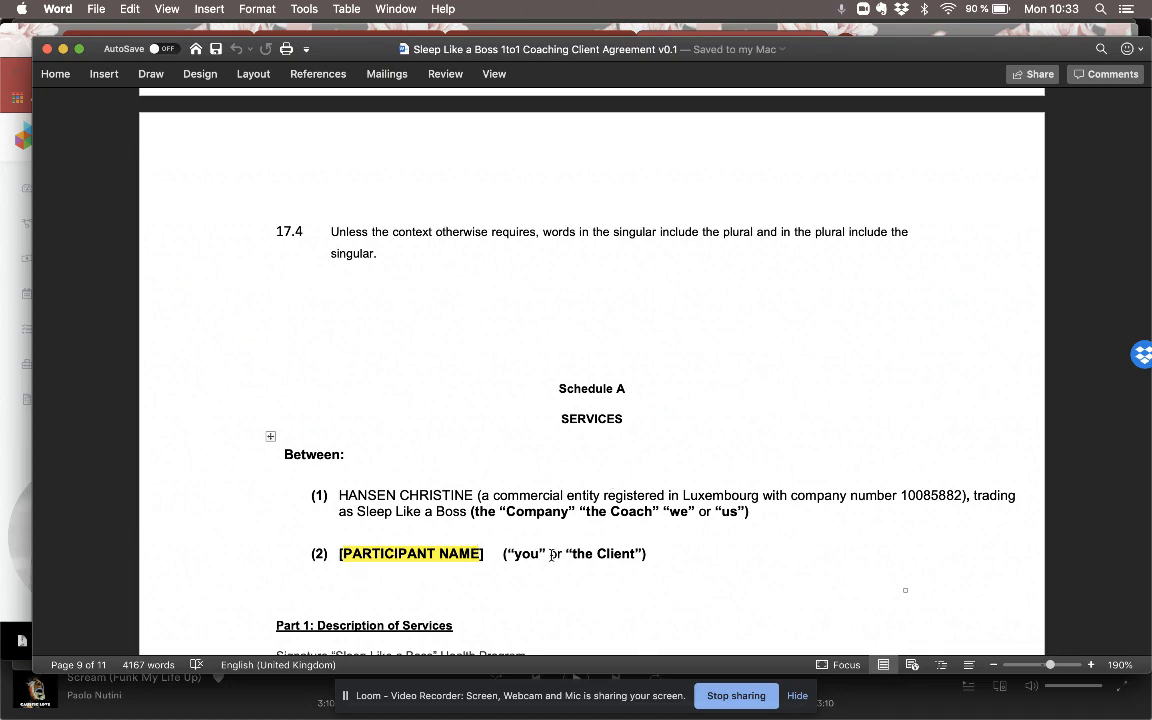
scroll(552, 556, down, 5)
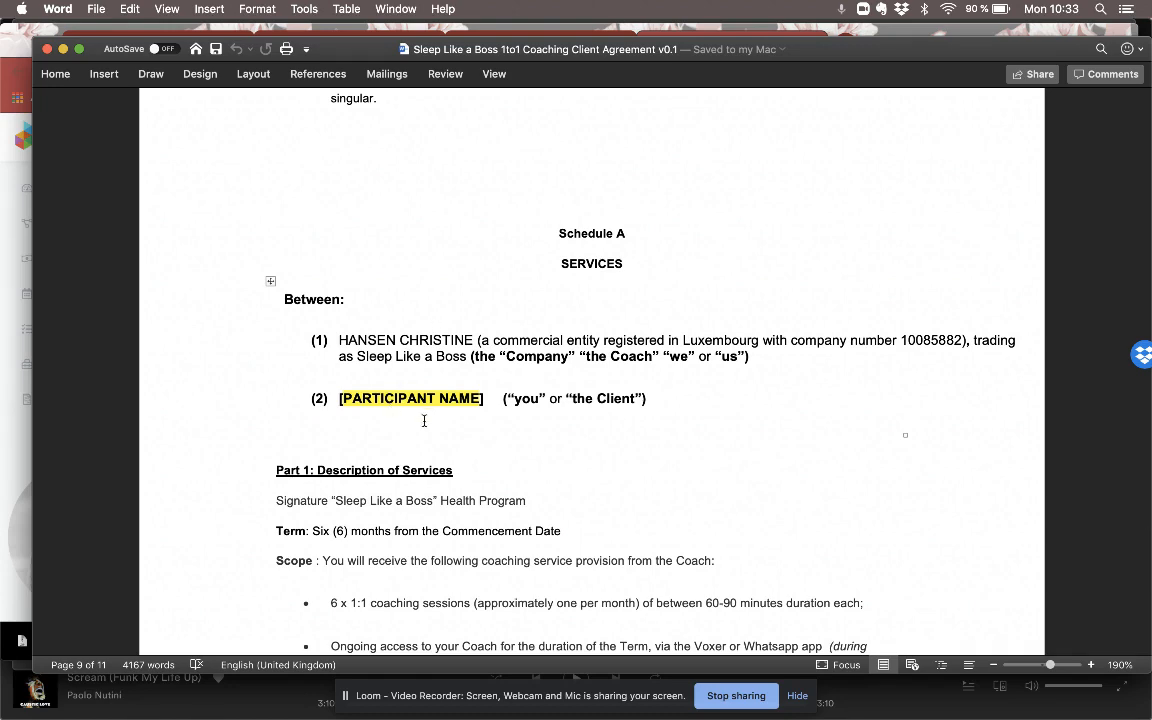
Look through the agreement's Schedule A up to Part 3, the earlier clauses and the cover letter's highlighted client name placeholder.
scroll(424, 421, down, 15)
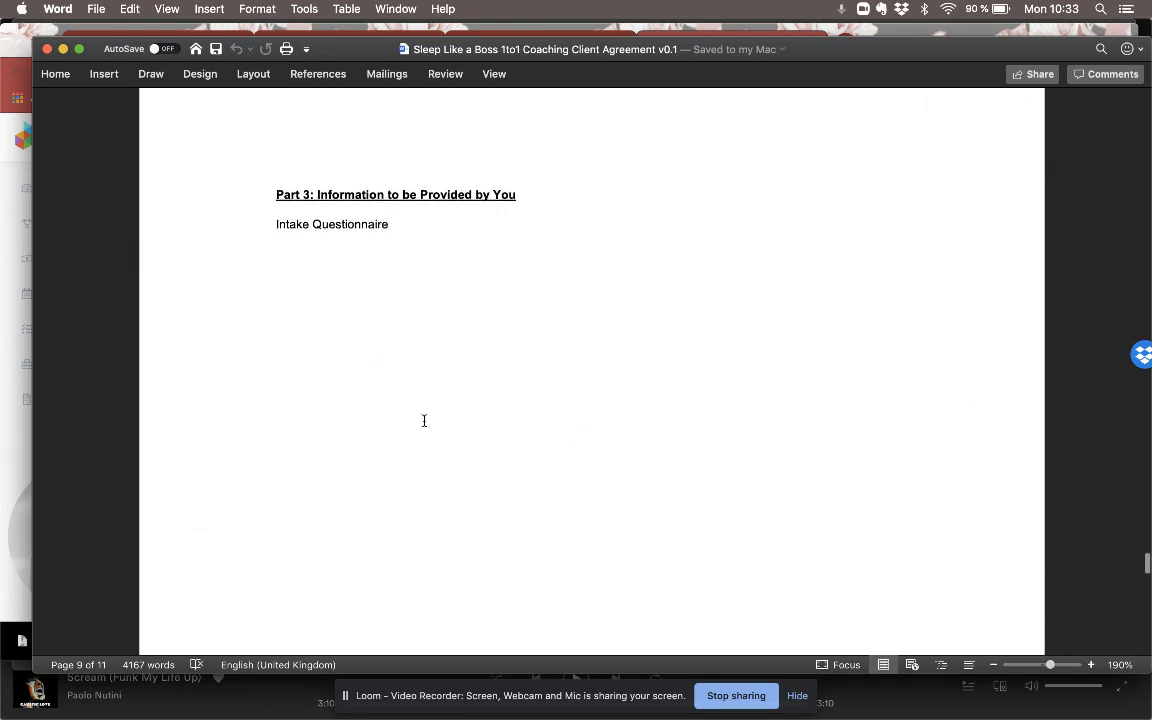
scroll(424, 421, up, 15)
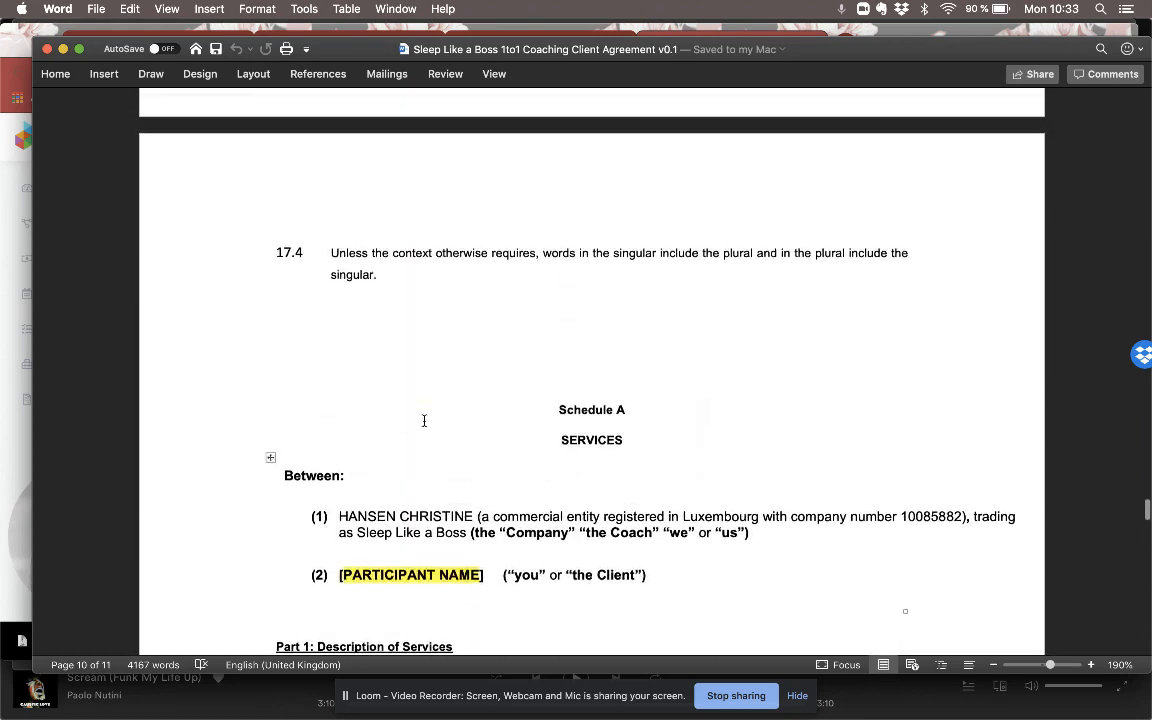
scroll(424, 421, down, 1)
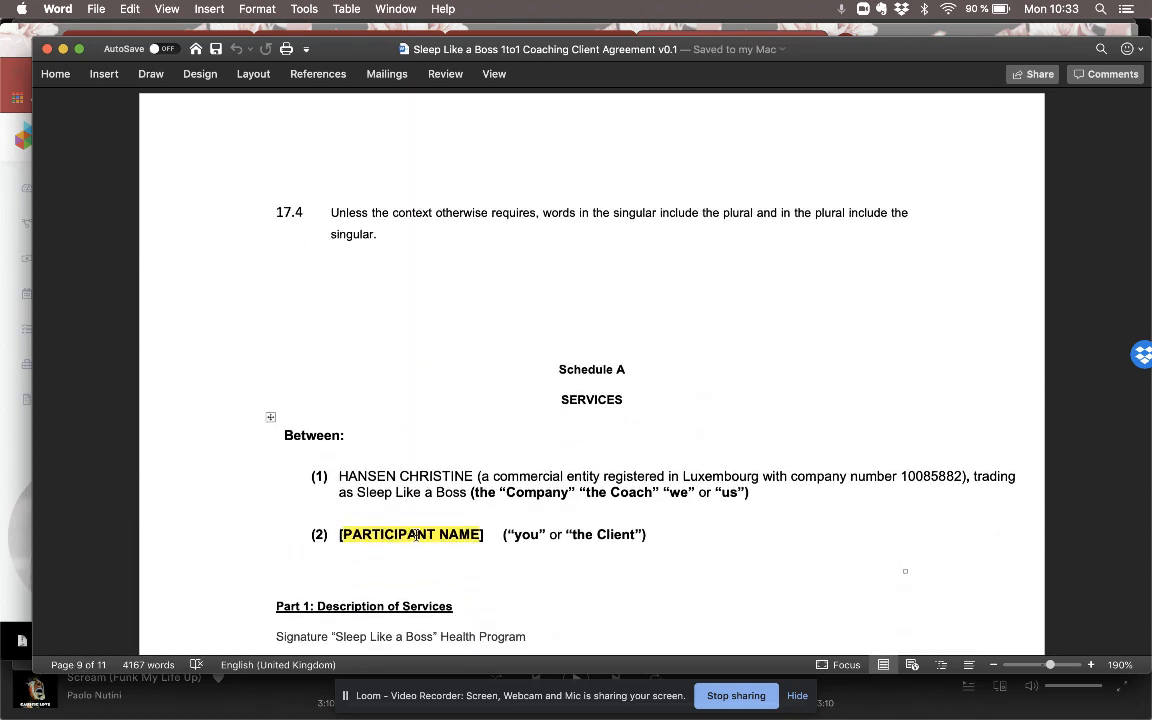
scroll(416, 536, up, 20)
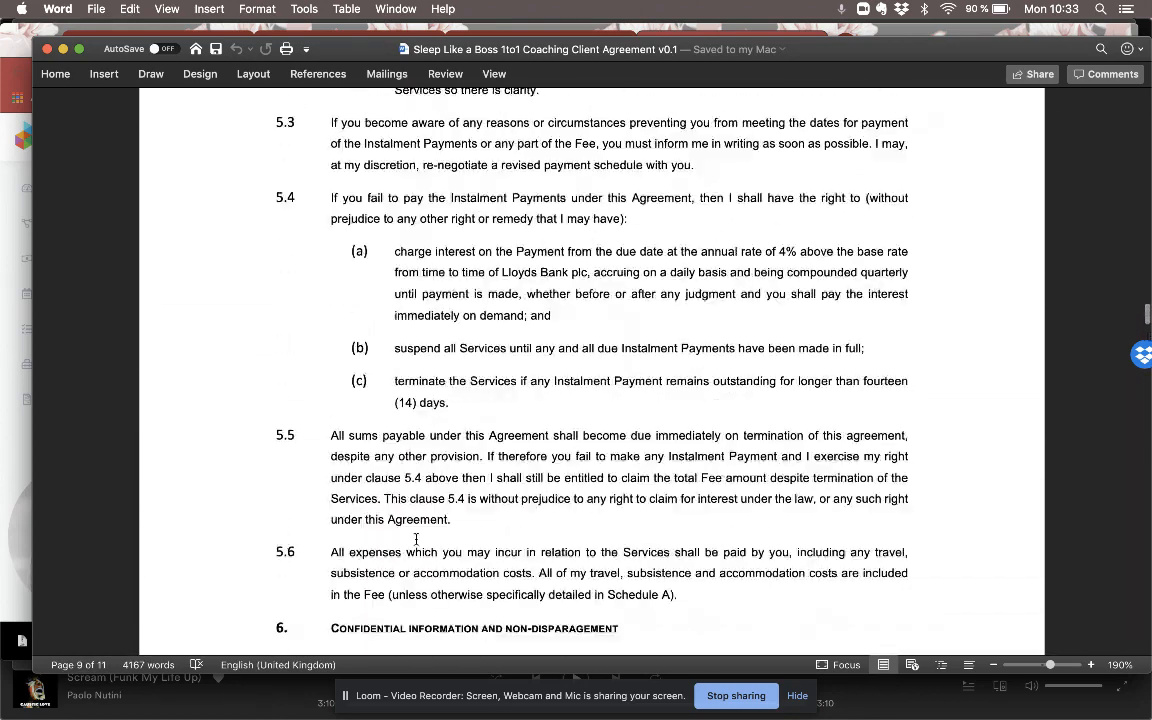
scroll(416, 539, up, 20)
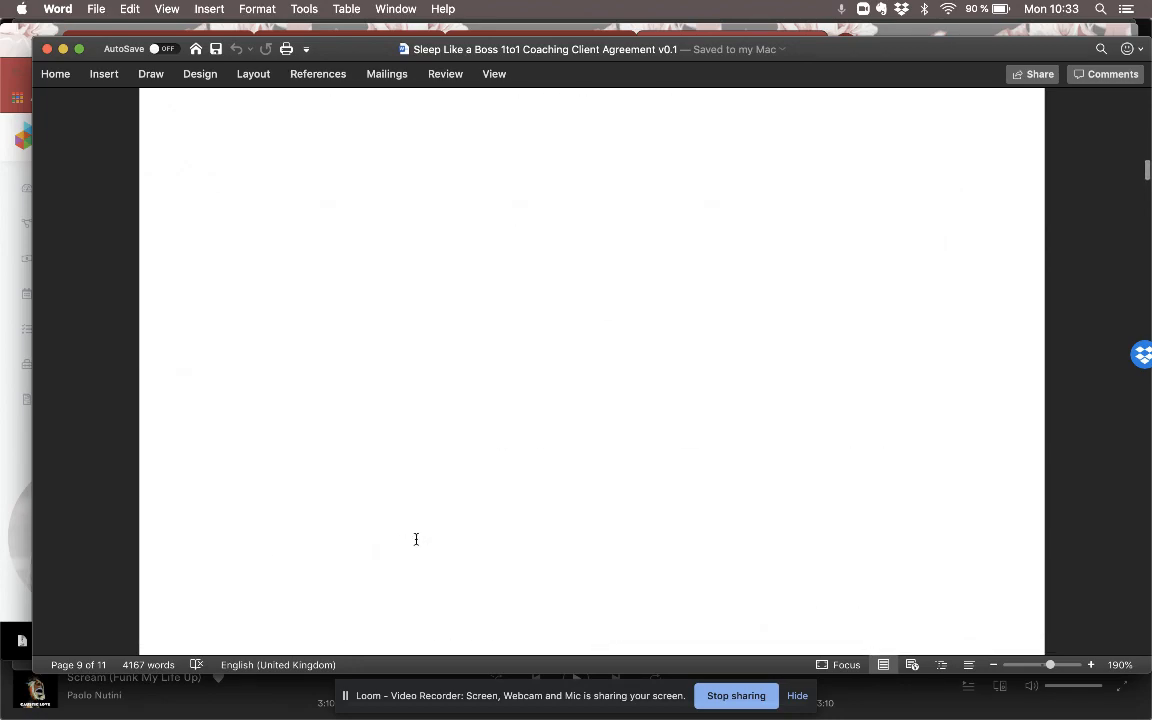
scroll(416, 539, up, 10)
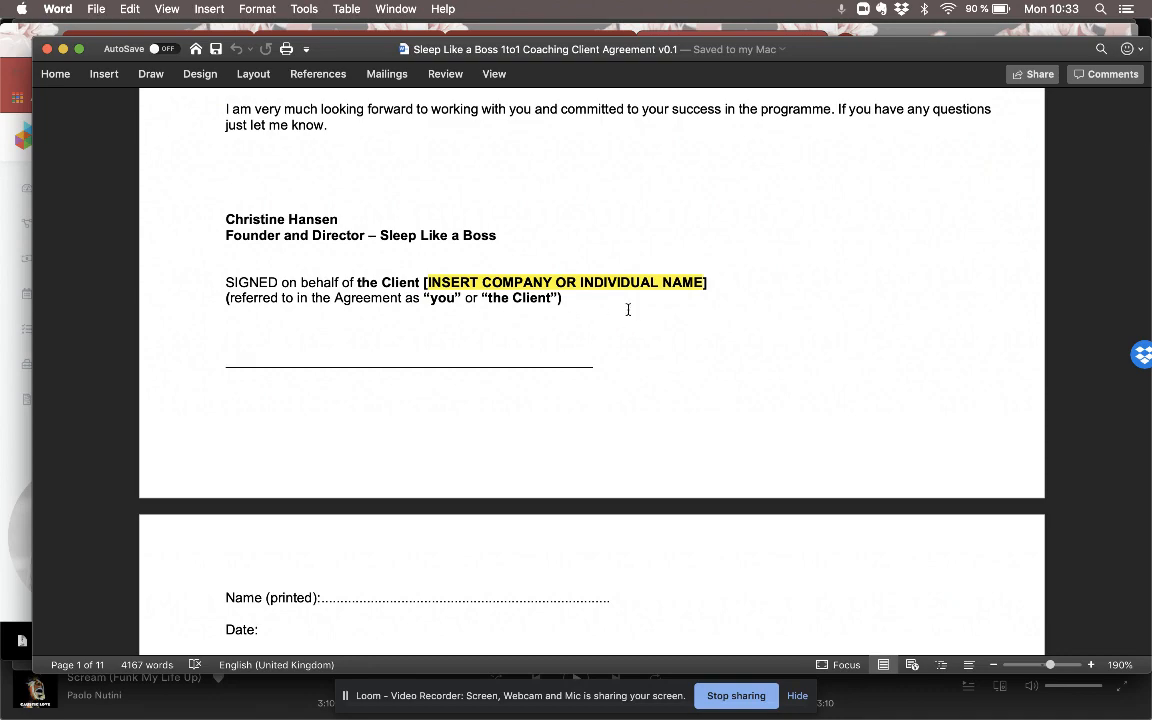
scroll(649, 296, up, 10)
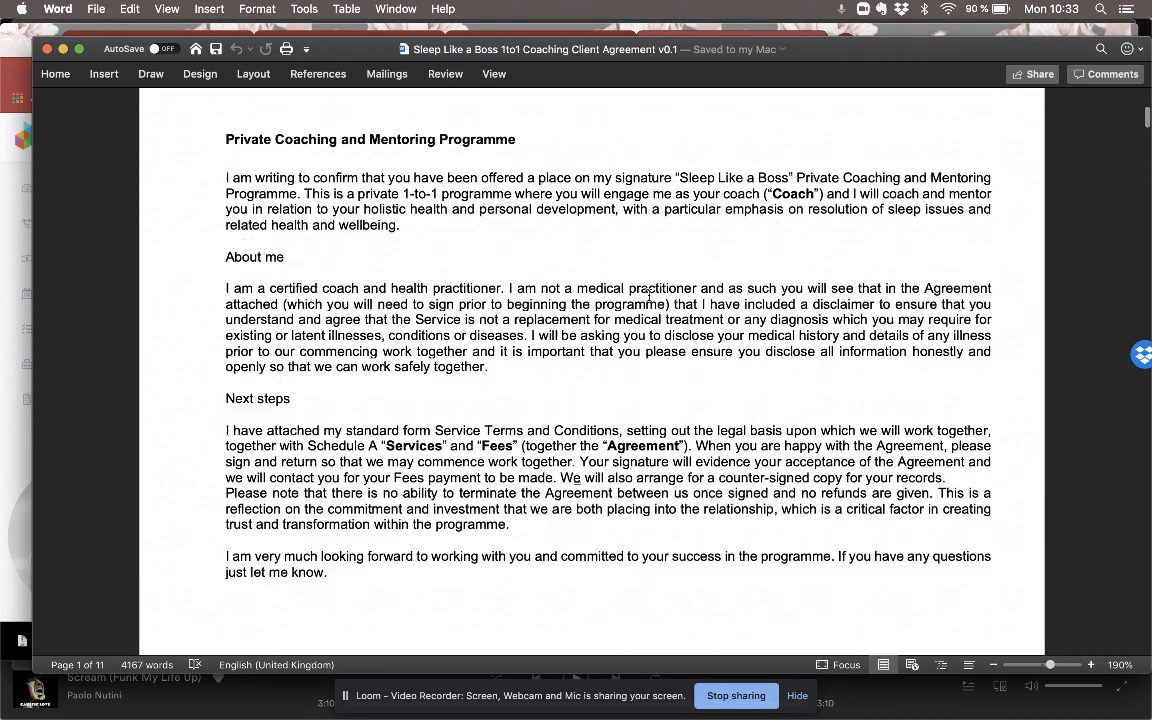
Switch to Dubsado in Chrome and open the Private Coaching and Mentoring Programme letter's text box for editing.
mouse_move(497, 686)
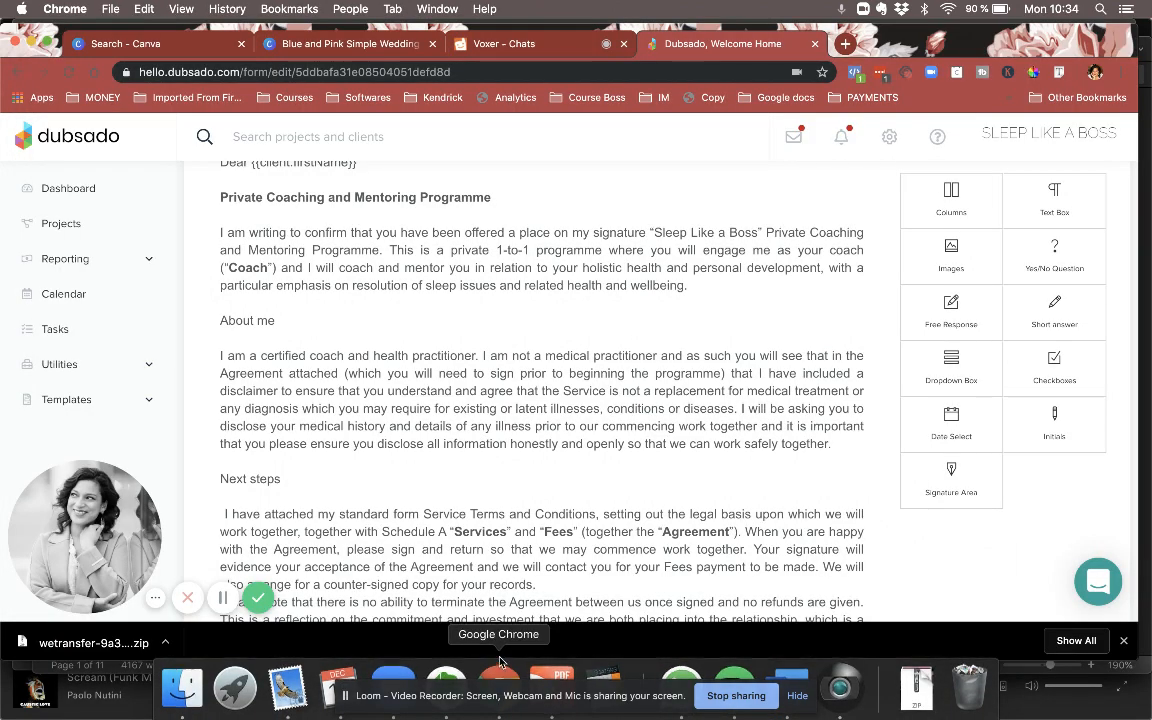
scroll(505, 378, up, 2)
scroll(504, 375, up, 5)
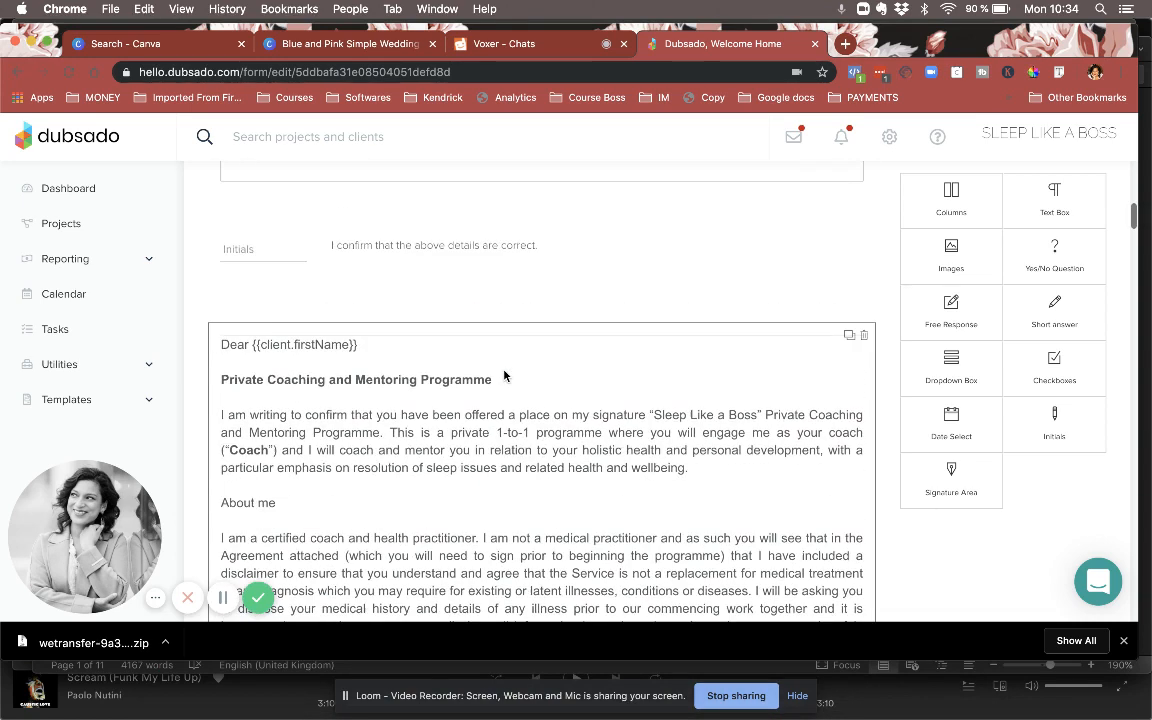
click(495, 467)
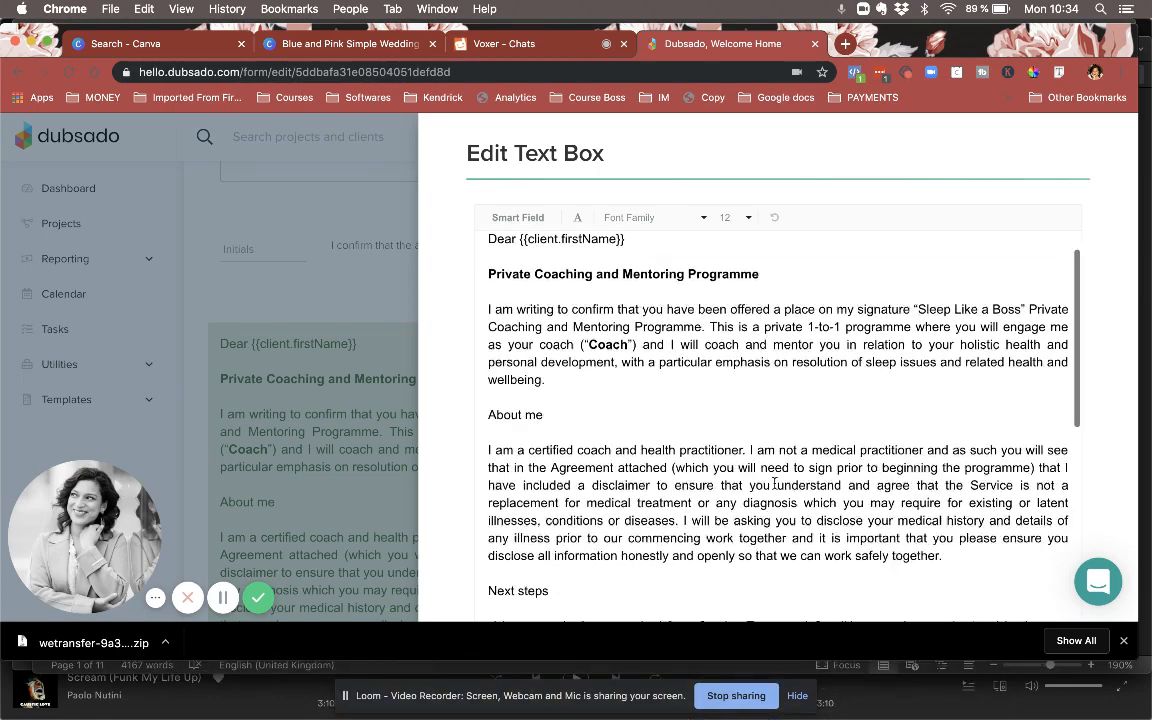
scroll(774, 483, down, 15)
scroll(774, 483, up, 15)
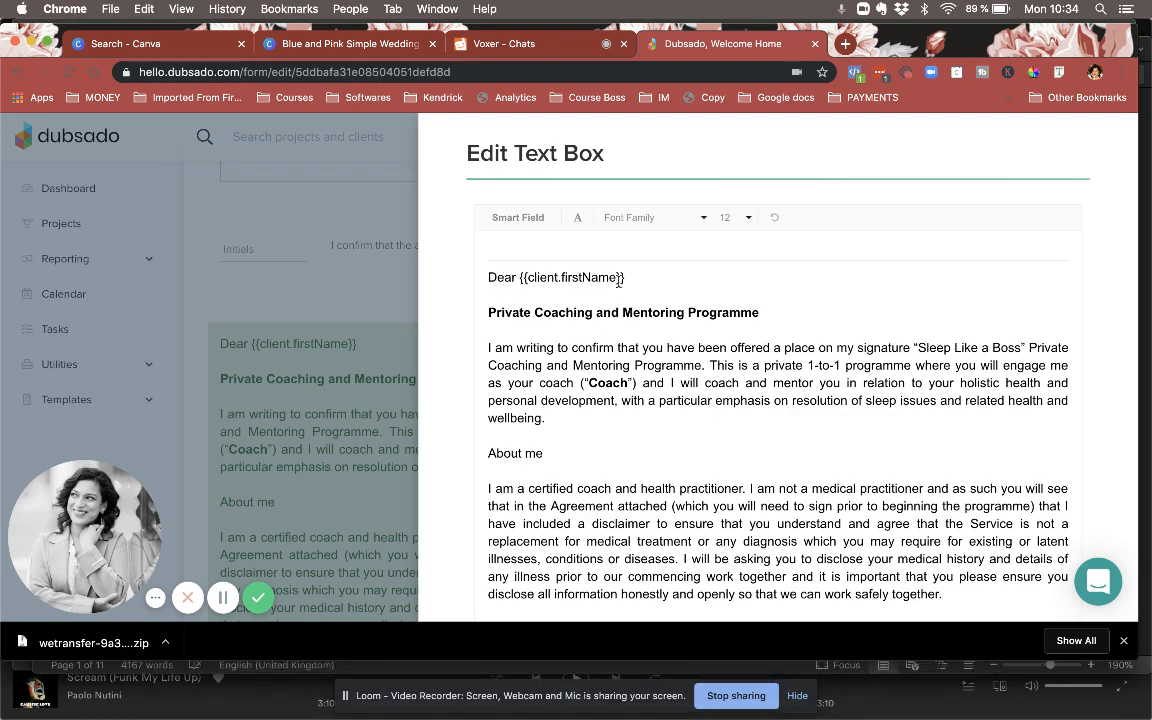
Look through the client smart fields available for the letter's {{client.firstName}} greeting and close the text box.
drag(625, 280, 514, 283)
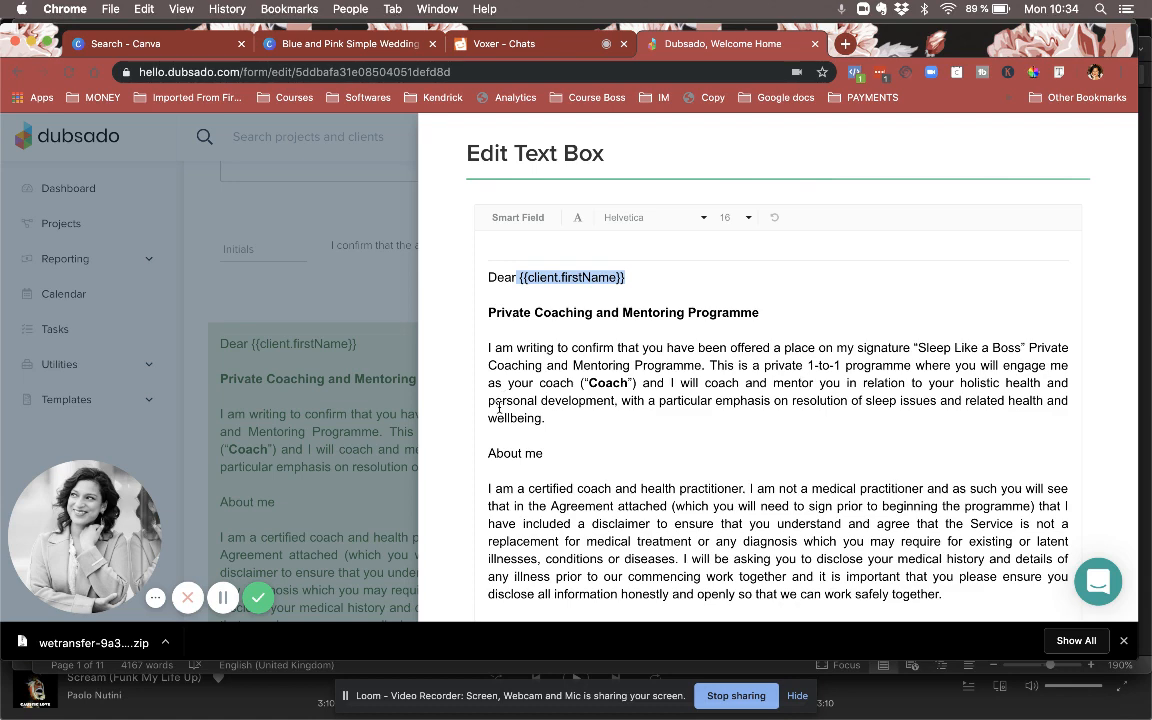
click(526, 218)
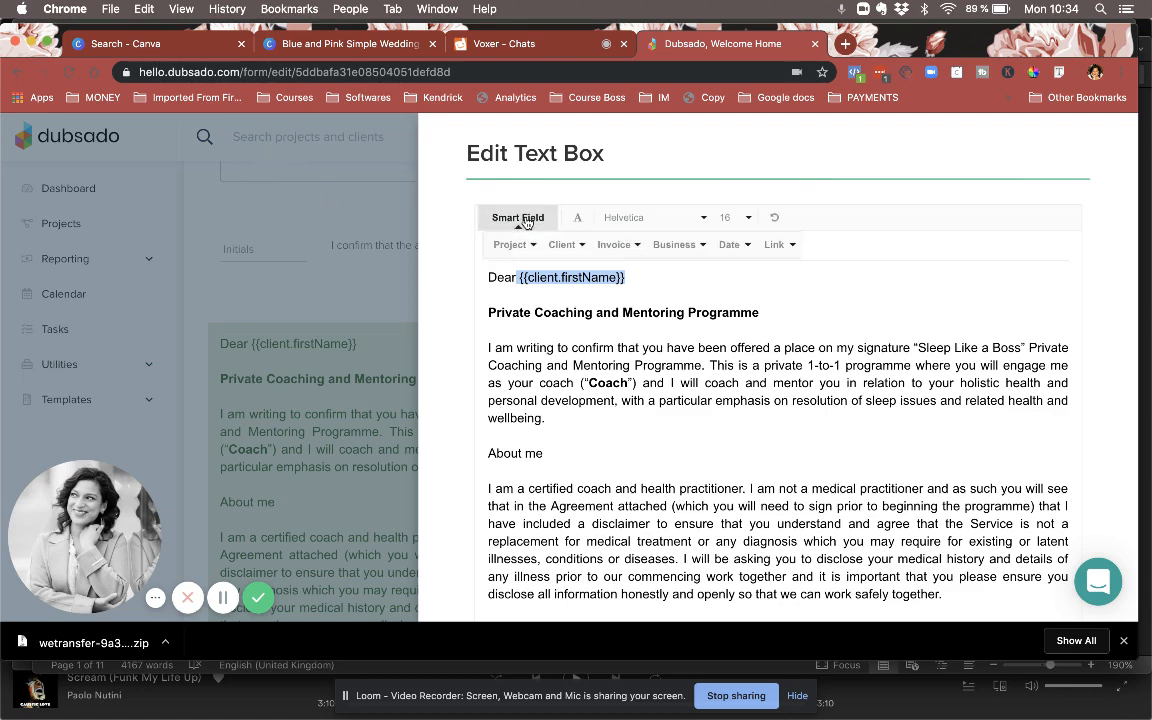
click(580, 246)
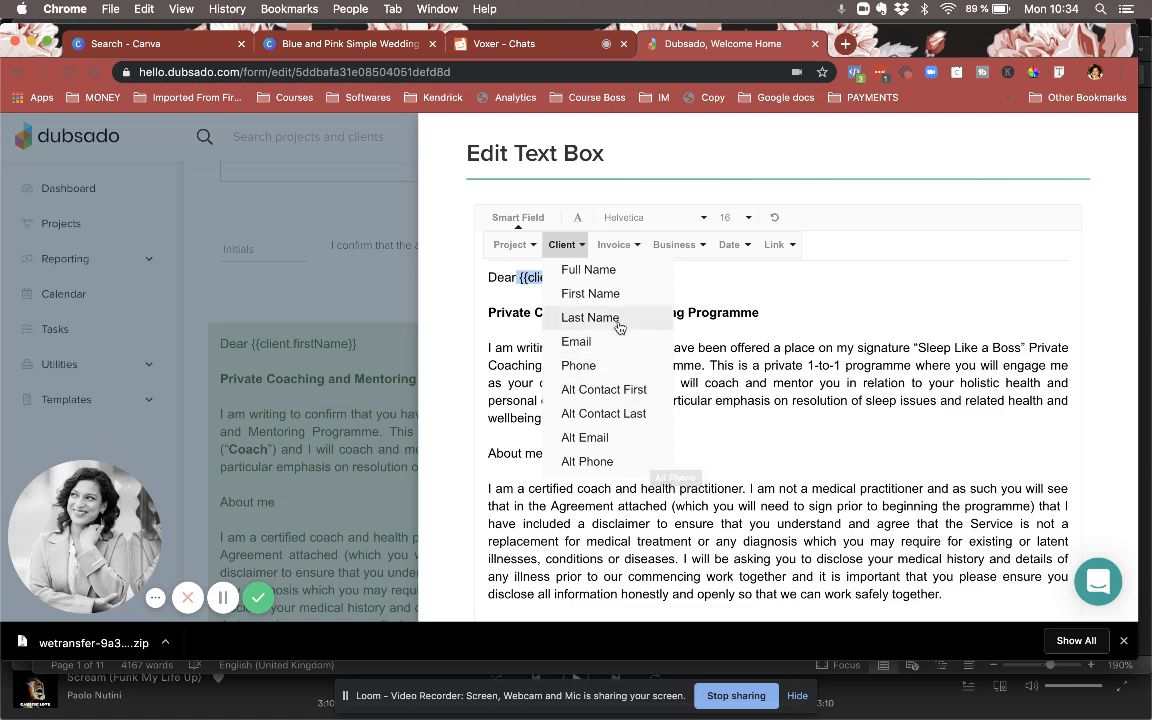
scroll(630, 460, down, 2)
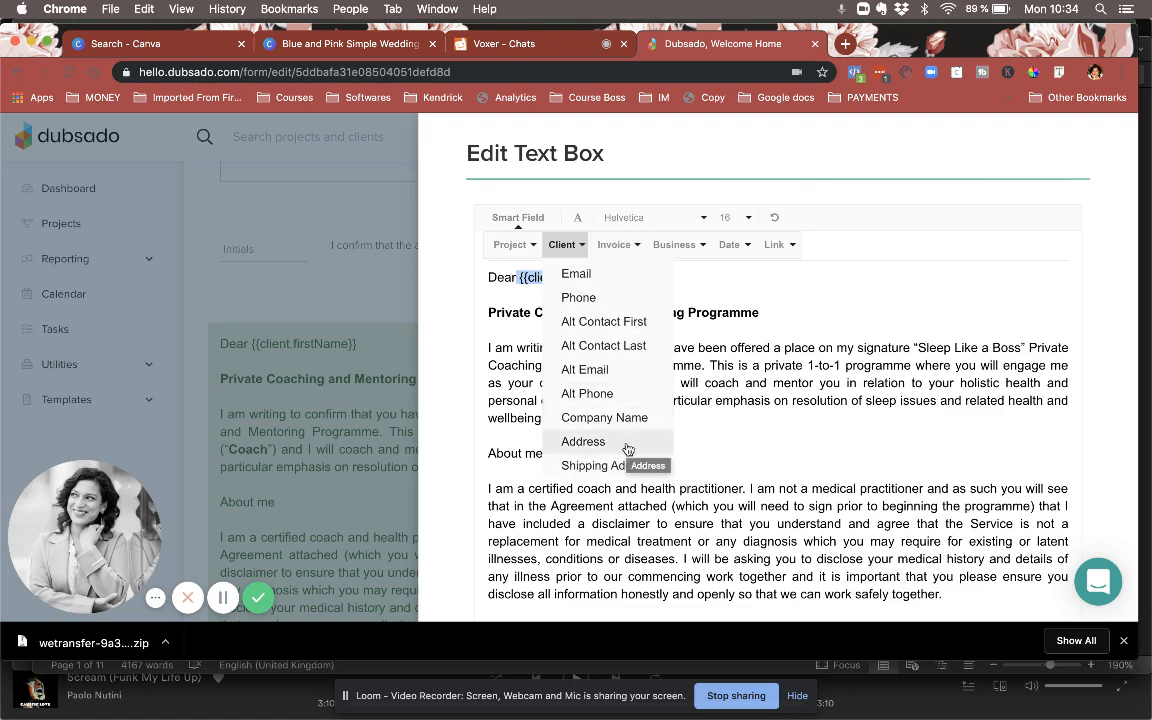
click(801, 440)
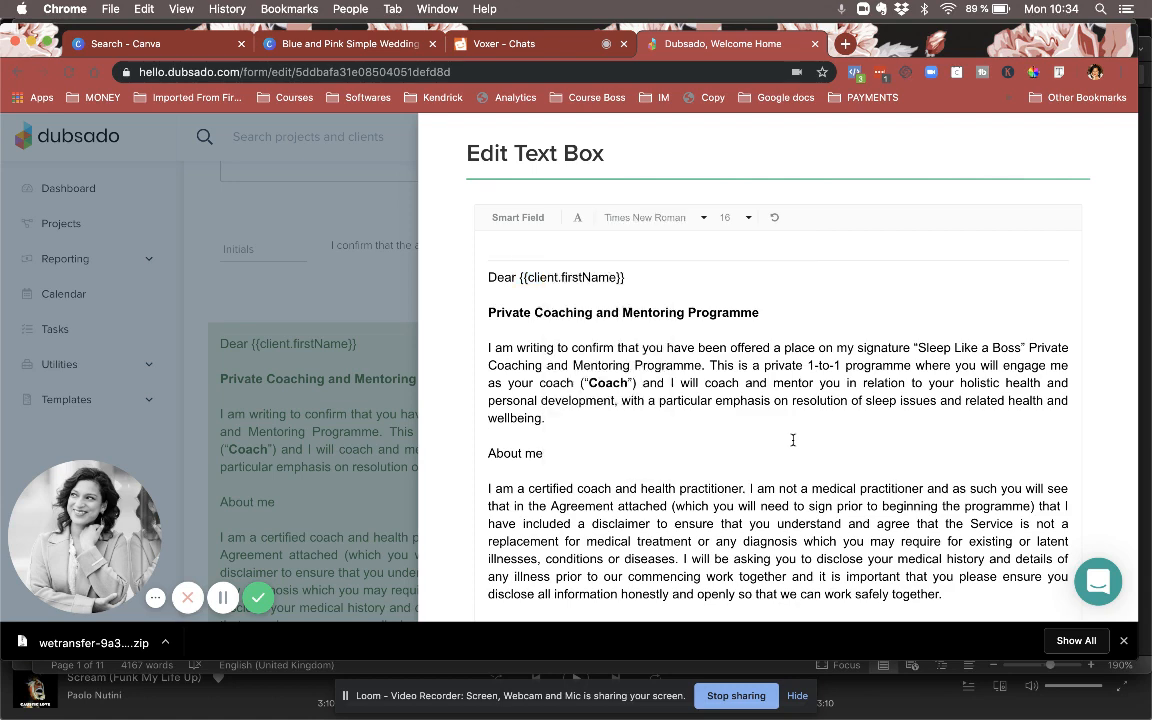
click(516, 219)
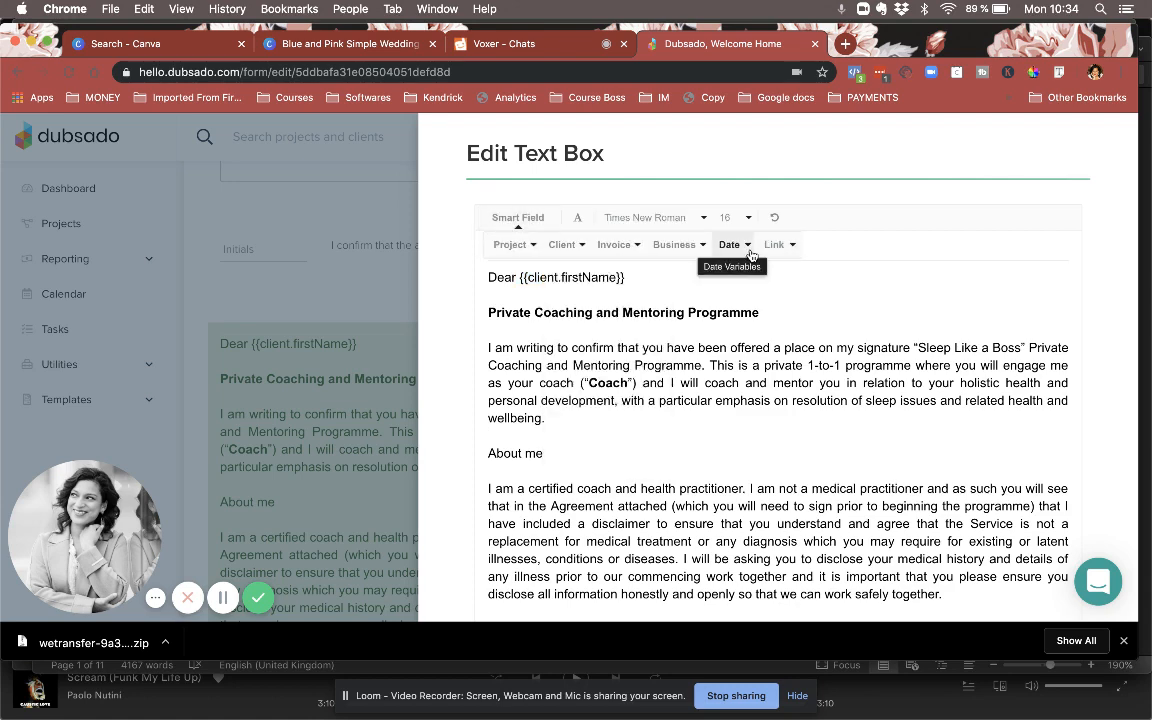
click(747, 471)
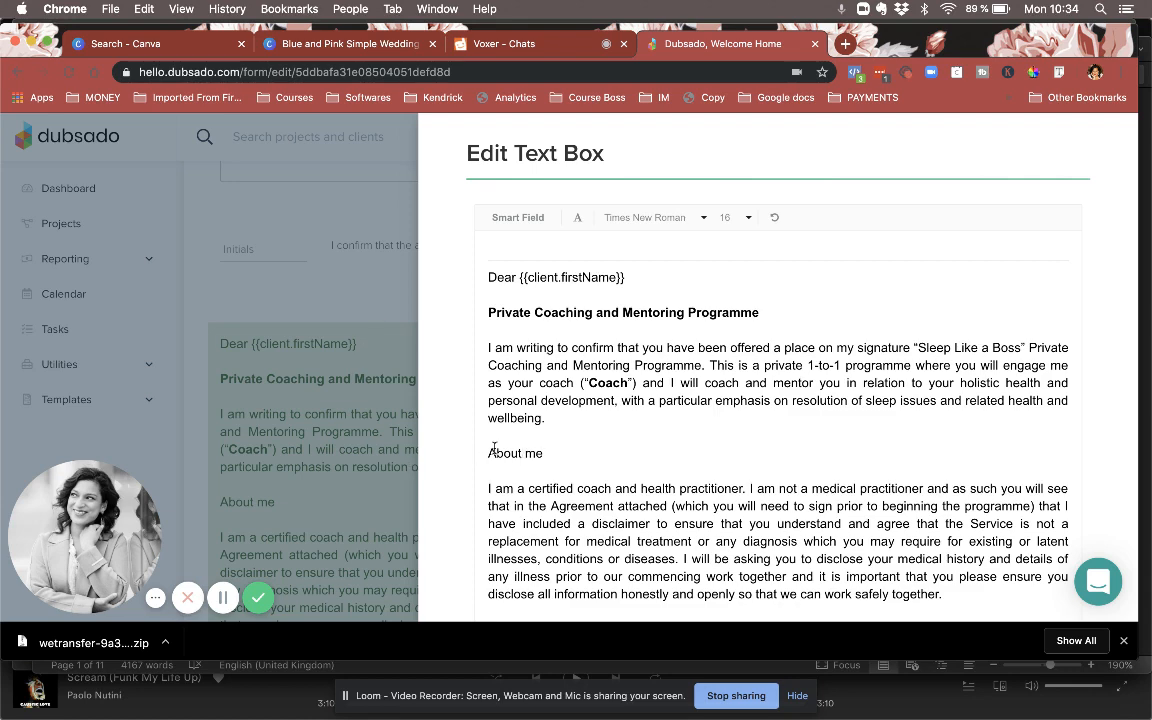
scroll(493, 449, down, 10)
scroll(437, 470, down, 2)
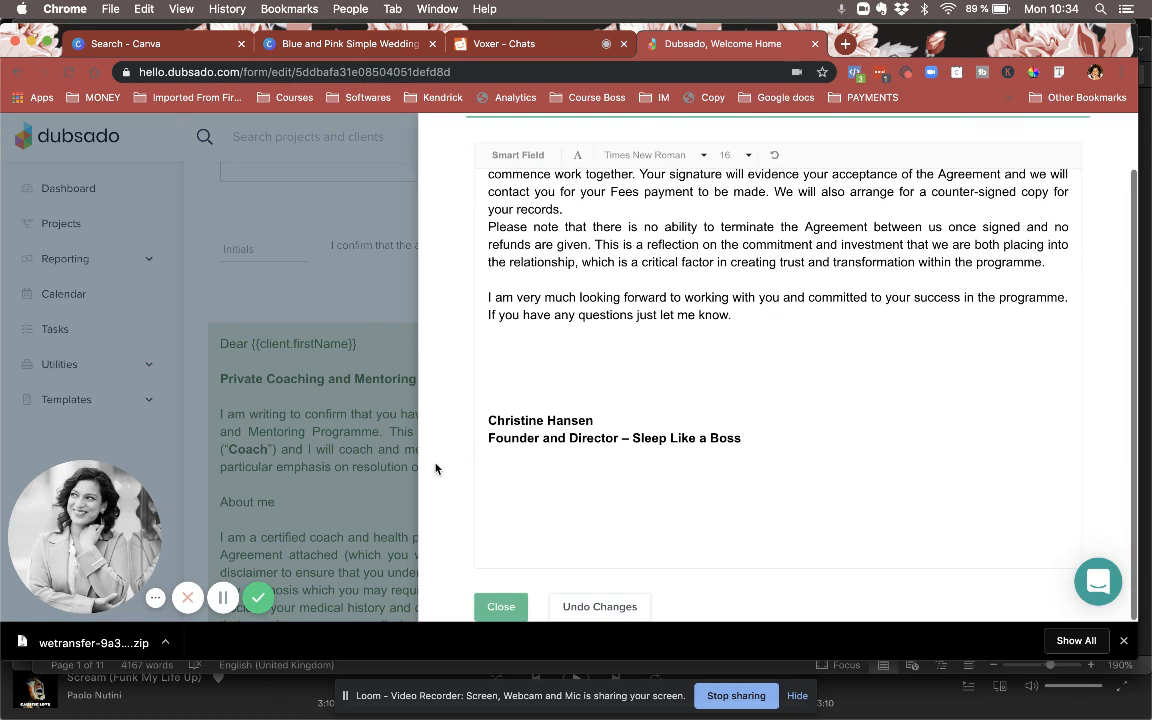
click(500, 606)
Examine the form's contact information, letter closing and the business owner's and client's signature fields.
scroll(380, 310, up, 5)
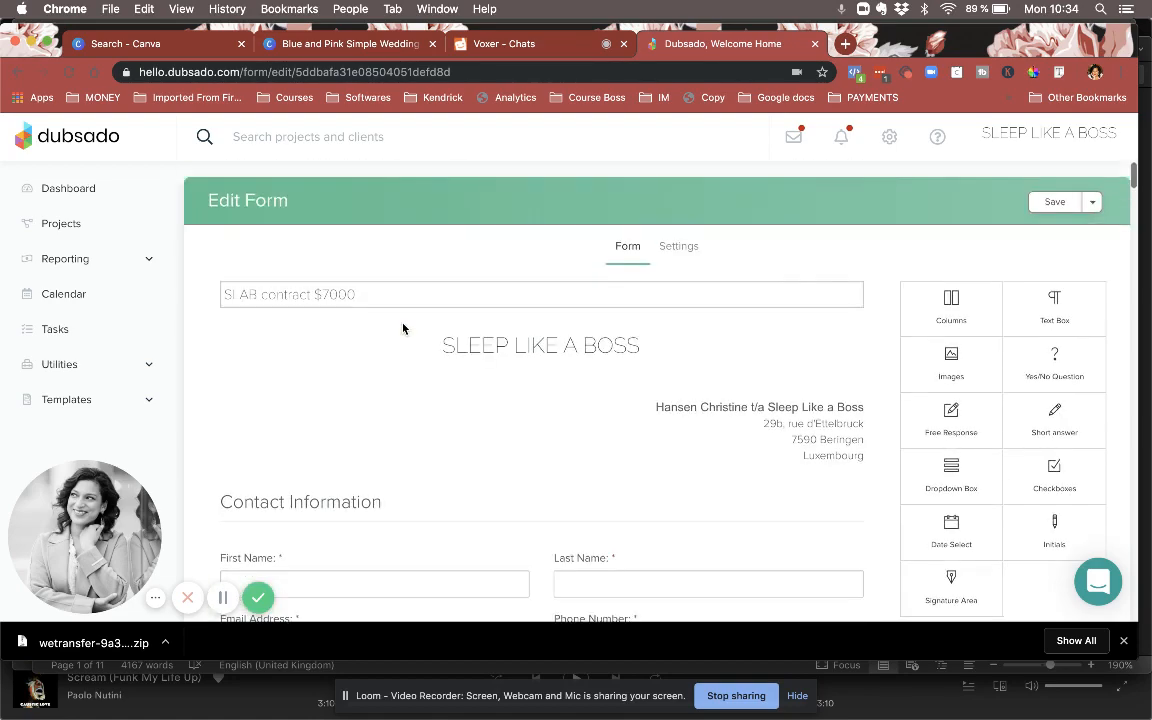
scroll(738, 403, down, 5)
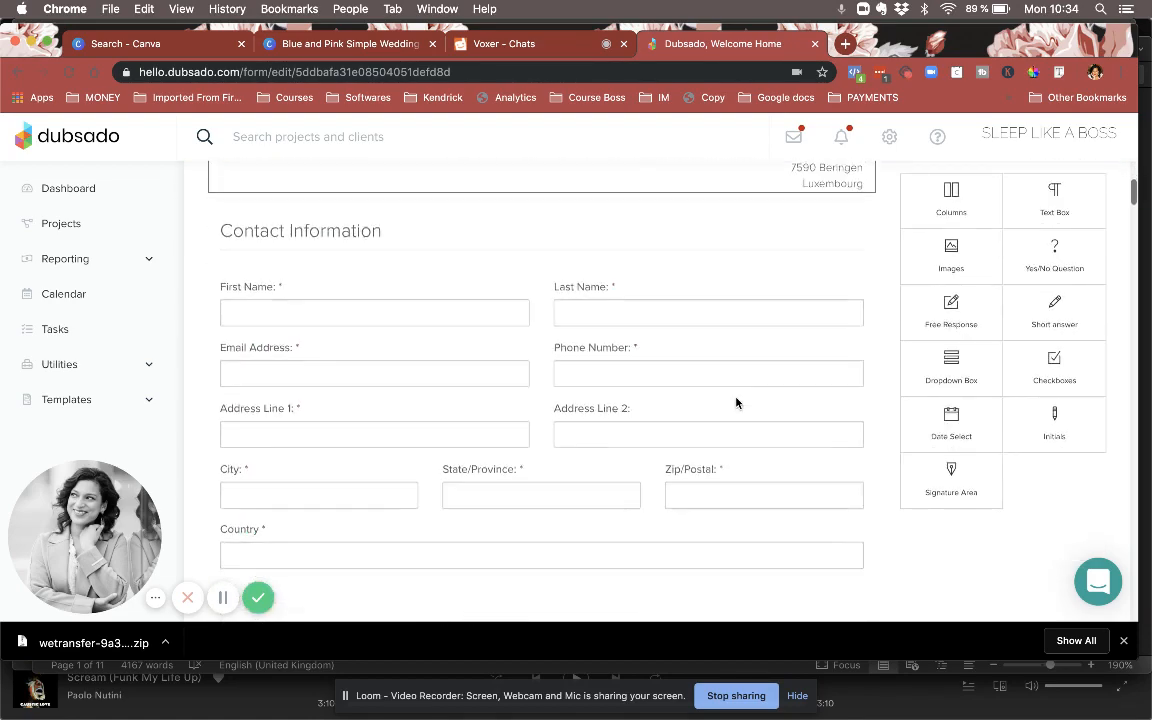
scroll(736, 403, down, 15)
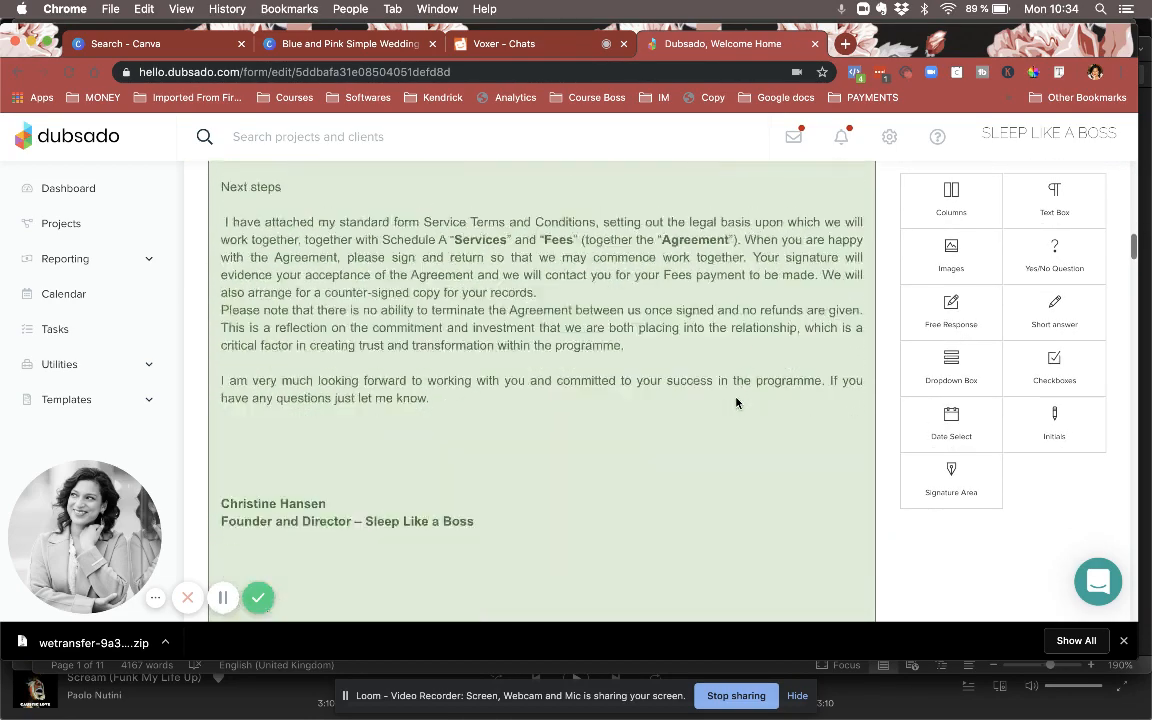
scroll(736, 403, down, 10)
scroll(735, 401, up, 4)
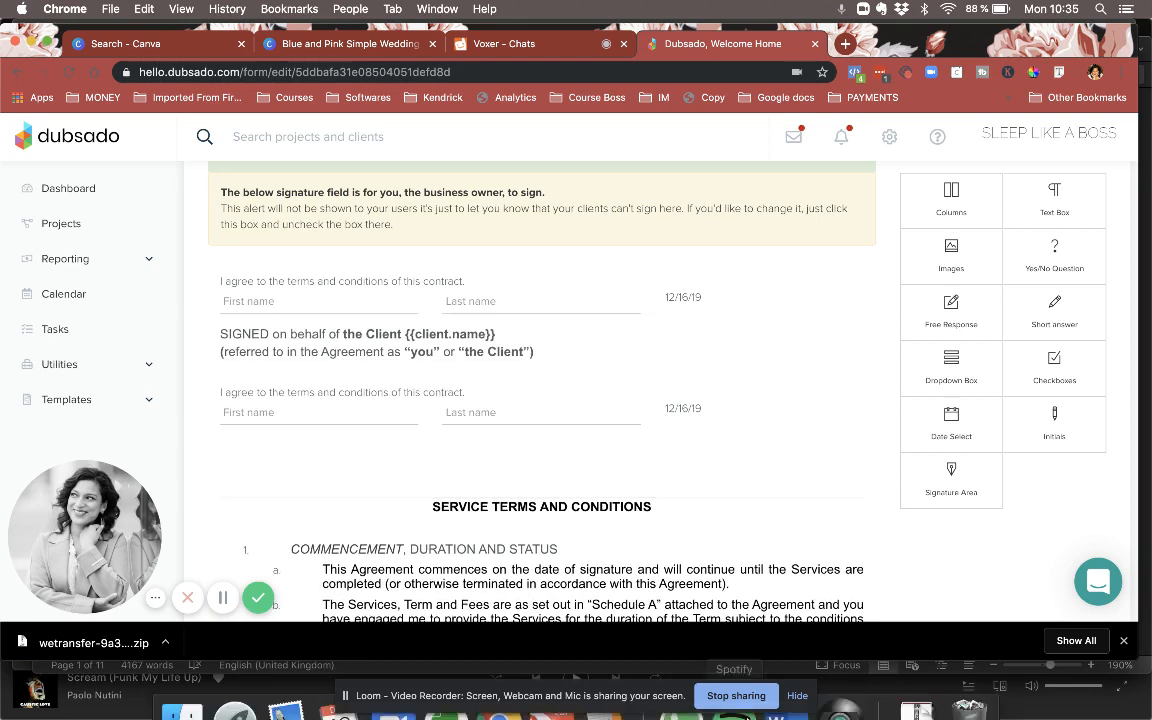
mouse_move(797, 707)
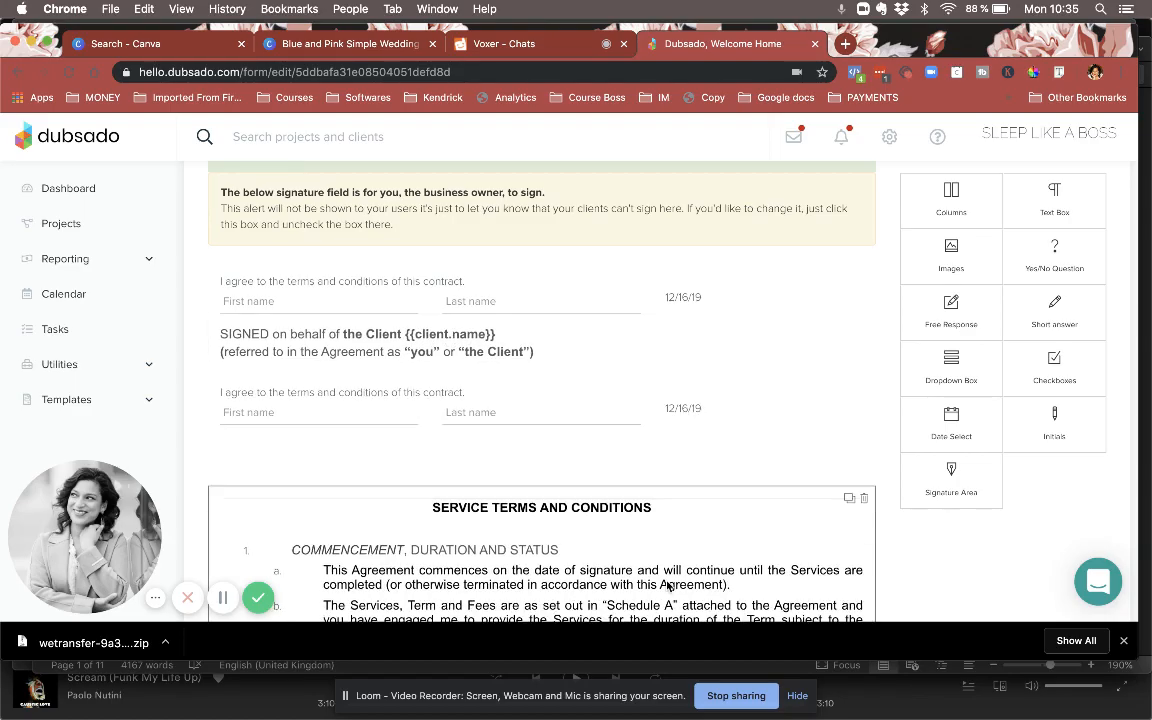
Examine the form's Service Terms and Conditions through to Schedule A, with its {{client.name}} field and description of services.
scroll(668, 585, down, 10)
scroll(668, 585, down, 15)
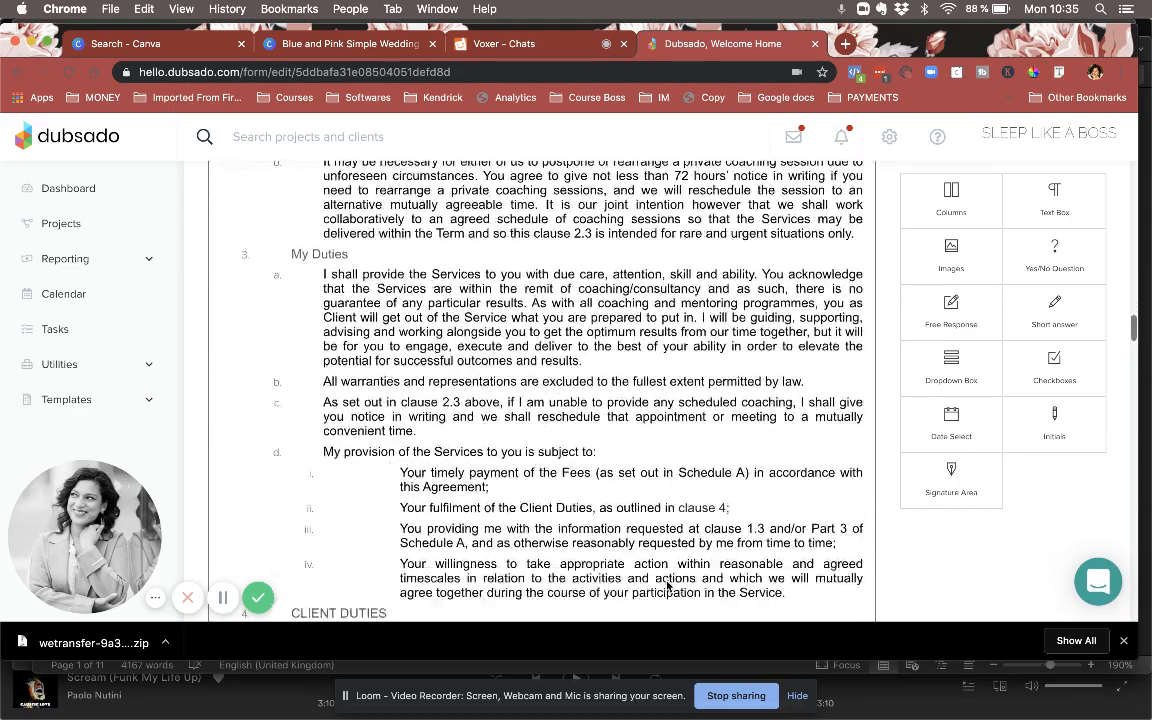
scroll(668, 585, down, 15)
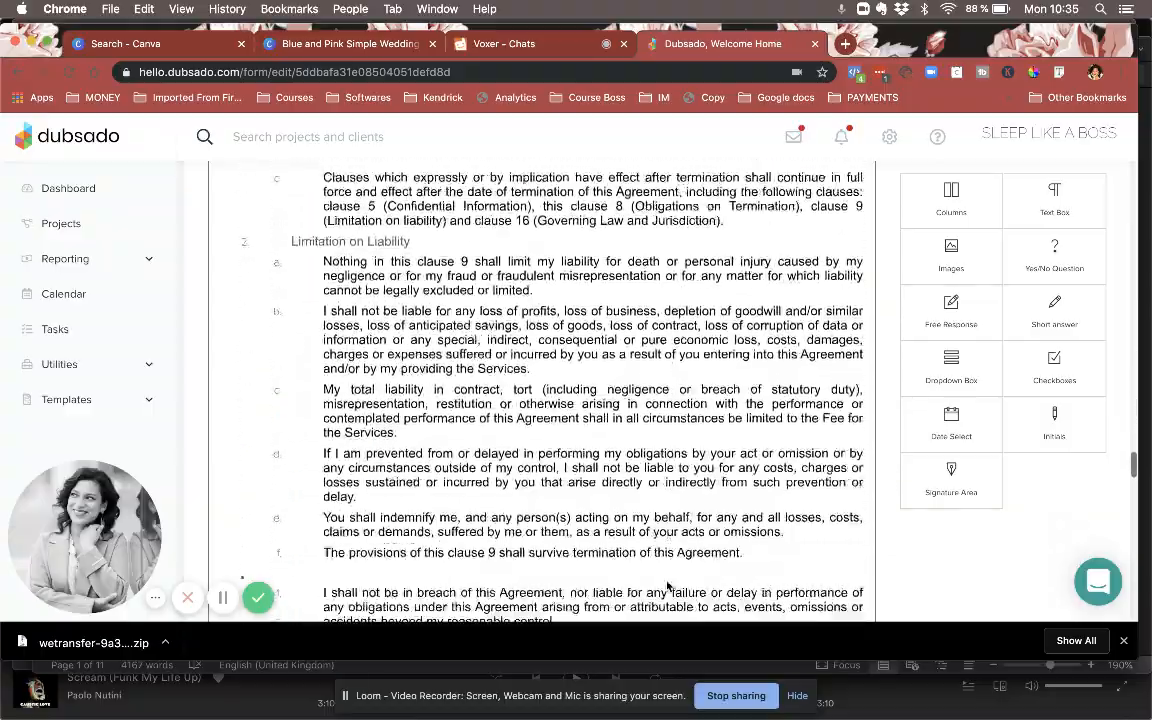
scroll(668, 585, down, 7)
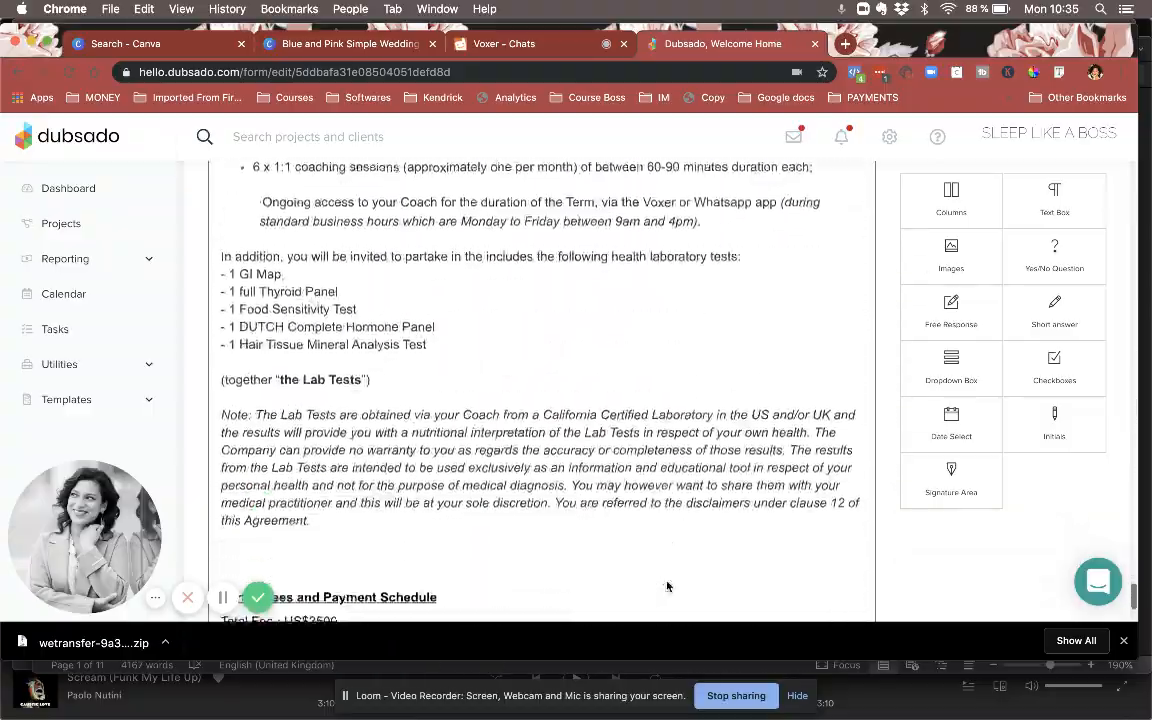
scroll(668, 585, up, 4)
scroll(668, 587, up, 1)
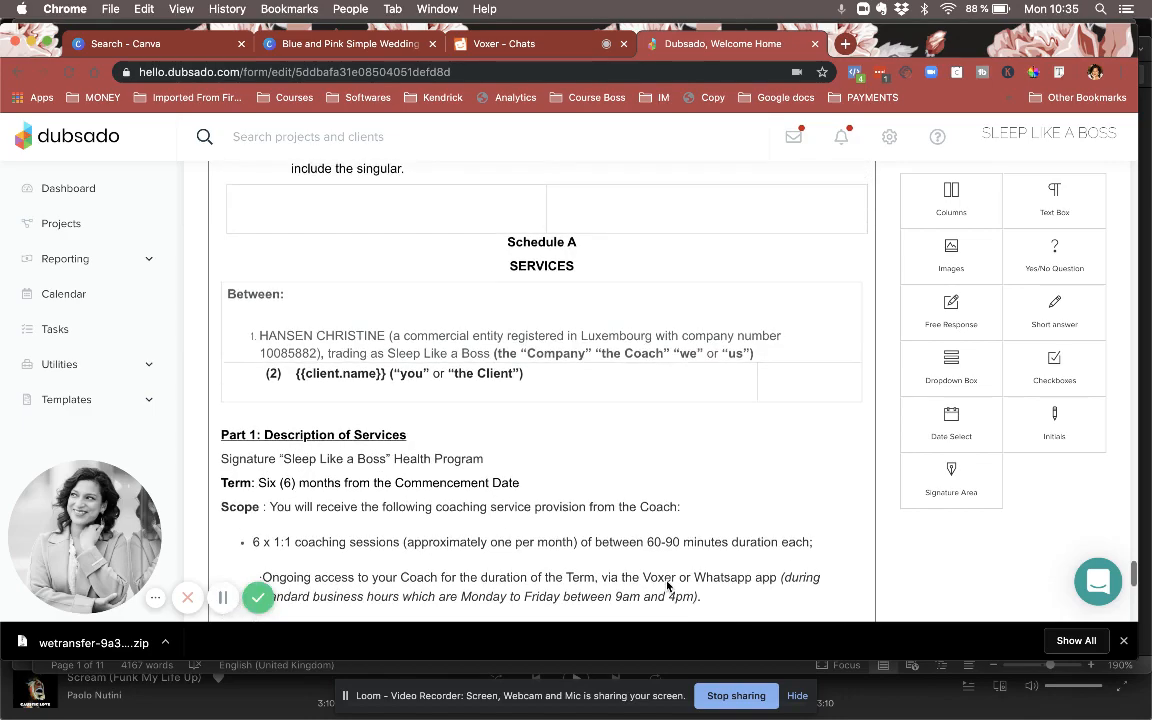
scroll(668, 587, down, 1)
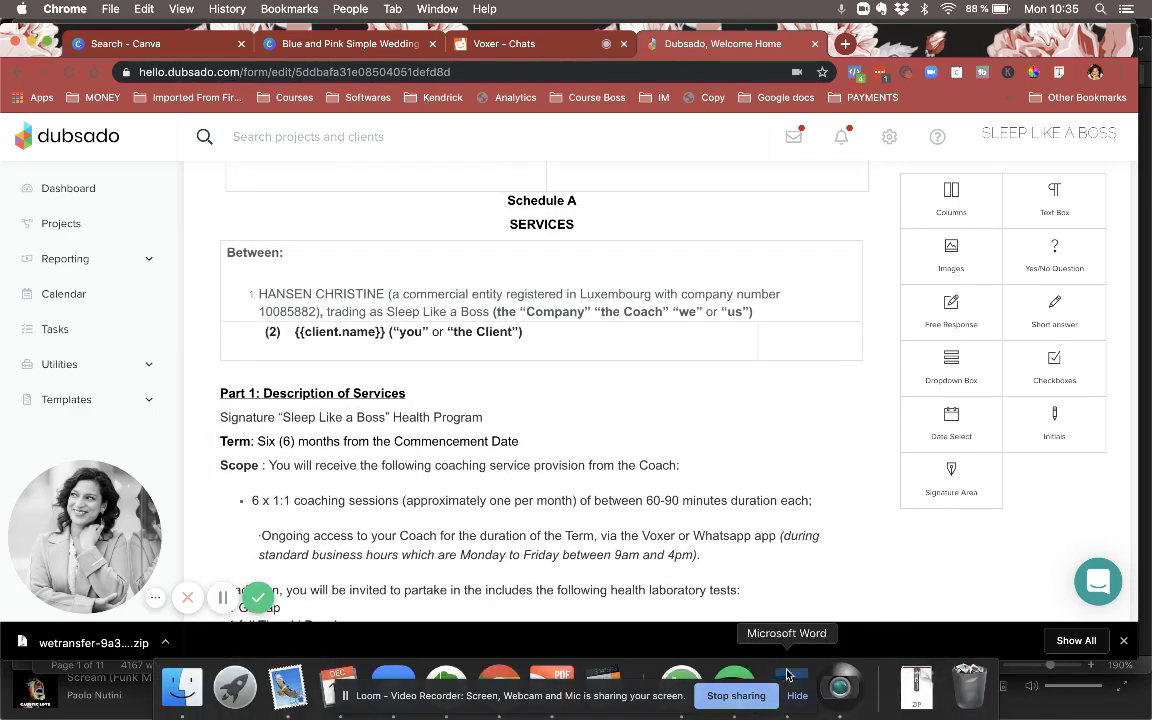
Switch to the Word client agreement and find the participant name placeholder in Schedule A.
click(768, 691)
scroll(588, 460, down, 20)
scroll(588, 460, down, 20)
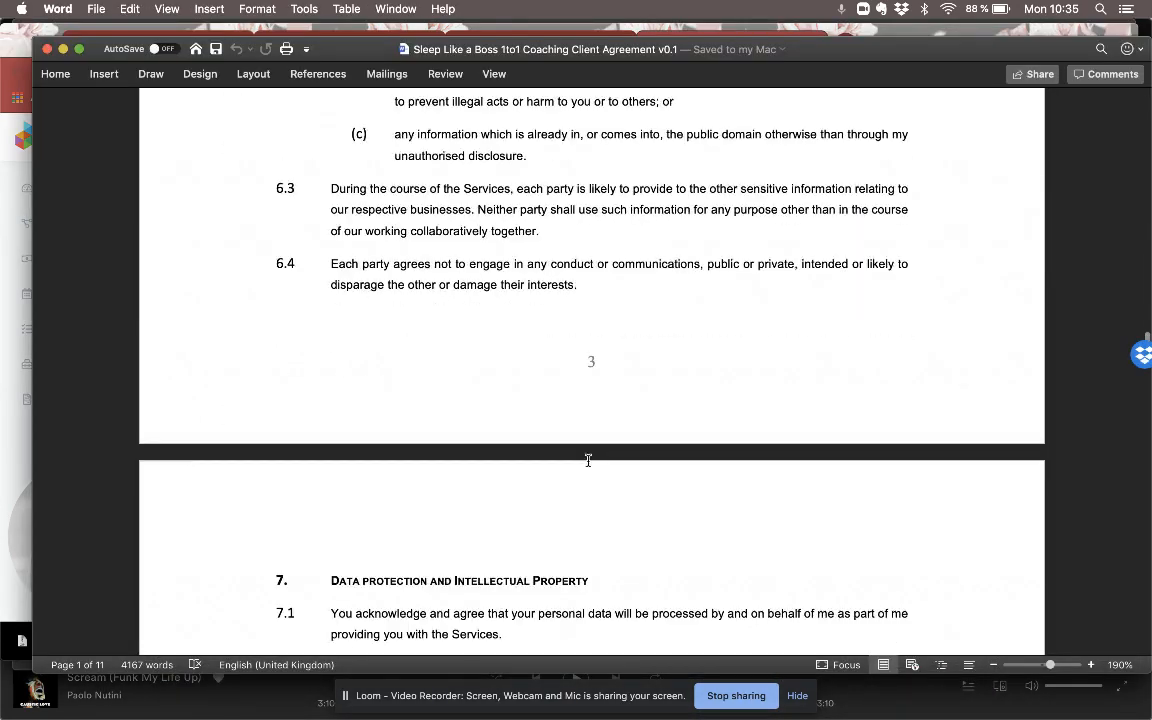
scroll(588, 460, down, 3)
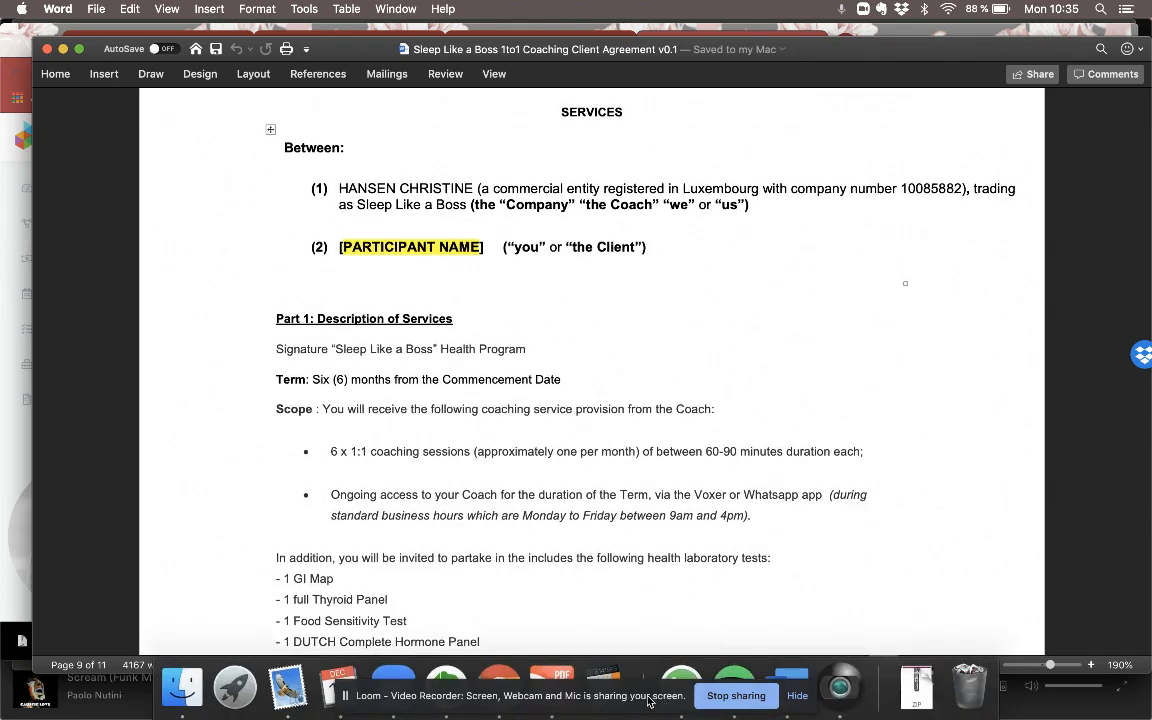
Return to the Dubsado form in Chrome and check Schedule A's client name field and Part 1 against the Word agreement.
click(498, 684)
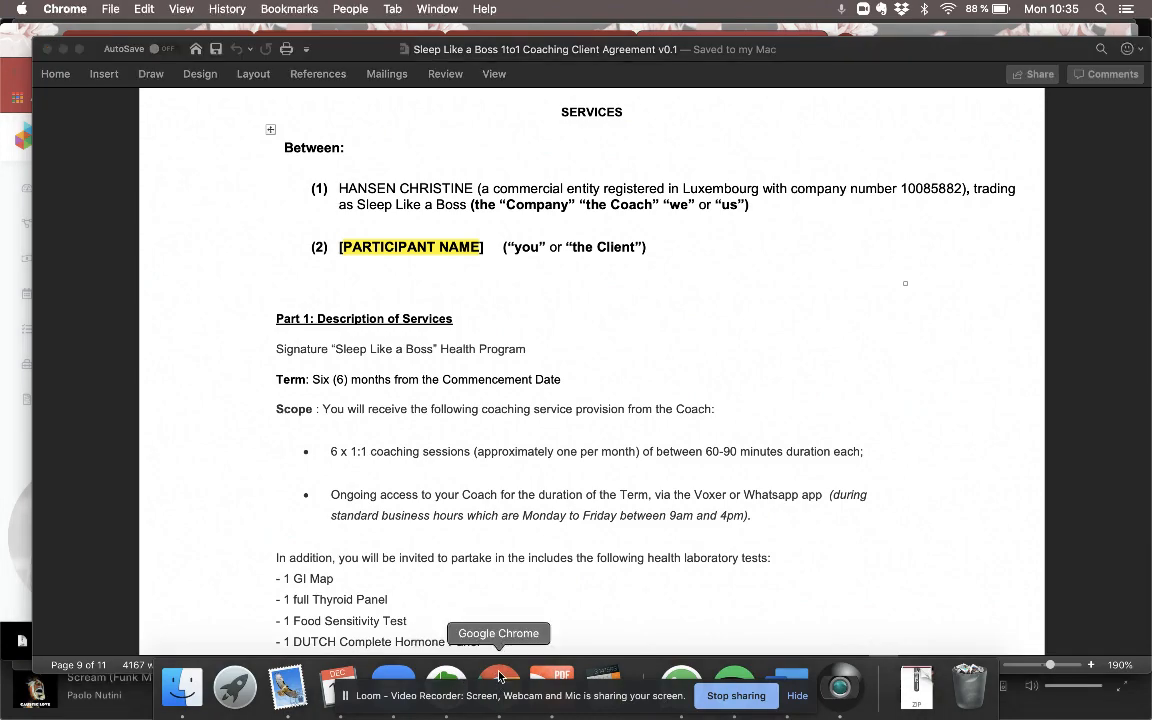
scroll(513, 540, up, 5)
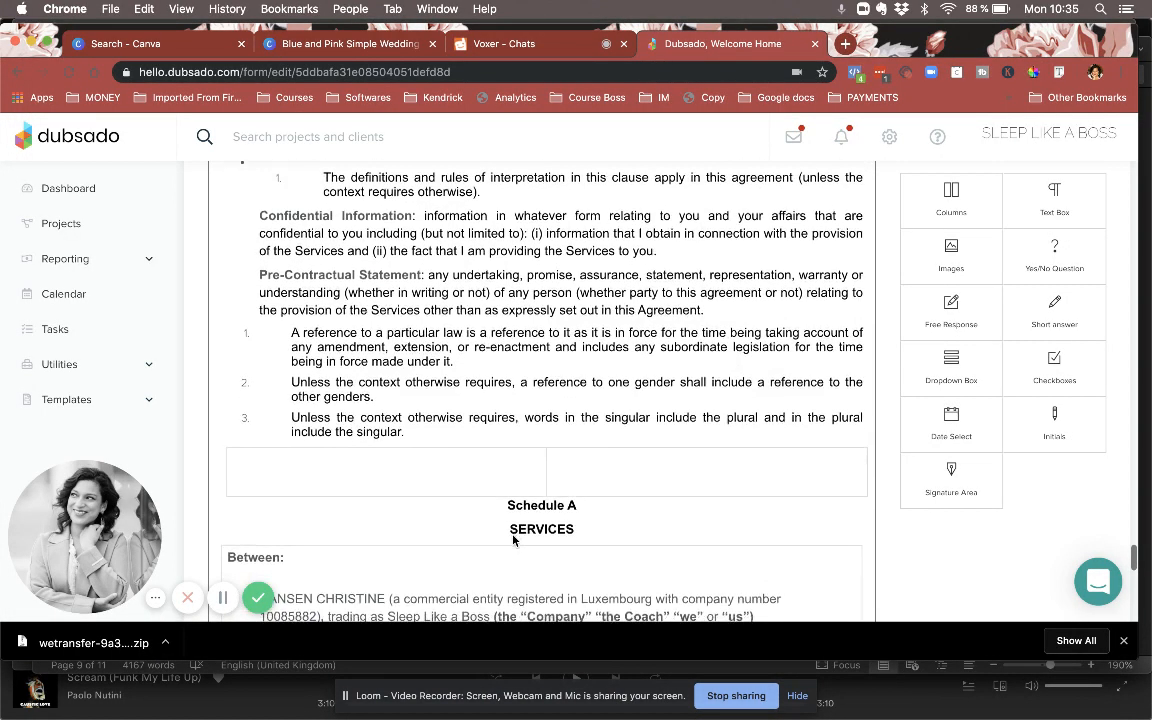
scroll(513, 540, down, 6)
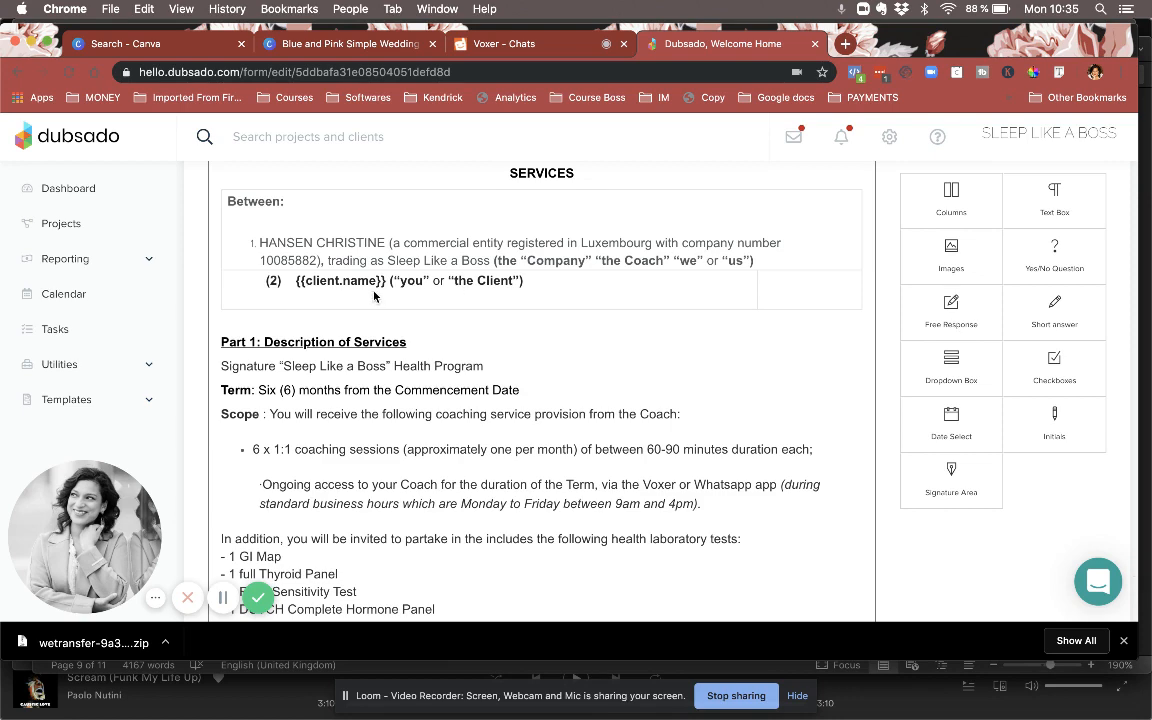
scroll(469, 455, down, 1)
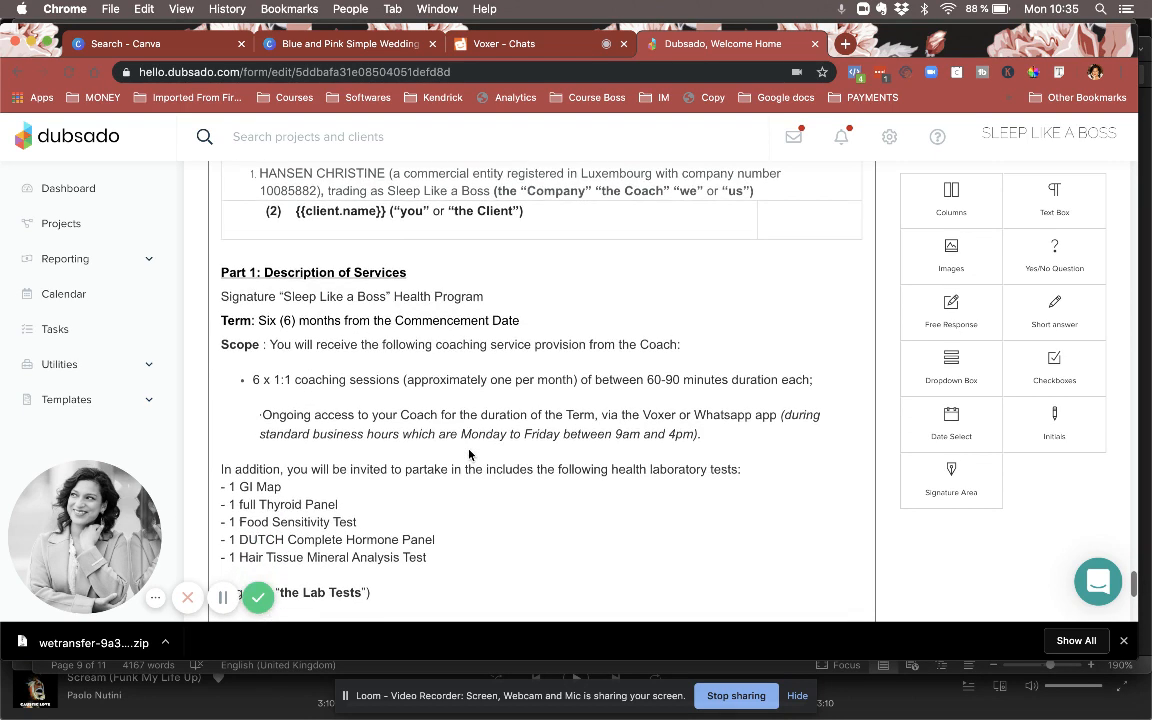
Set the total fee in Schedule A's Part 2: Fees and Payment Schedule to US$7000 and close the text box editor.
scroll(469, 455, down, 5)
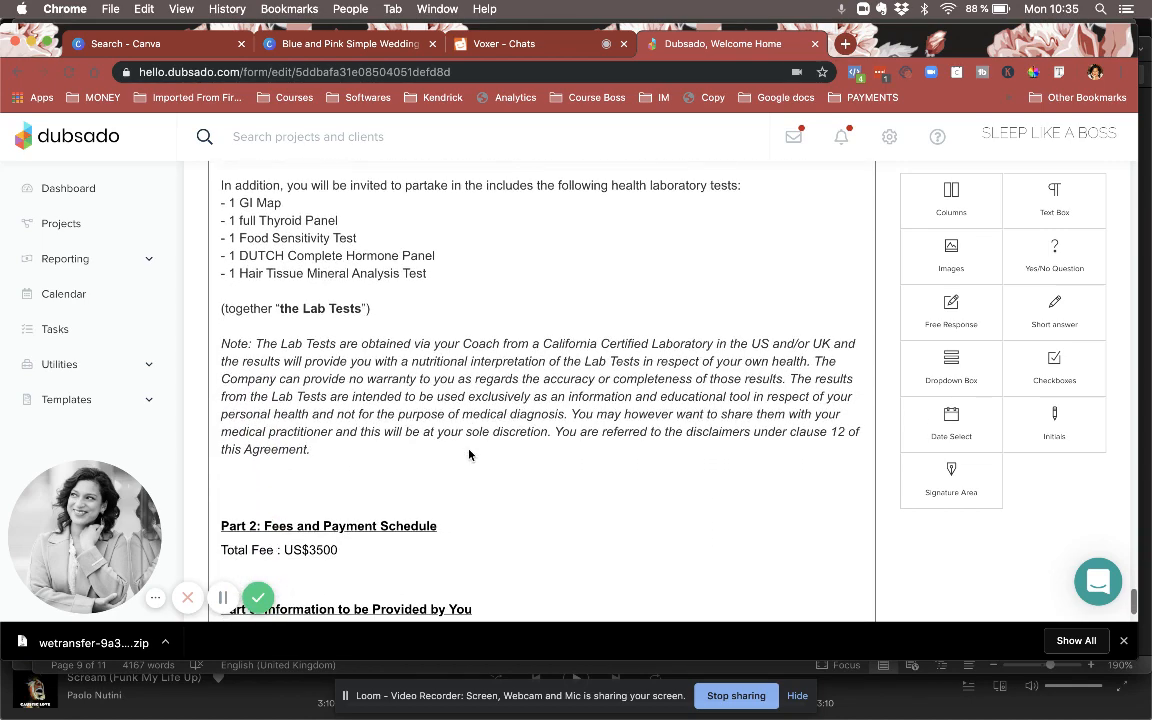
scroll(469, 455, up, 2)
scroll(469, 455, down, 4)
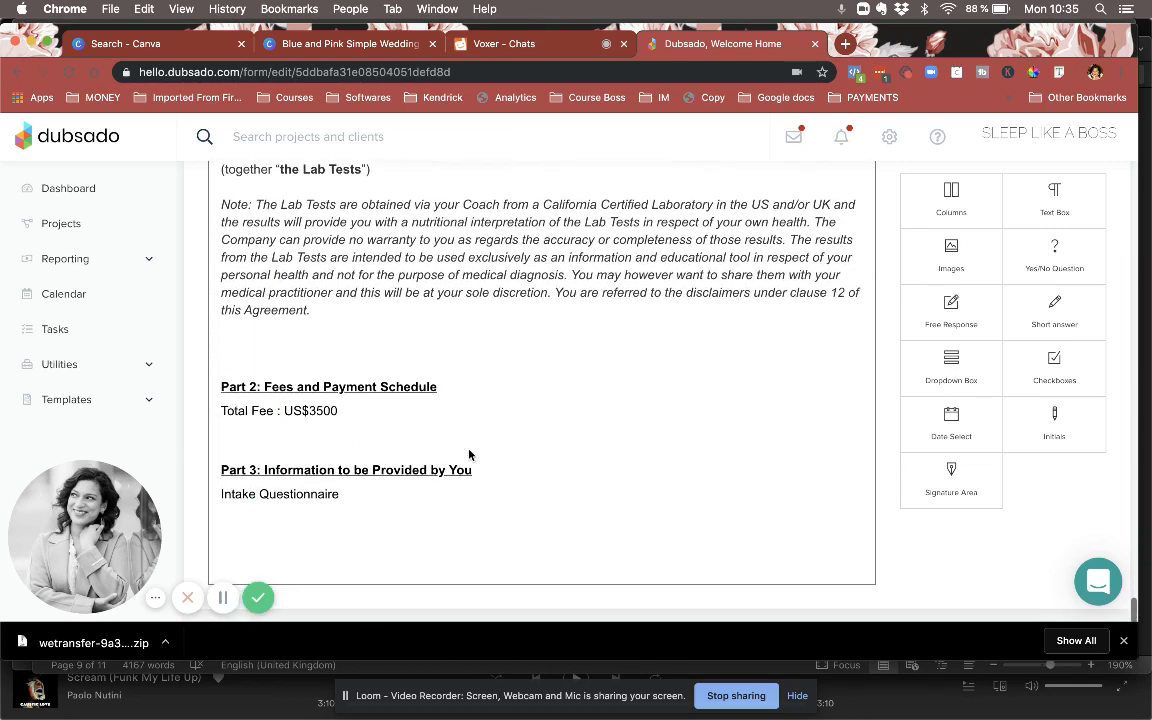
click(323, 414)
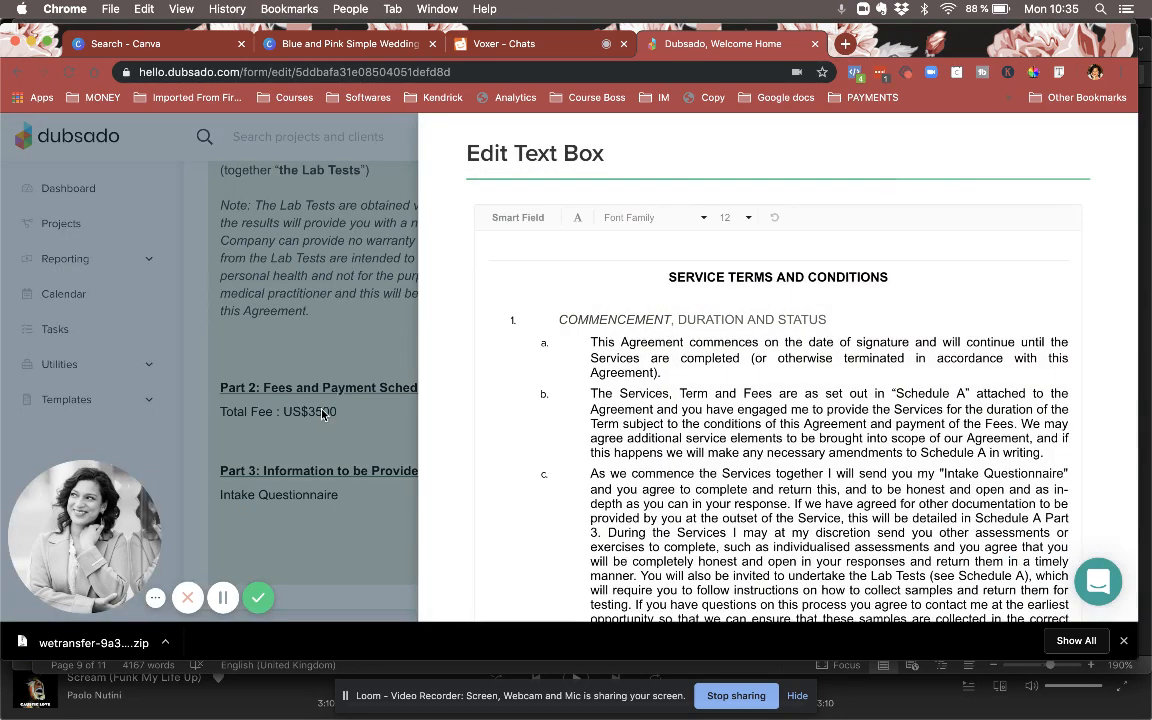
scroll(757, 437, down, 10)
scroll(757, 437, down, 15)
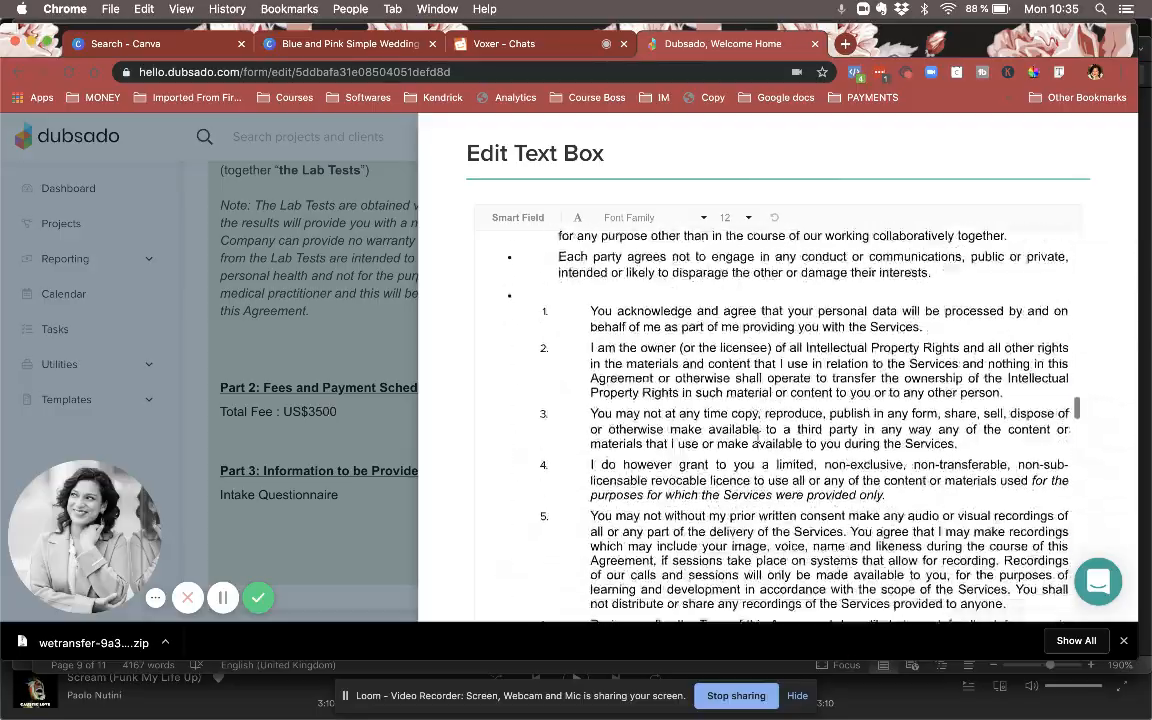
scroll(757, 437, down, 15)
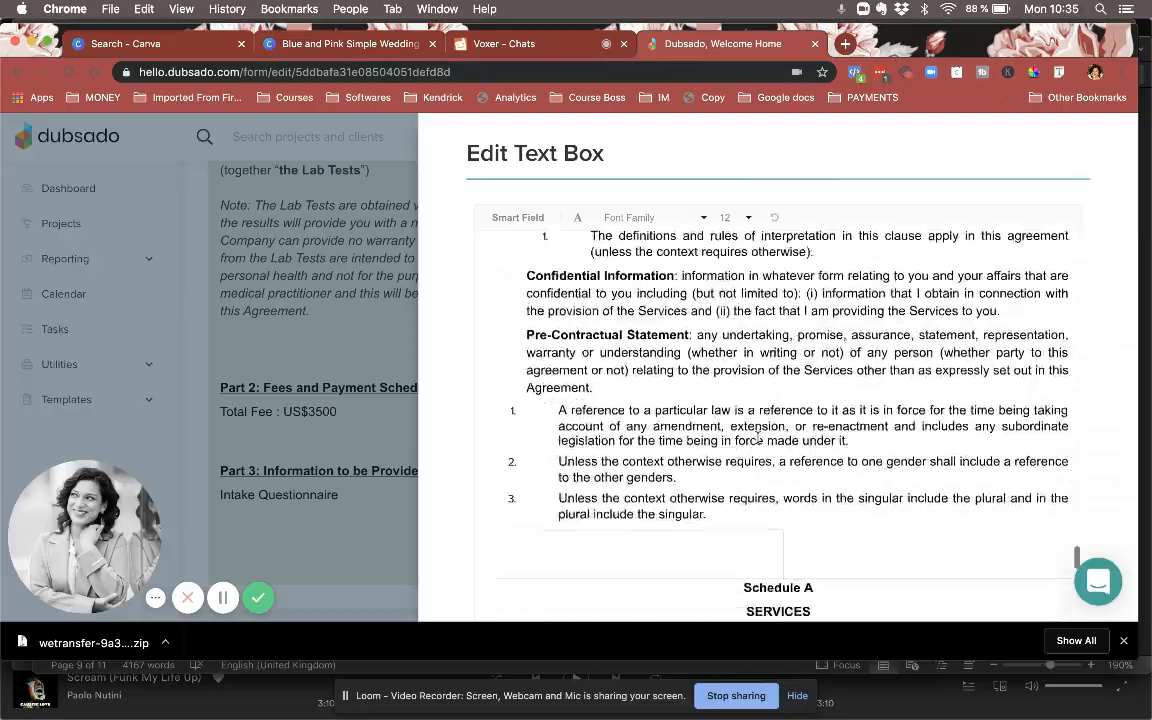
scroll(757, 437, down, 8)
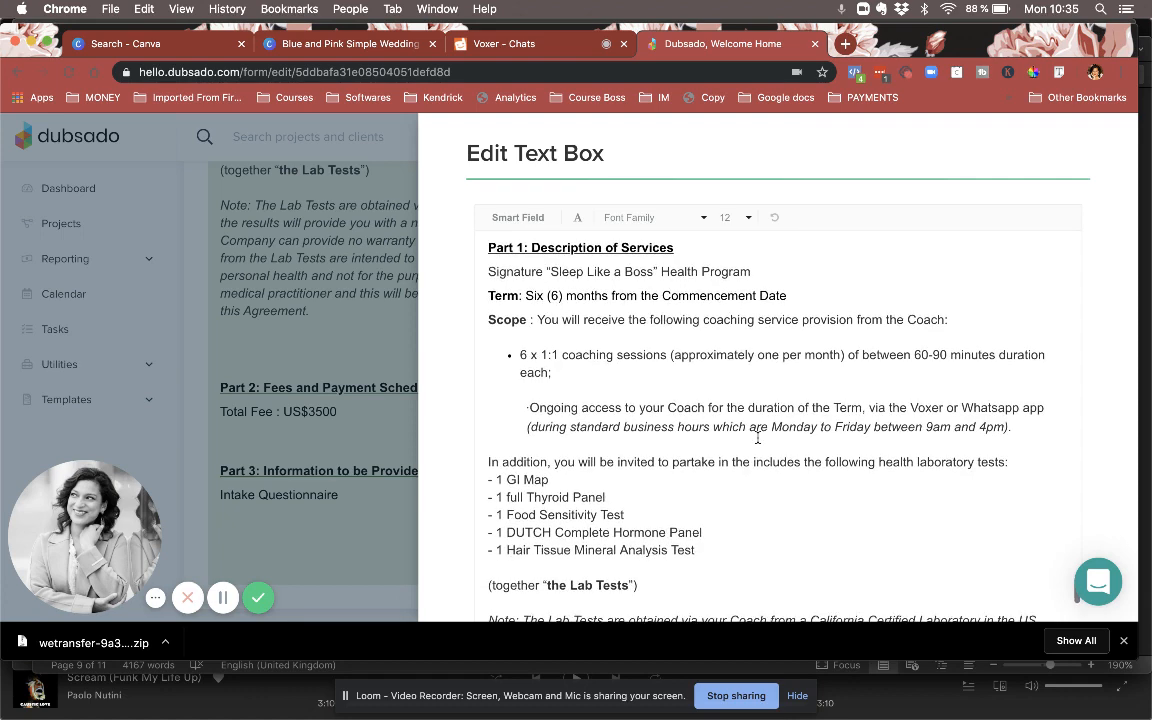
drag(576, 444, 593, 444)
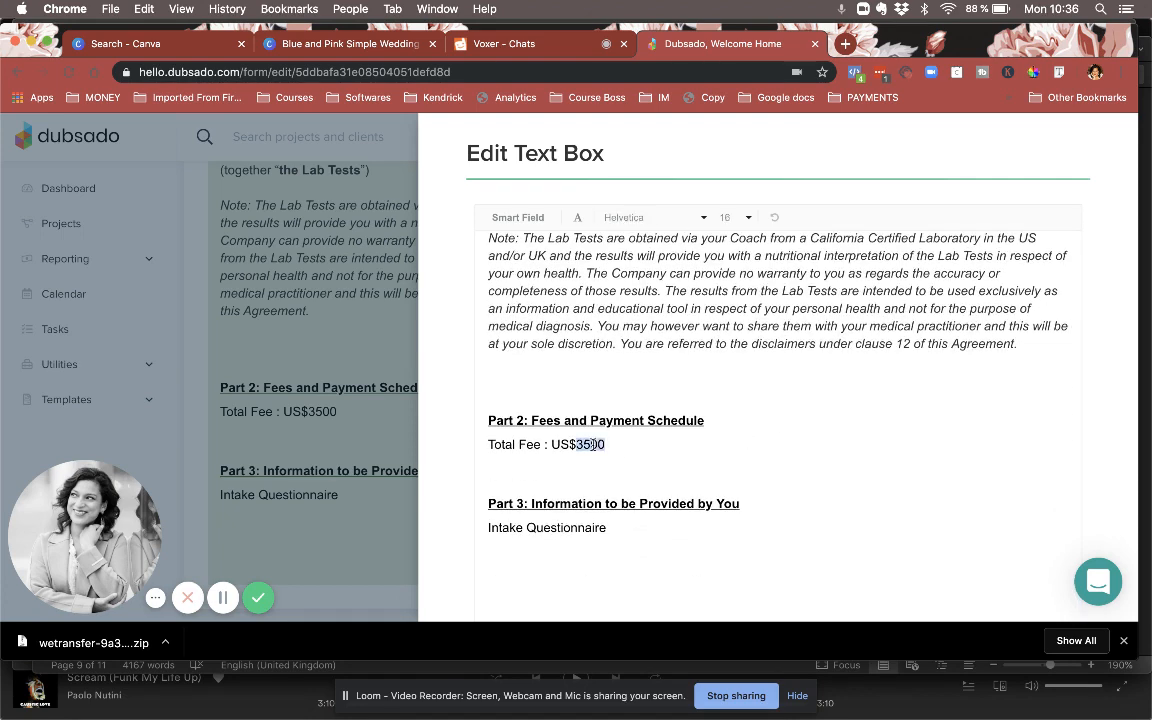
text(7000)
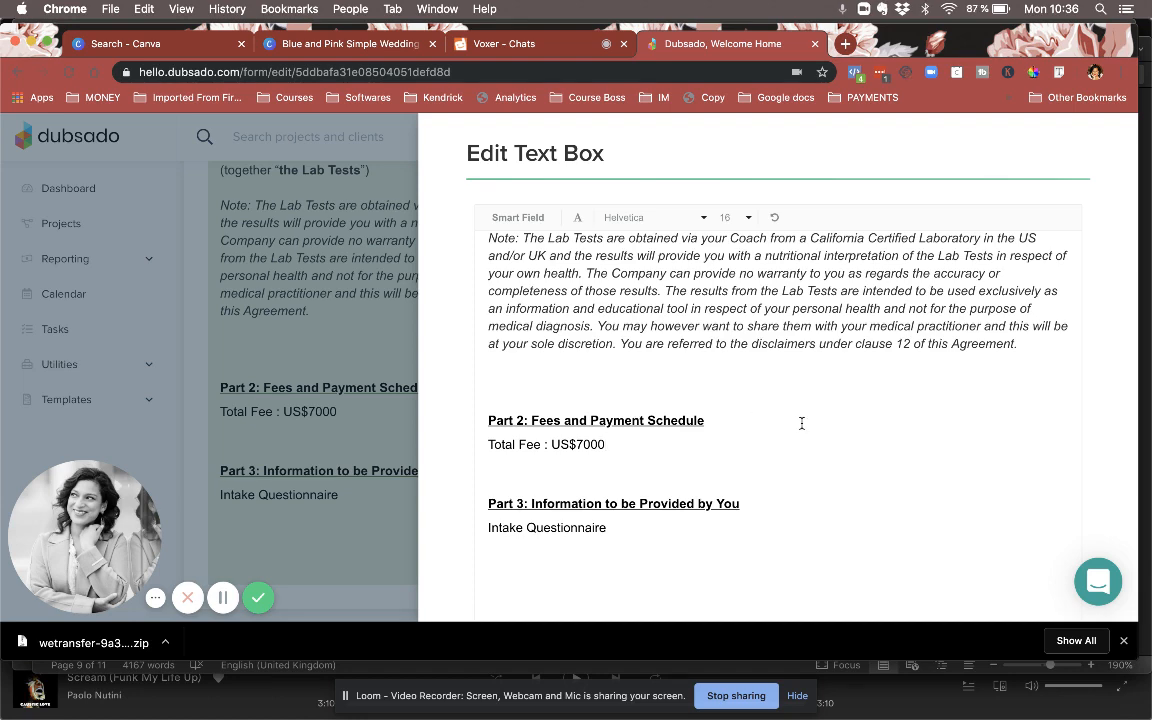
scroll(802, 421, down, 1)
click(497, 607)
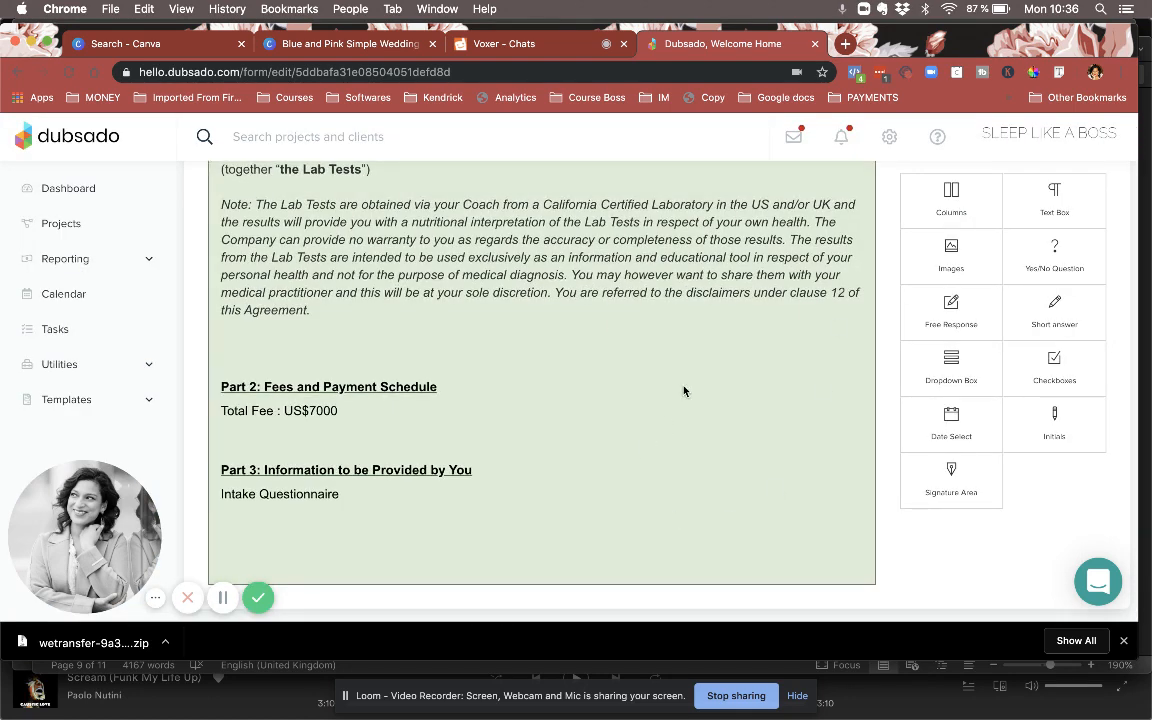
Save and close the SLAB contract $7000 form.
scroll(684, 393, up, 20)
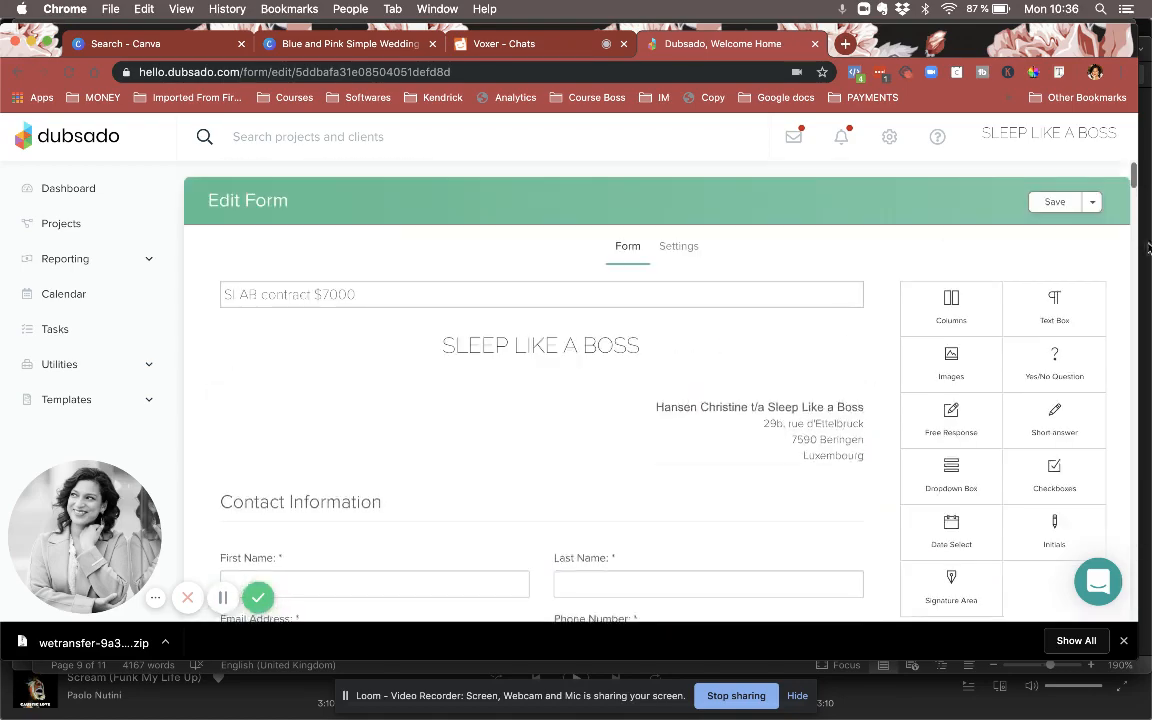
click(1055, 203)
click(1093, 203)
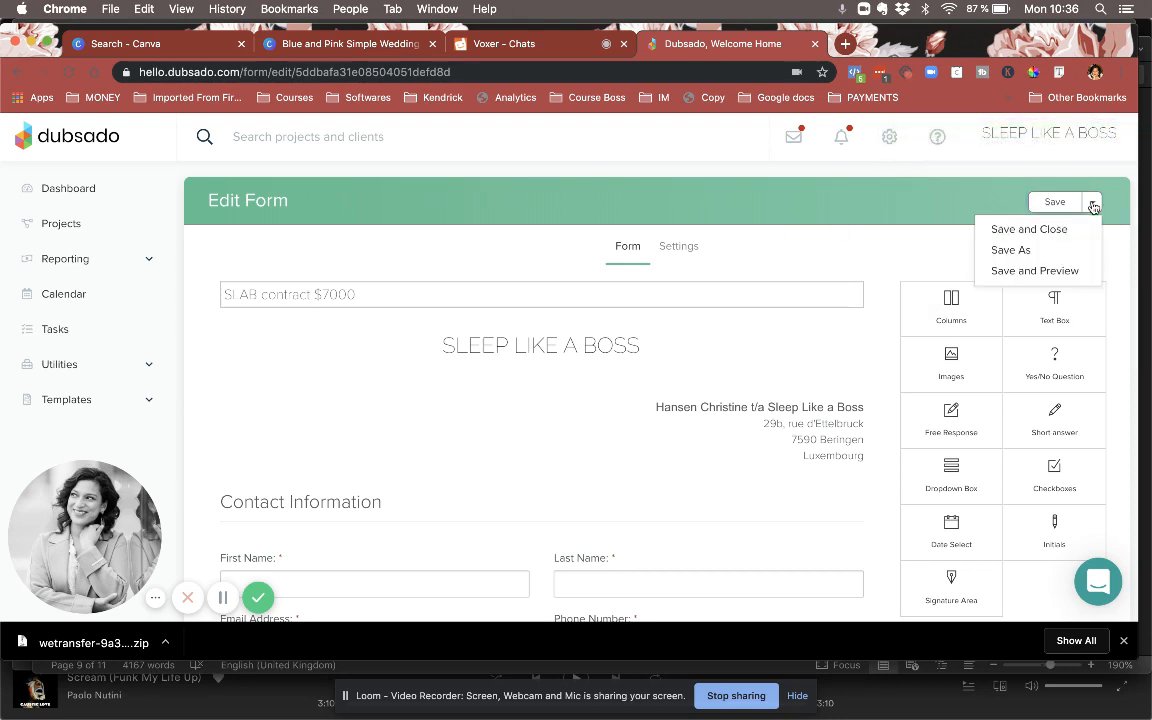
click(1017, 231)
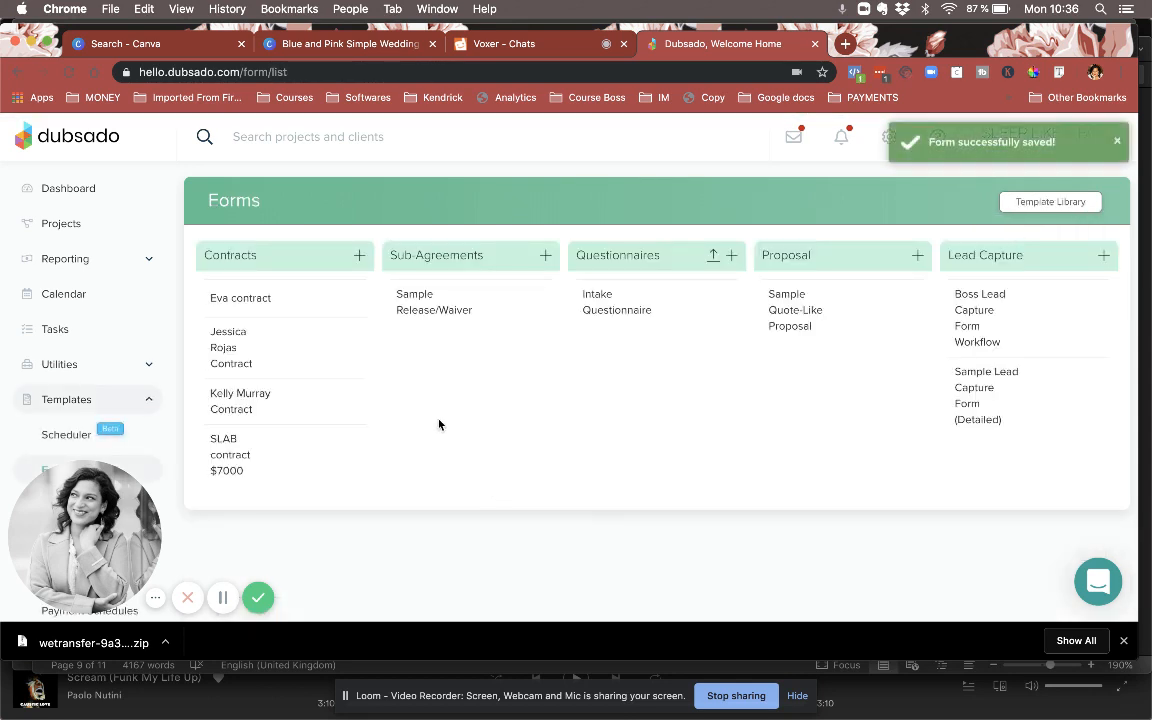
Duplicate the SLAB contract $7000 template and open the copy for editing.
mouse_move(317, 458)
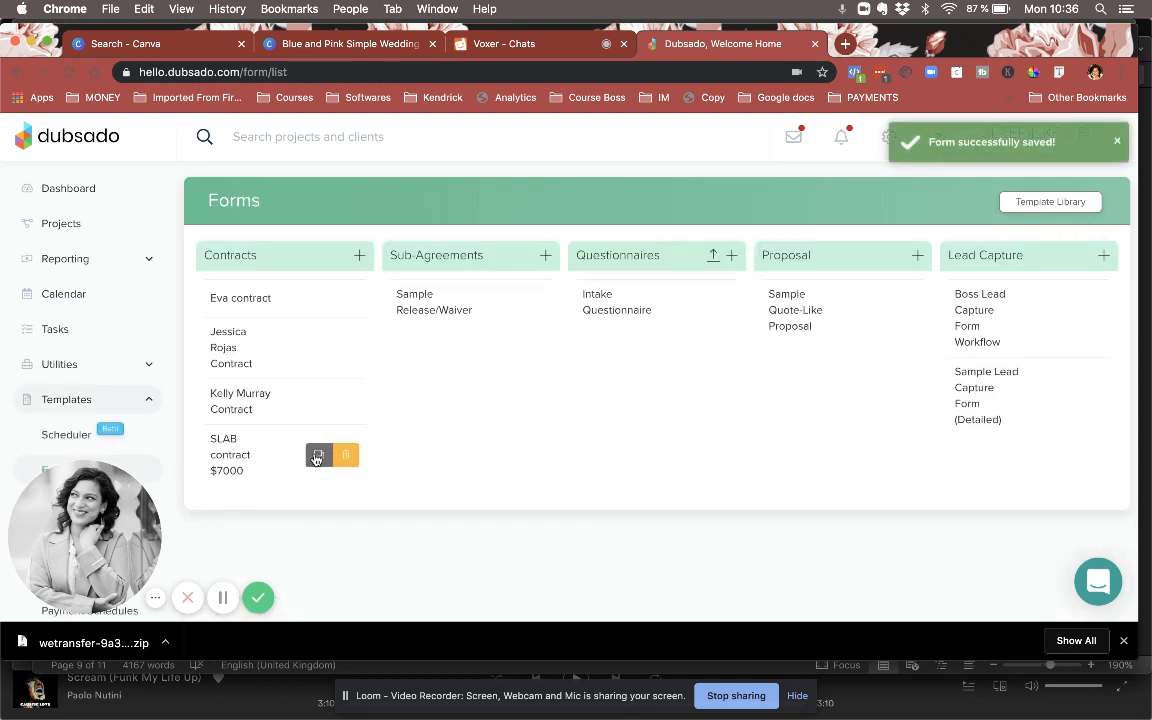
click(317, 457)
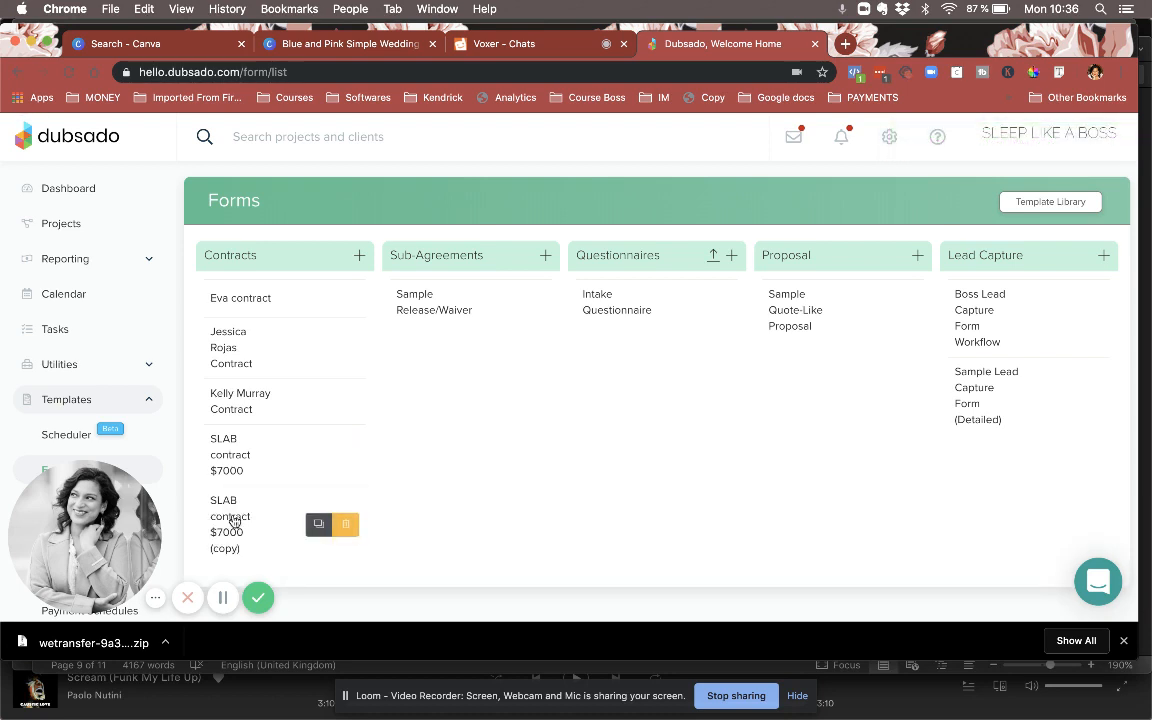
click(231, 517)
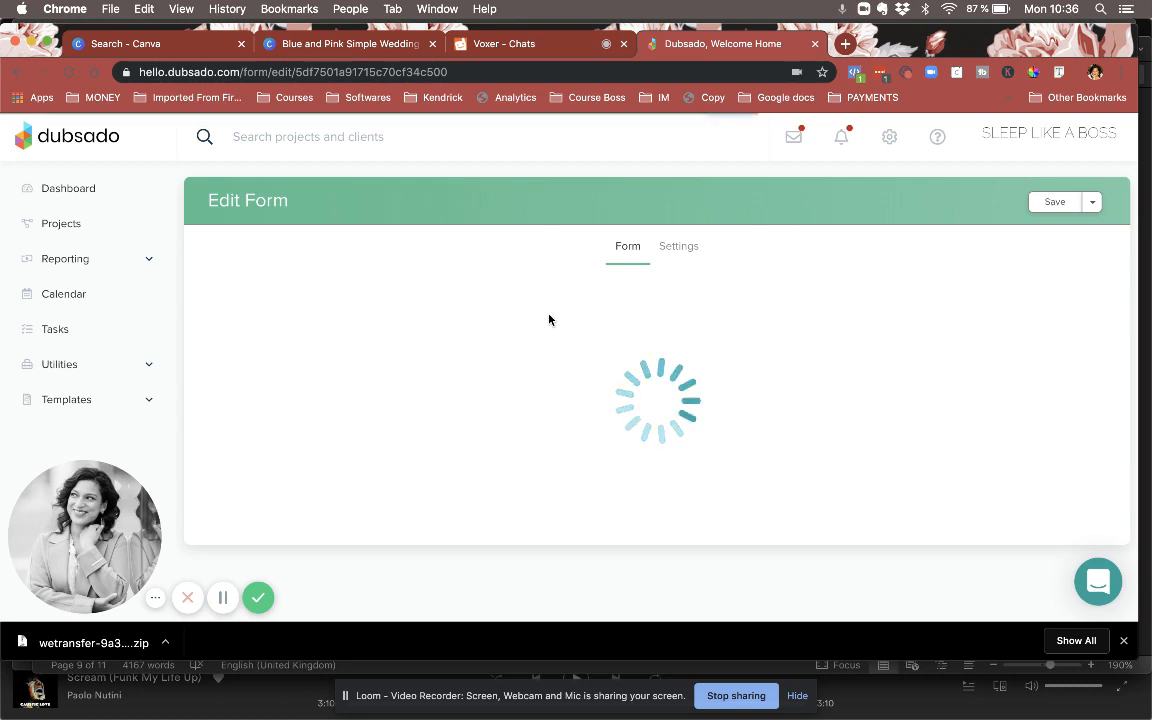
Rename the copied contract form to "SLAB contract $7500".
click(404, 294)
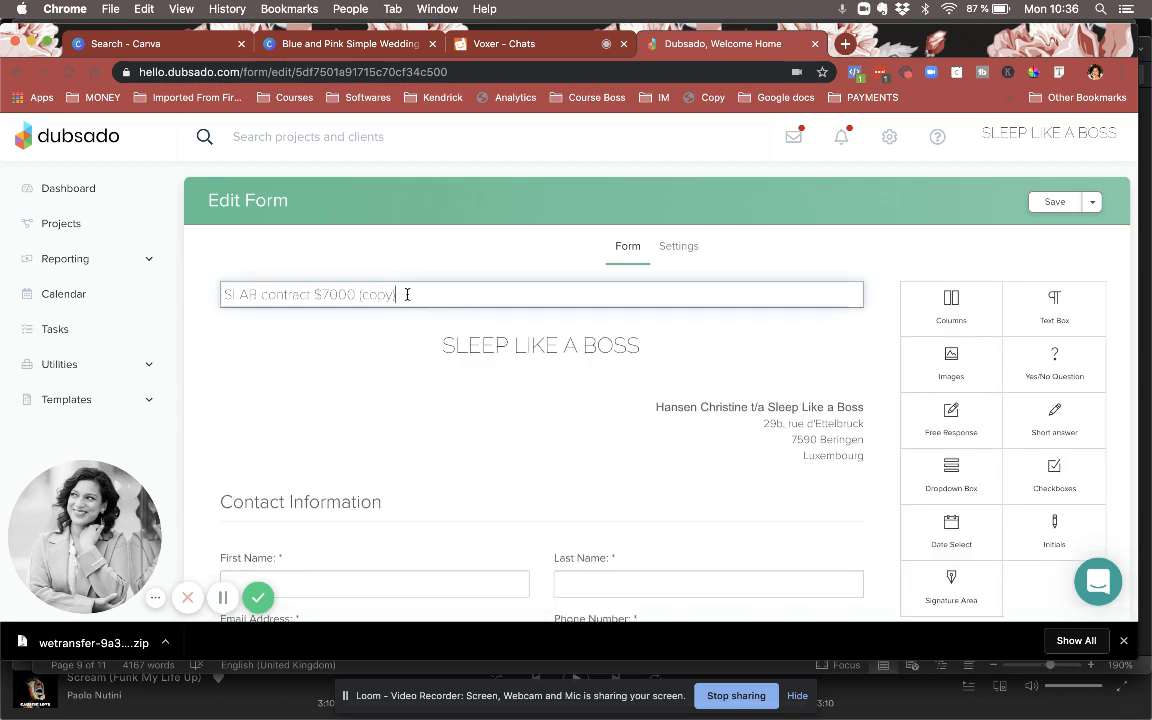
key(BackSpace)
key(BackSpace)
key(BackSpace)
key(BackSpace)
key(BackSpace)
key(BackSpace)
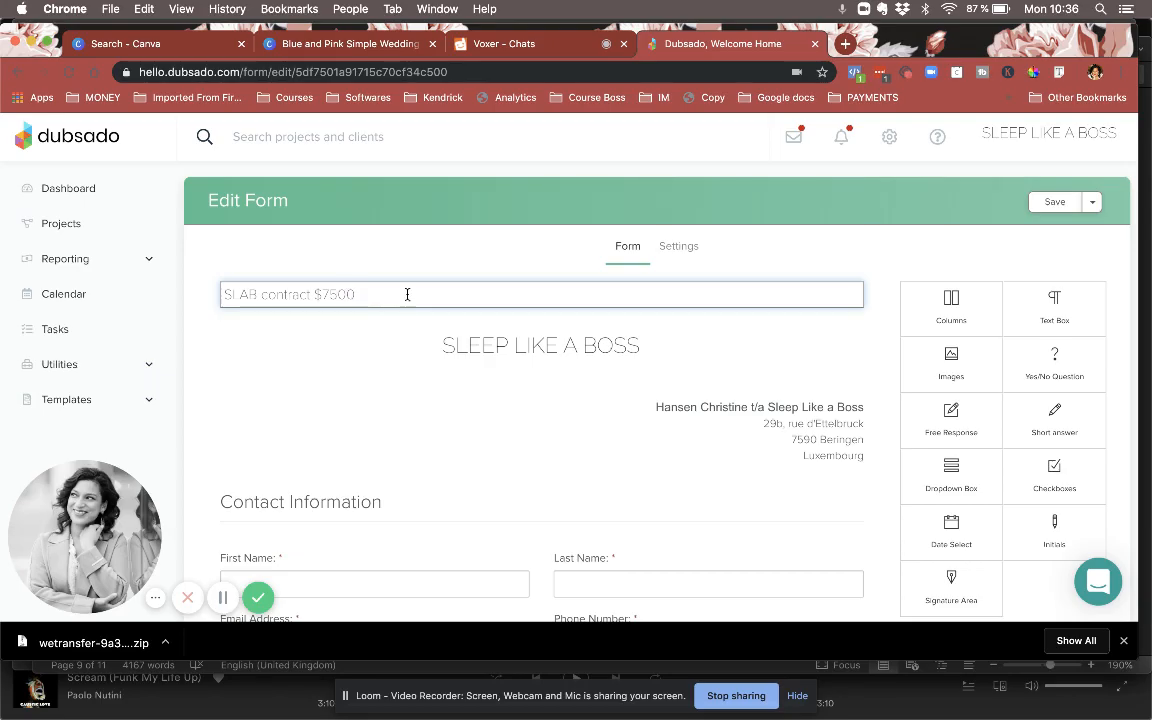
In Part 2 of the copied contract, set the total fee to US$7500 and add "in instalments as the following" after it.
scroll(575, 367, down, 10)
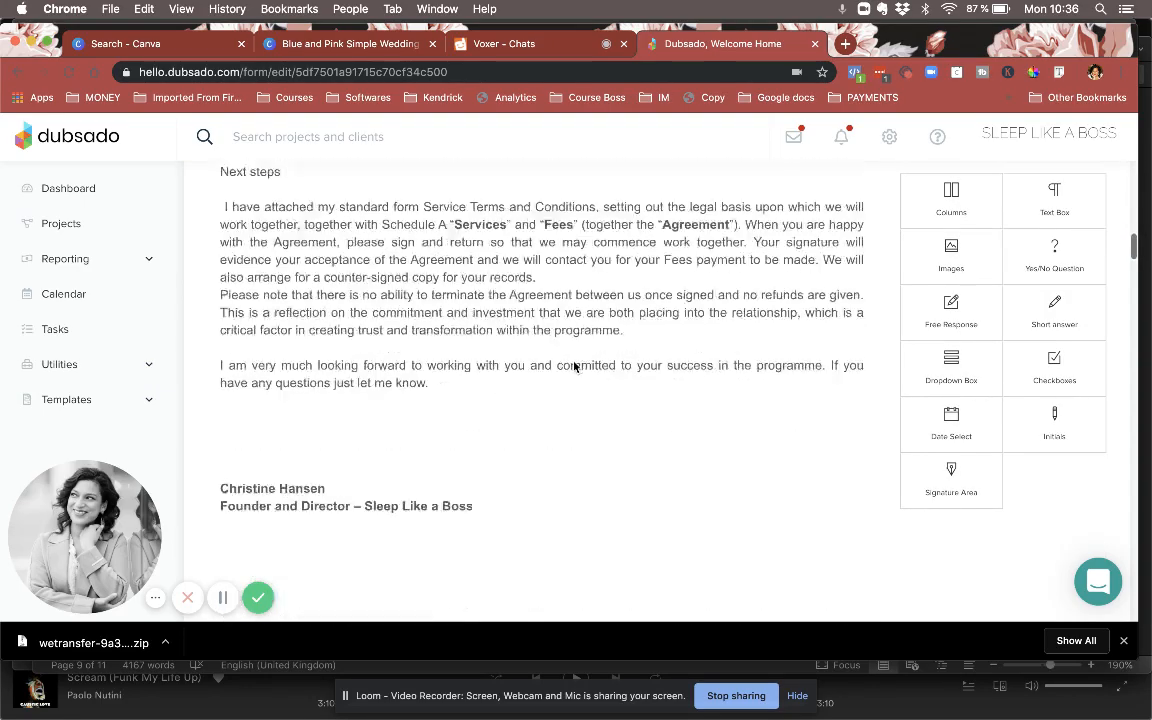
scroll(575, 367, down, 15)
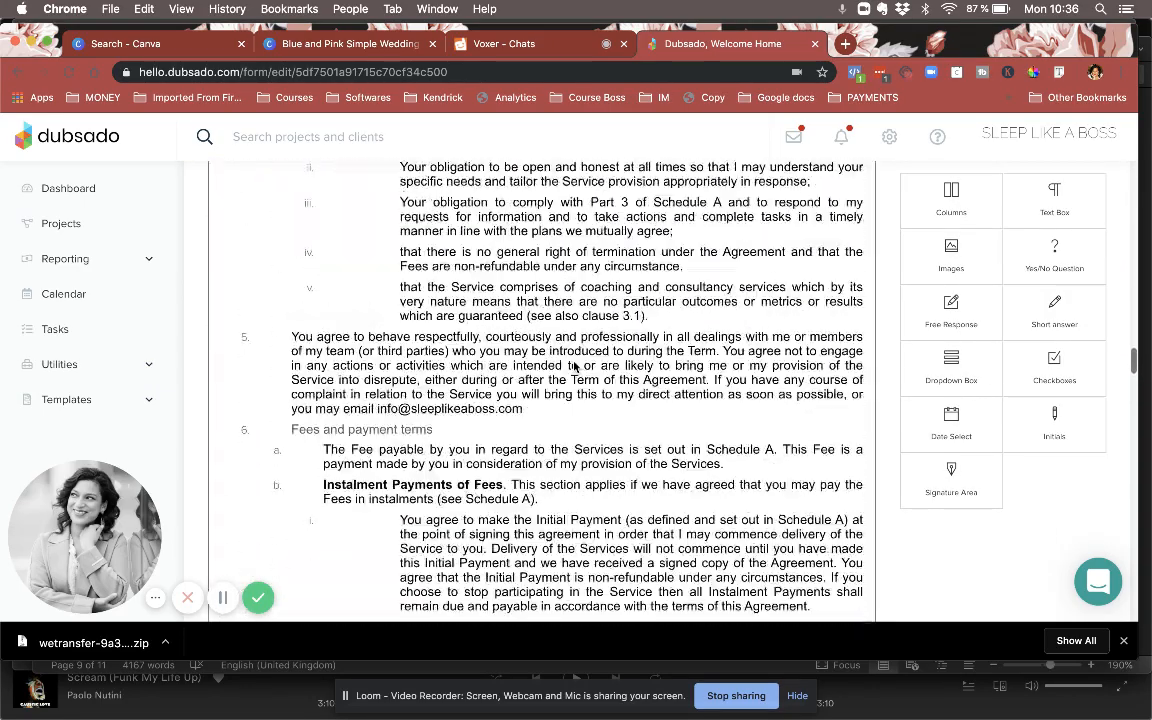
scroll(575, 367, down, 15)
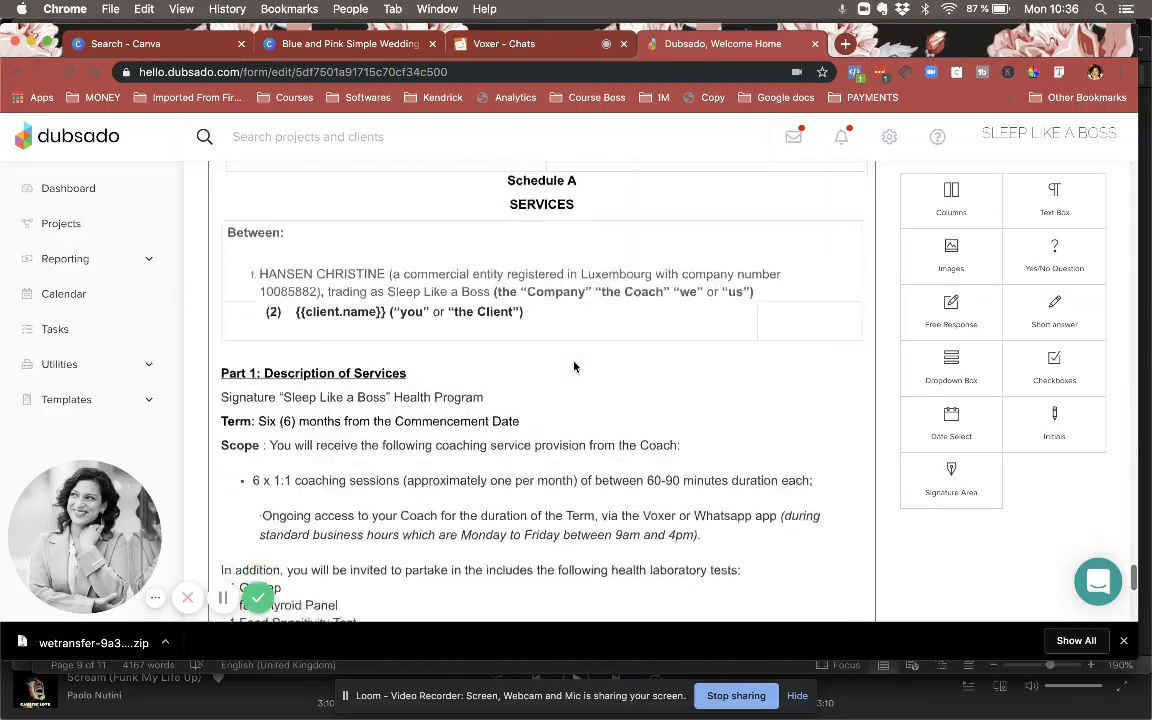
scroll(575, 367, down, 8)
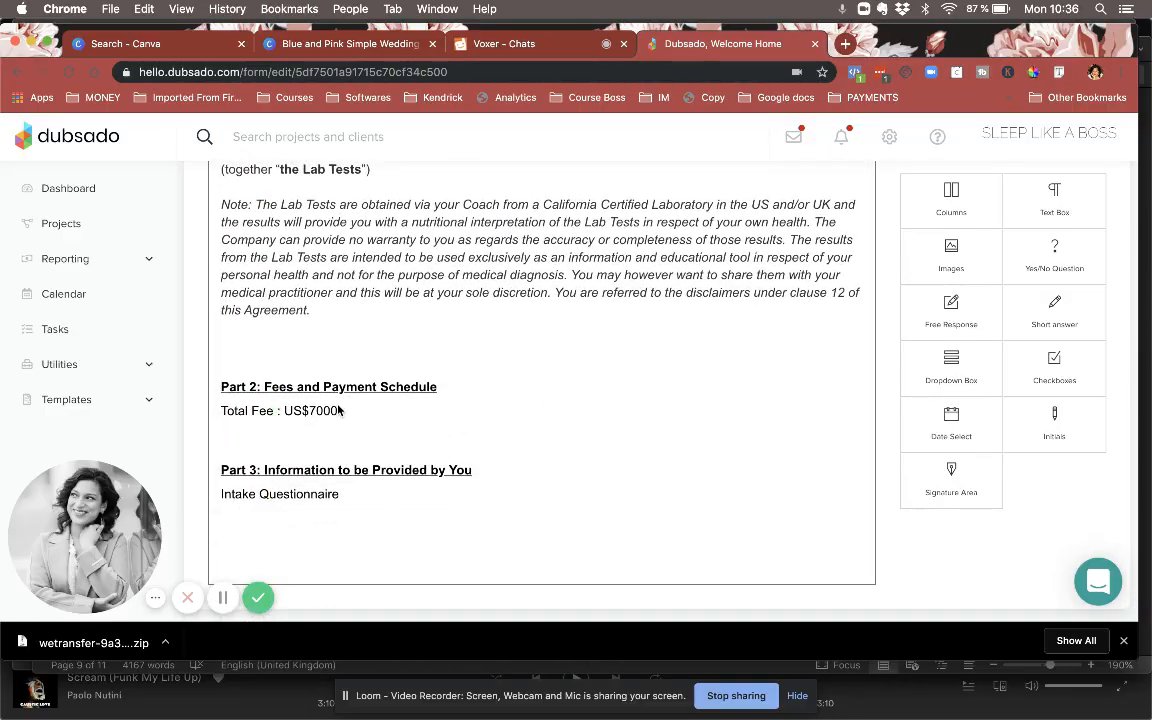
click(338, 410)
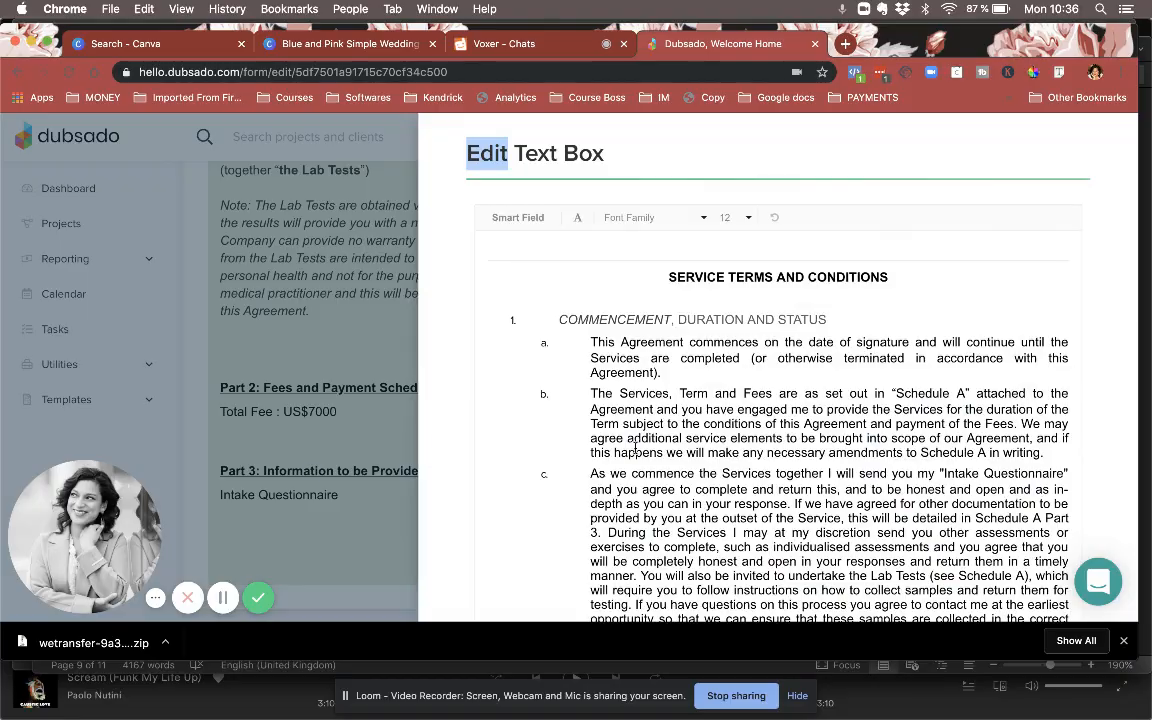
scroll(635, 447, down, 20)
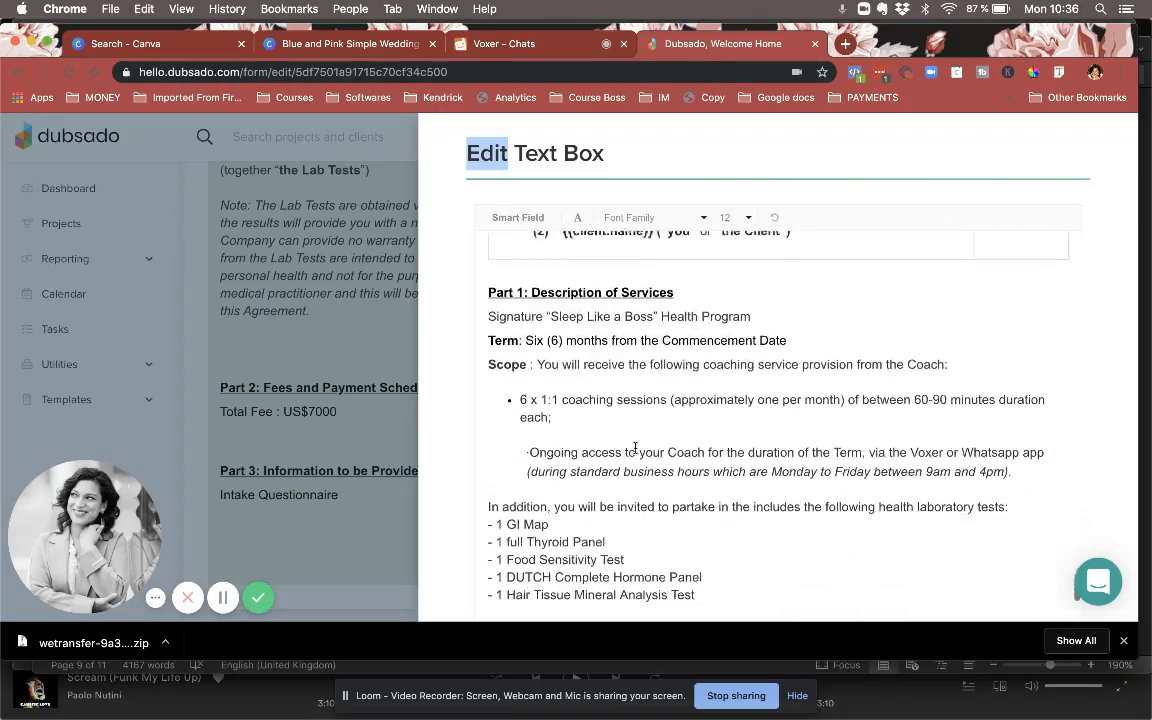
scroll(635, 447, down, 15)
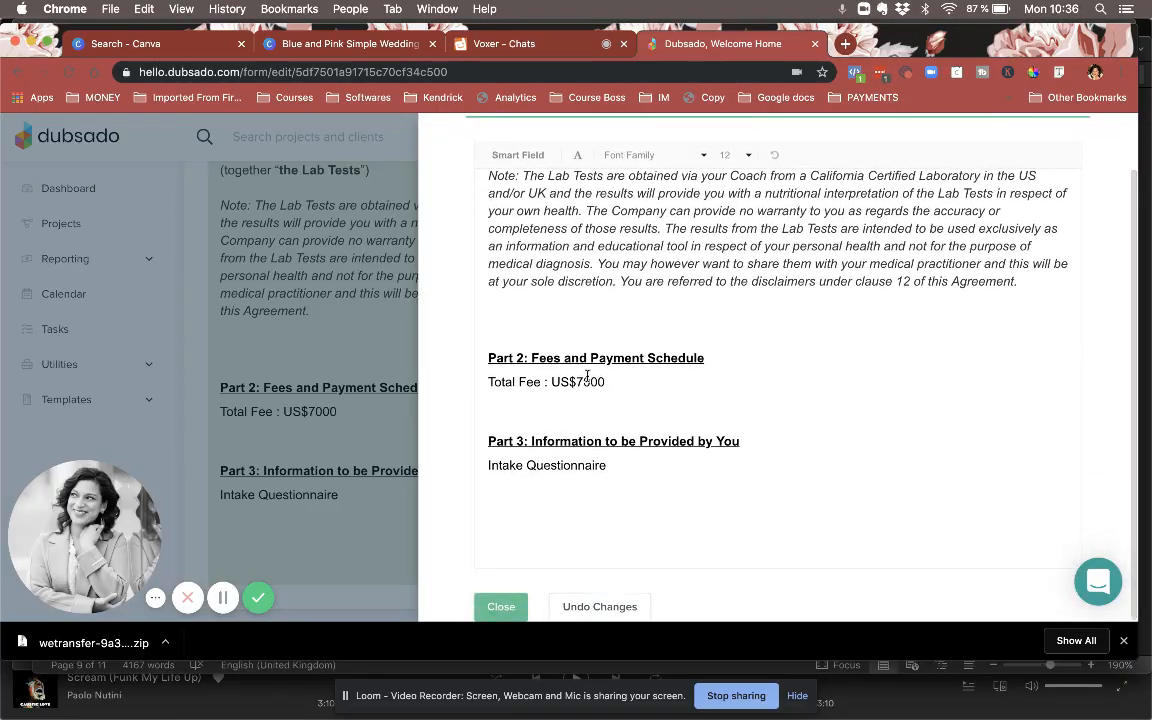
click(589, 381)
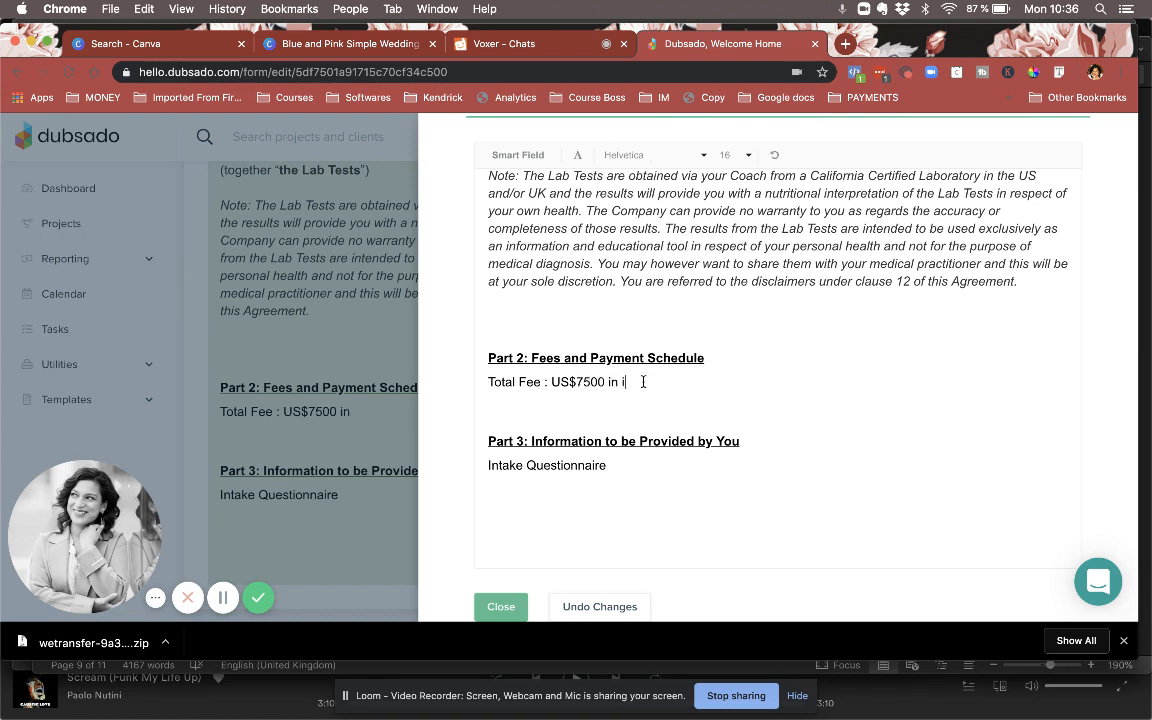
text(in installments as the following)
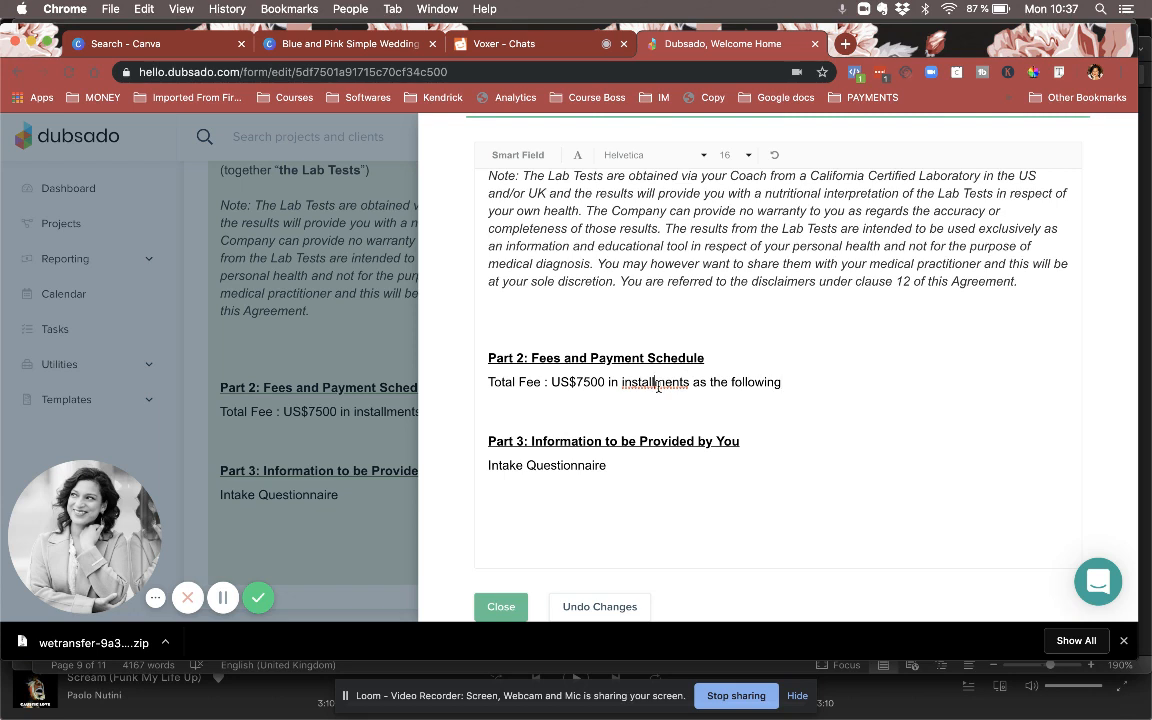
click(658, 384)
key(BackSpace)
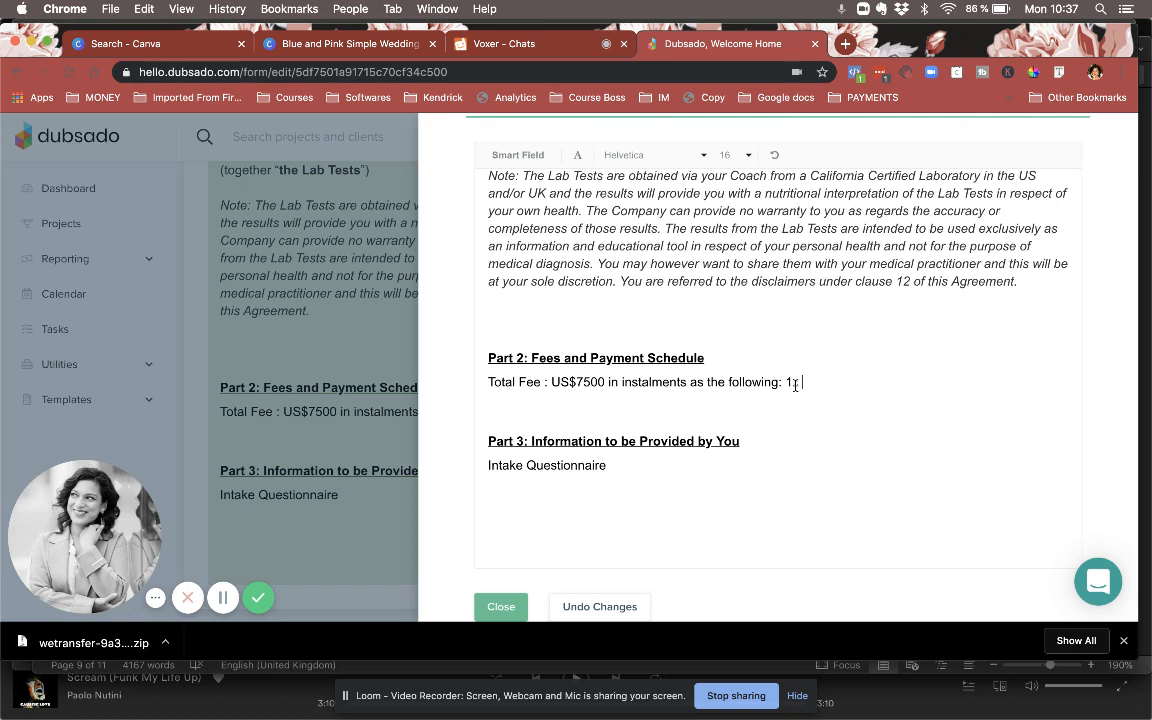
Complete the fee line with ": 1x $1500, 3x $2000", insert "monthly" before "instalments" and close the text box editor.
text(00)
text(, 3x $20)
text(00)
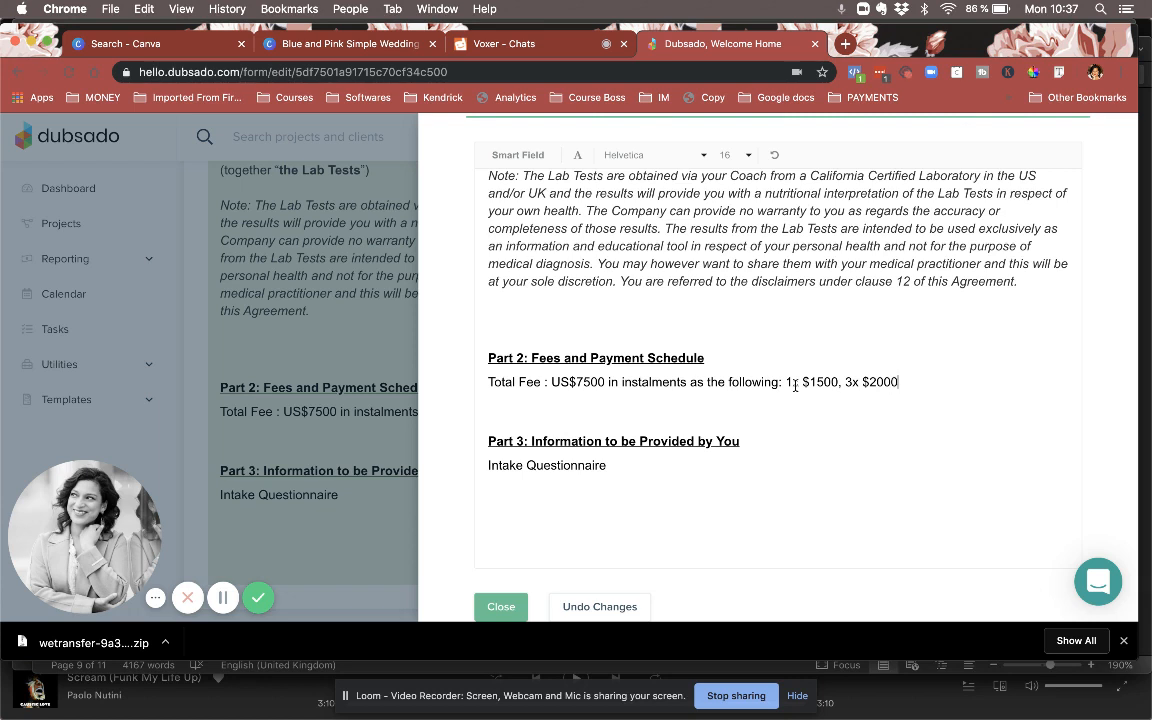
click(621, 381)
text(monthly)
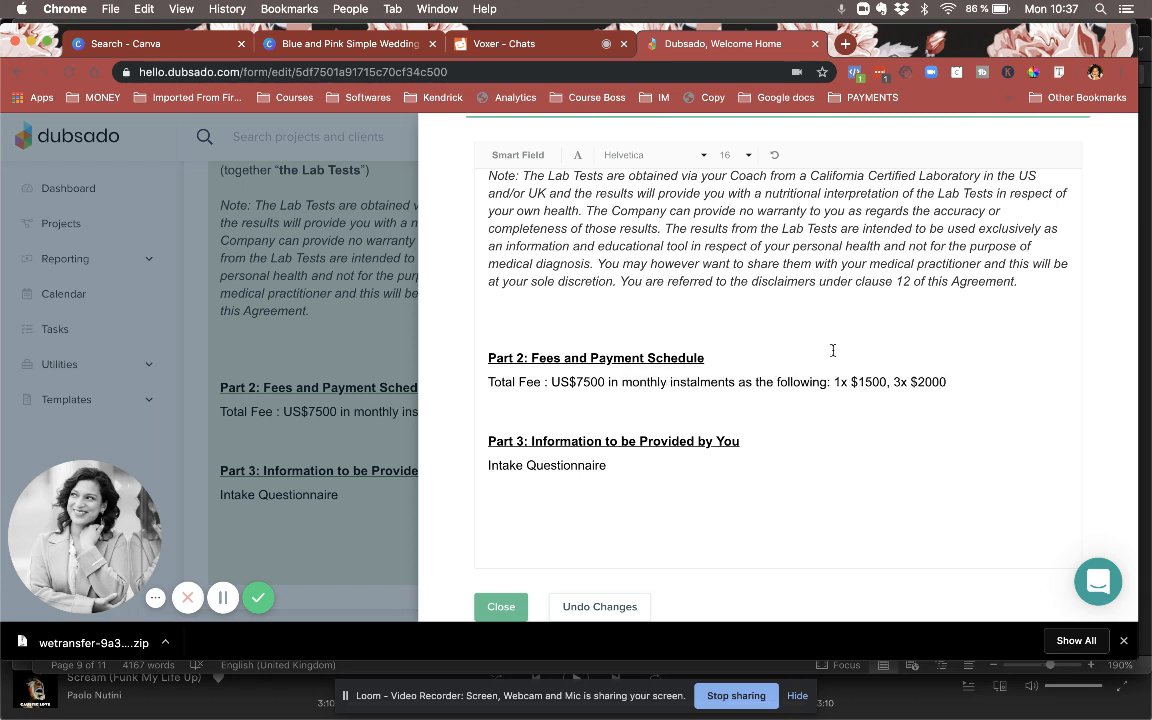
click(501, 606)
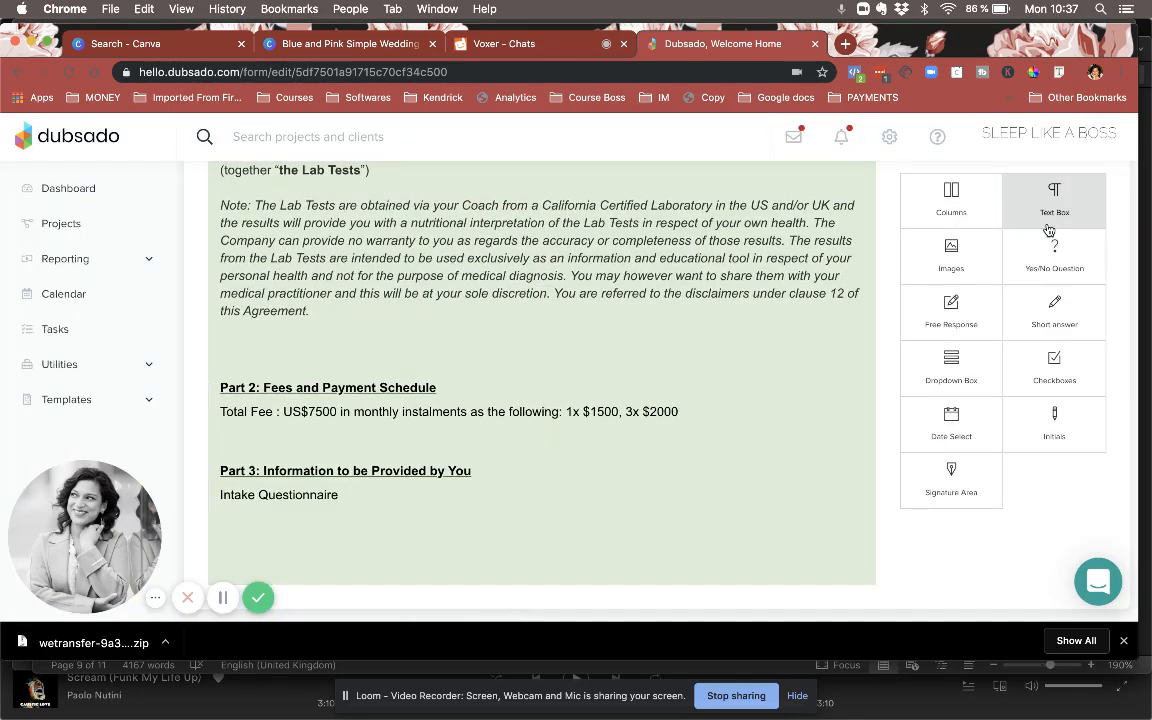
Save and close the SLAB contract $7500 form.
scroll(725, 405, down, 20)
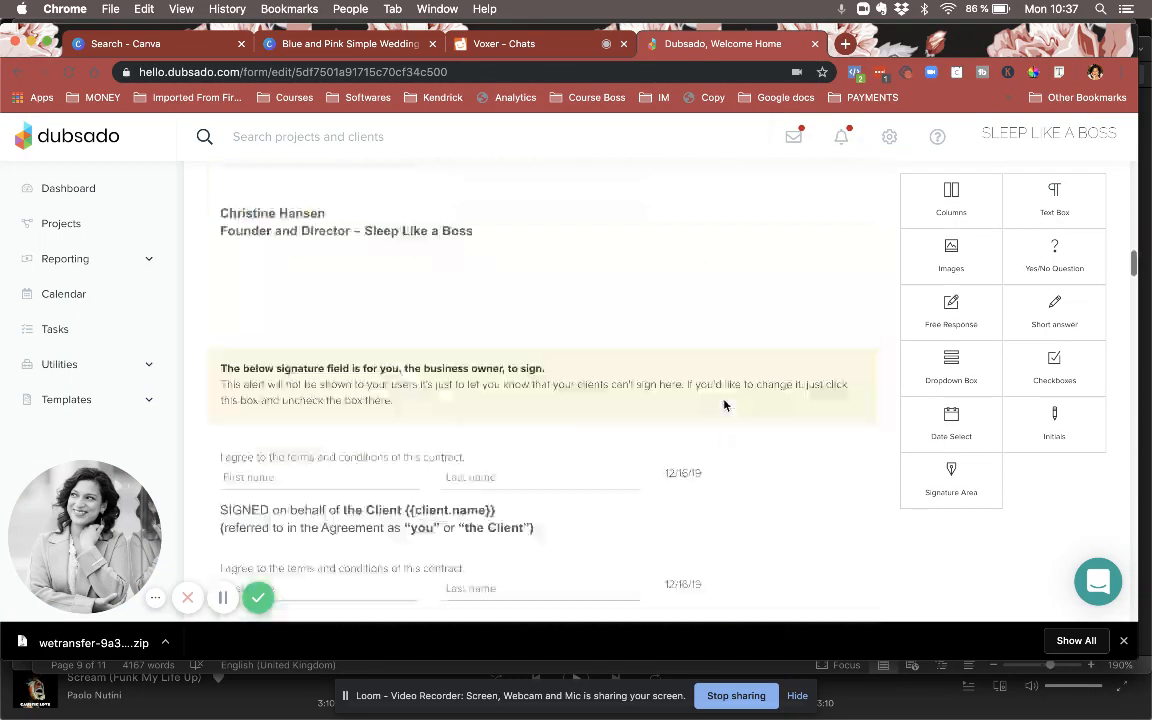
scroll(725, 405, up, 20)
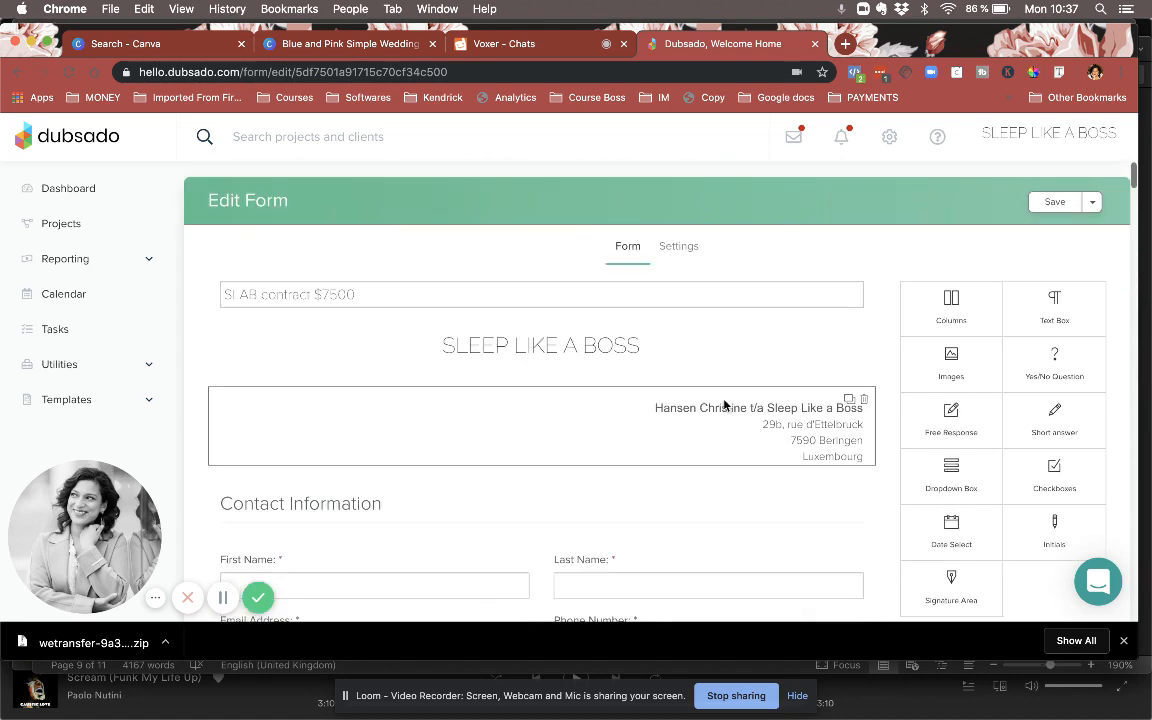
click(1094, 202)
click(1054, 233)
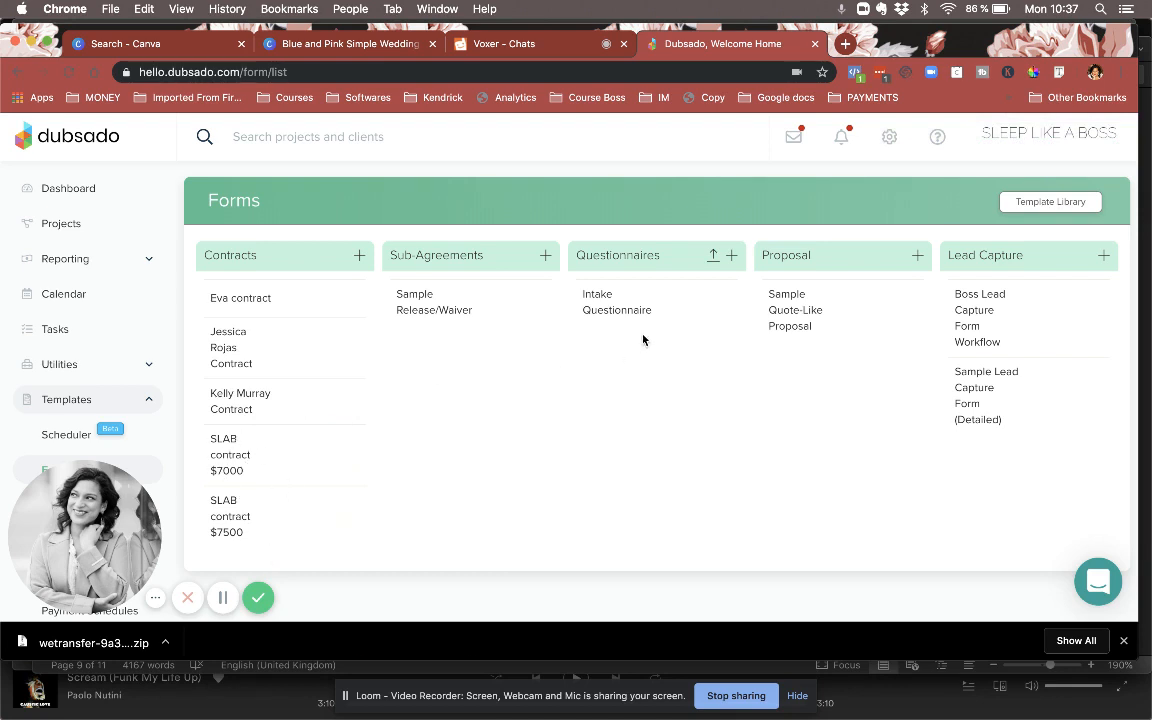
scroll(167, 292, down, 1)
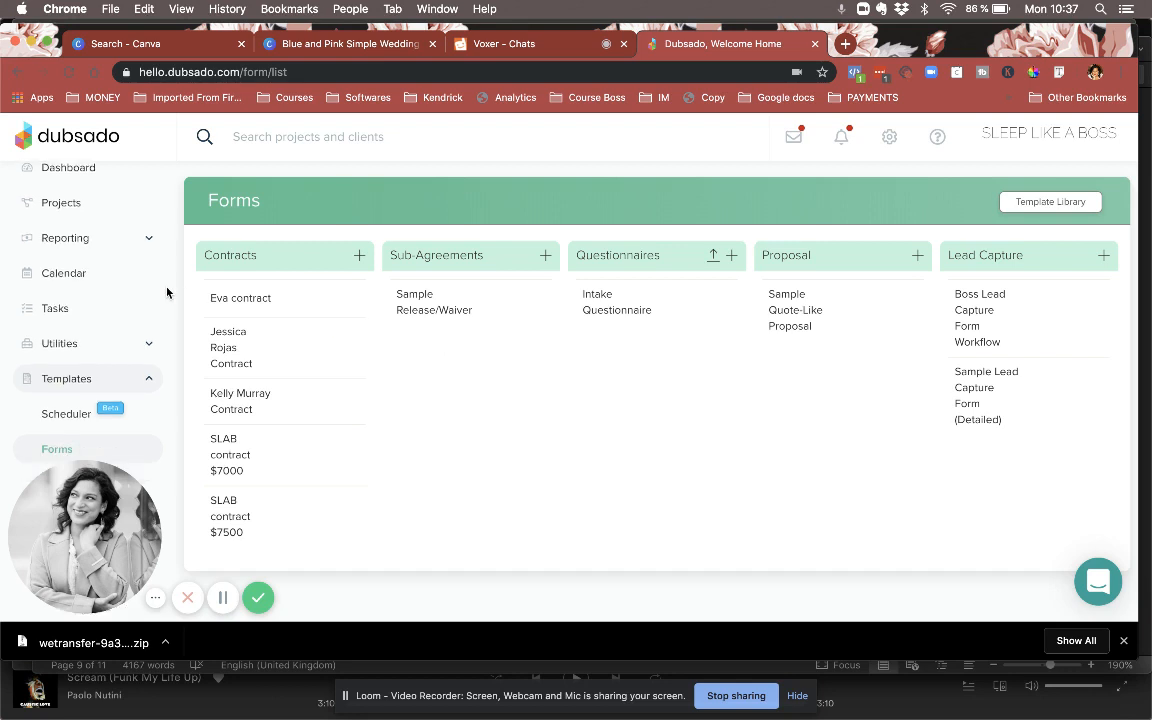
mouse_move(54, 547)
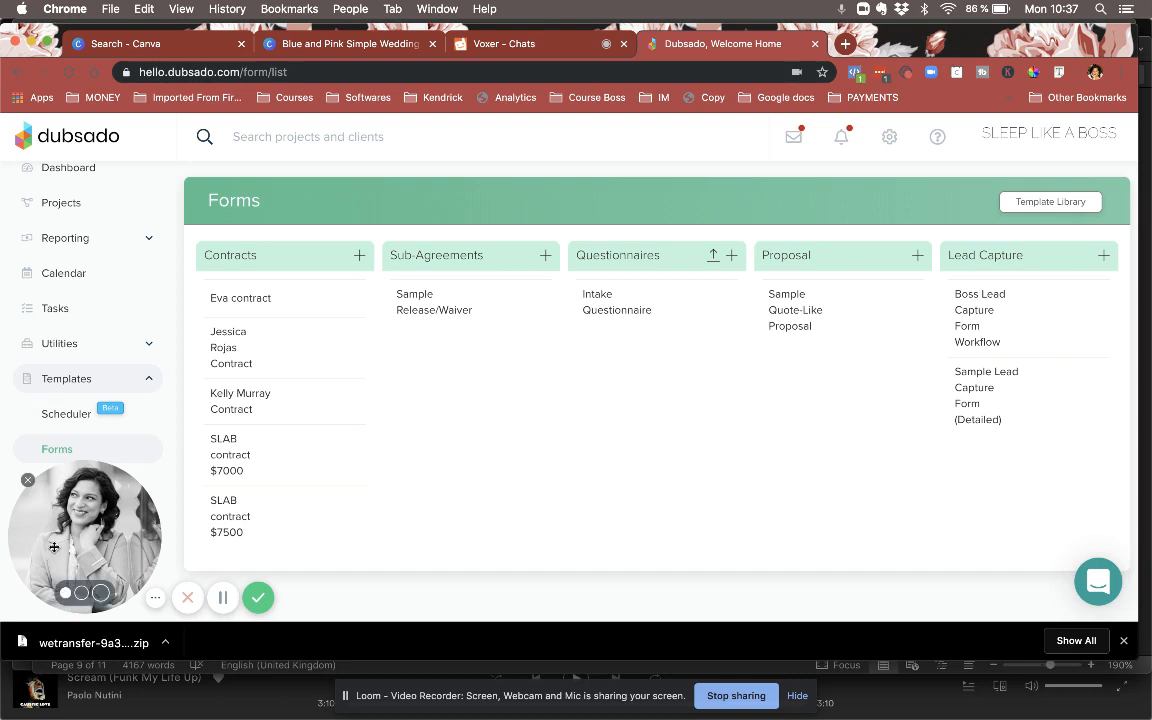
Open the canned email templates and look through the list, including the payment reminders and SLAB client emails.
drag(54, 547, 208, 547)
click(50, 486)
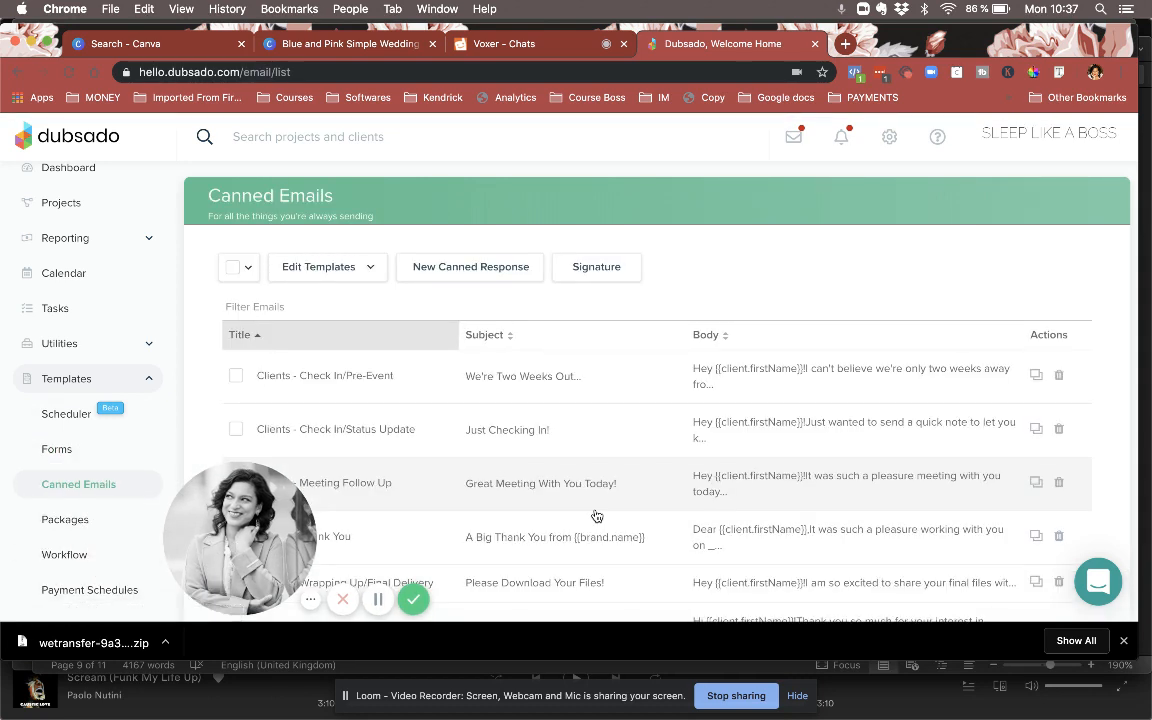
scroll(596, 516, down, 5)
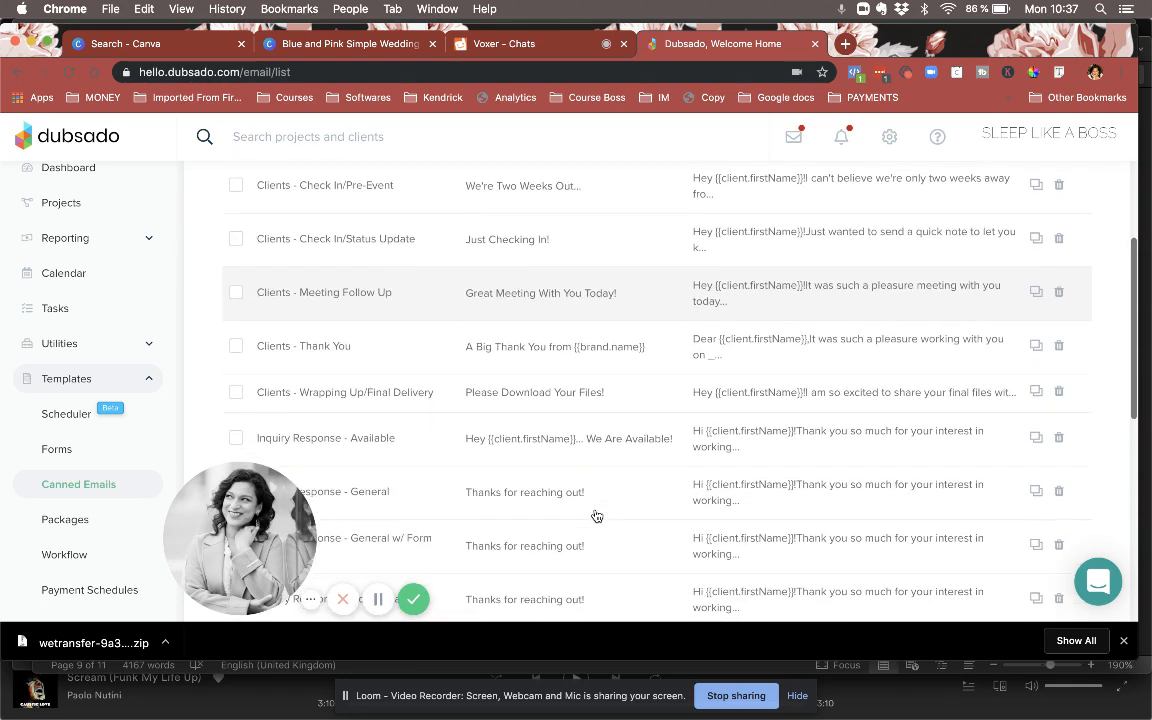
scroll(596, 516, down, 1)
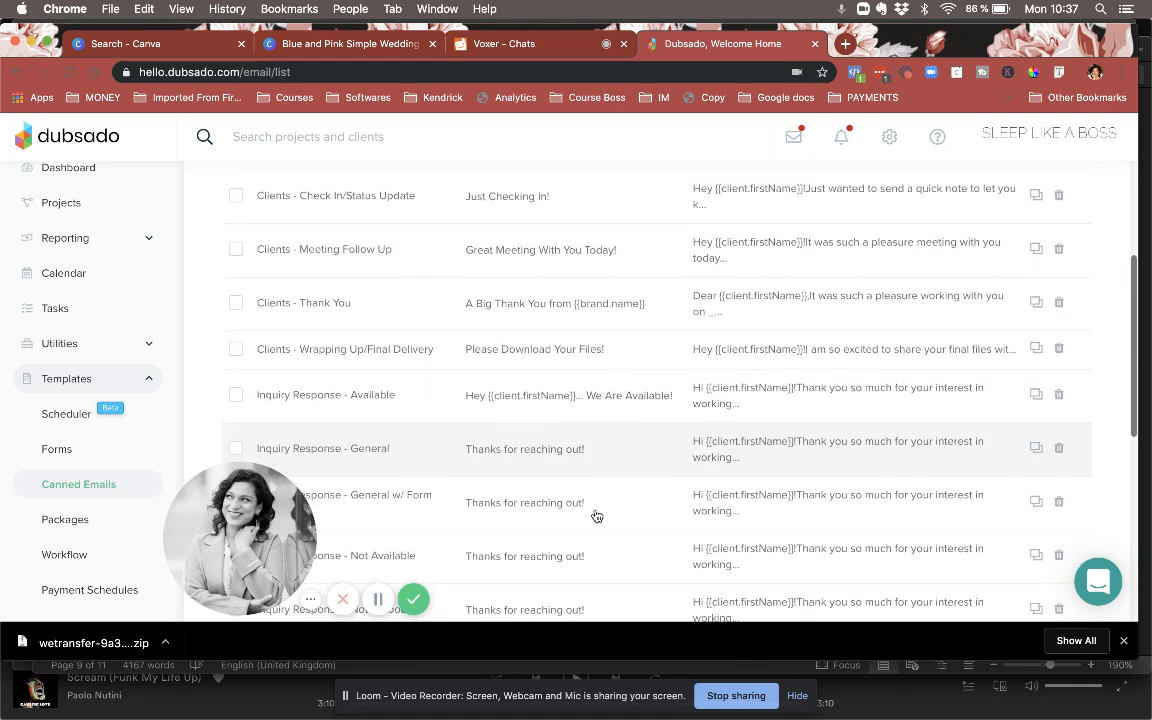
scroll(596, 516, down, 8)
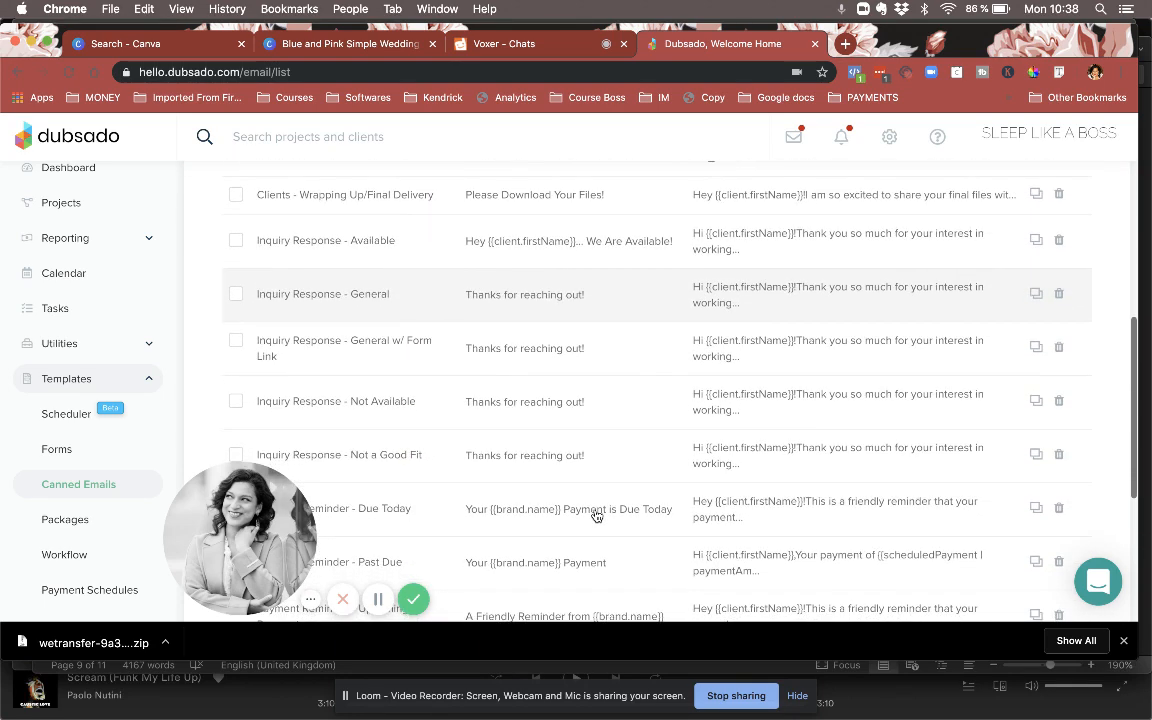
scroll(596, 516, down, 4)
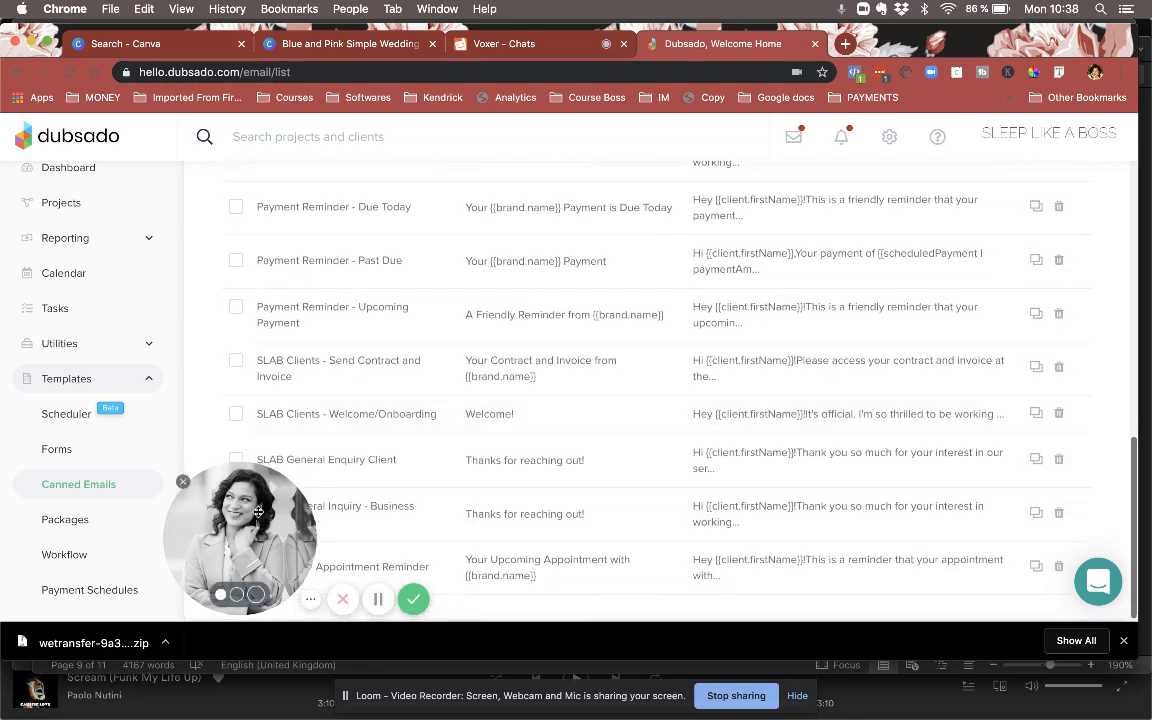
drag(260, 527, 142, 525)
scroll(476, 511, down, 1)
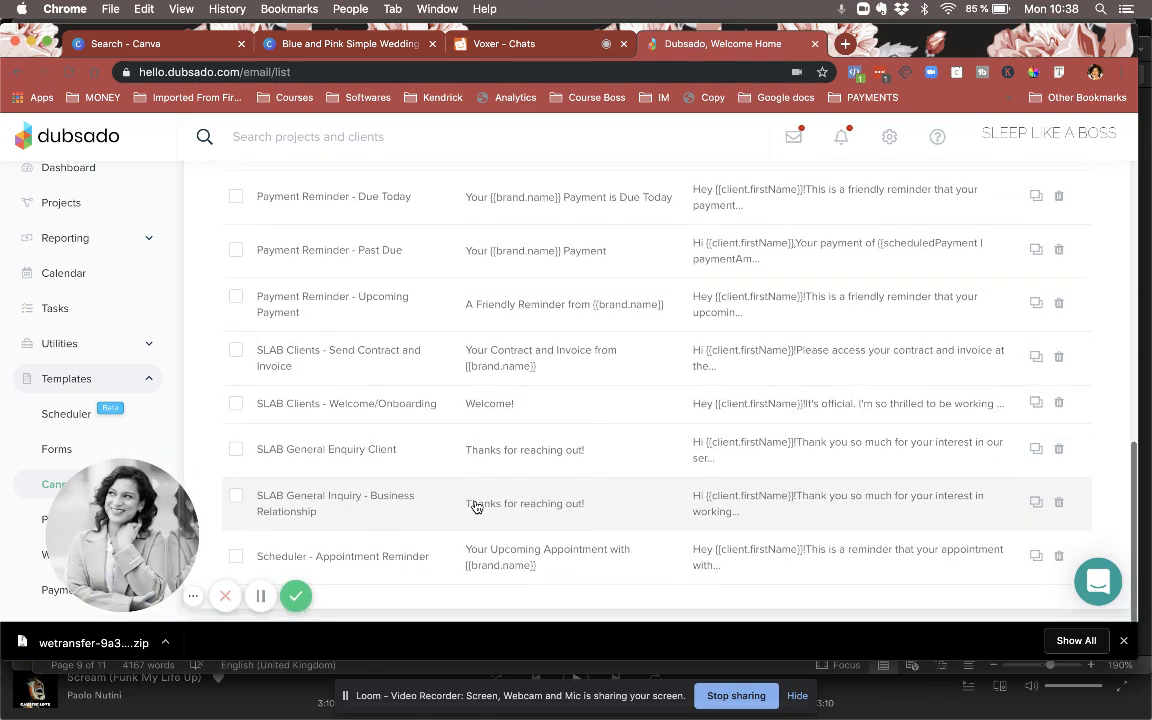
scroll(476, 511, up, 10)
scroll(476, 511, down, 2)
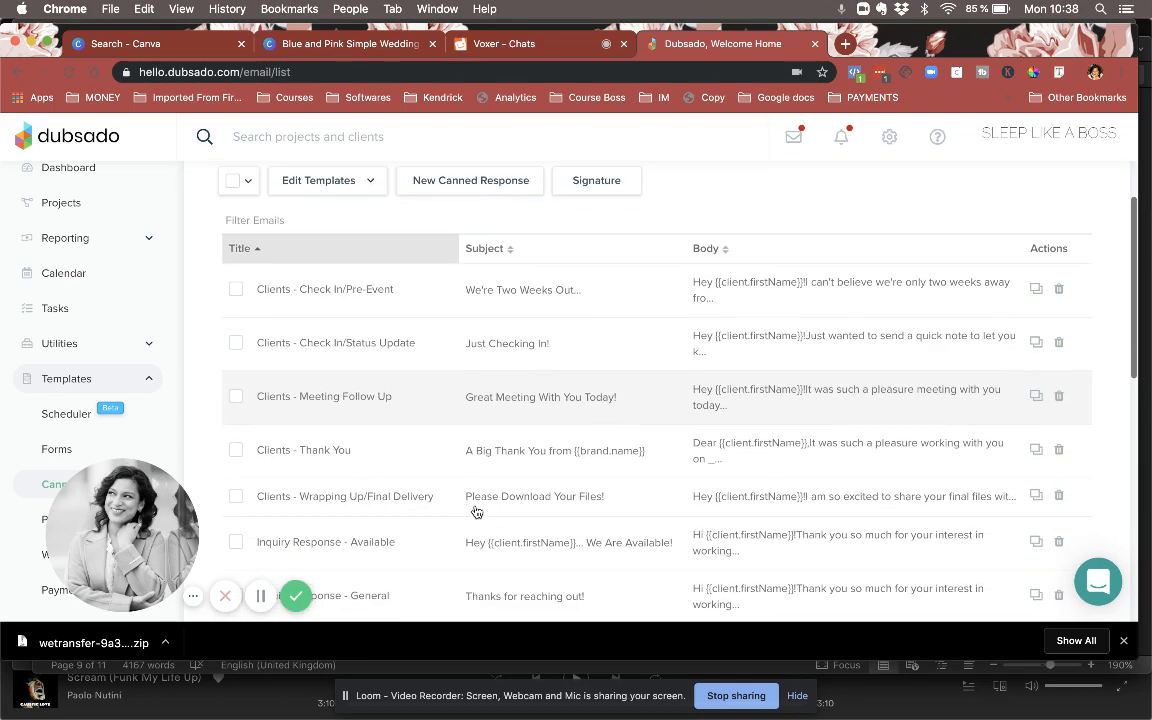
scroll(476, 511, down, 3)
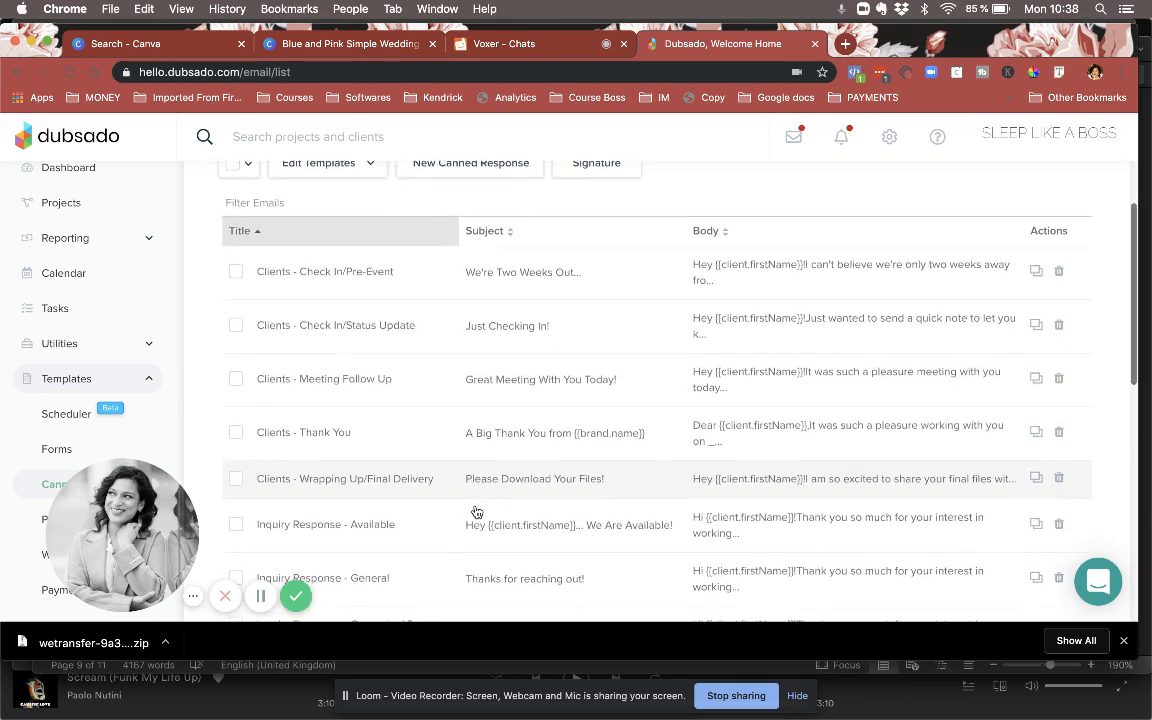
scroll(476, 511, down, 4)
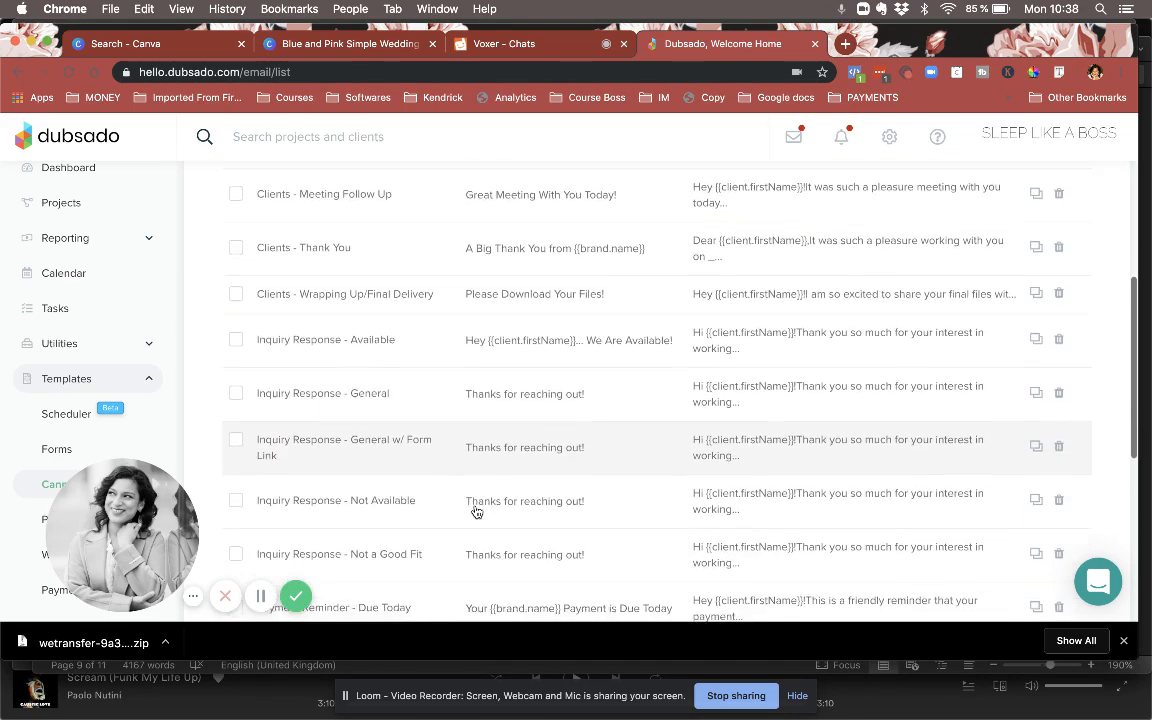
scroll(476, 511, down, 3)
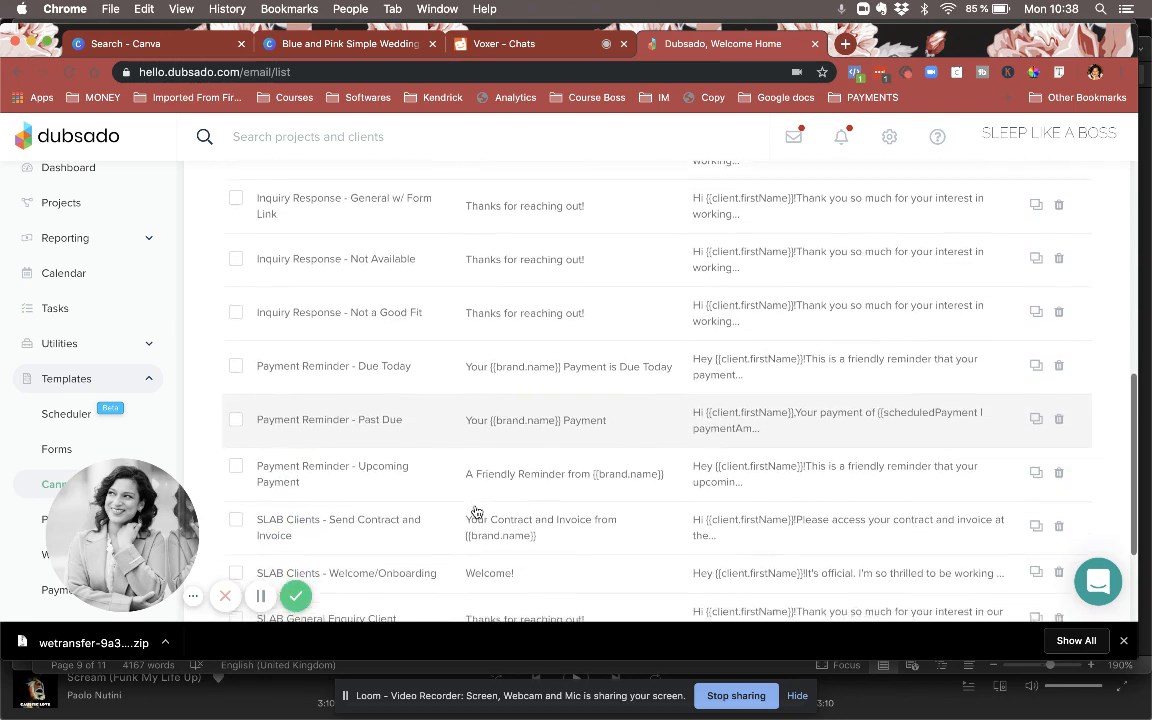
scroll(478, 538, up, 10)
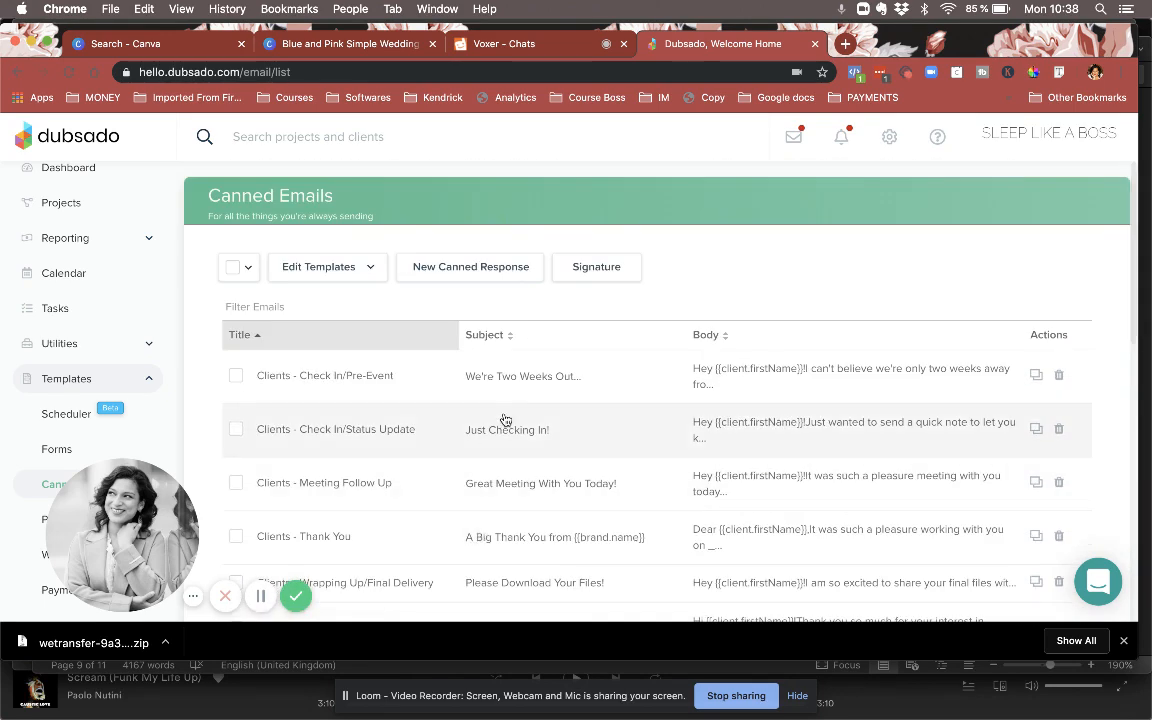
Open the canned email signature, and log in to WiseStamp in a new browser tab to view the original signature.
click(610, 270)
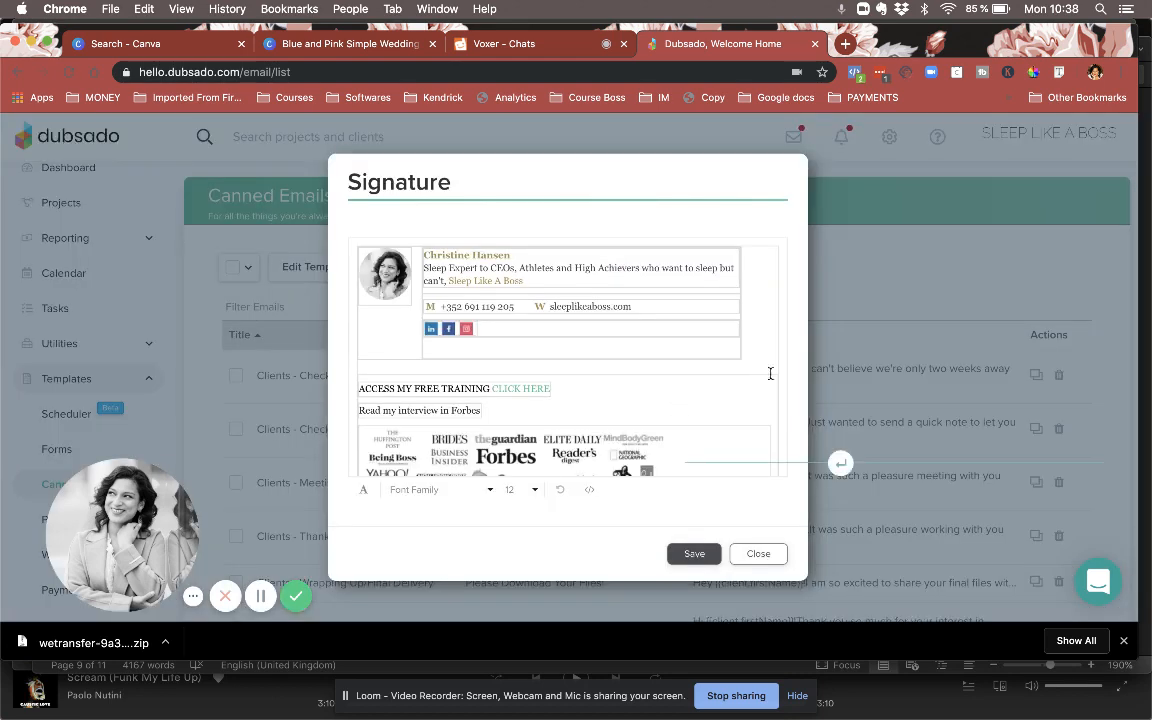
click(845, 44)
text(wisestamp)
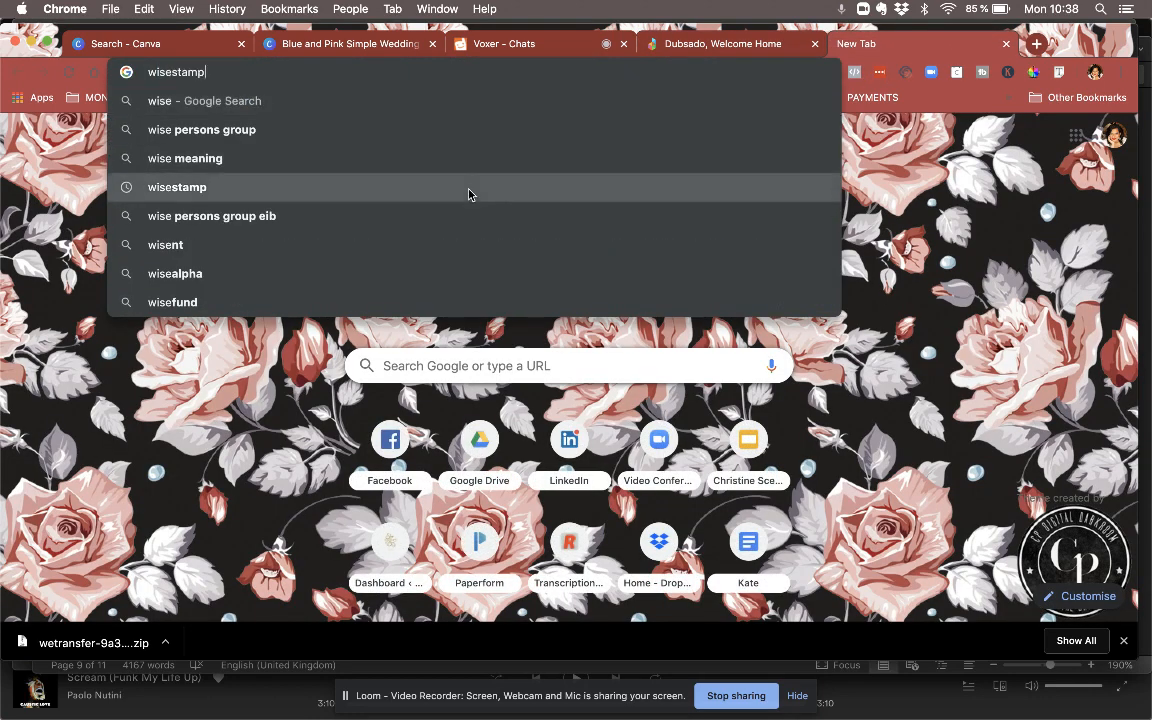
click(468, 188)
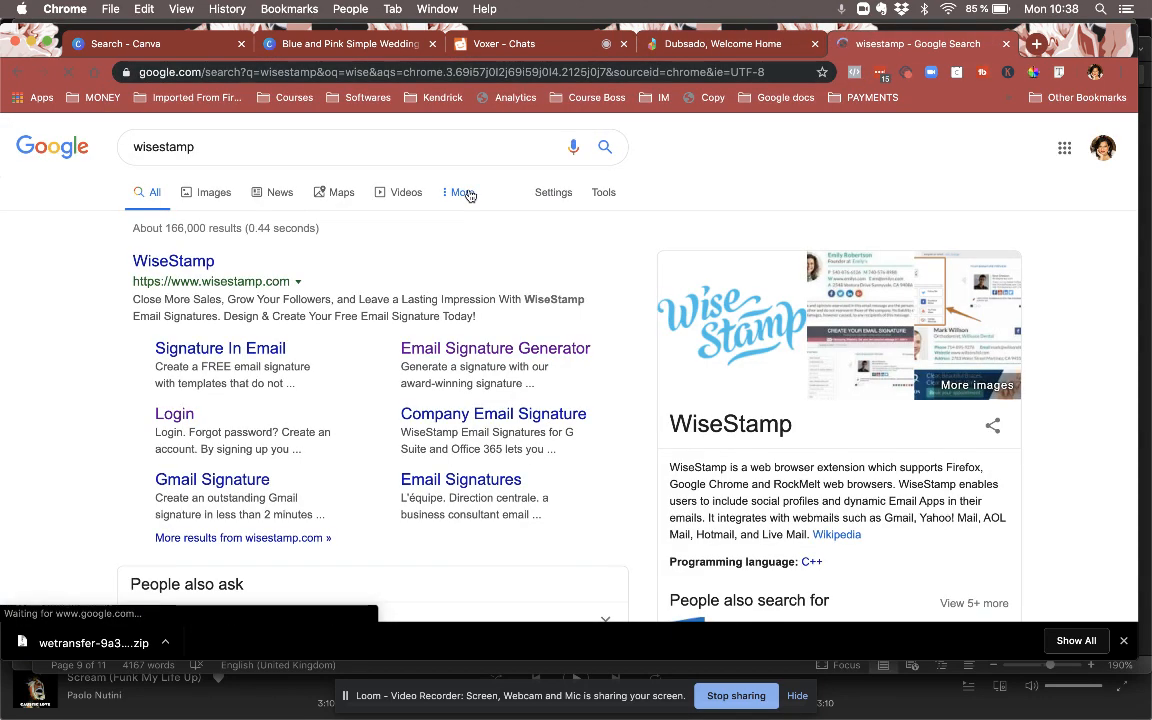
click(150, 261)
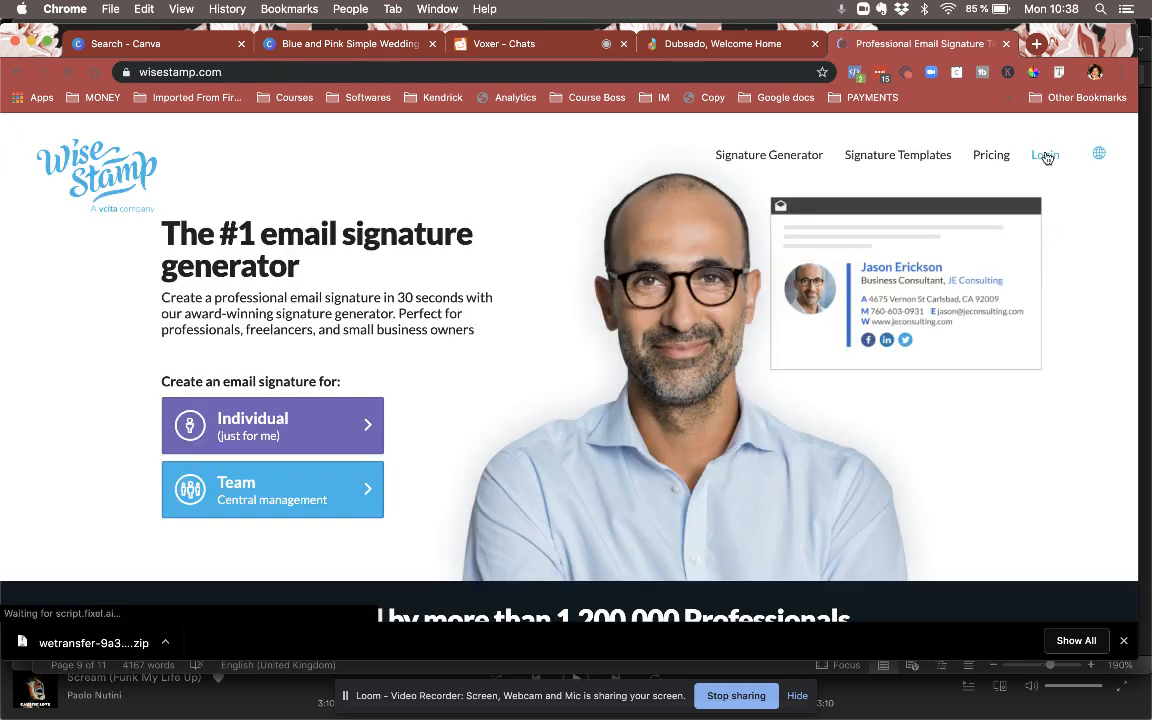
click(1045, 156)
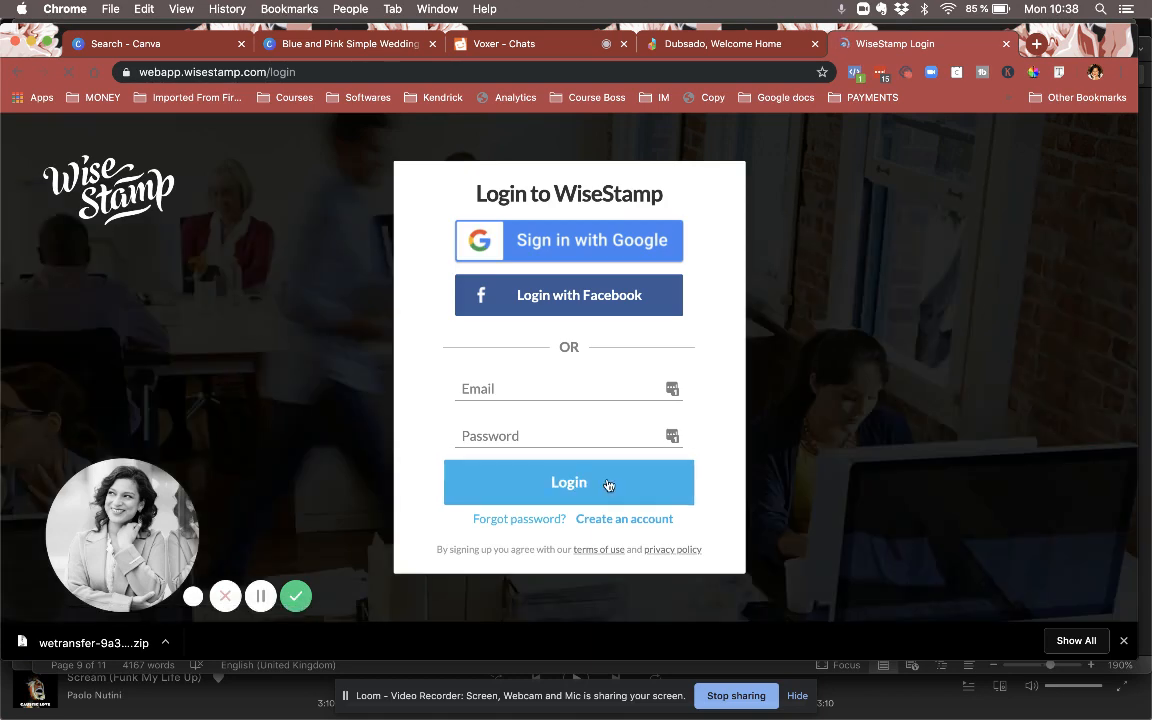
click(607, 484)
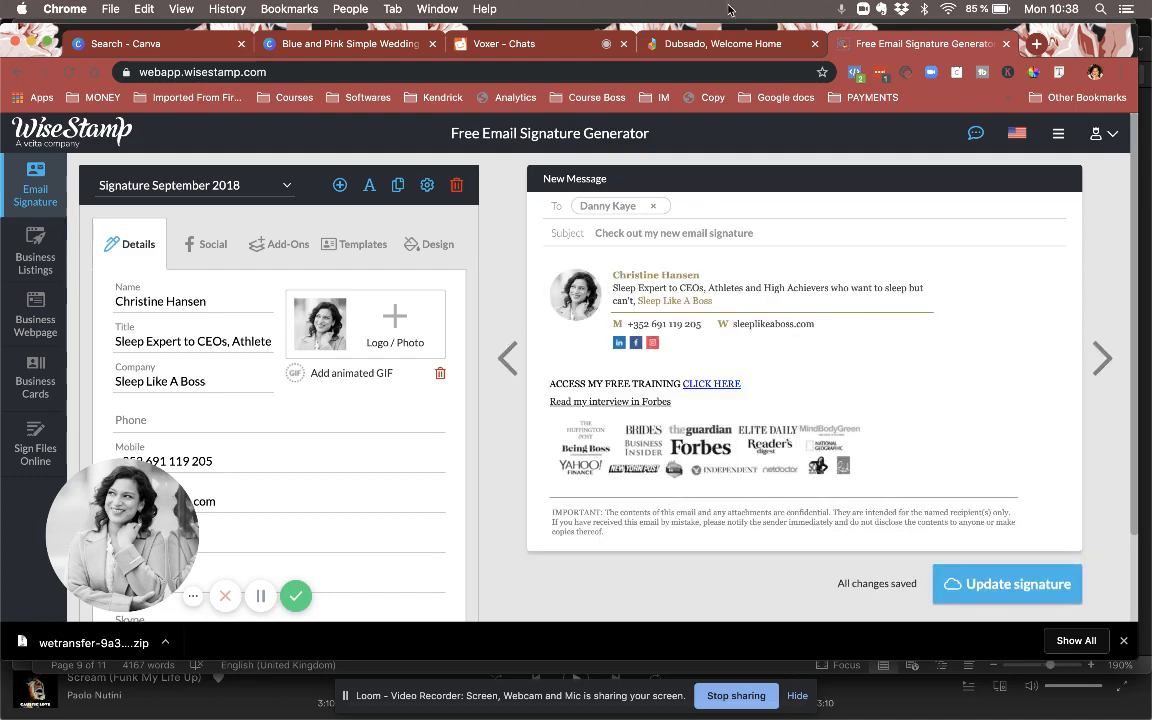
Return to Dubsado, check the whole email signature and save it.
click(723, 43)
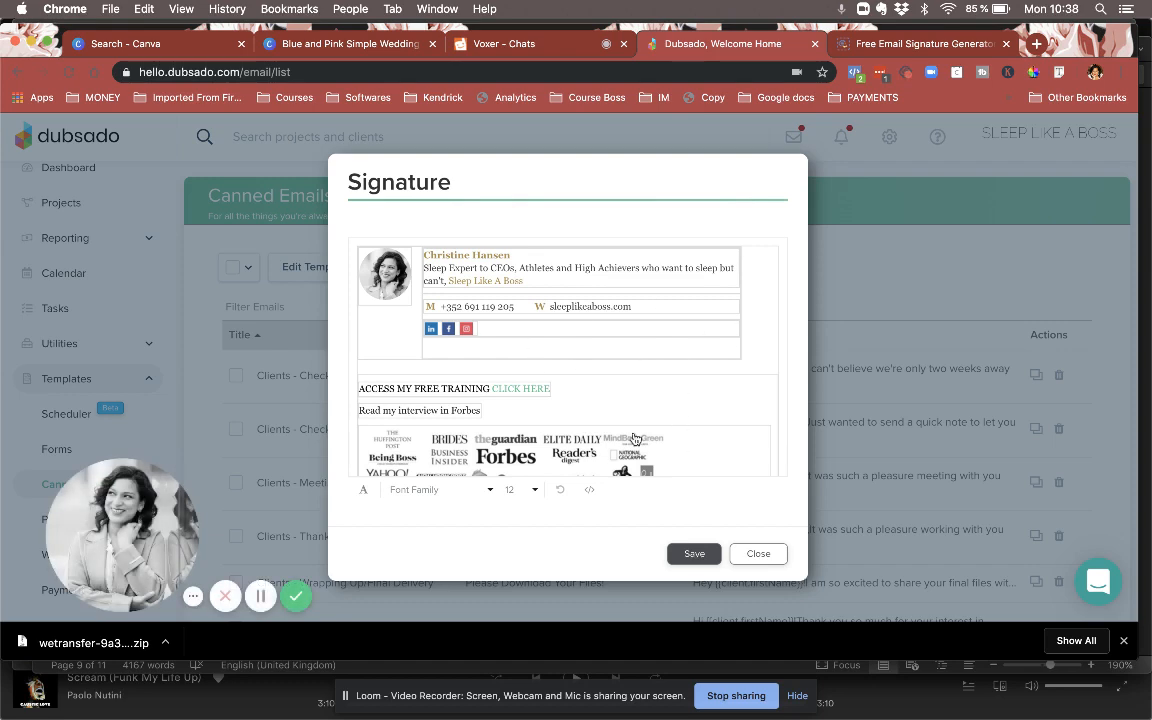
scroll(630, 416, down, 2)
scroll(631, 415, up, 2)
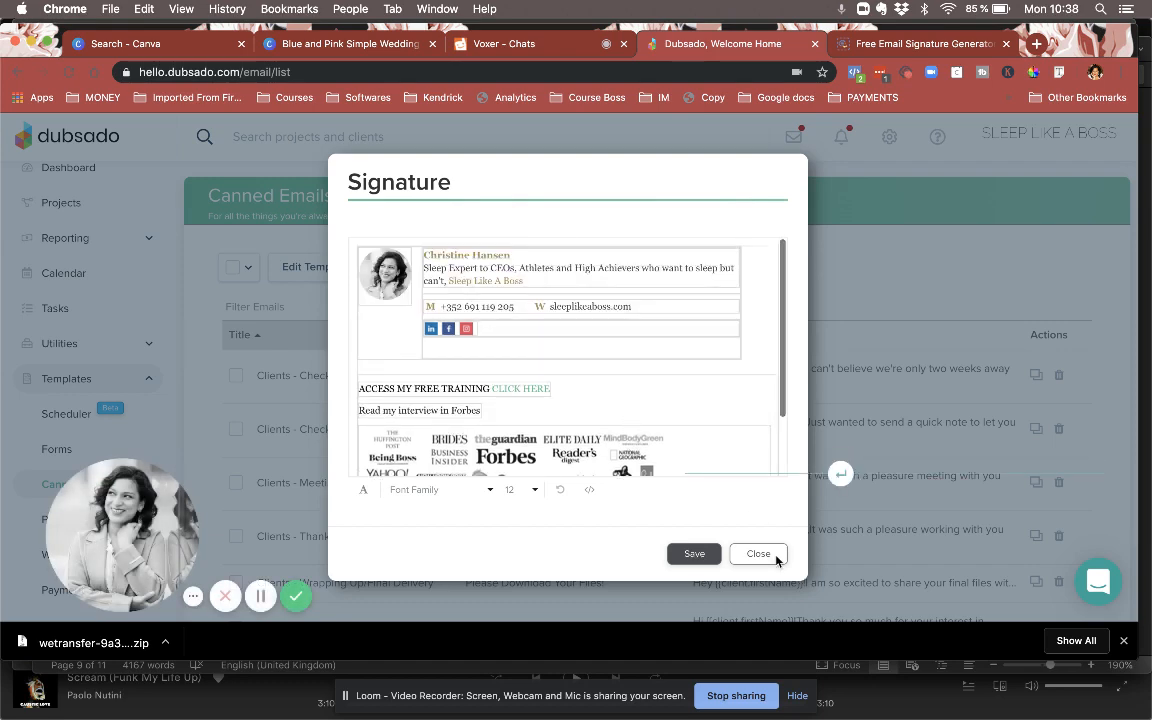
click(694, 555)
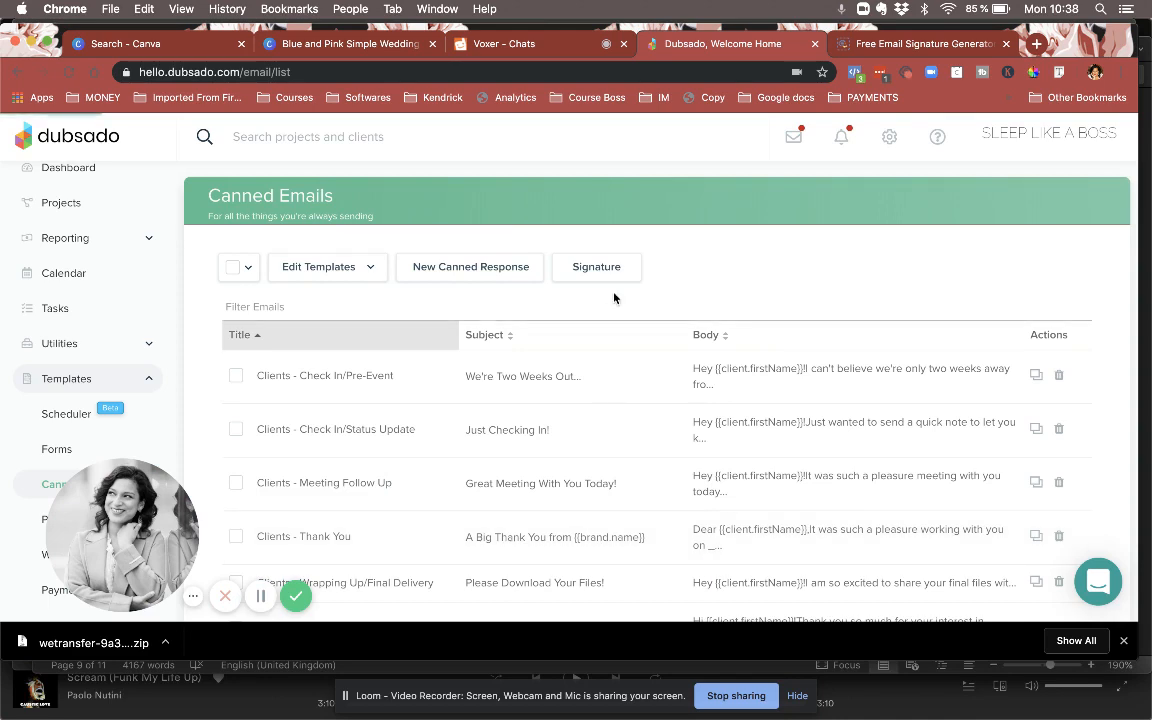
Open the "SLAB Clients - Send Contract and Invoice" canned email and examine its title, subject and the smart fields in its body.
scroll(625, 281, down, 5)
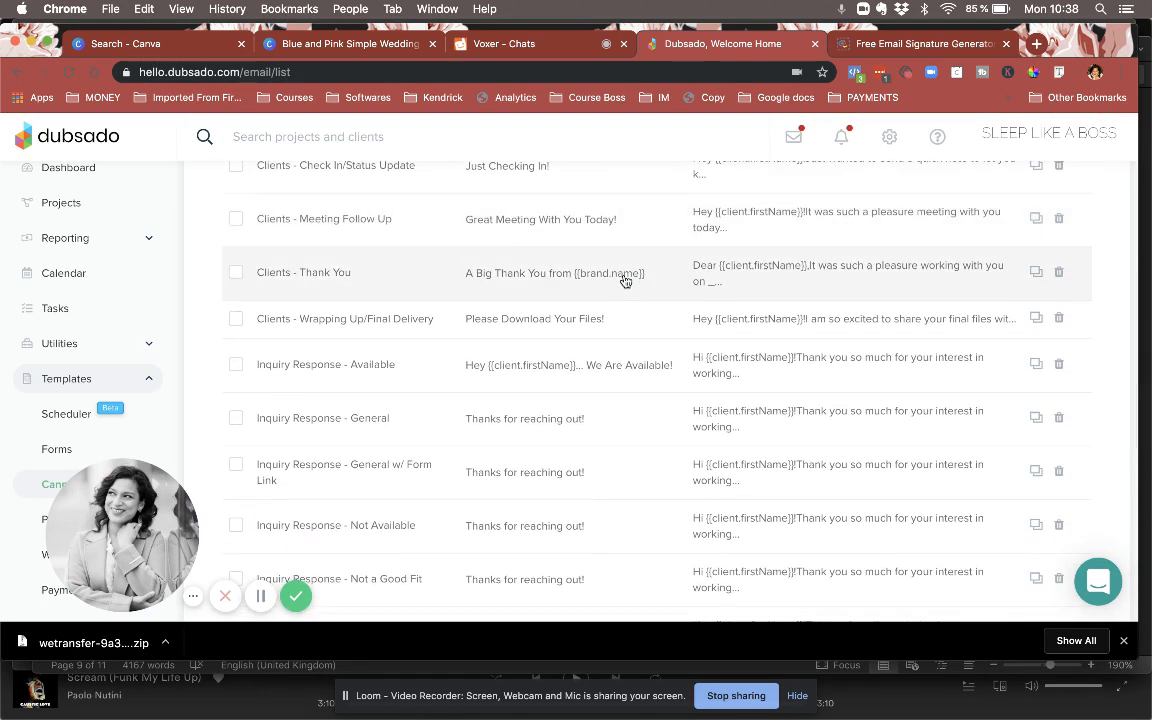
scroll(625, 281, down, 4)
scroll(625, 281, down, 4)
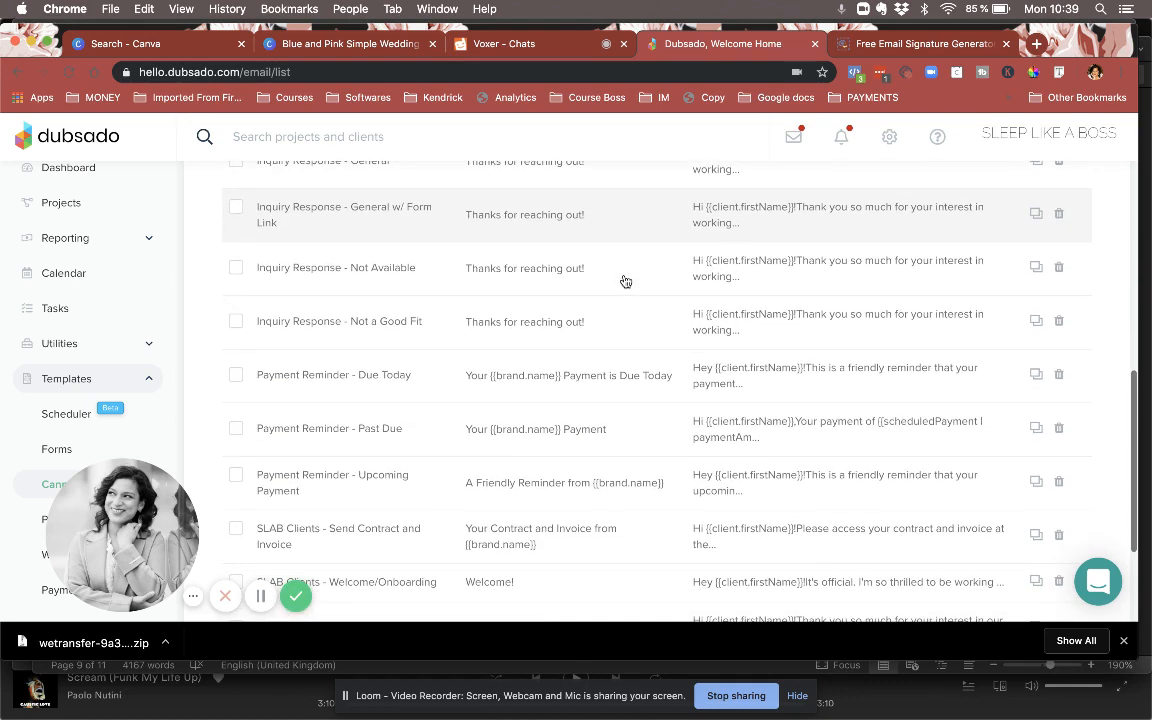
scroll(625, 281, down, 1)
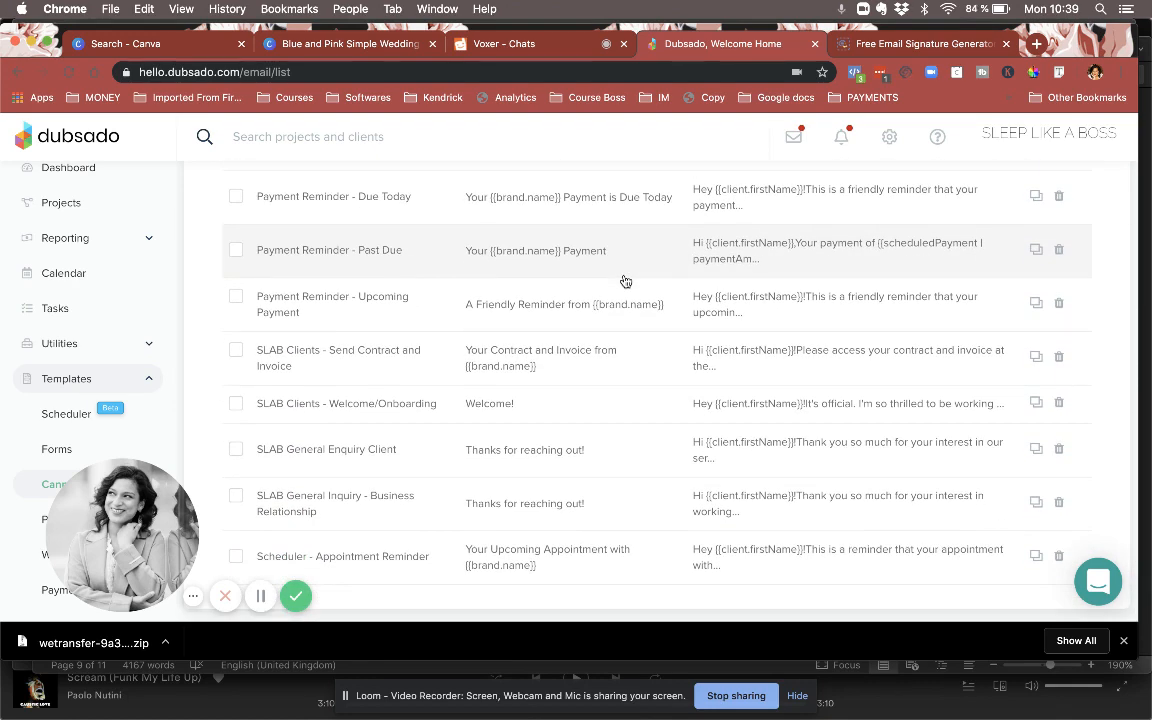
click(527, 357)
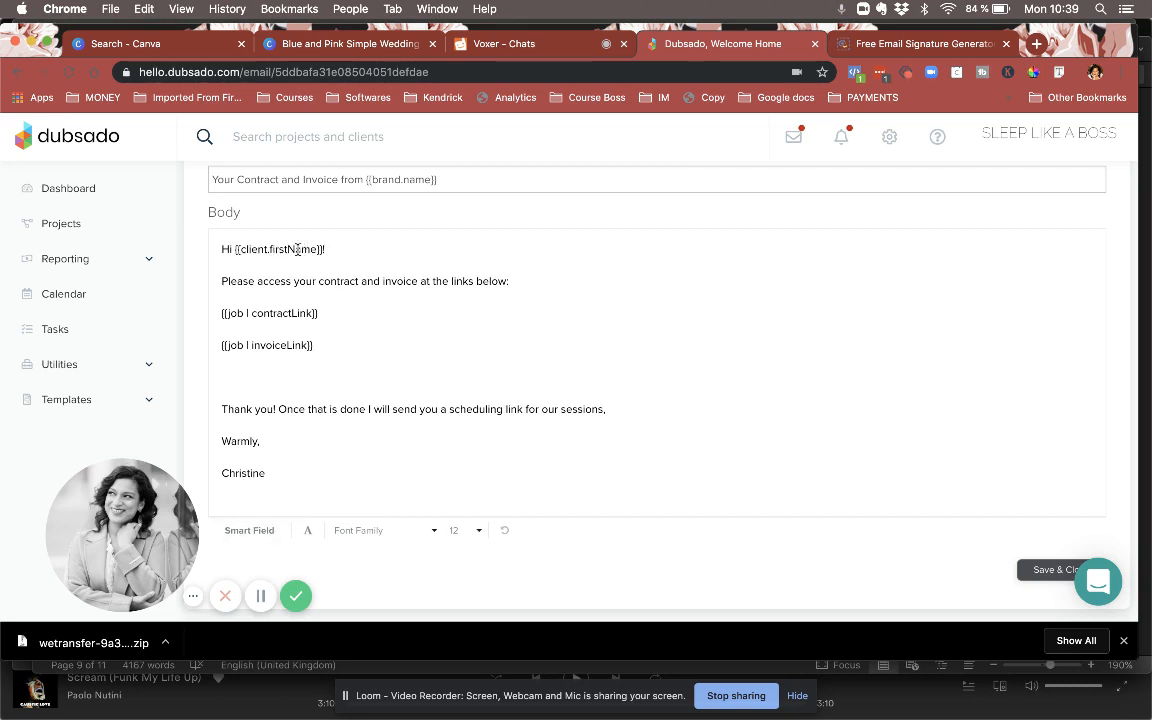
scroll(311, 250, up, 2)
scroll(311, 256, up, 2)
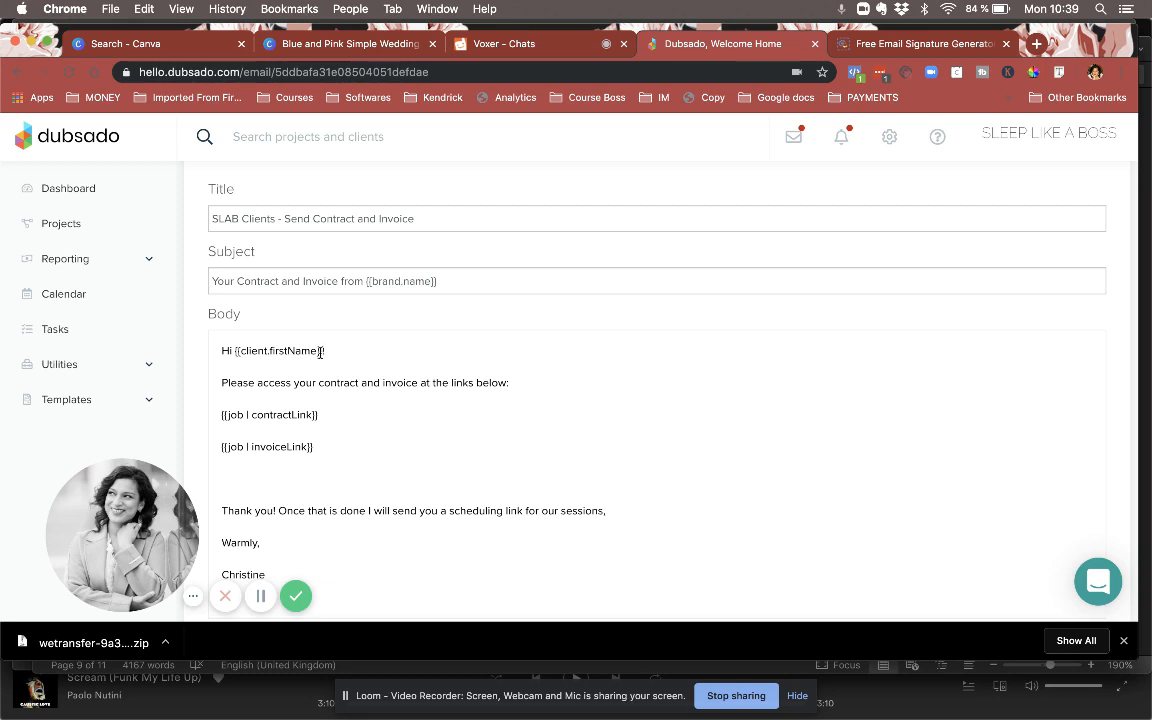
scroll(320, 352, down, 2)
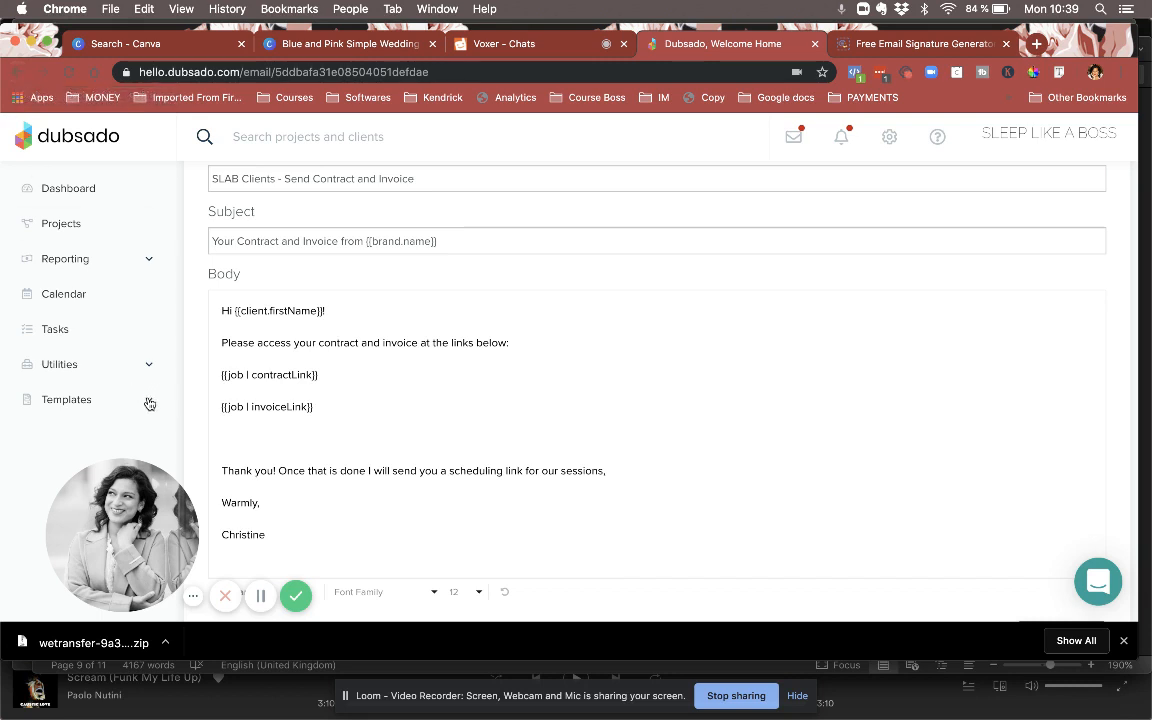
Go back to the canned emails, open "SLAB Clients - Welcome/Onboarding" and read its title, subject and body.
click(17, 72)
scroll(573, 375, down, 5)
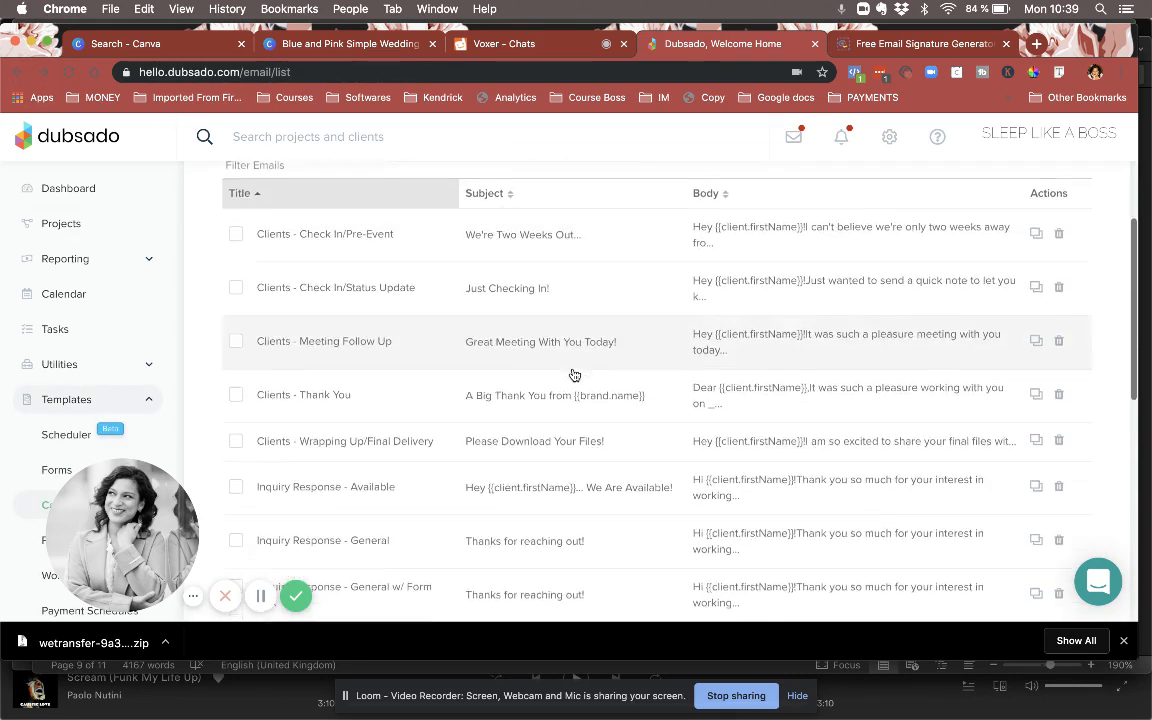
scroll(573, 375, down, 3)
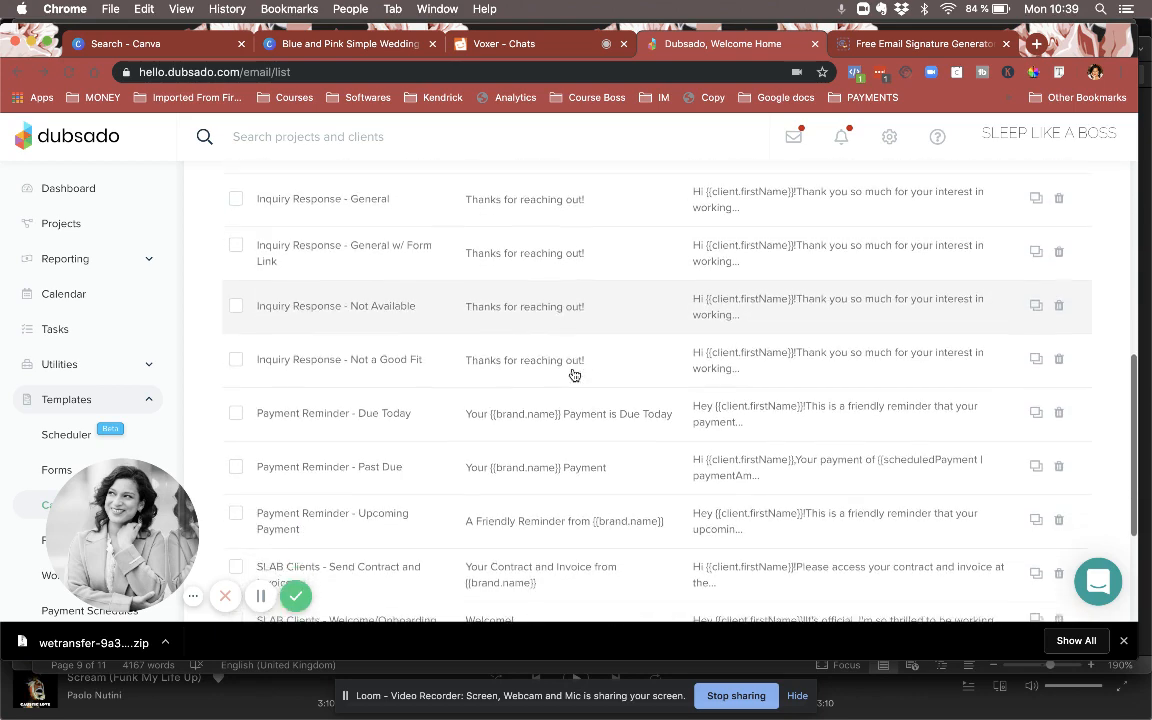
scroll(574, 375, down, 1)
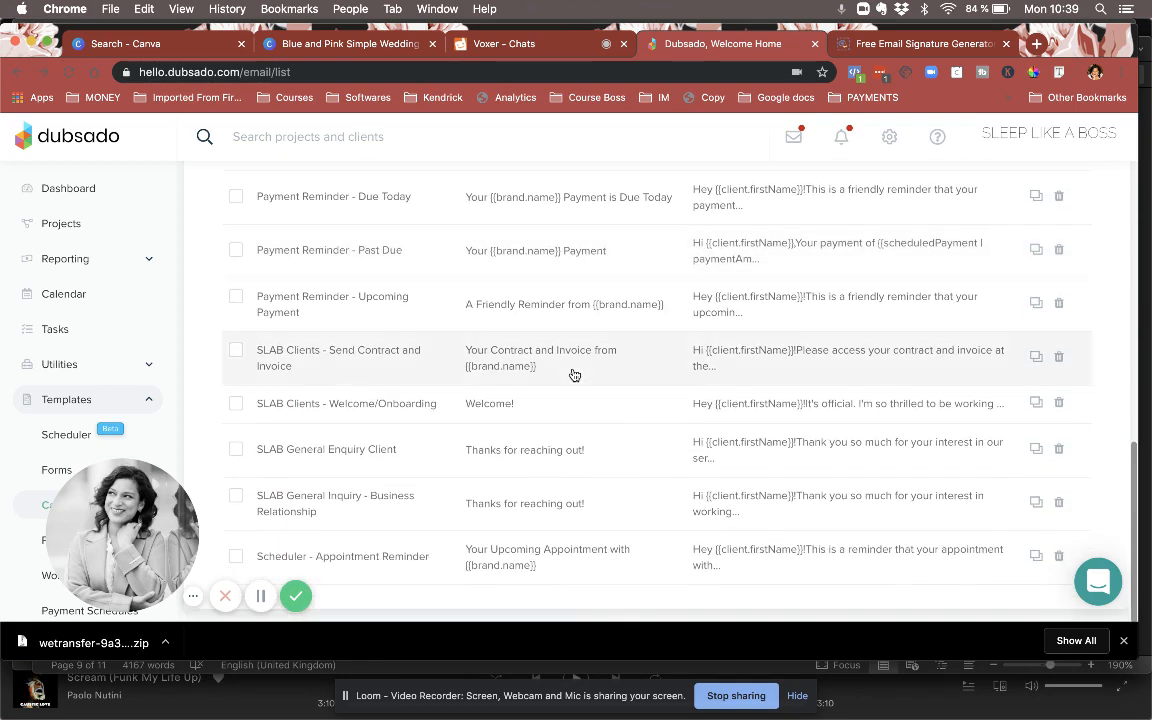
click(476, 404)
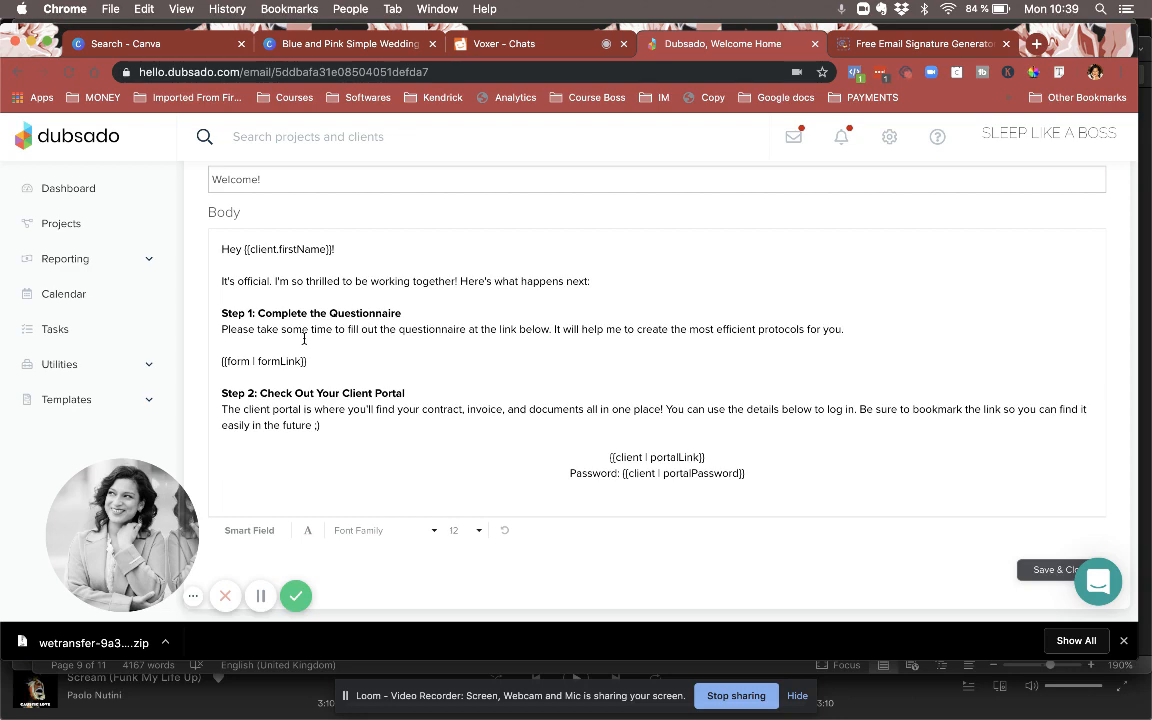
scroll(338, 375, up, 3)
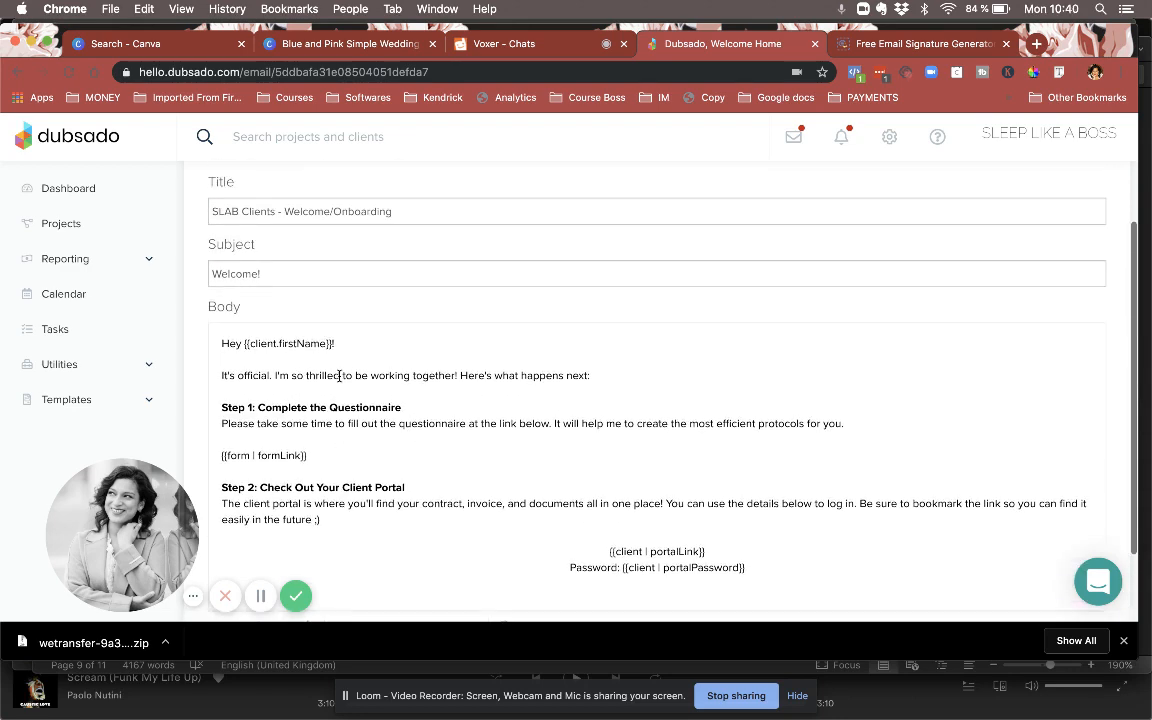
scroll(339, 375, down, 2)
Insert a second Form Link smart field right after the questionnaire link in the welcome email's body, and delete that duplicate.
click(341, 380)
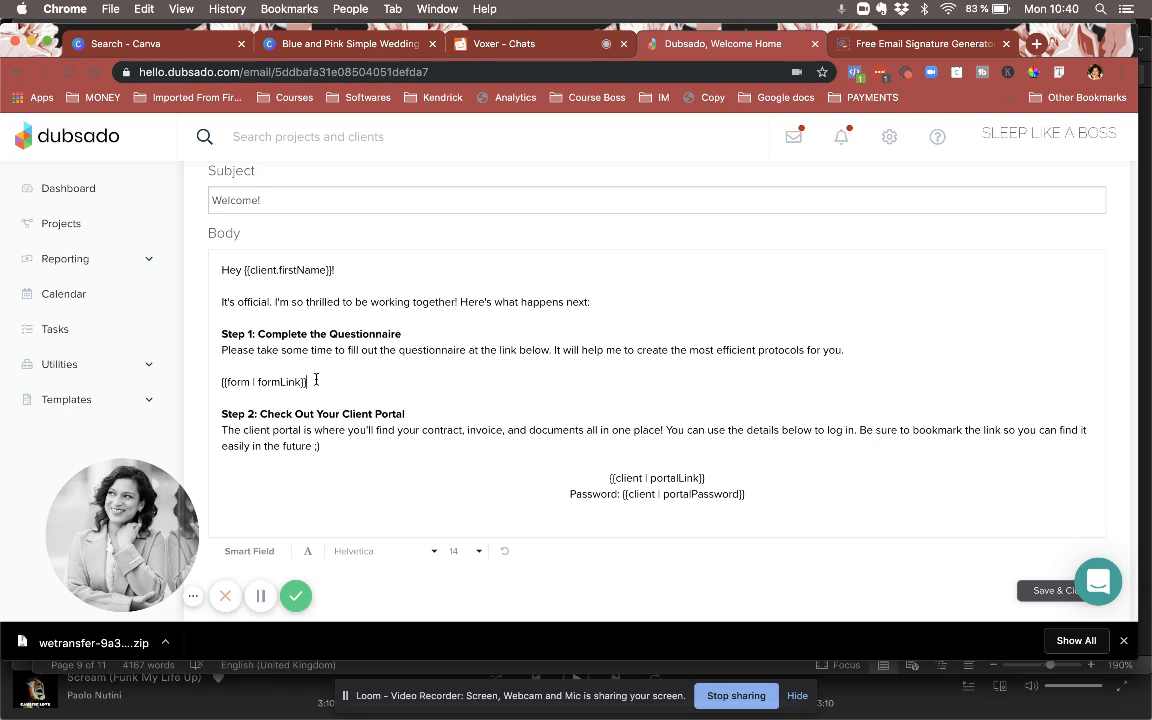
scroll(316, 379, down, 5)
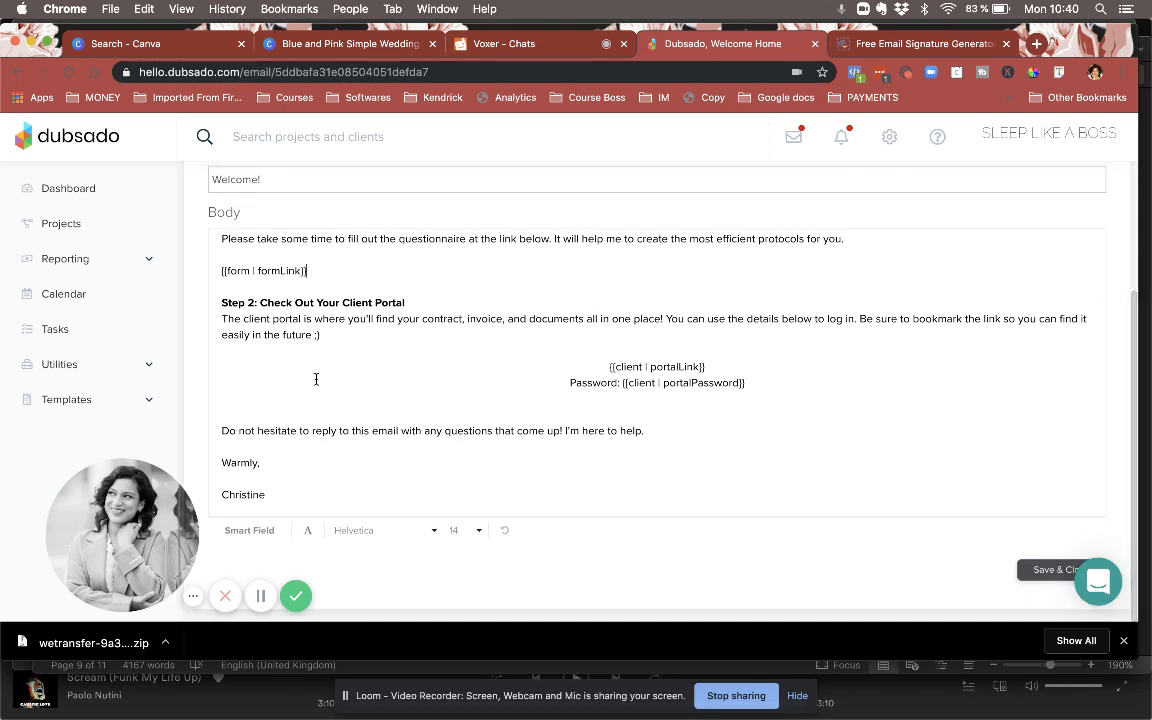
click(252, 531)
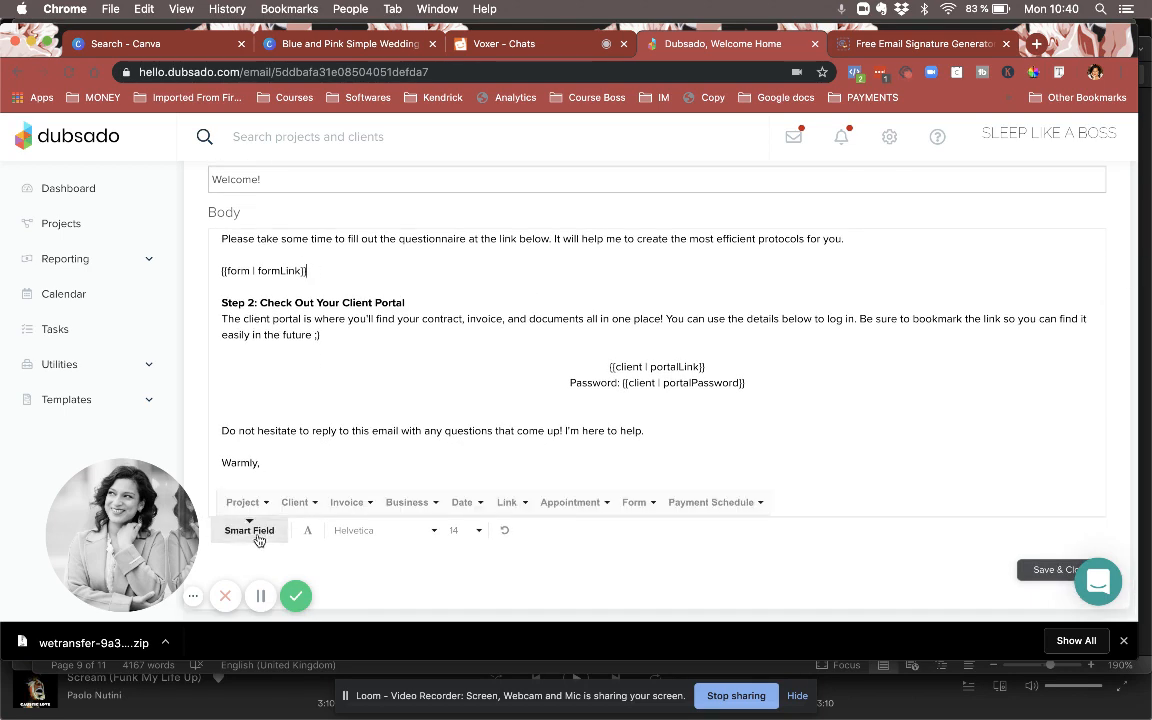
click(652, 505)
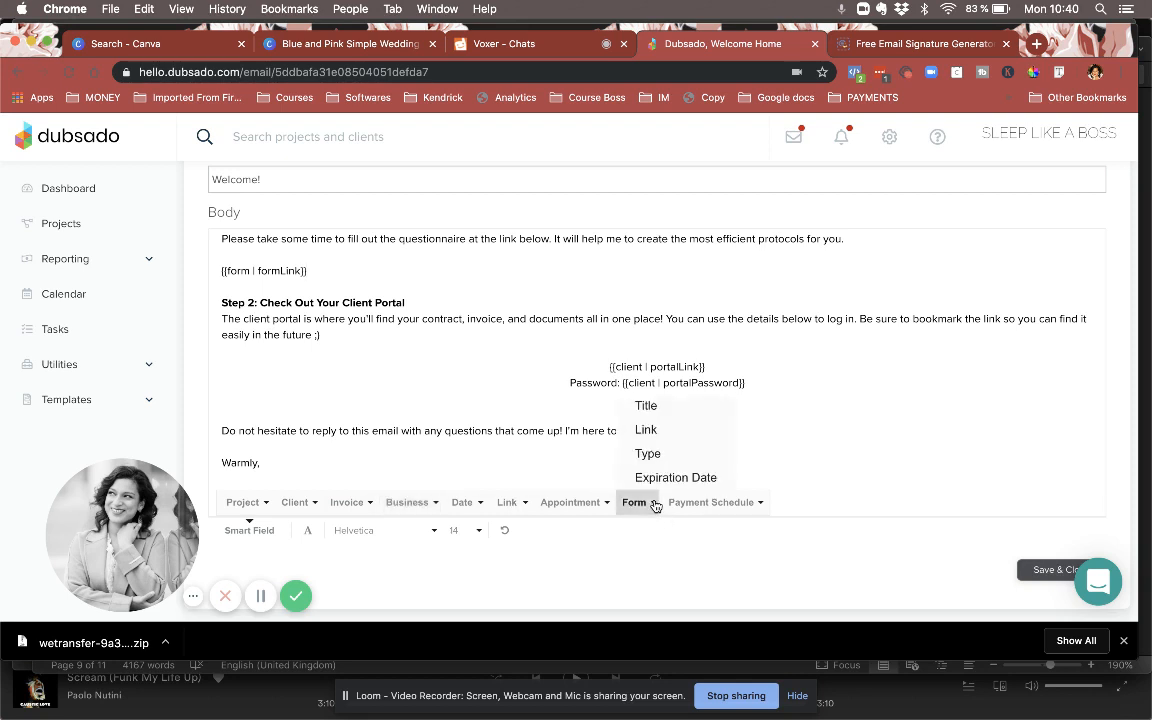
click(667, 429)
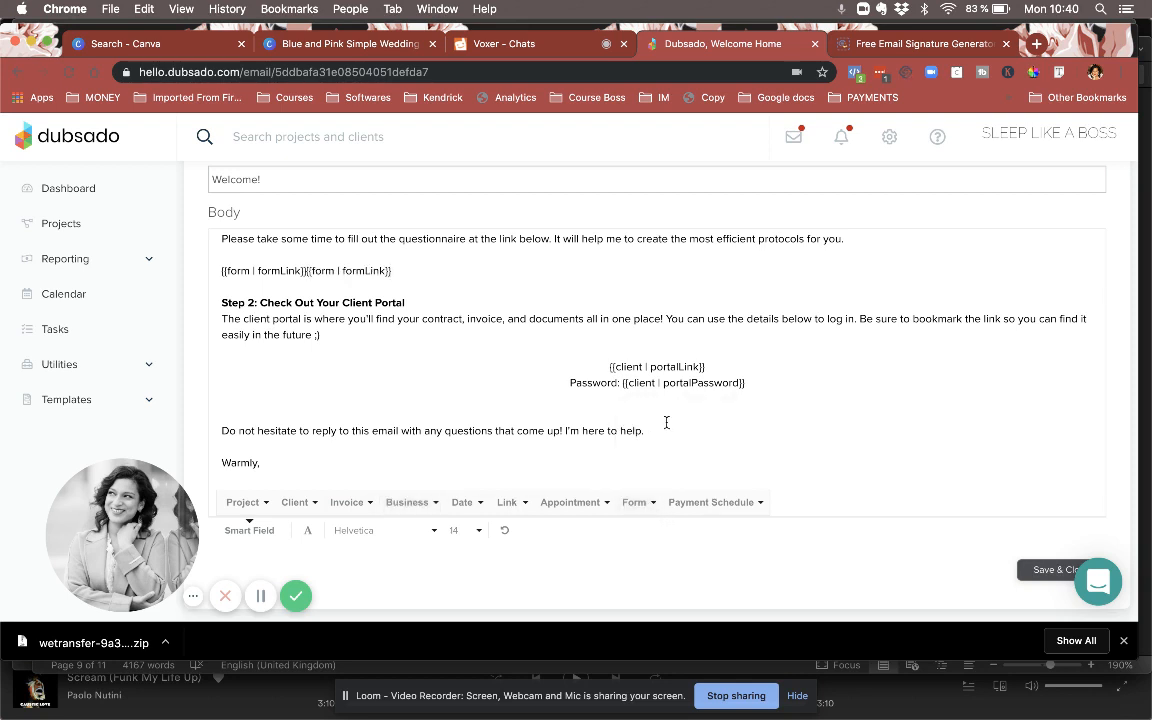
drag(391, 270, 312, 270)
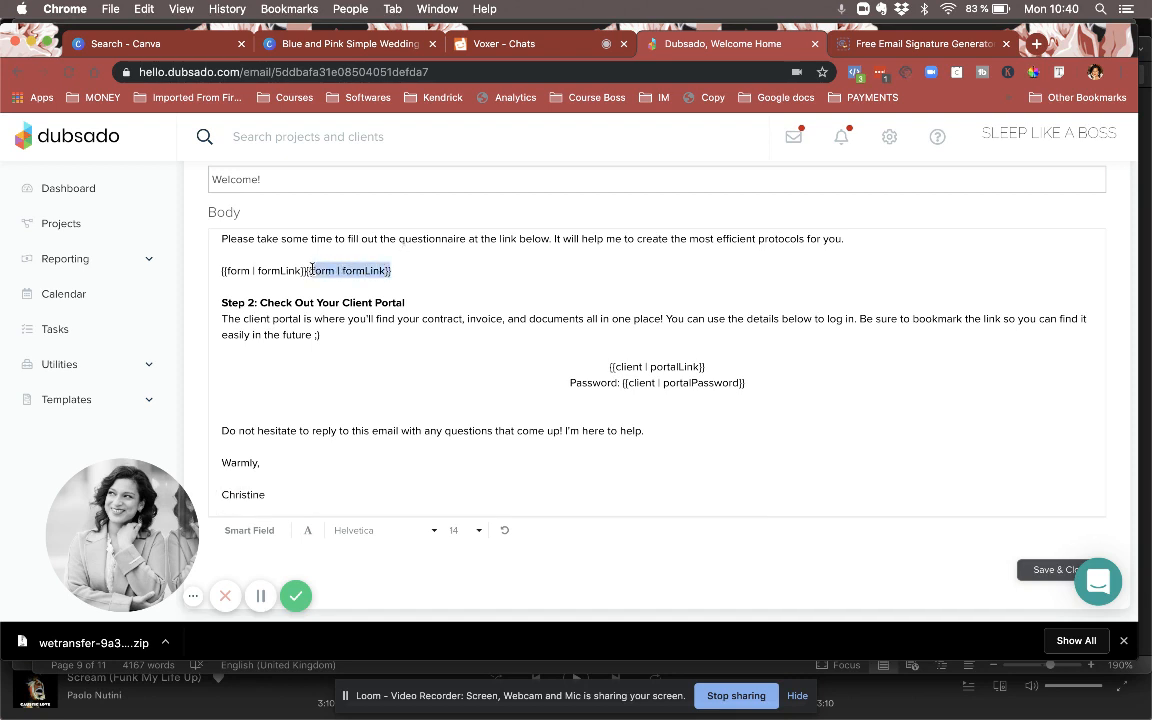
key(BackSpace)
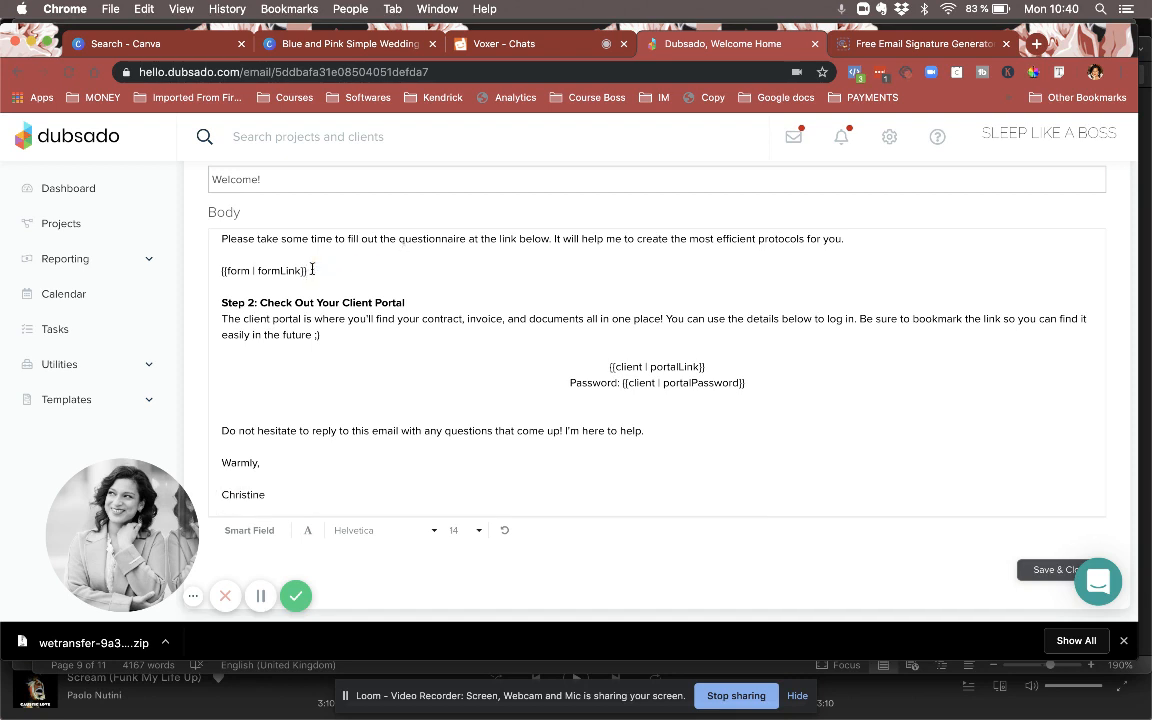
Read through the welcome email's body again, from the greeting and form link to the portal link, portal password and closing.
scroll(318, 415, up, 3)
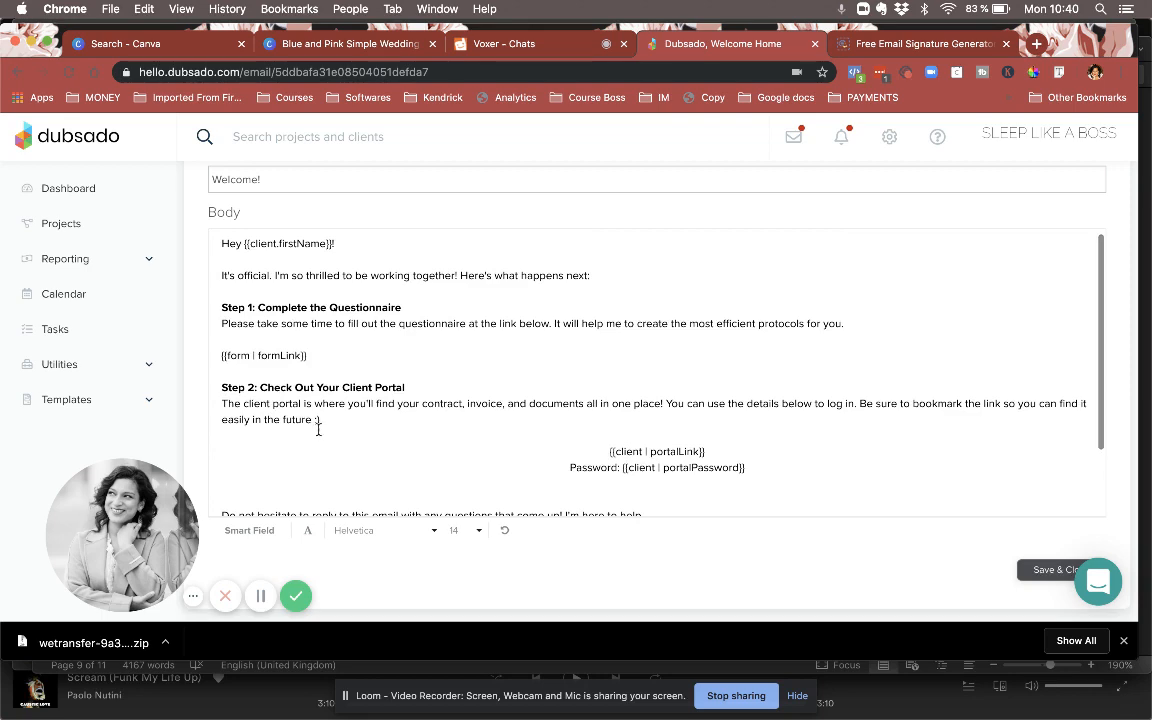
scroll(318, 442, down, 3)
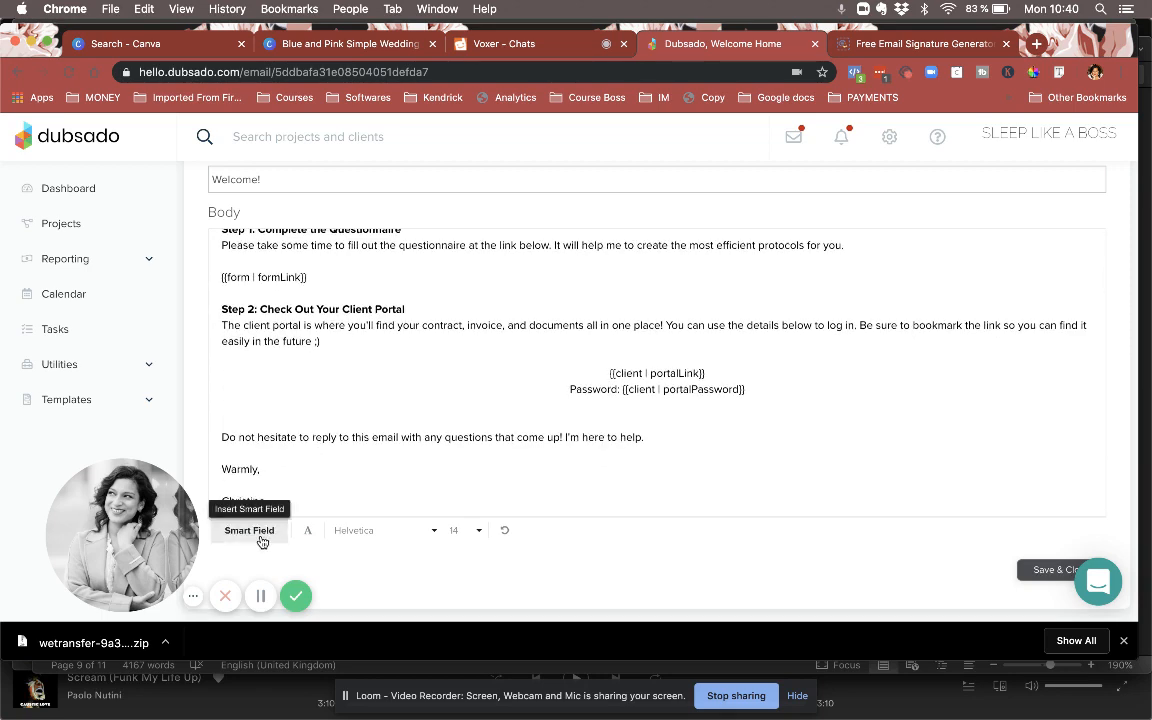
click(381, 391)
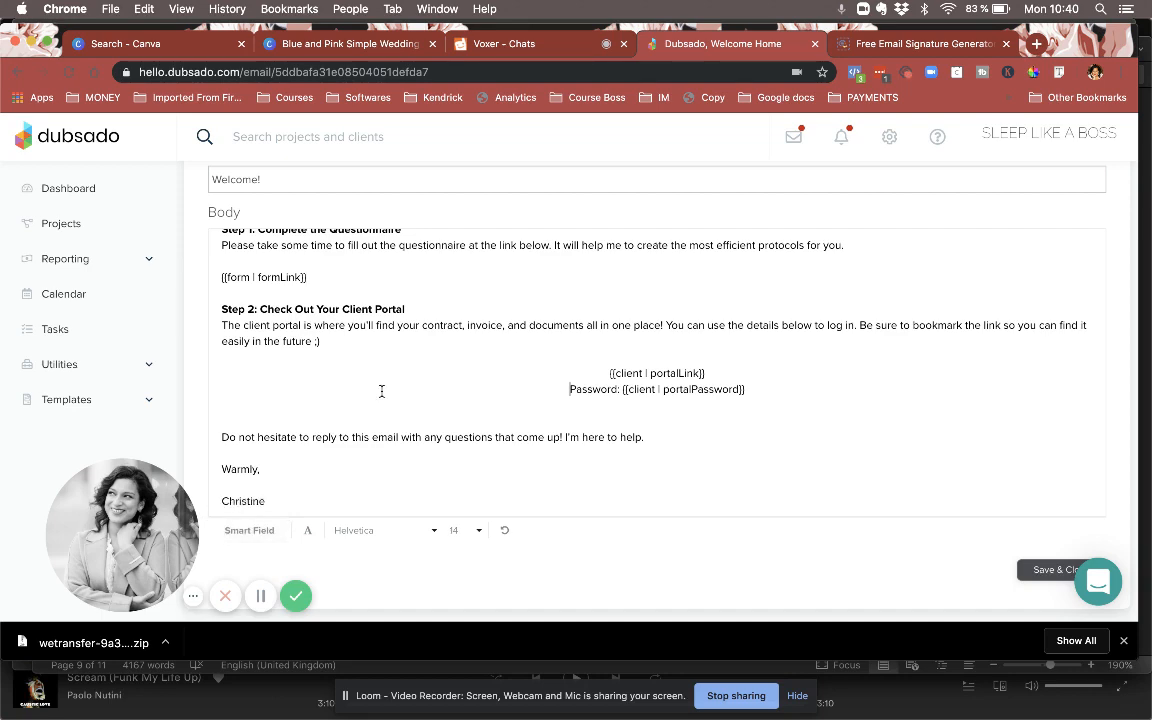
scroll(381, 391, up, 3)
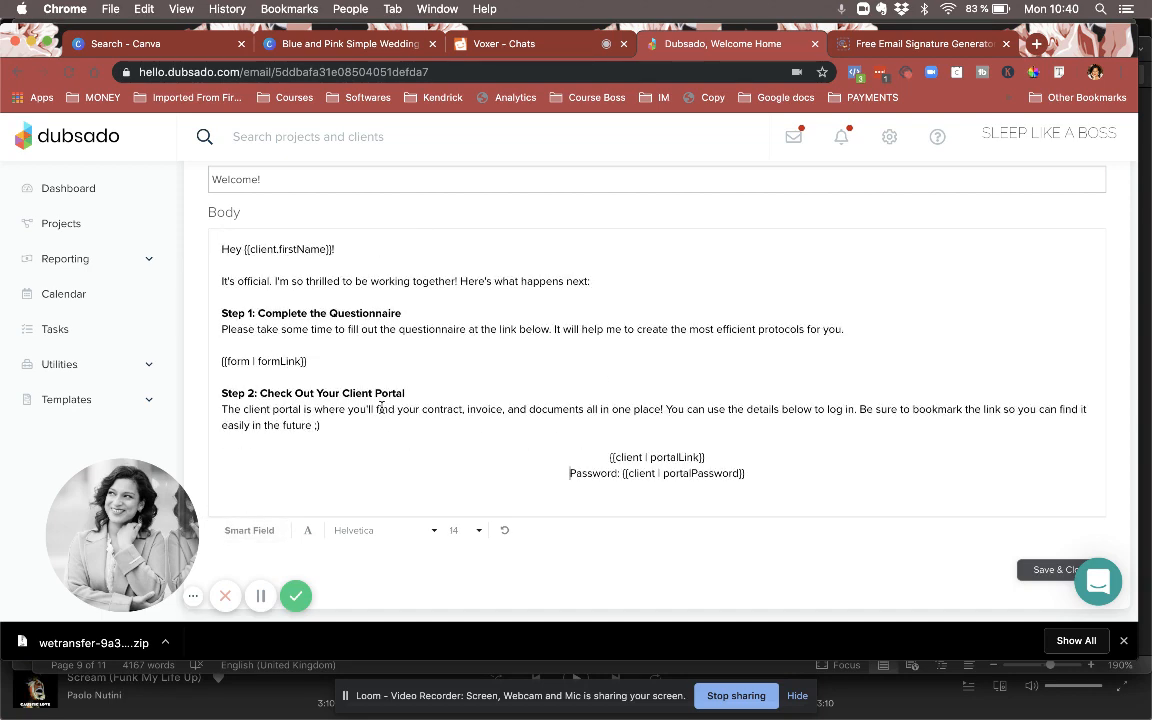
scroll(381, 407, down, 1)
scroll(284, 235, up, 1)
Go to the workflow templates and view the actions of the "SLAB onboarding $3500" workflow.
click(120, 368)
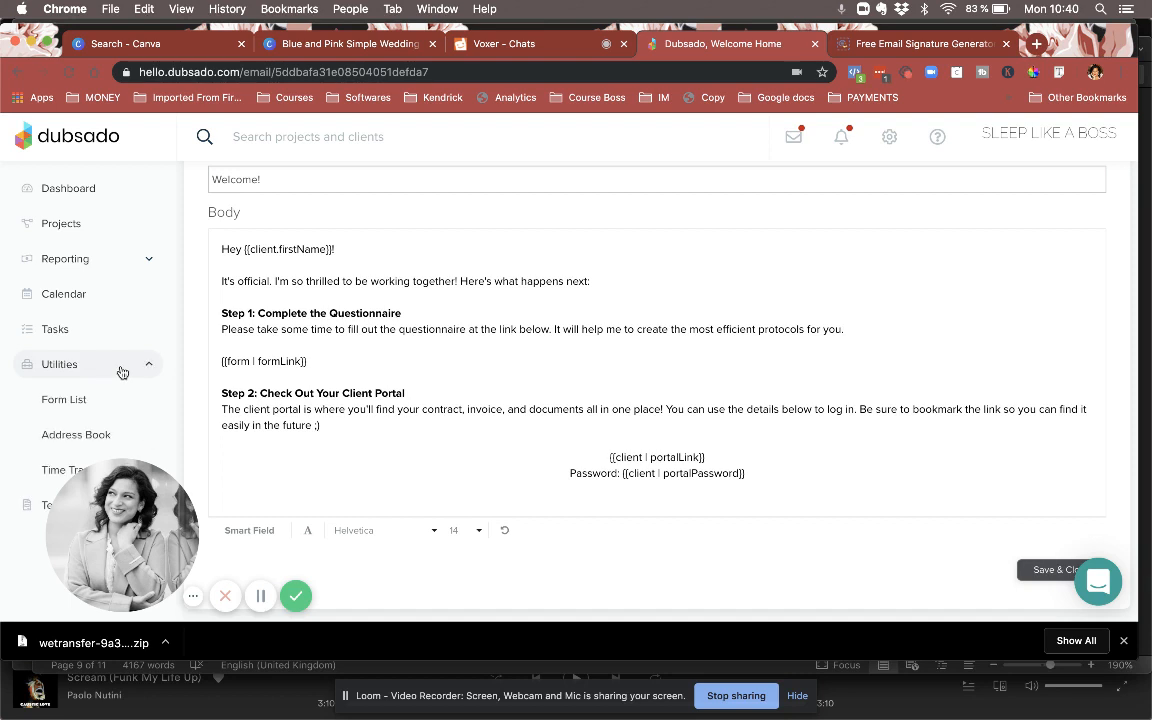
click(120, 368)
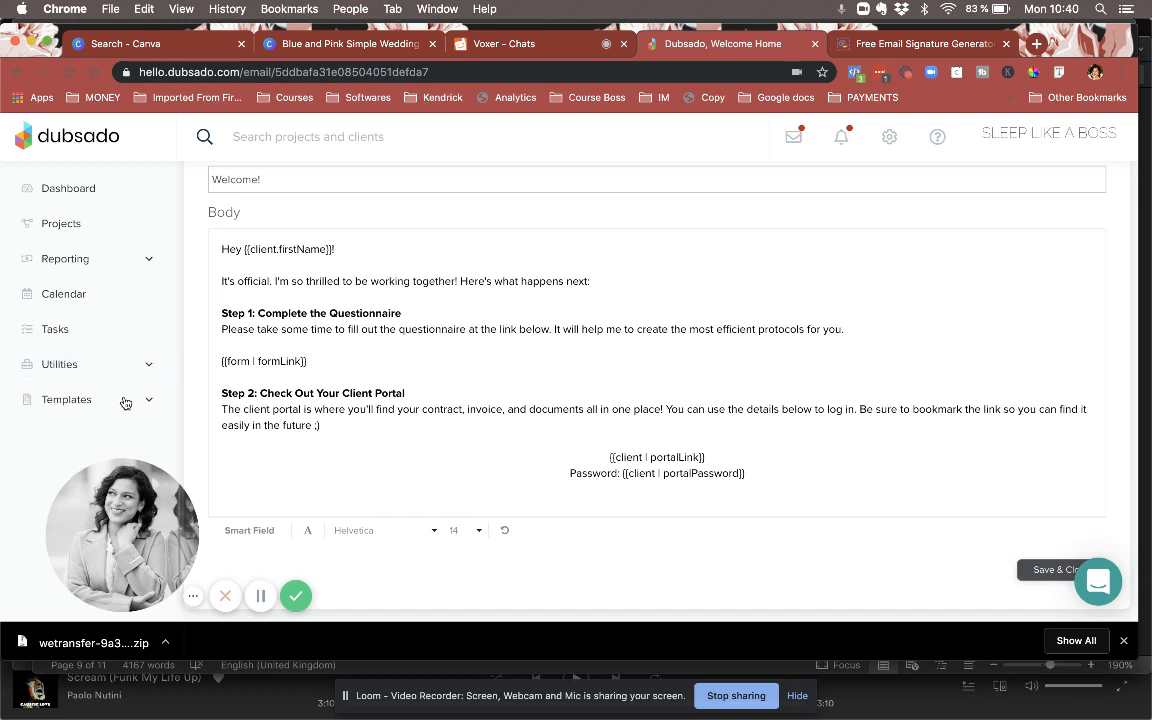
click(128, 401)
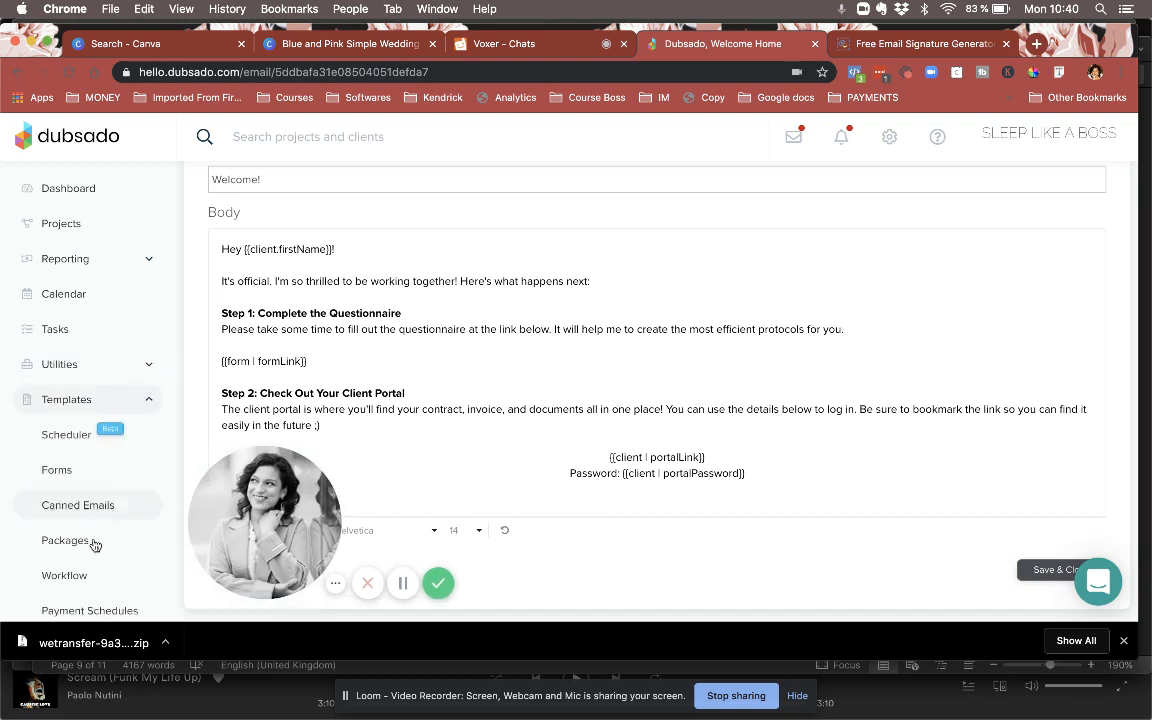
click(64, 575)
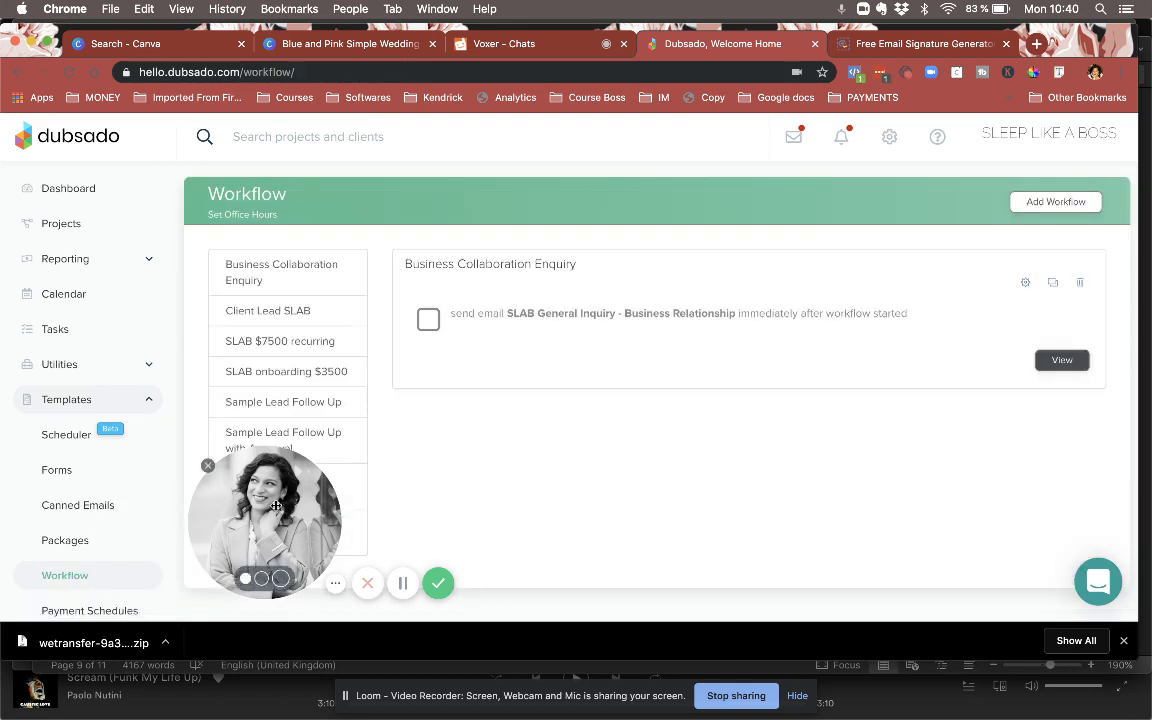
drag(274, 505, 120, 497)
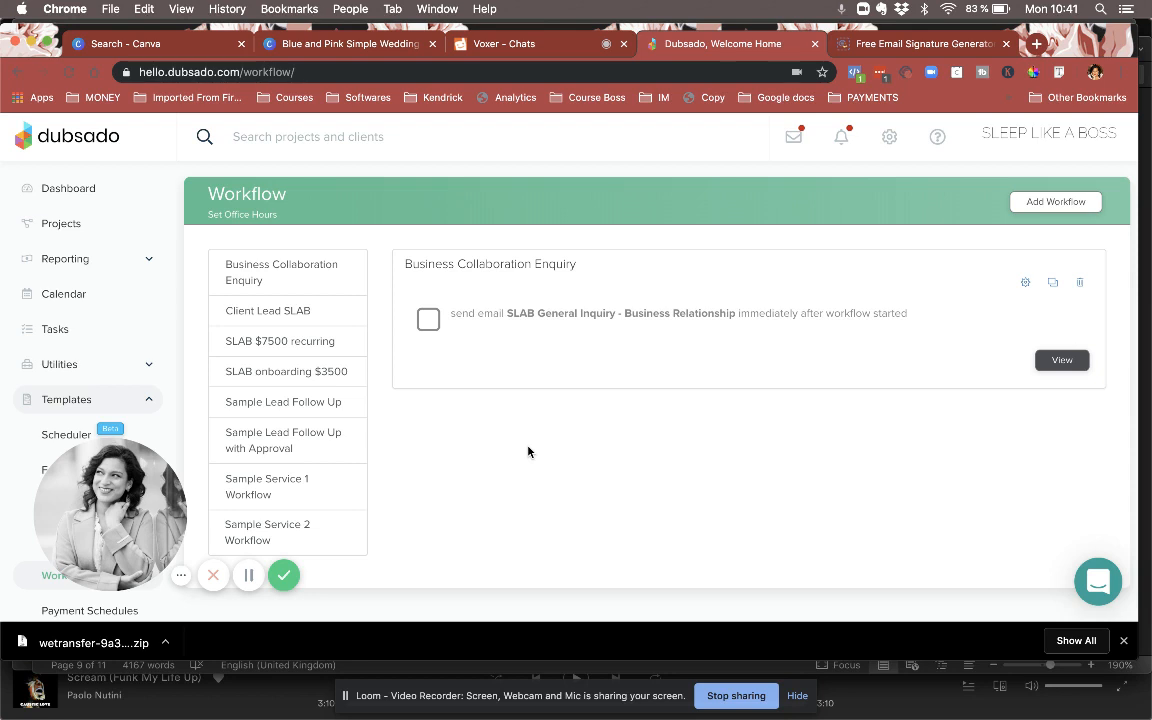
click(287, 376)
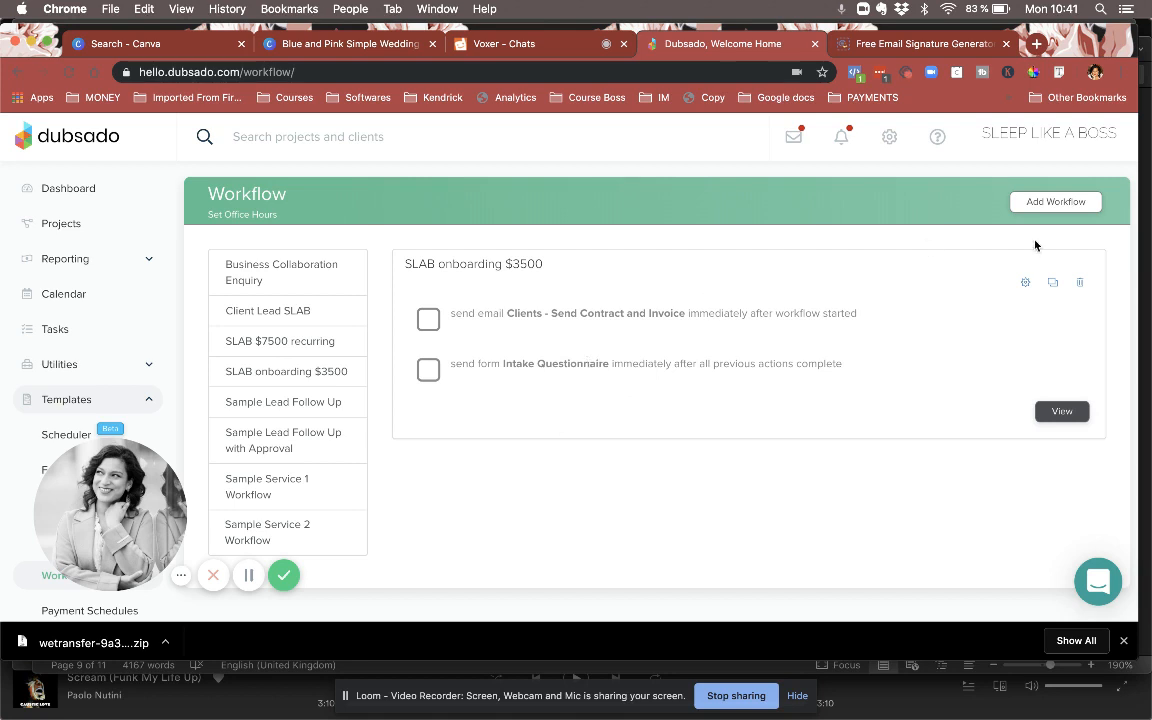
Create a new workflow named "SLAB $7500" and continue to its editing page.
click(1050, 201)
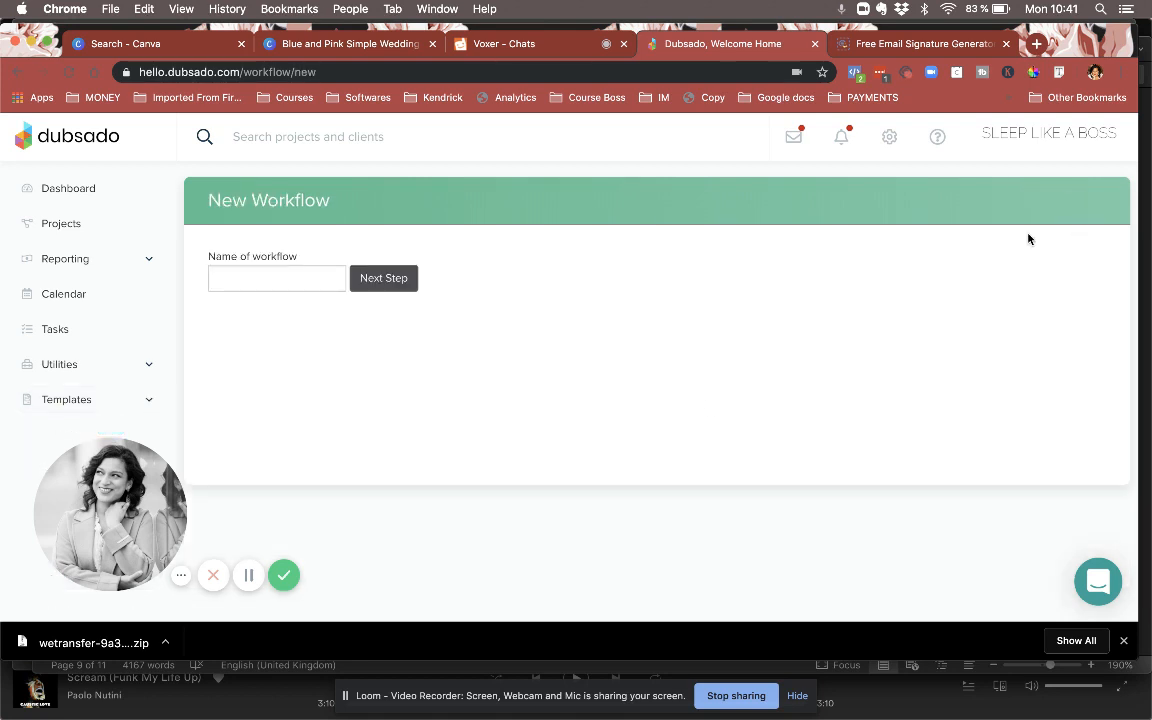
click(287, 276)
text(SLA)
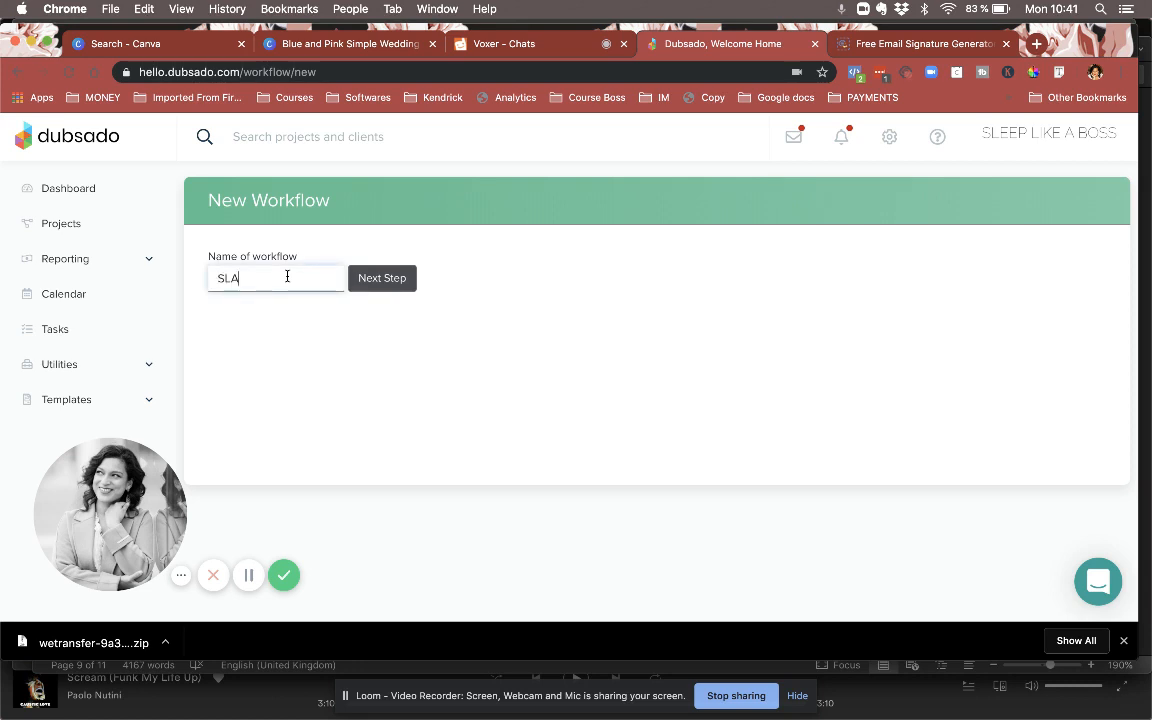
text(B $7500)
click(382, 278)
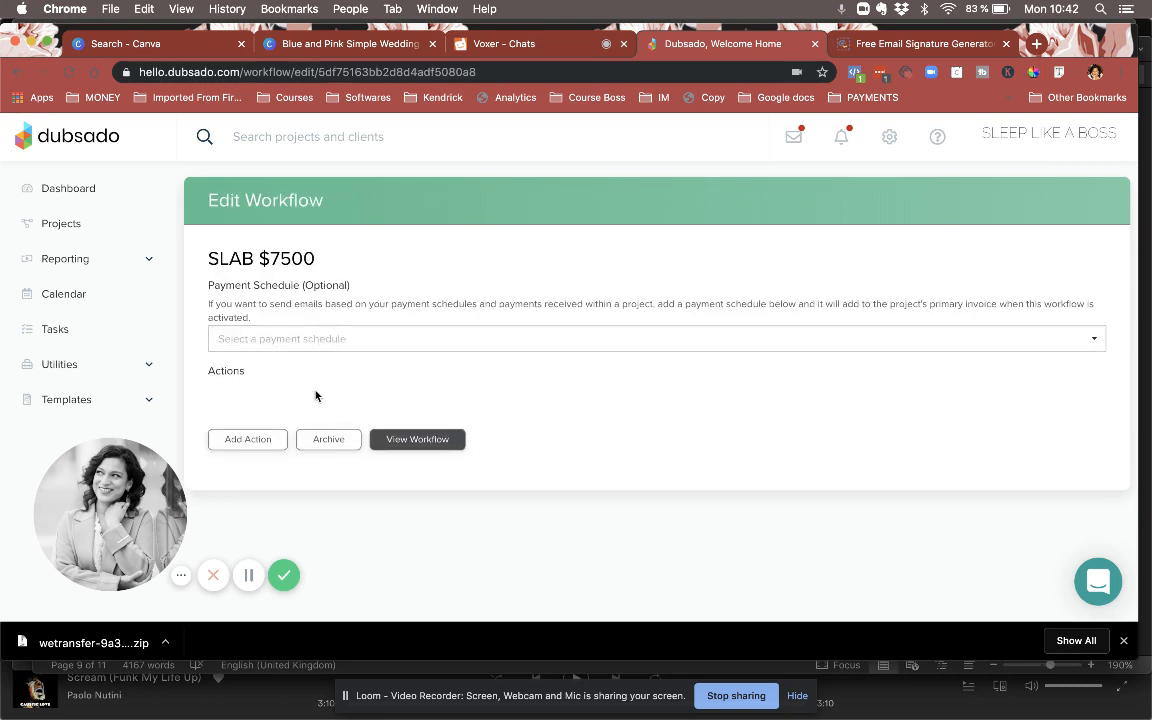
Look at the SLAB $7500 workflow overview, return to editing and set its payment schedule to "Pay In Full (with Reminders)".
click(423, 442)
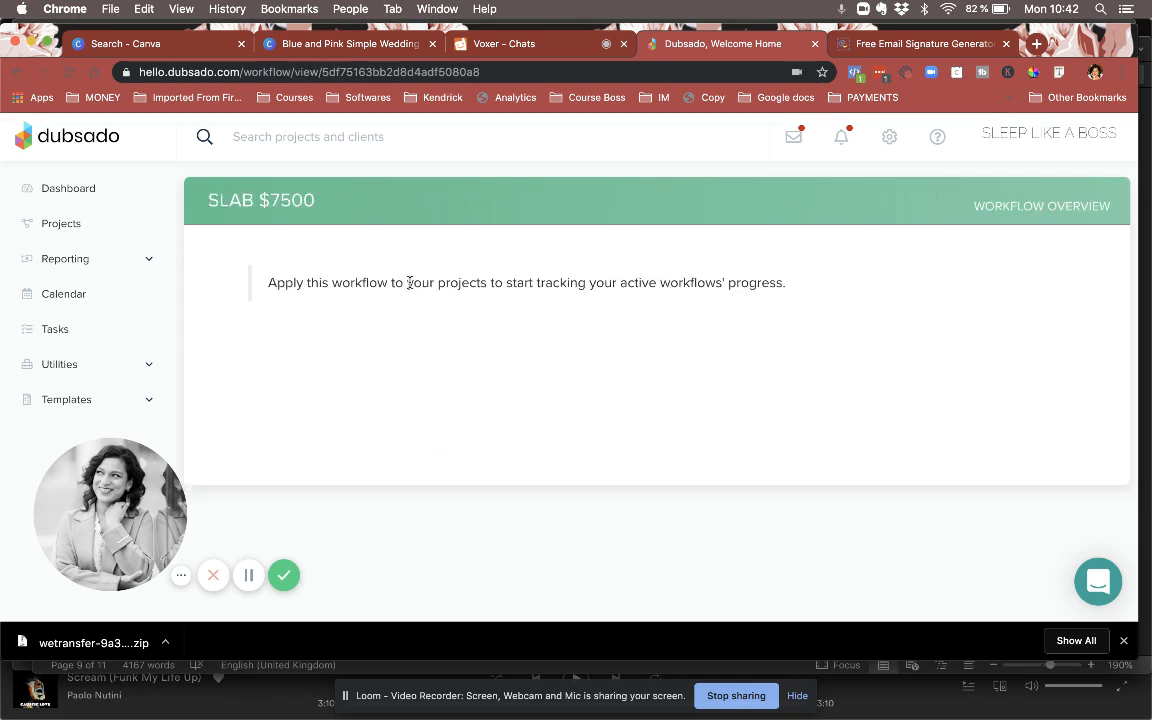
click(18, 71)
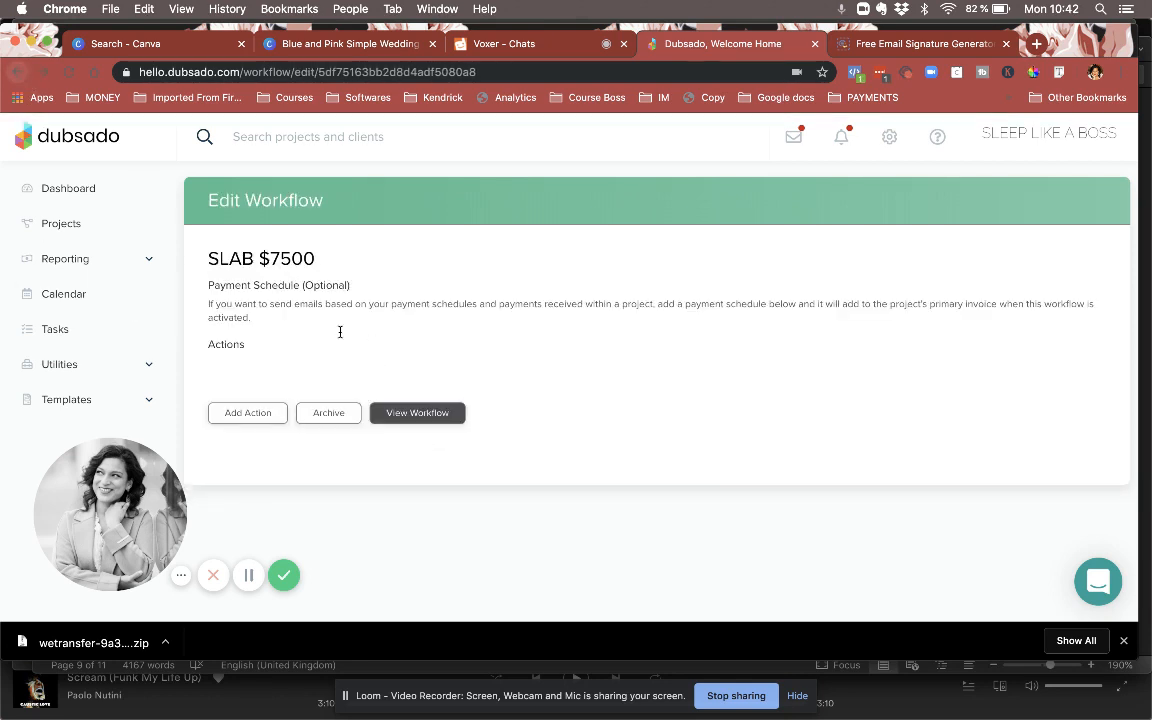
click(283, 340)
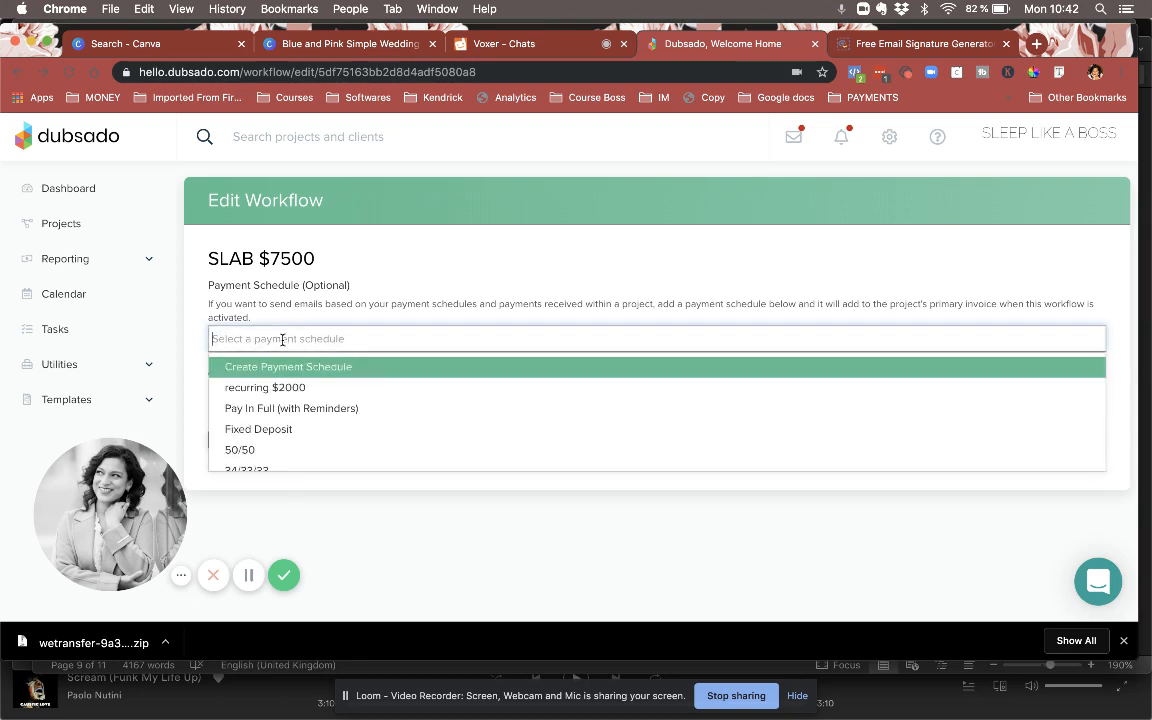
scroll(390, 372, down, 1)
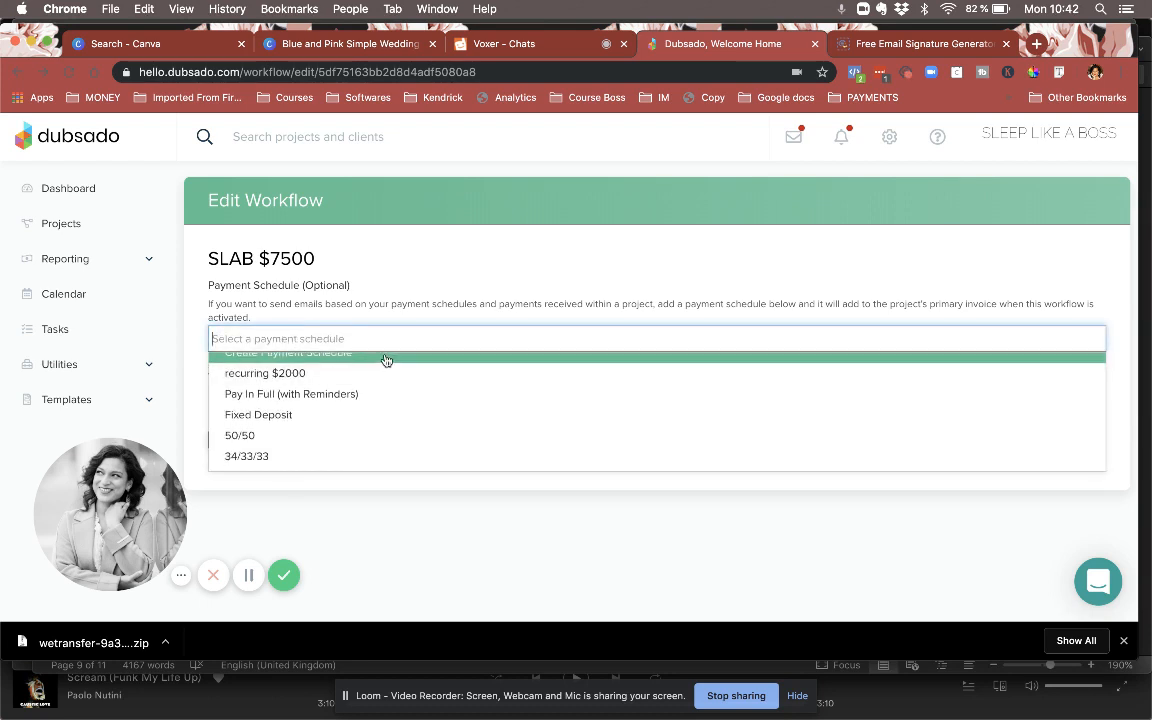
scroll(386, 360, up, 1)
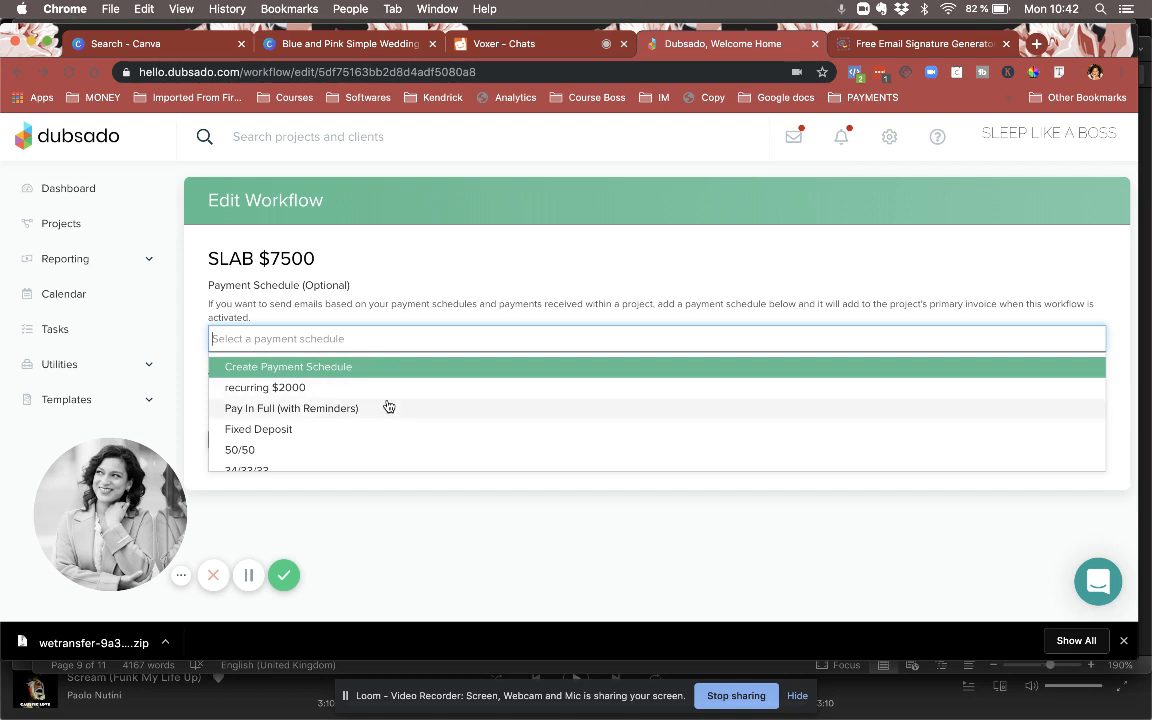
scroll(388, 406, down, 1)
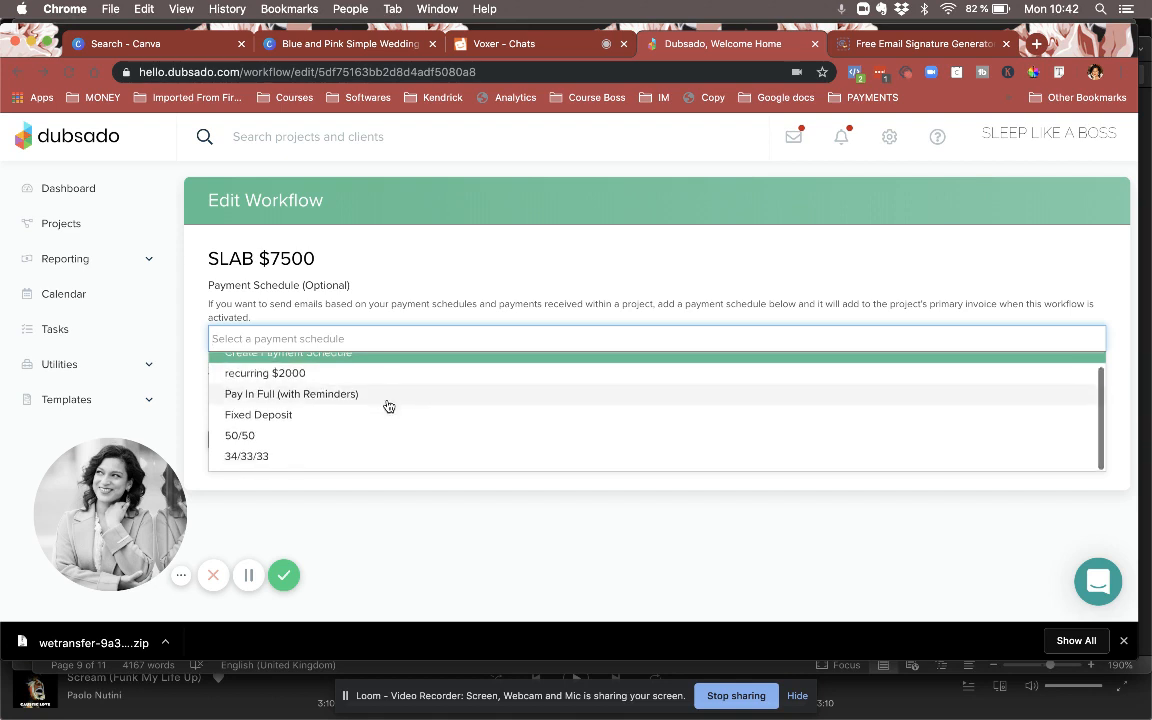
click(330, 396)
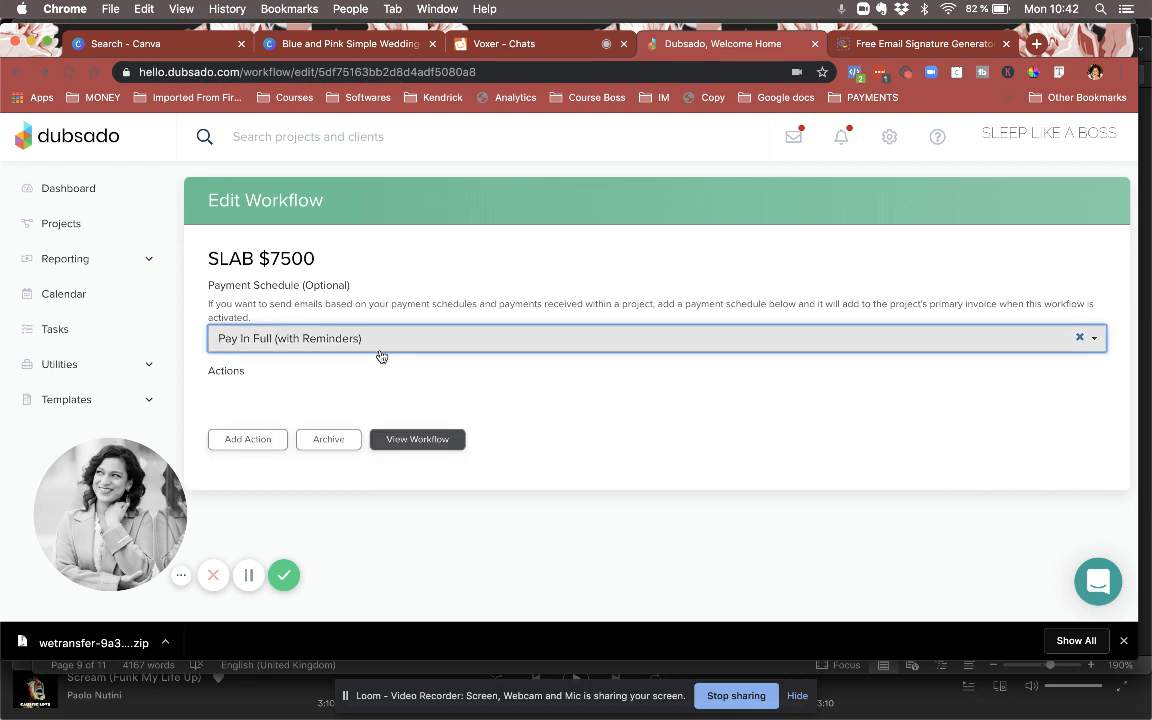
Look over the action types for a new workflow action, cancel it and clear the selected payment schedule.
click(247, 440)
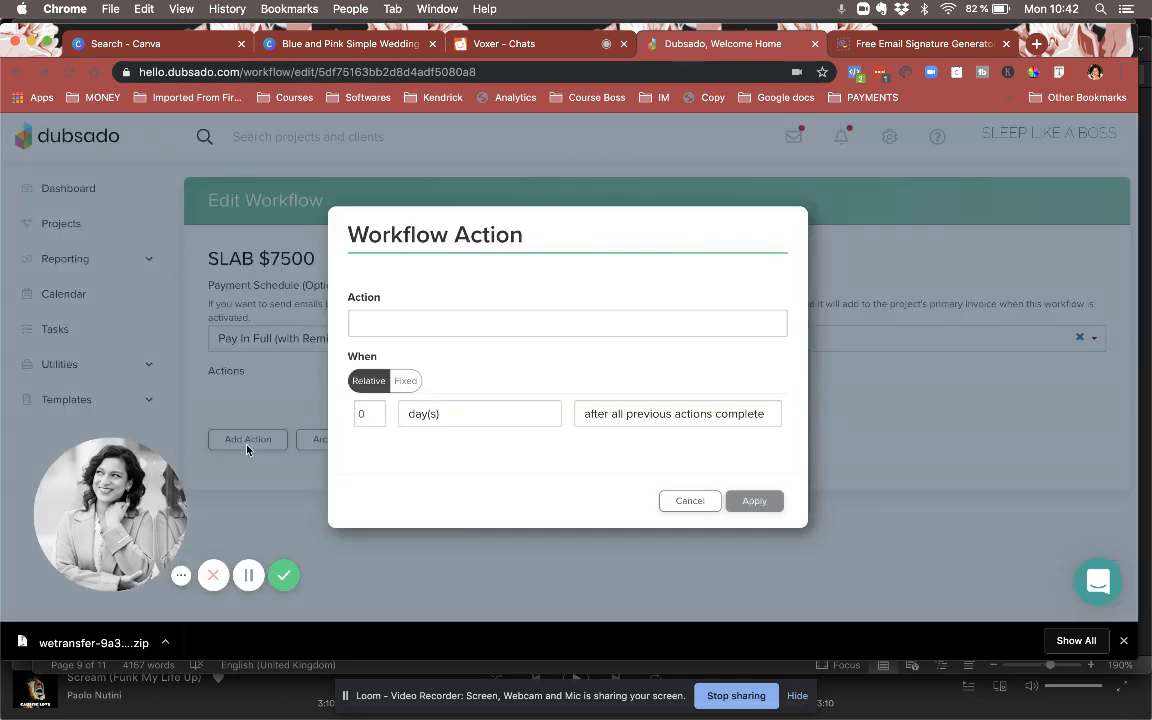
click(408, 331)
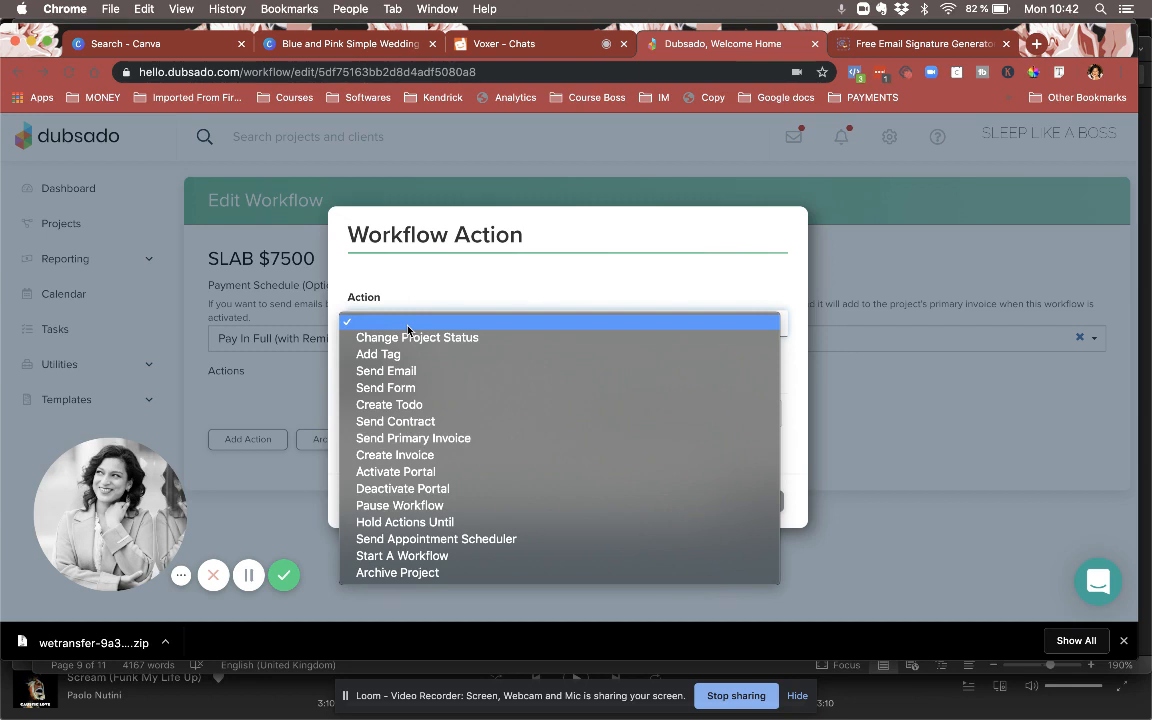
click(306, 382)
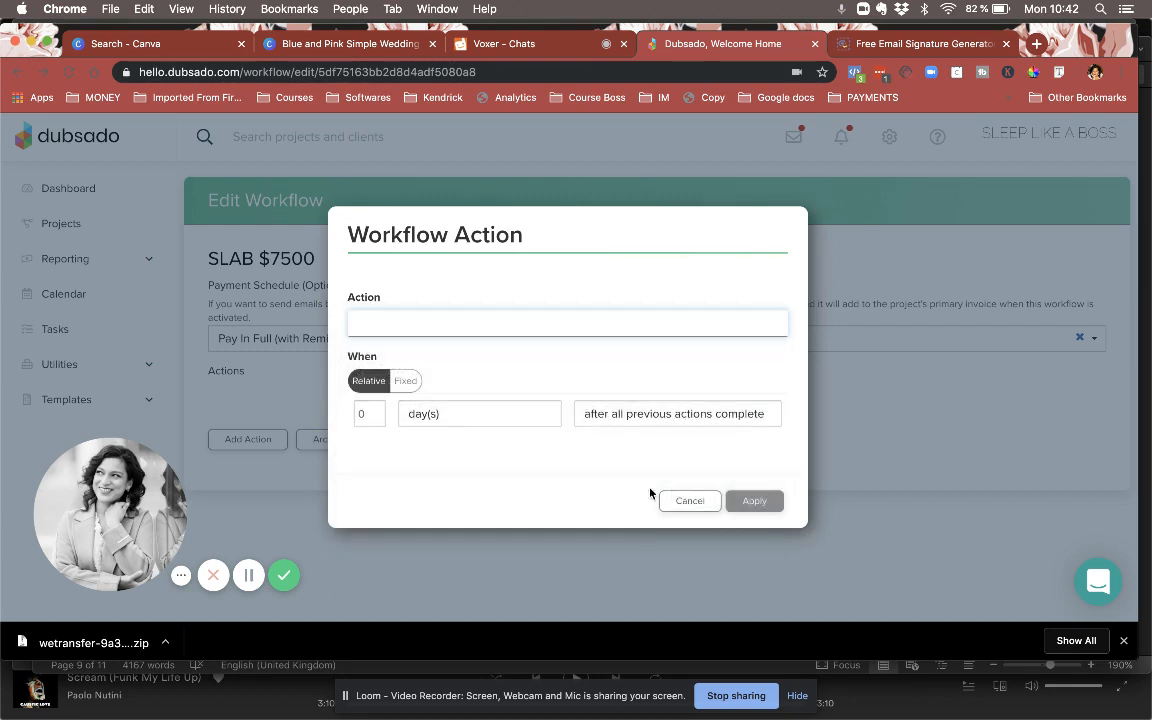
click(700, 501)
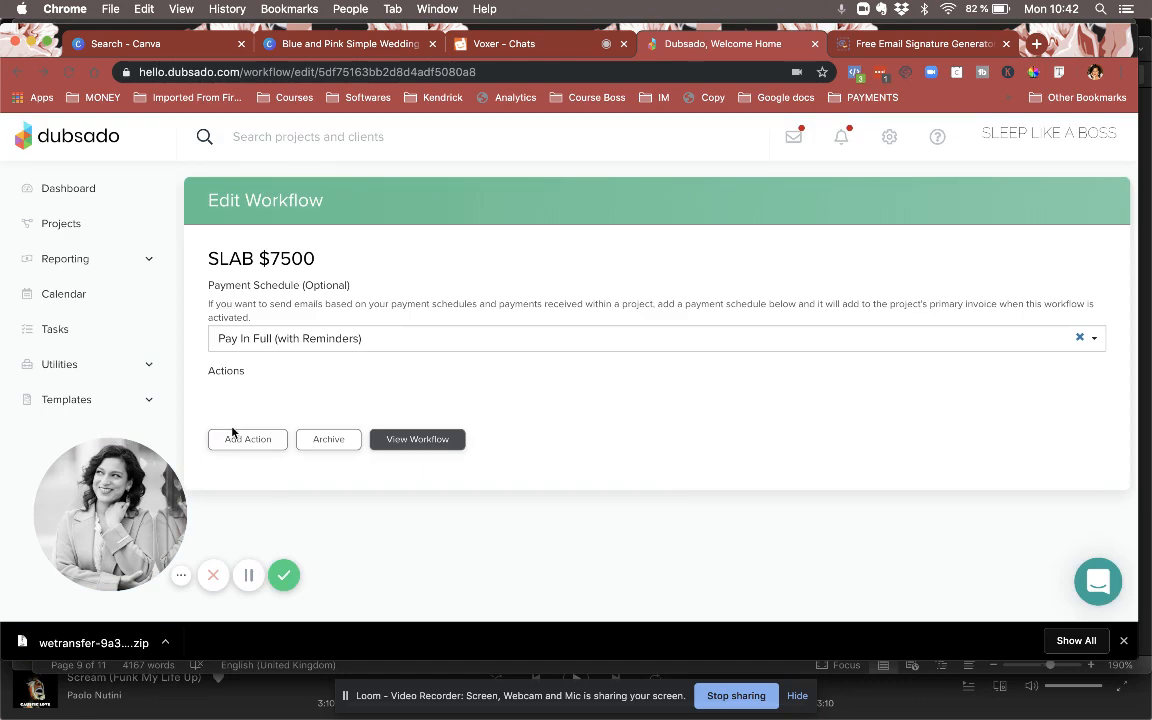
click(1080, 337)
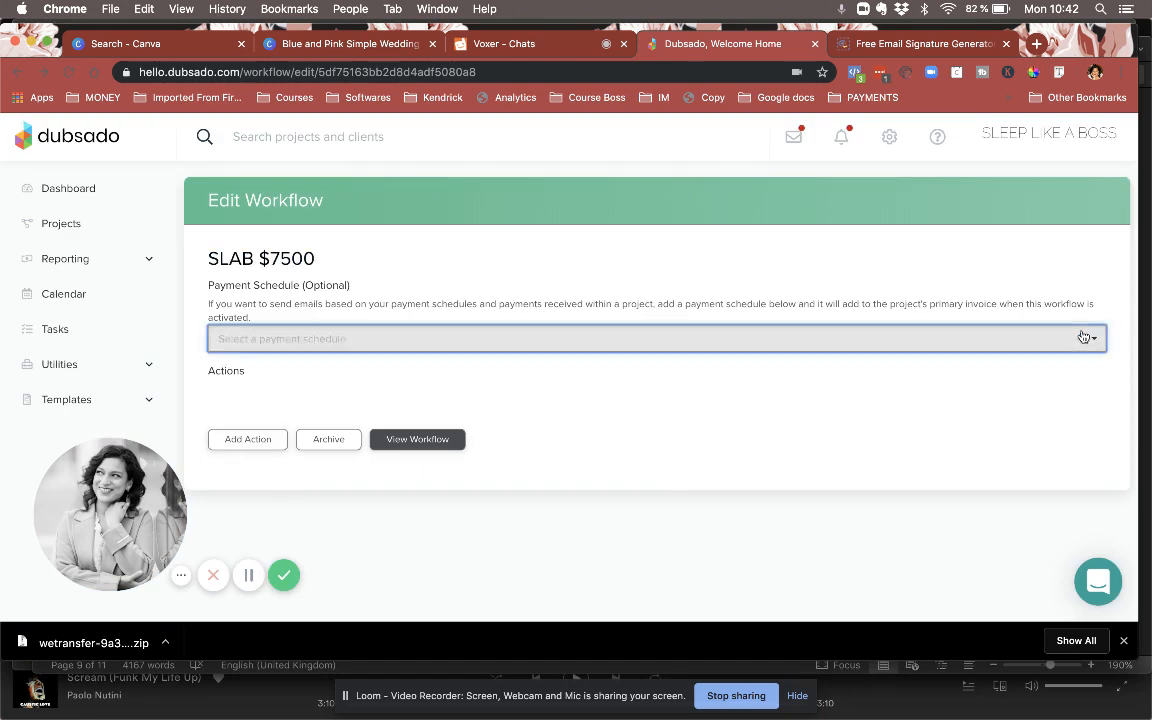
click(254, 442)
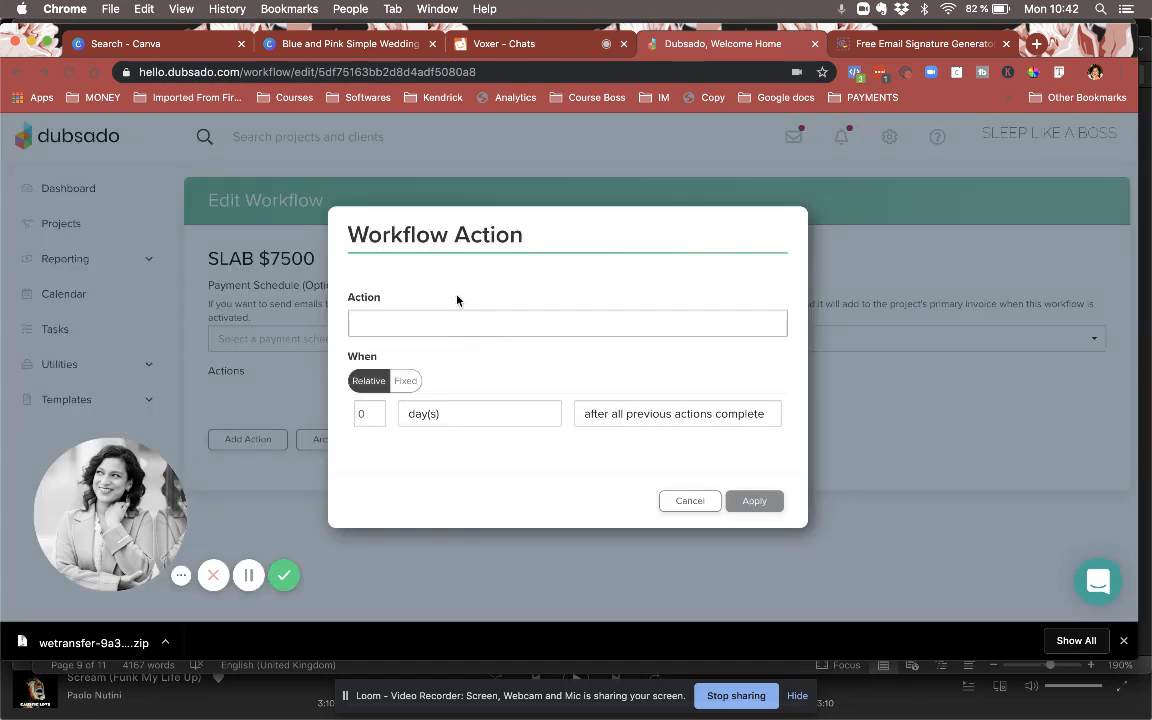
click(426, 323)
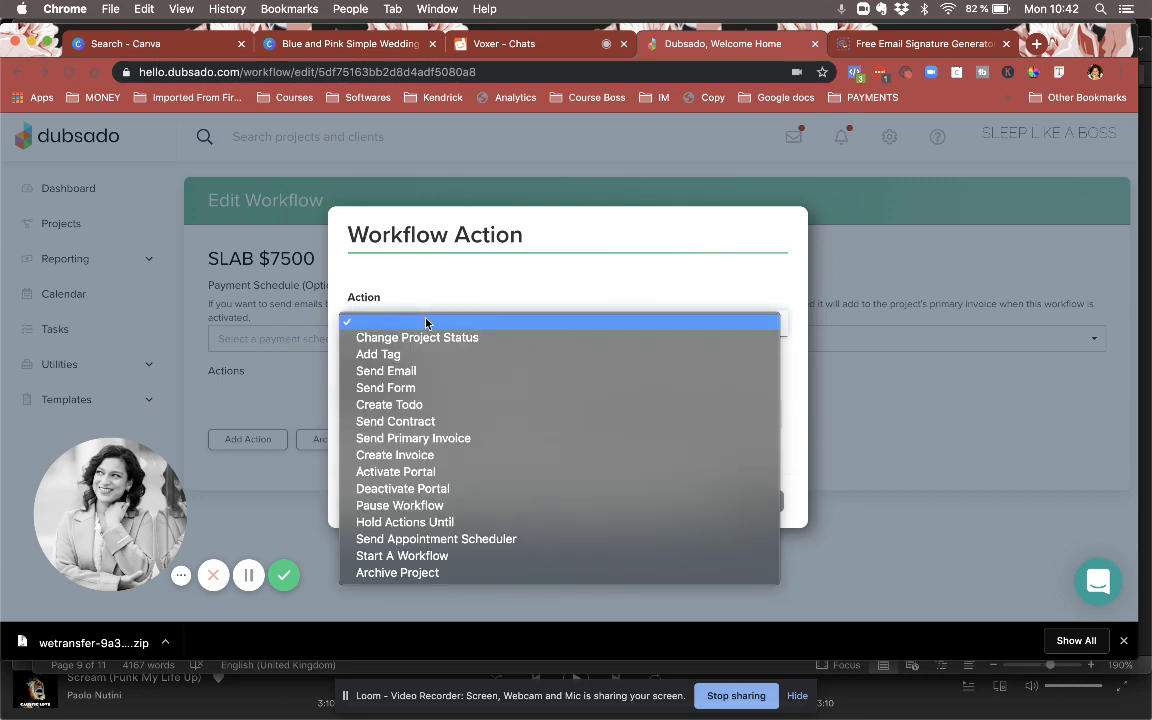
click(426, 322)
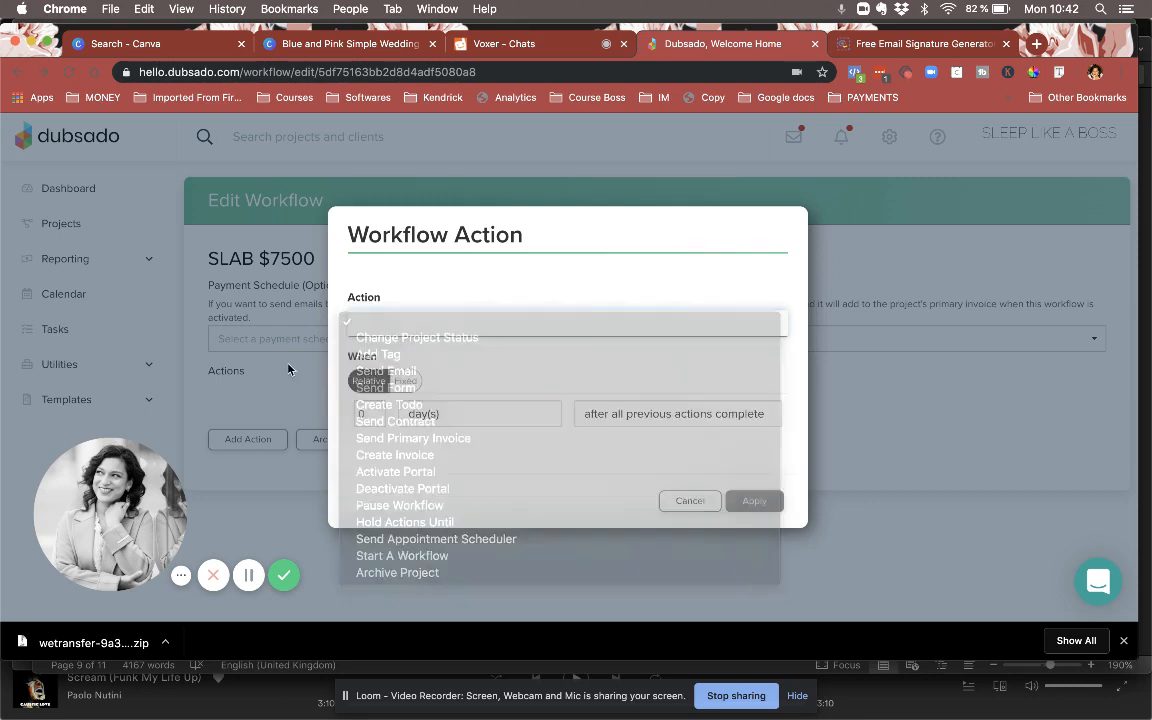
click(684, 508)
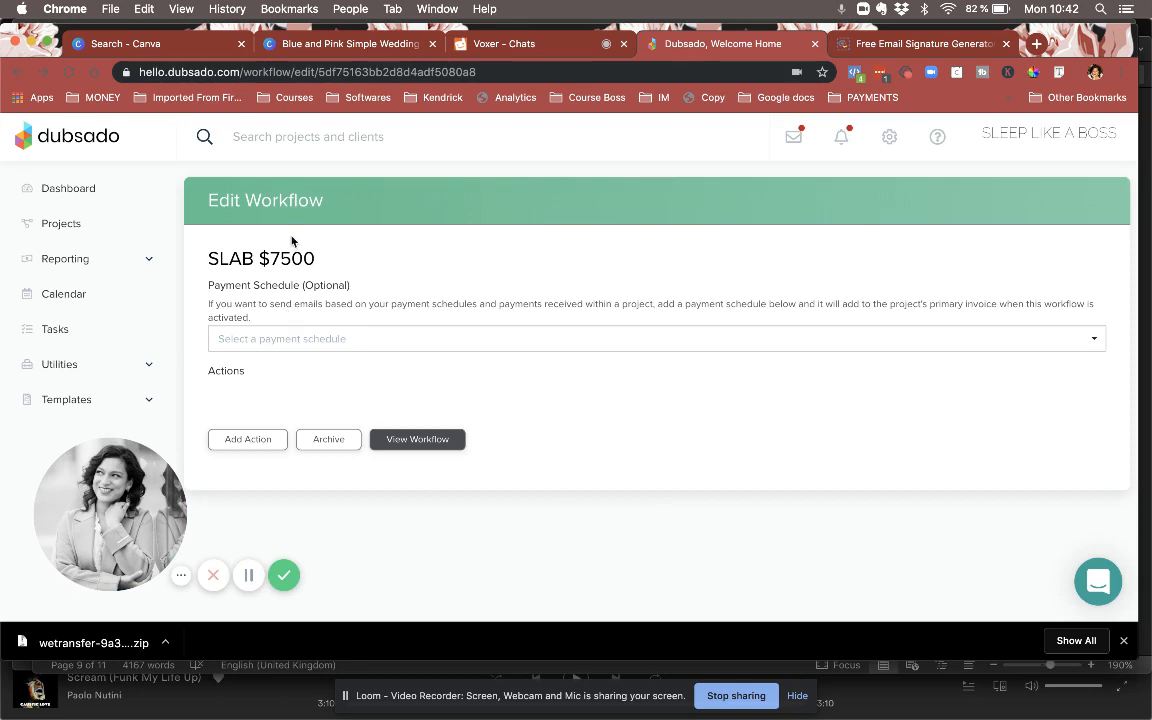
Start a Send Email action in the SLAB $7500 workflow, timed 0 days after workflow started.
click(253, 441)
click(497, 328)
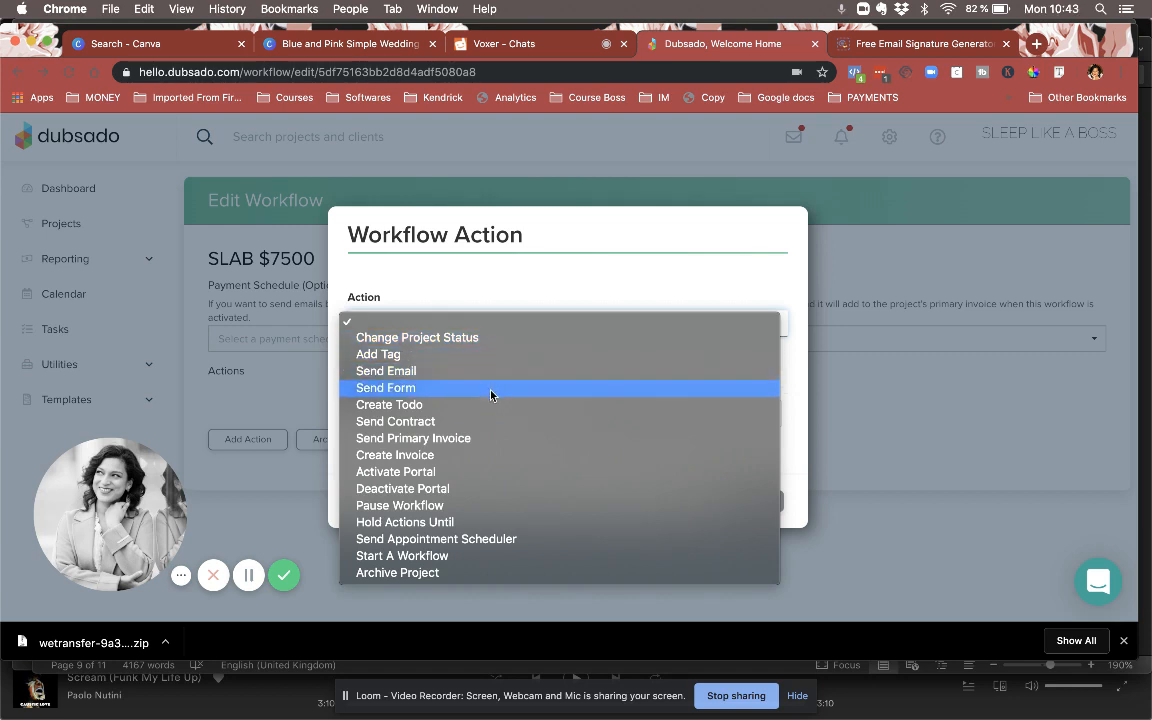
click(417, 372)
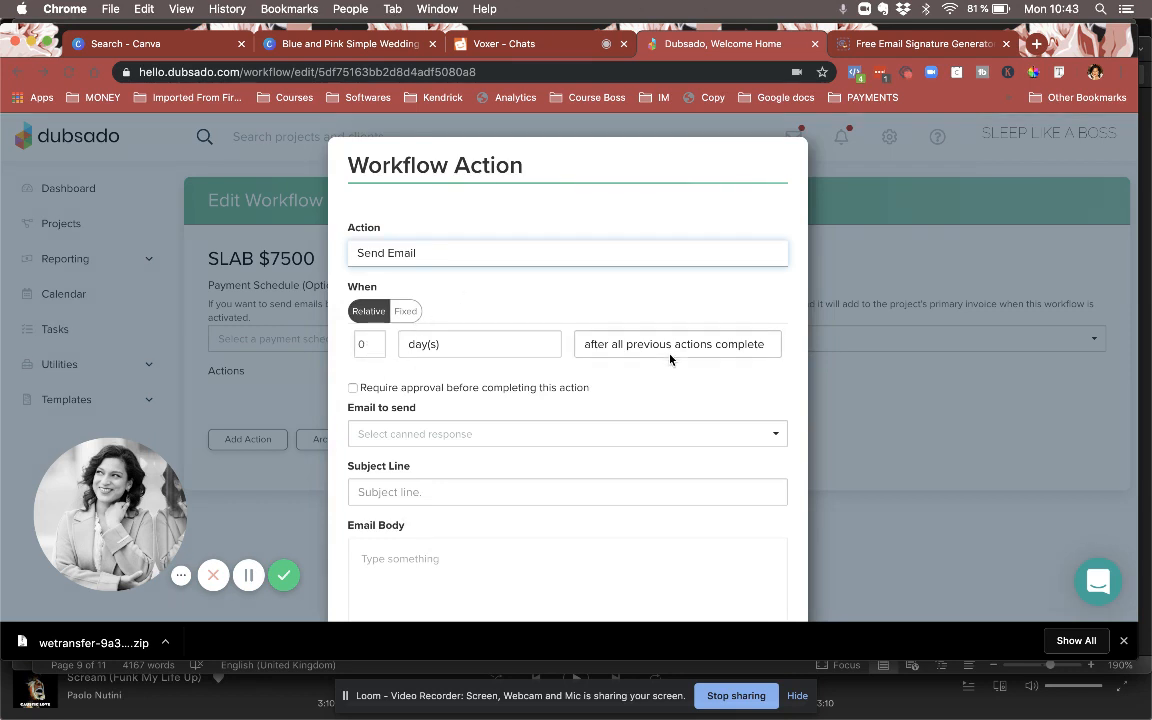
click(630, 346)
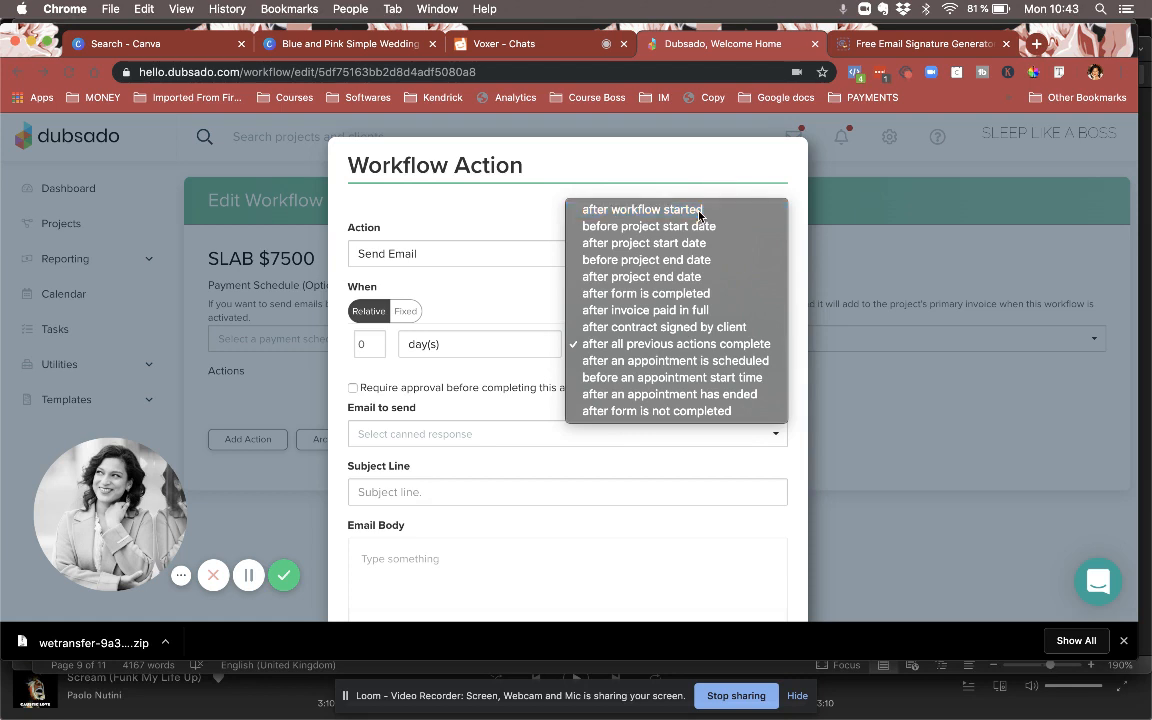
click(698, 211)
scroll(552, 432, down, 1)
scroll(552, 432, down, 1)
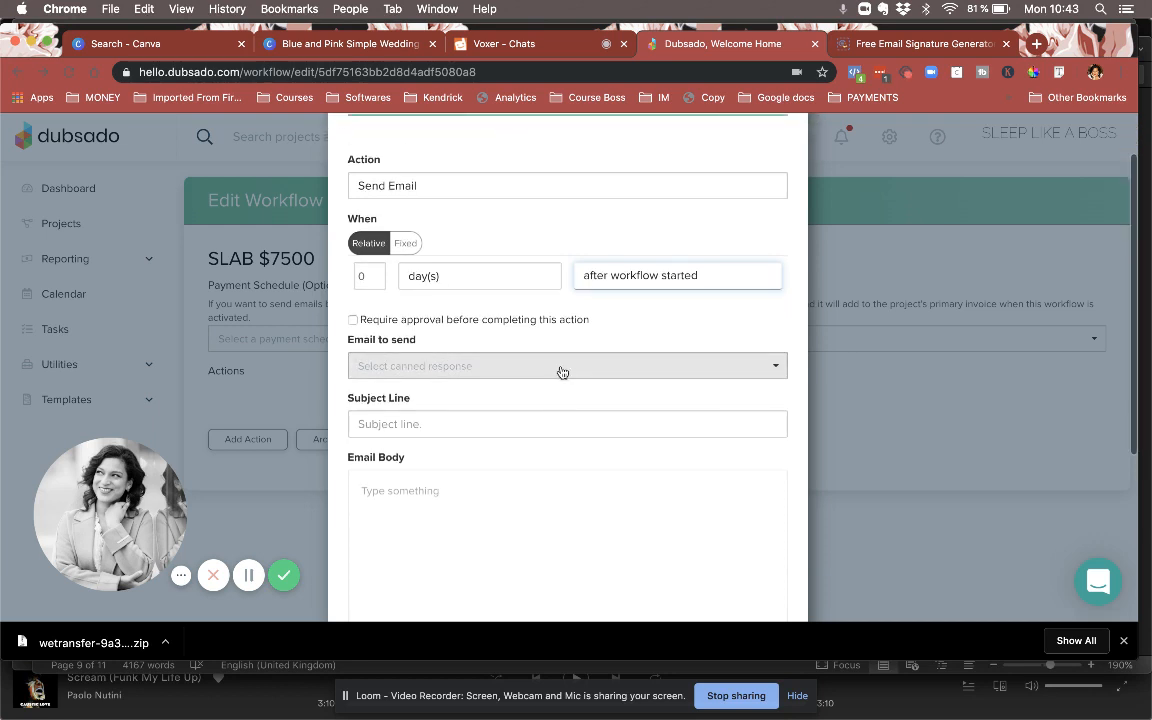
Choose "SLAB Clients - Send Contract and Invoice" as the email to send, check its body and apply the action.
click(565, 371)
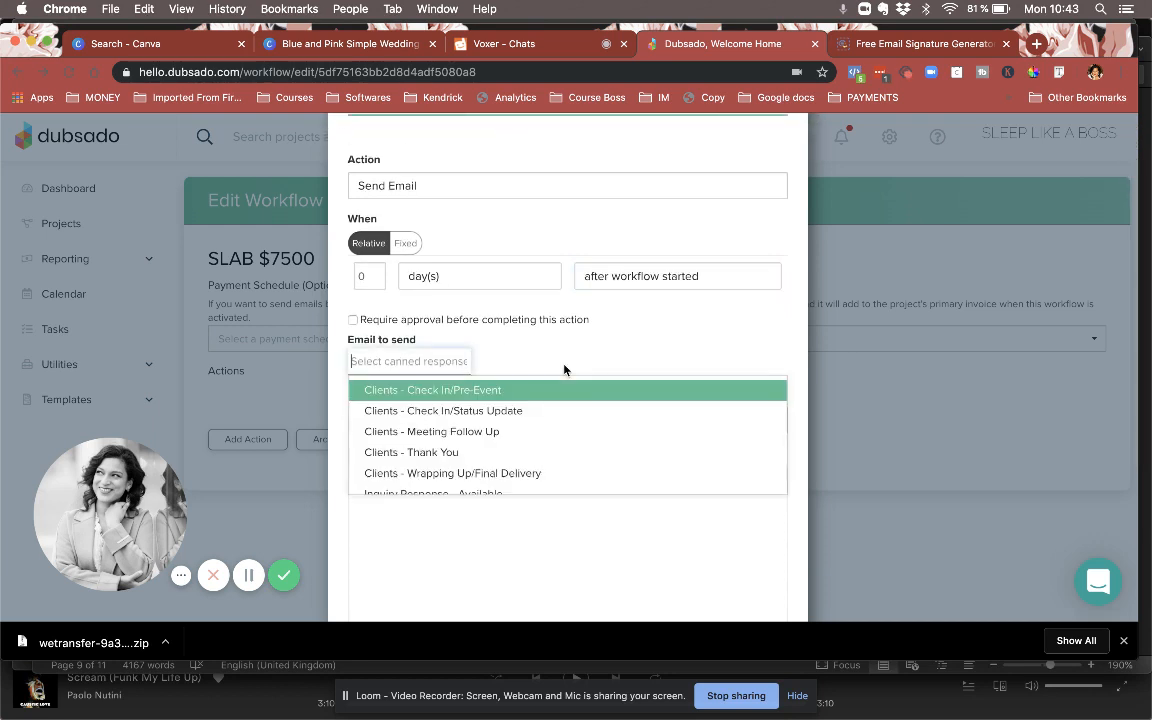
scroll(545, 442, down, 5)
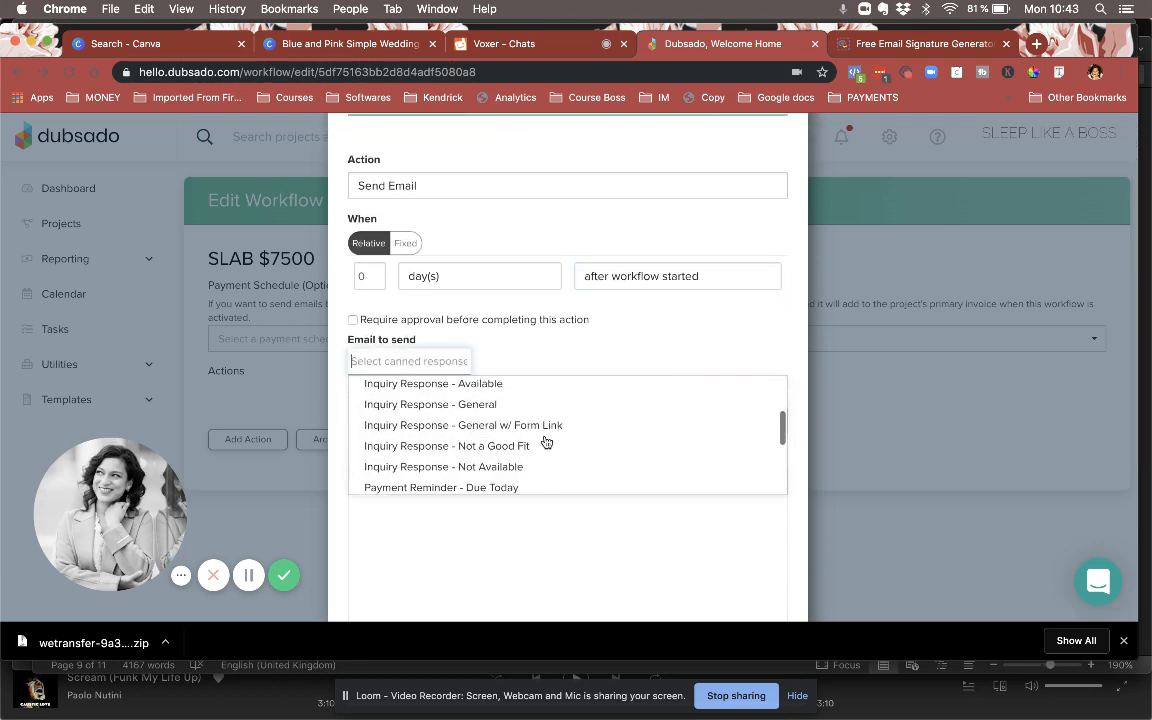
scroll(545, 442, down, 3)
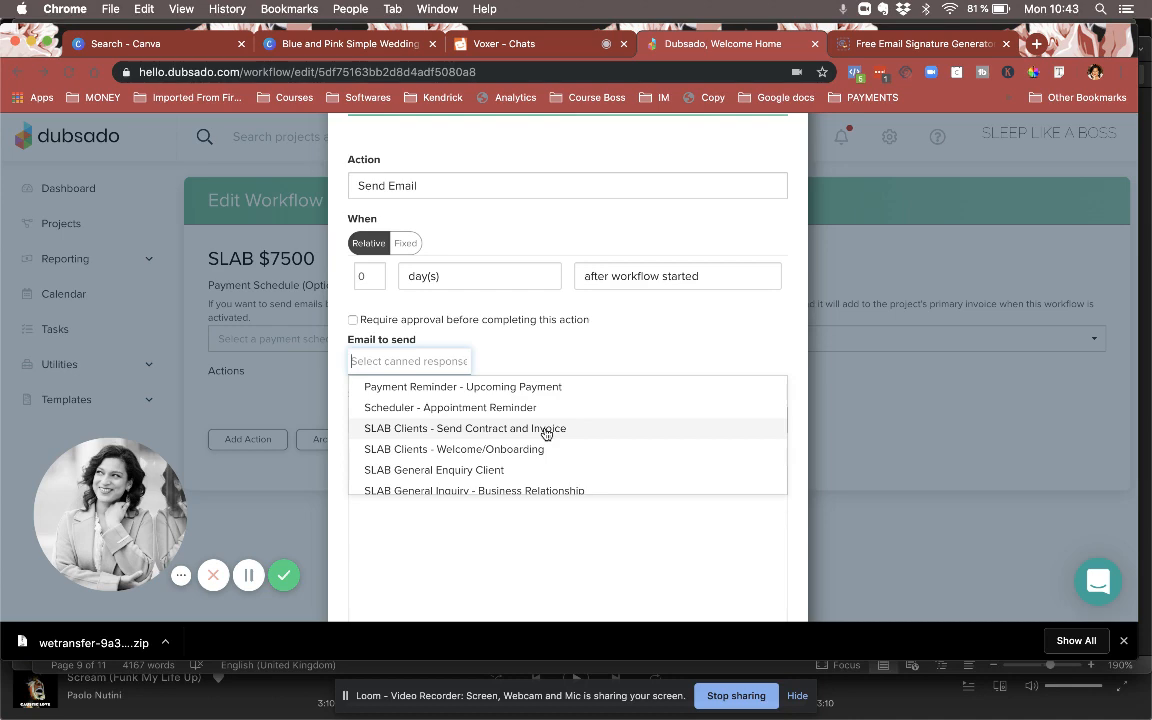
click(546, 430)
scroll(545, 428, down, 3)
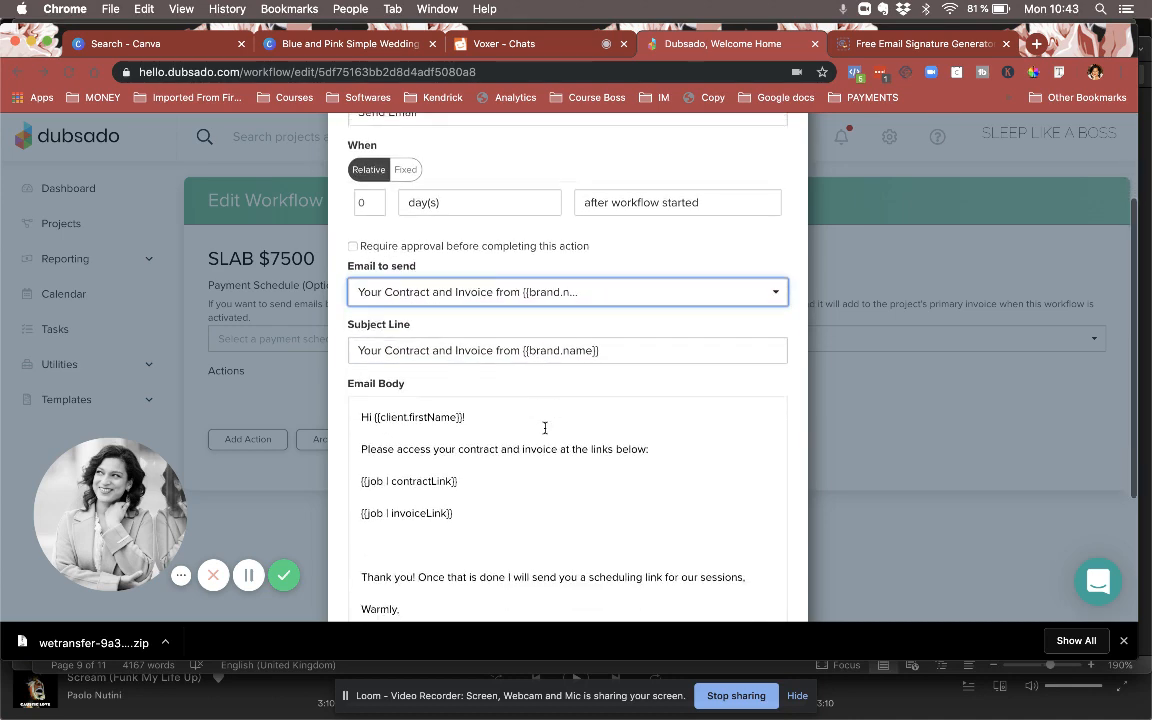
scroll(545, 428, down, 1)
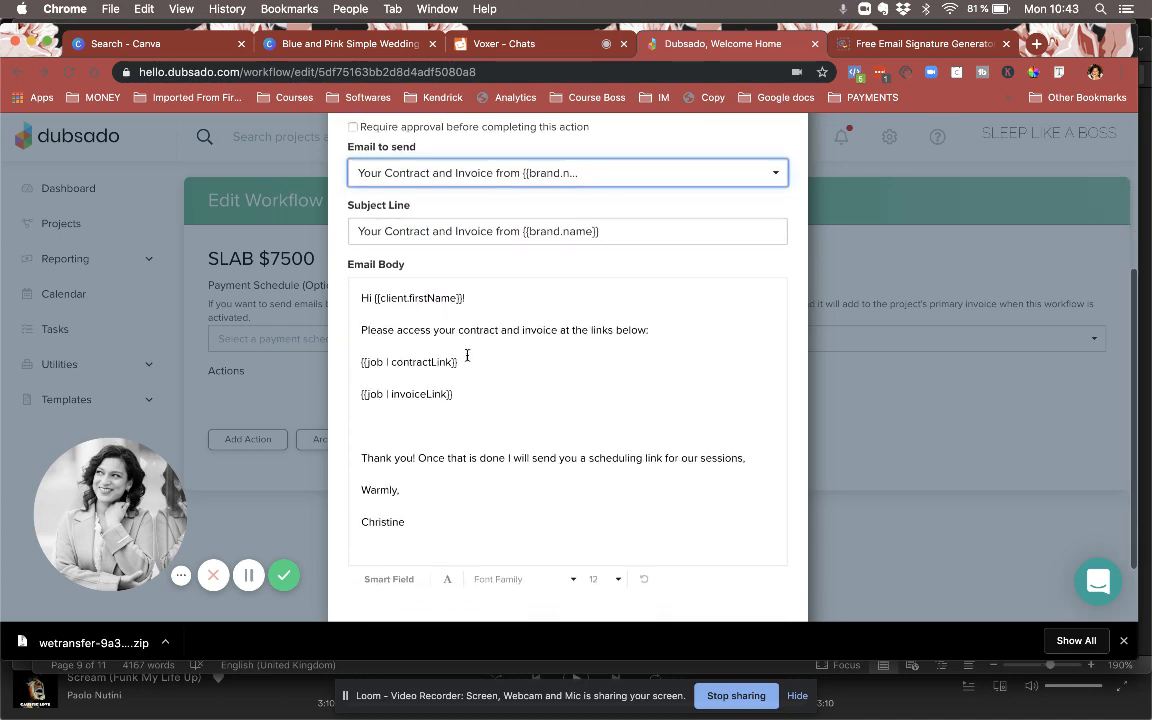
scroll(509, 398, down, 3)
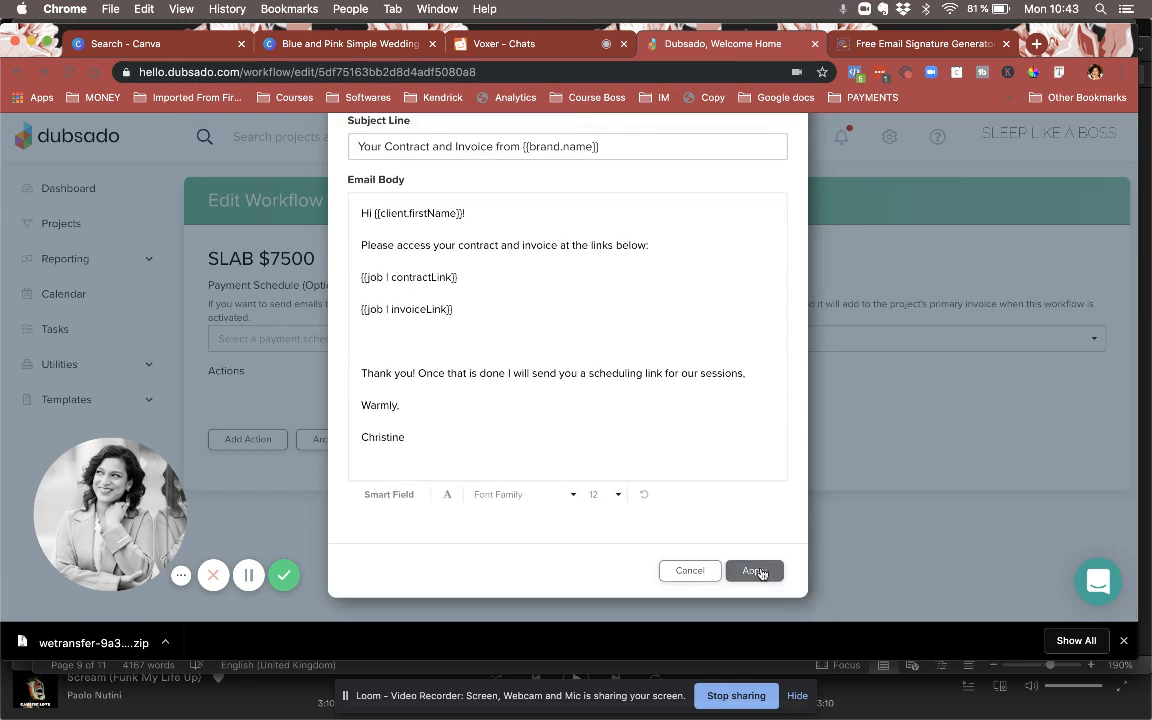
click(757, 571)
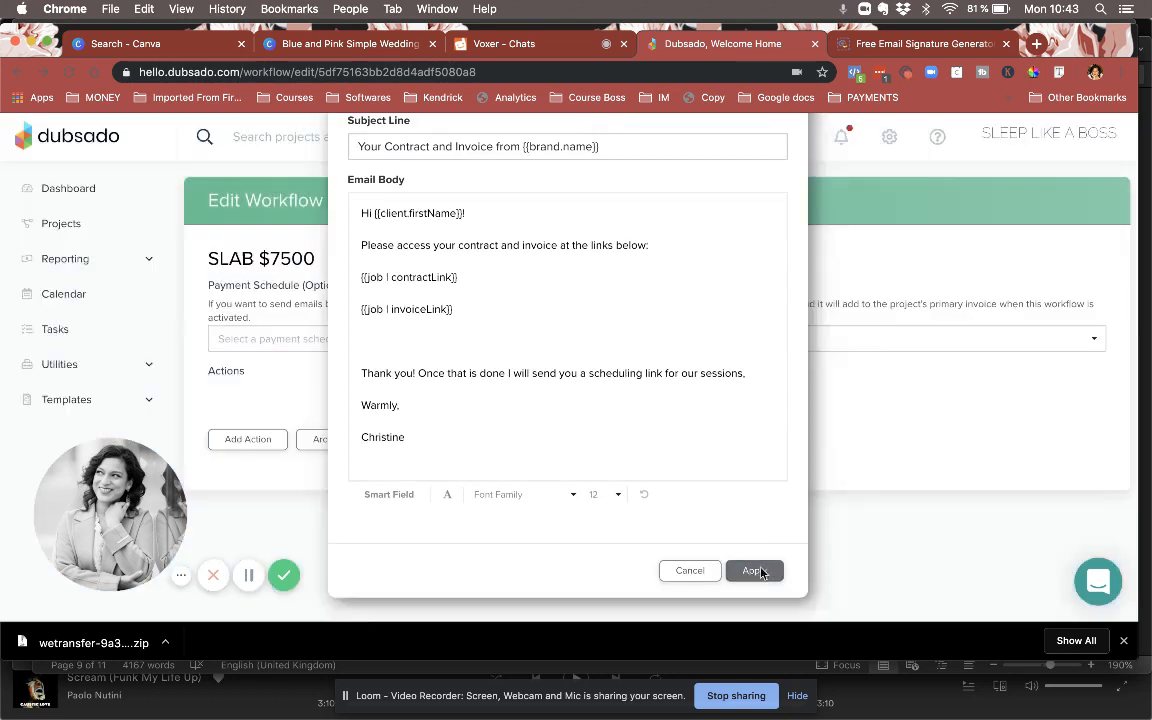
Start a second Send Email action for the workflow, timed 0 days after contract signed by client.
click(240, 451)
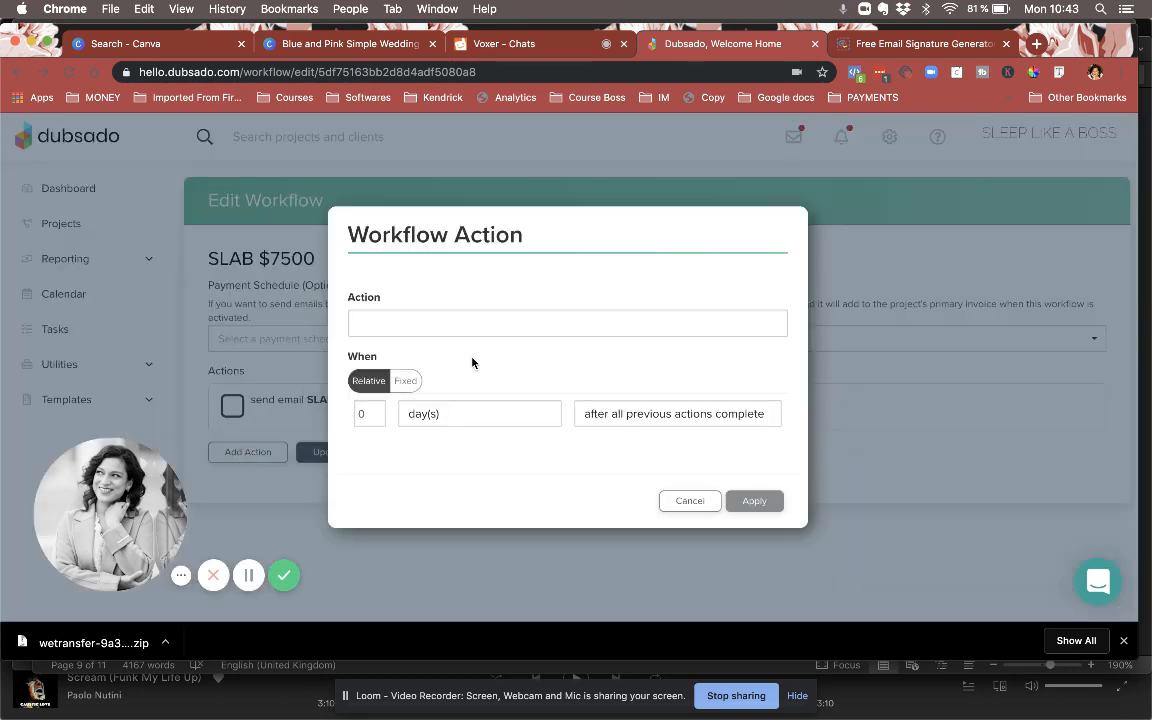
click(568, 324)
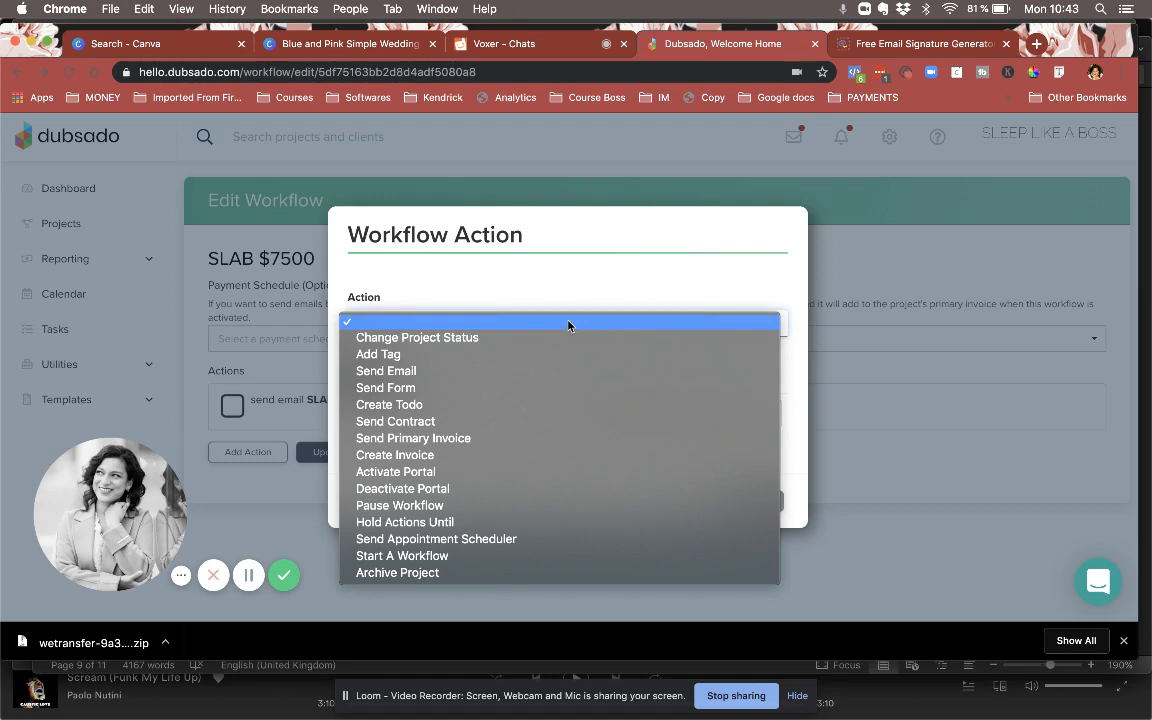
click(420, 375)
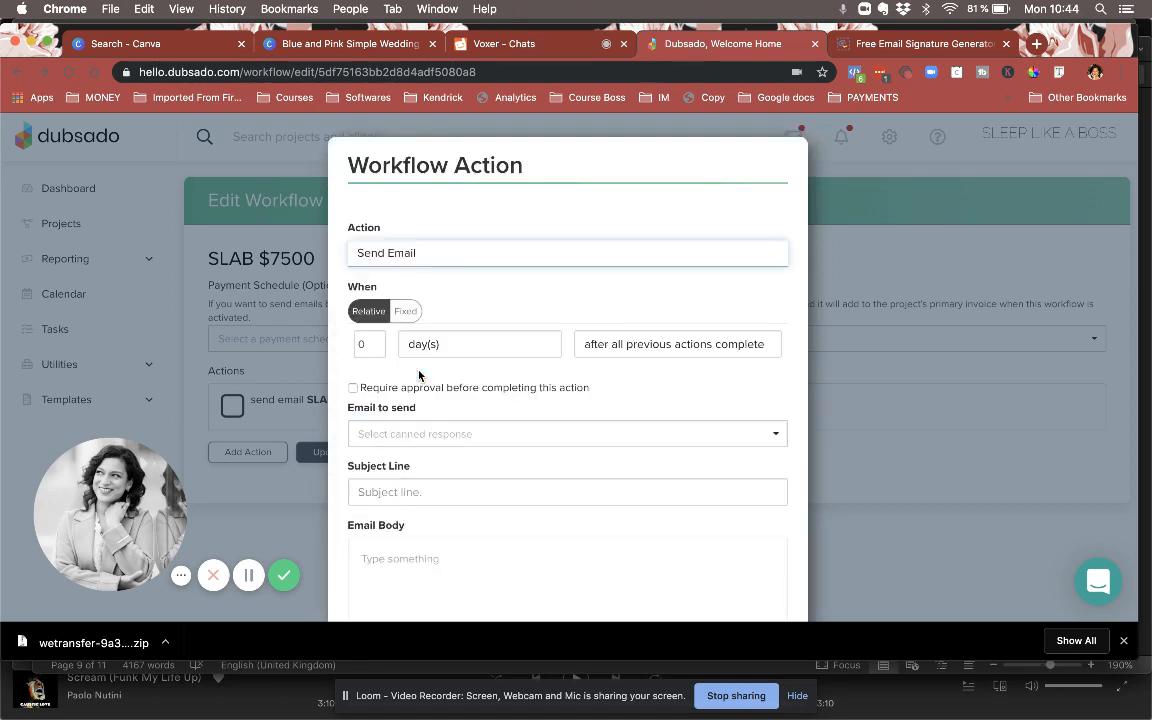
click(620, 346)
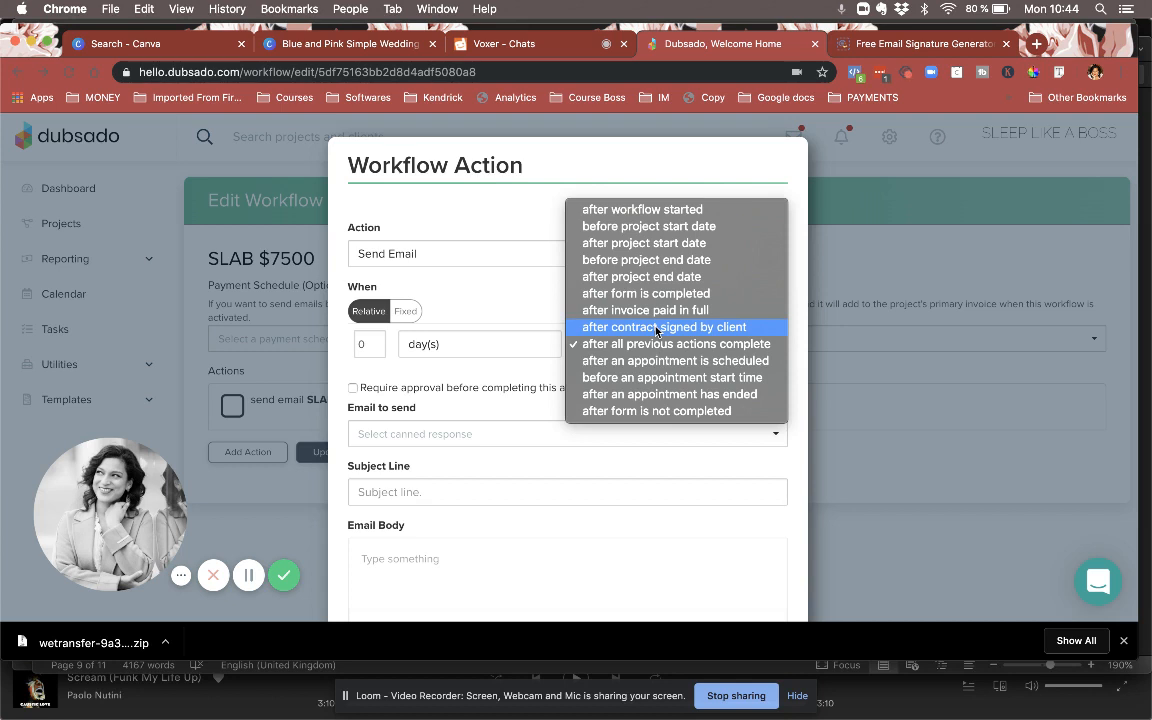
click(656, 330)
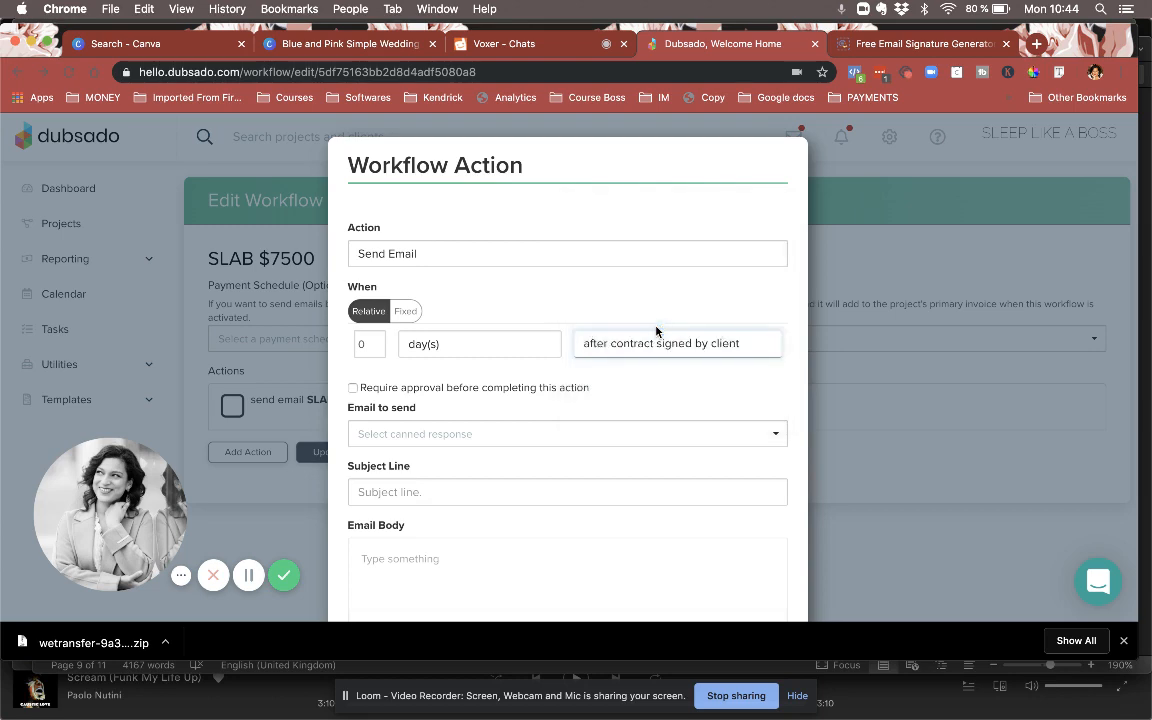
scroll(619, 413, down, 2)
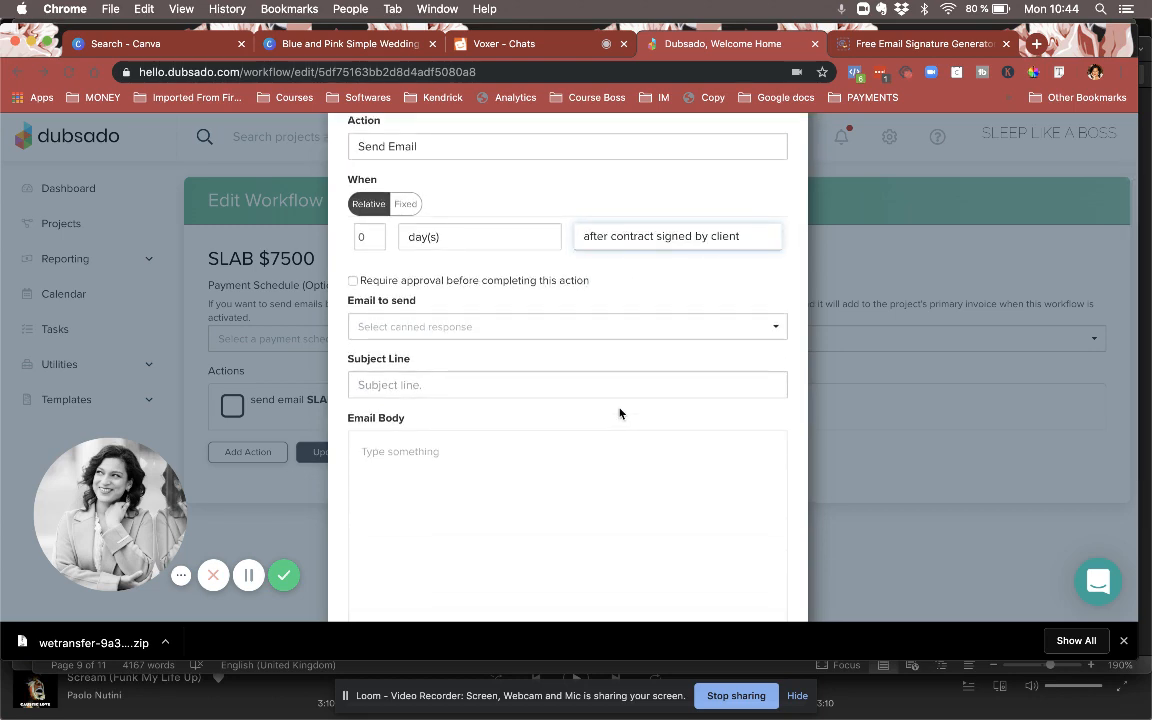
Choose "SLAB Clients - Welcome/Onboarding" as the second action's email, look through its body and apply the action.
click(541, 328)
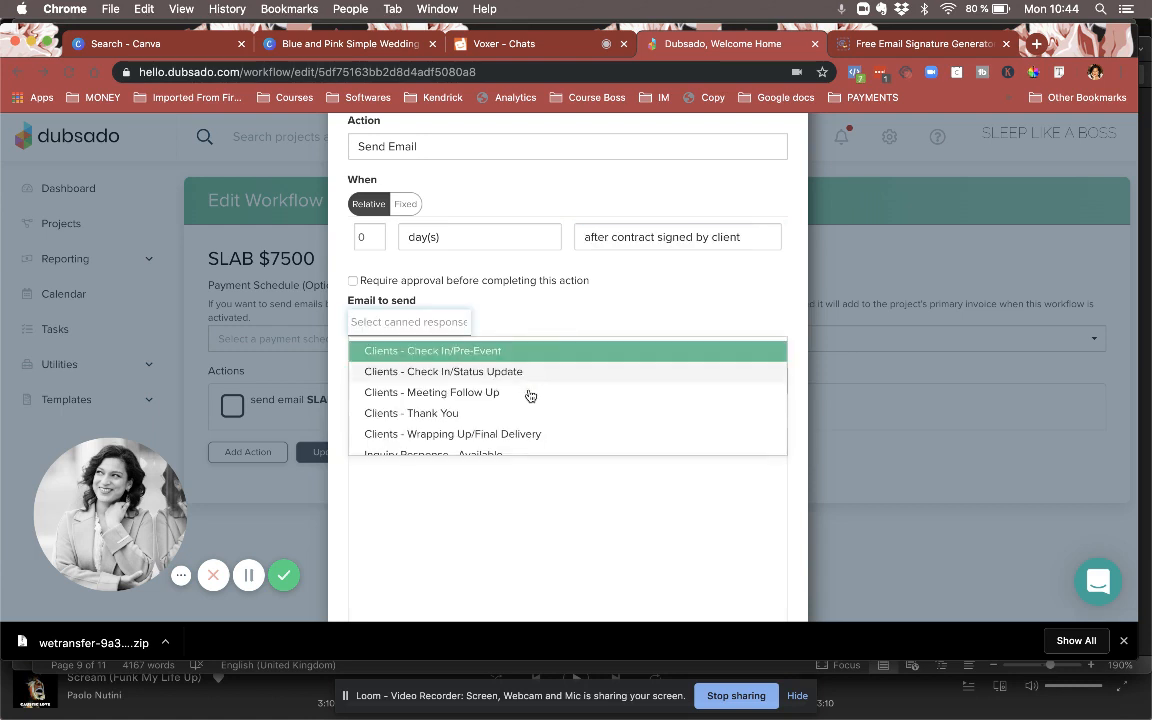
scroll(530, 396, down, 10)
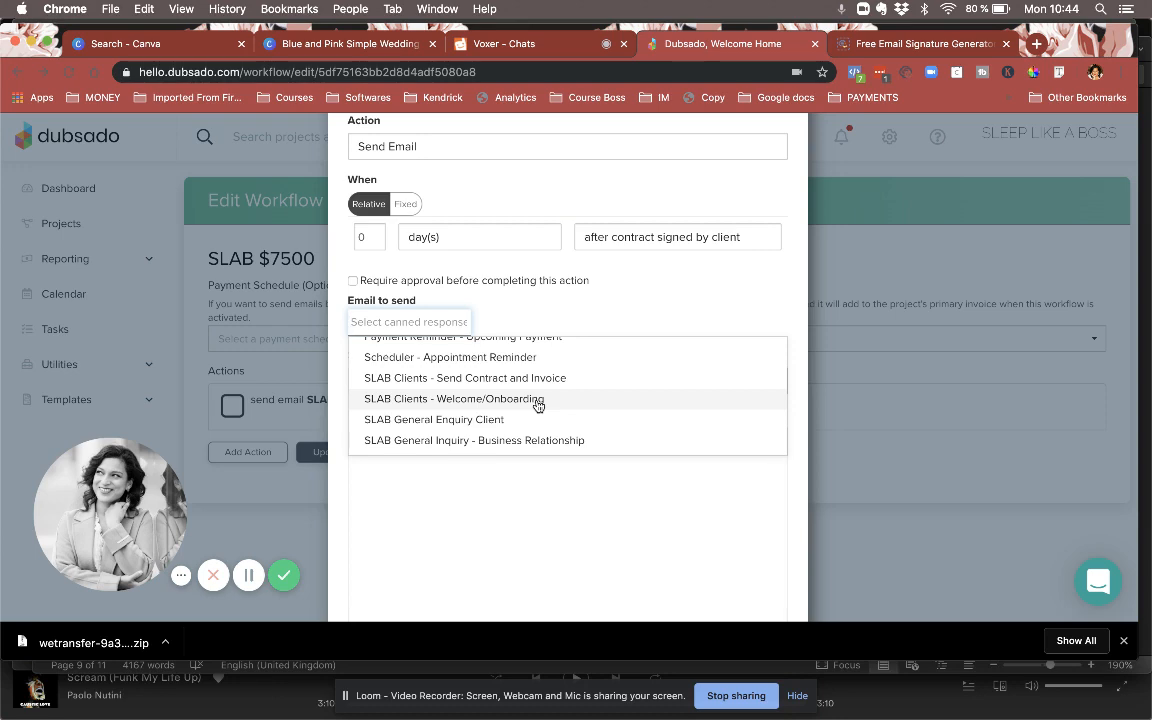
click(538, 400)
scroll(537, 404, down, 2)
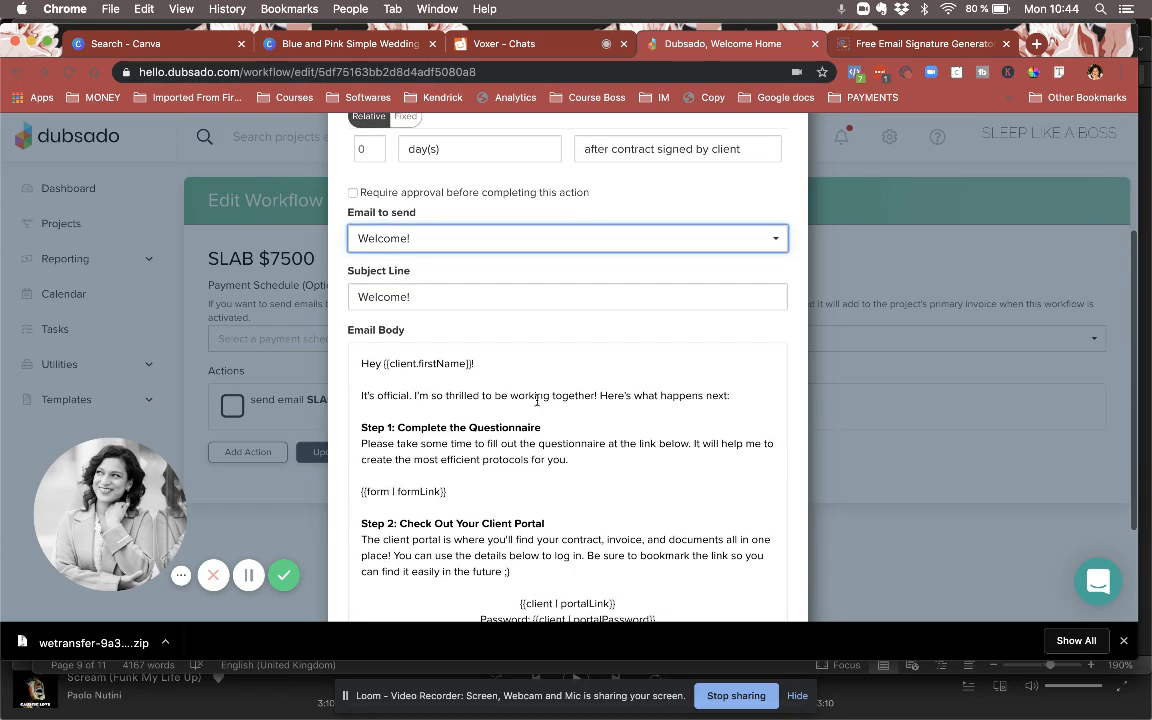
scroll(445, 440, down, 3)
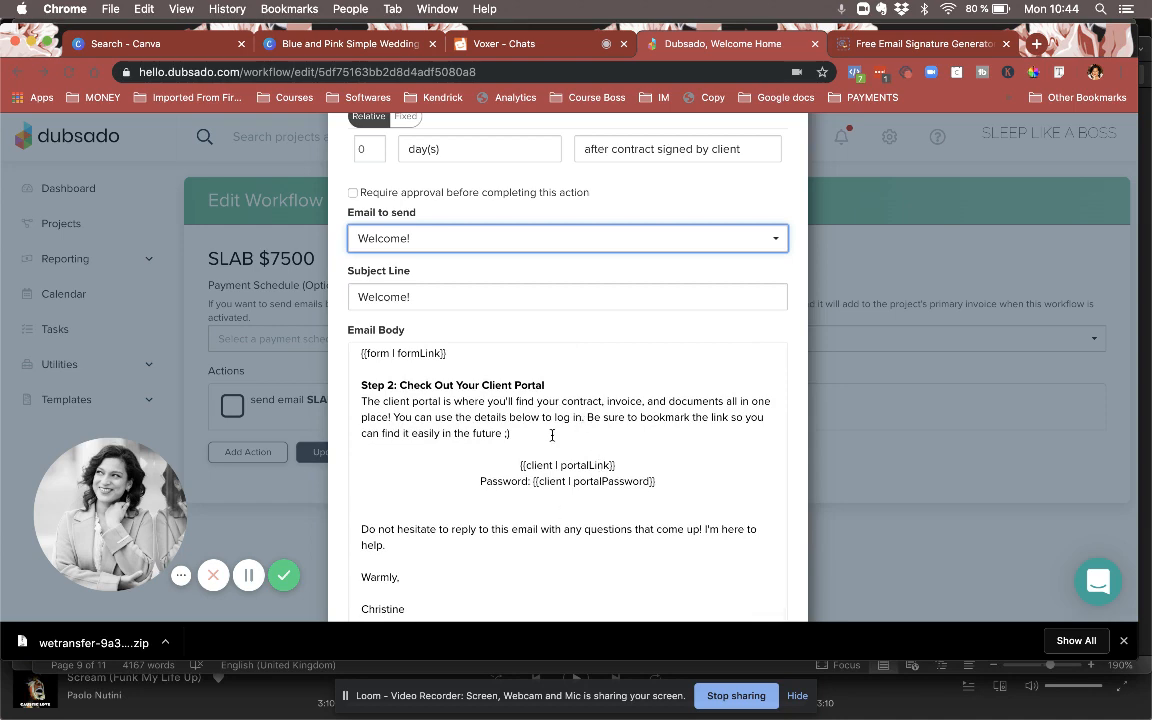
scroll(552, 435, down, 3)
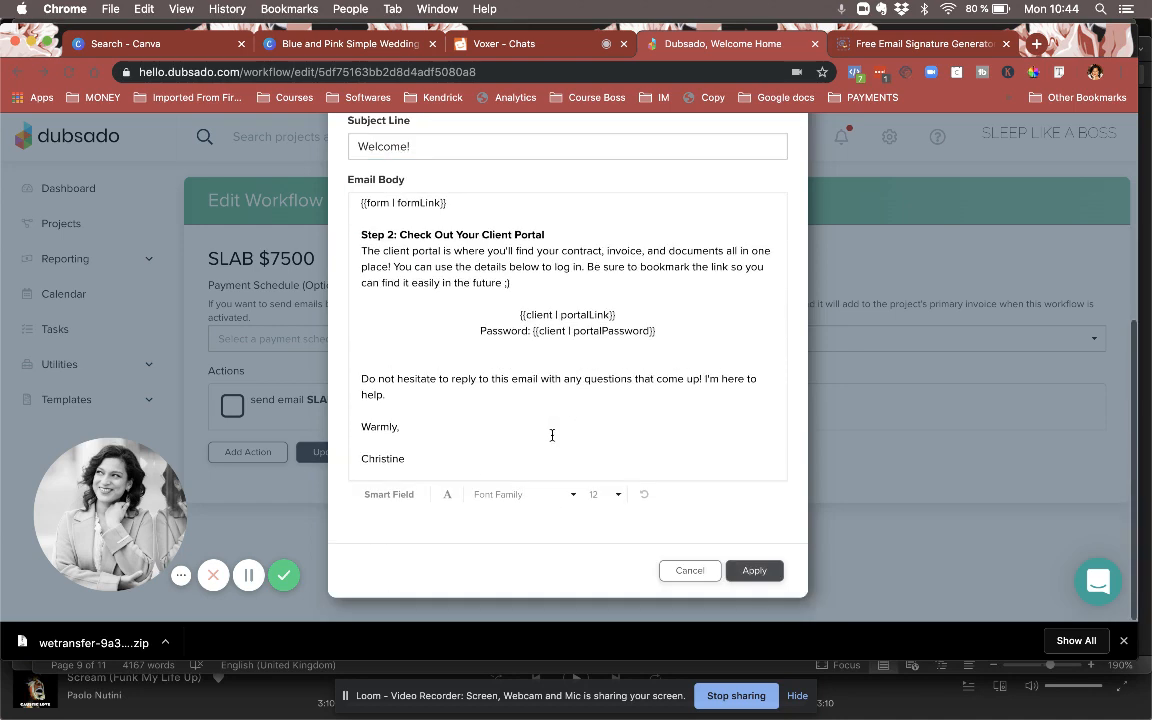
click(765, 572)
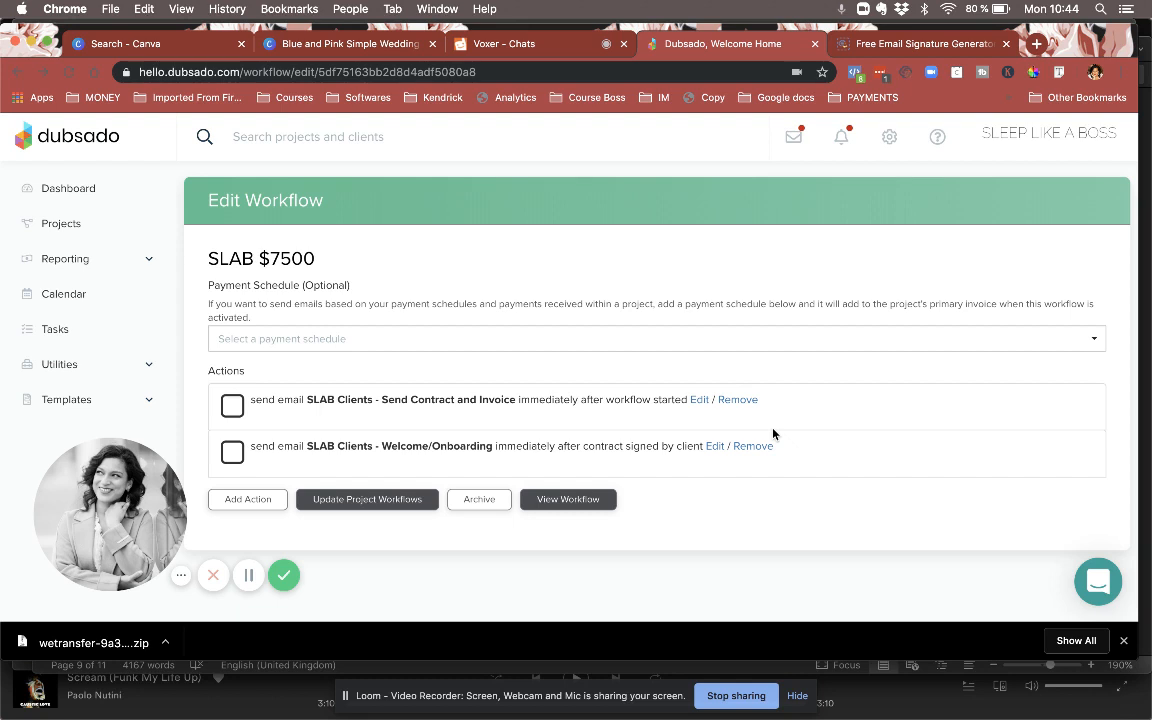
View the SLAB $7500 workflow overview, return to the editing page and show the available template types.
click(566, 500)
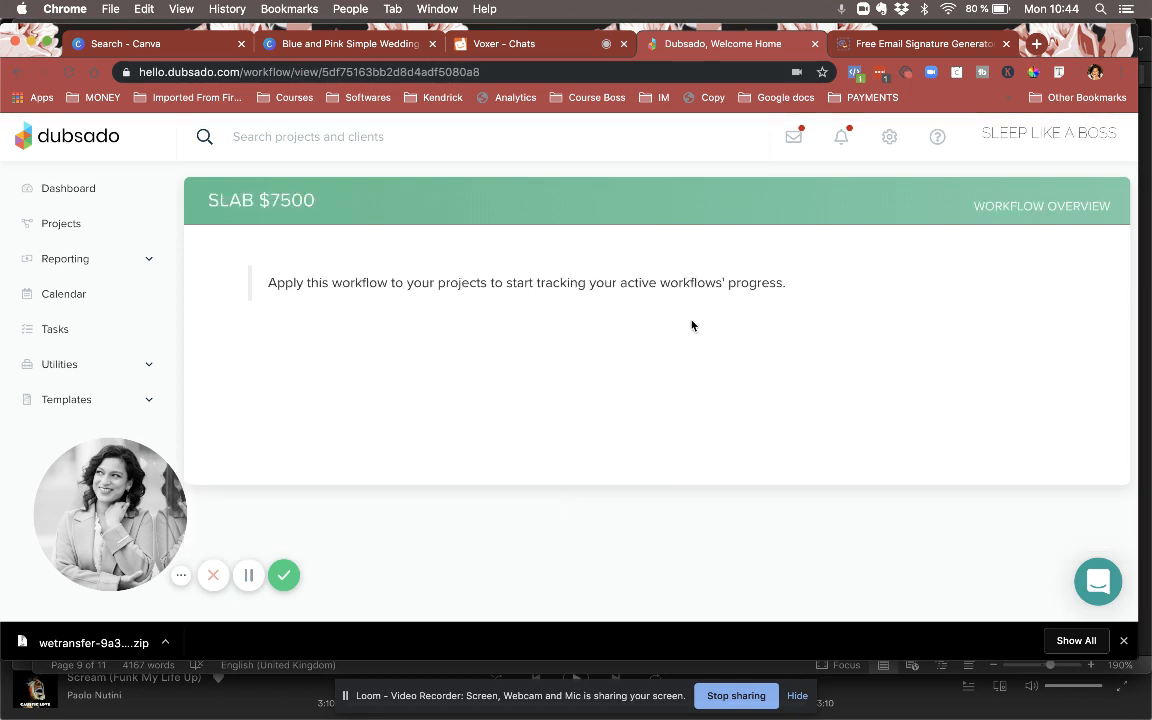
click(19, 73)
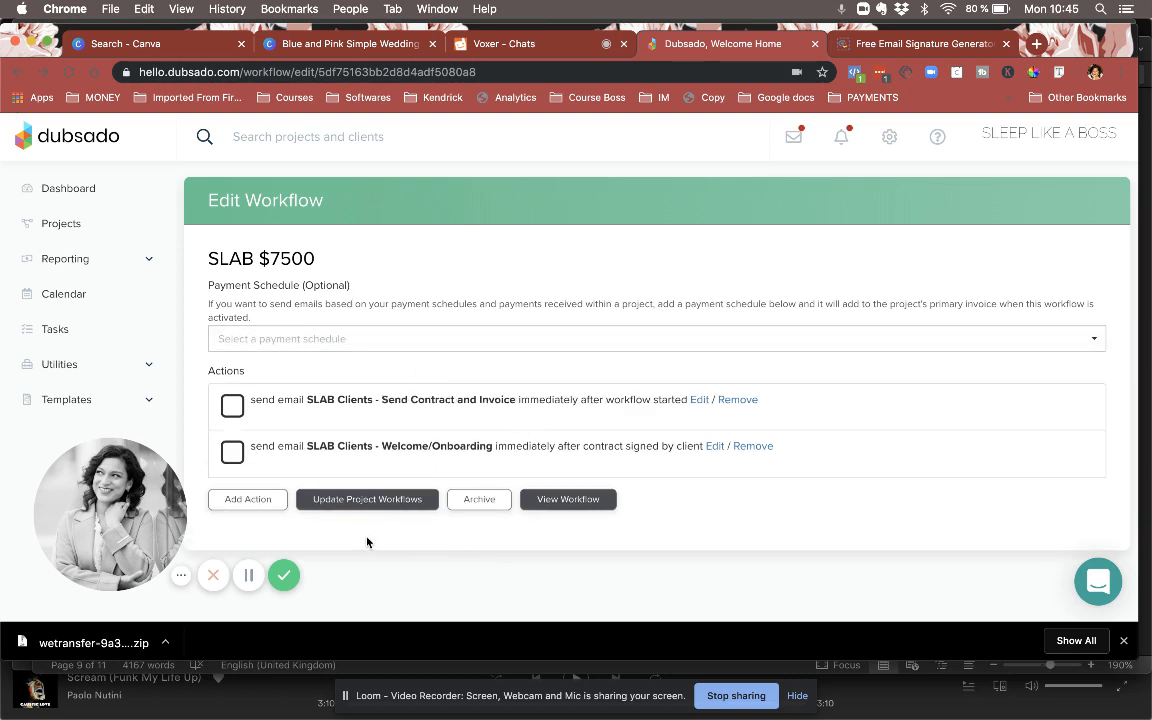
click(130, 399)
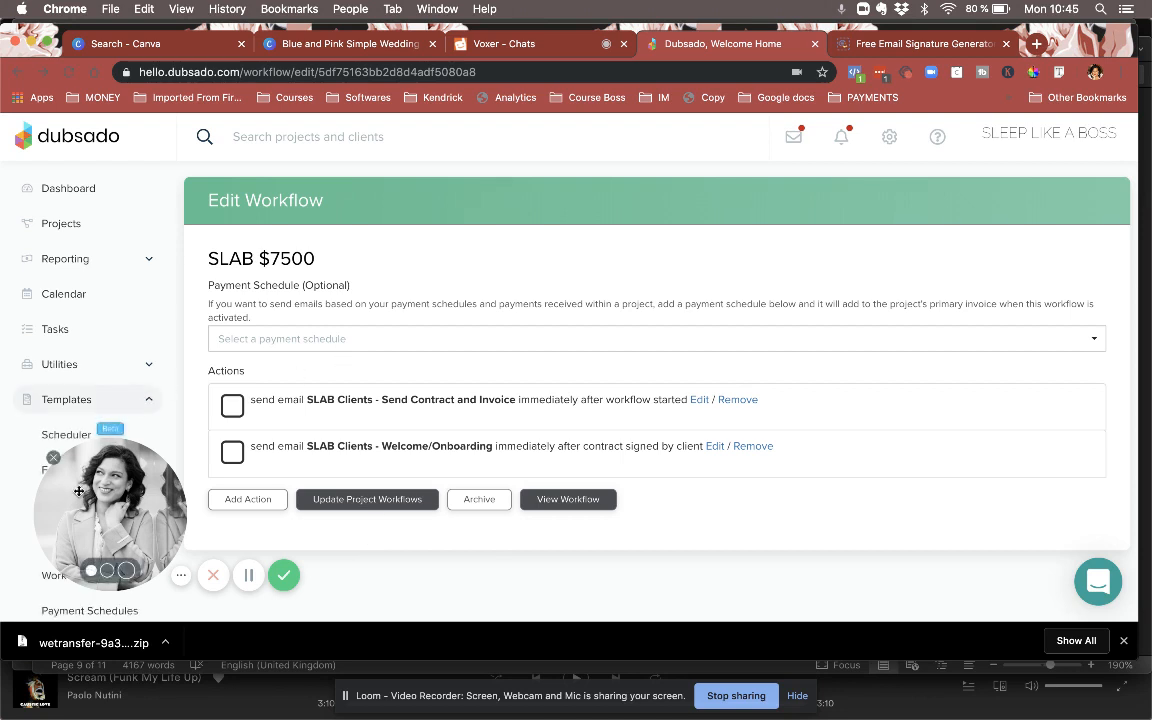
click(72, 587)
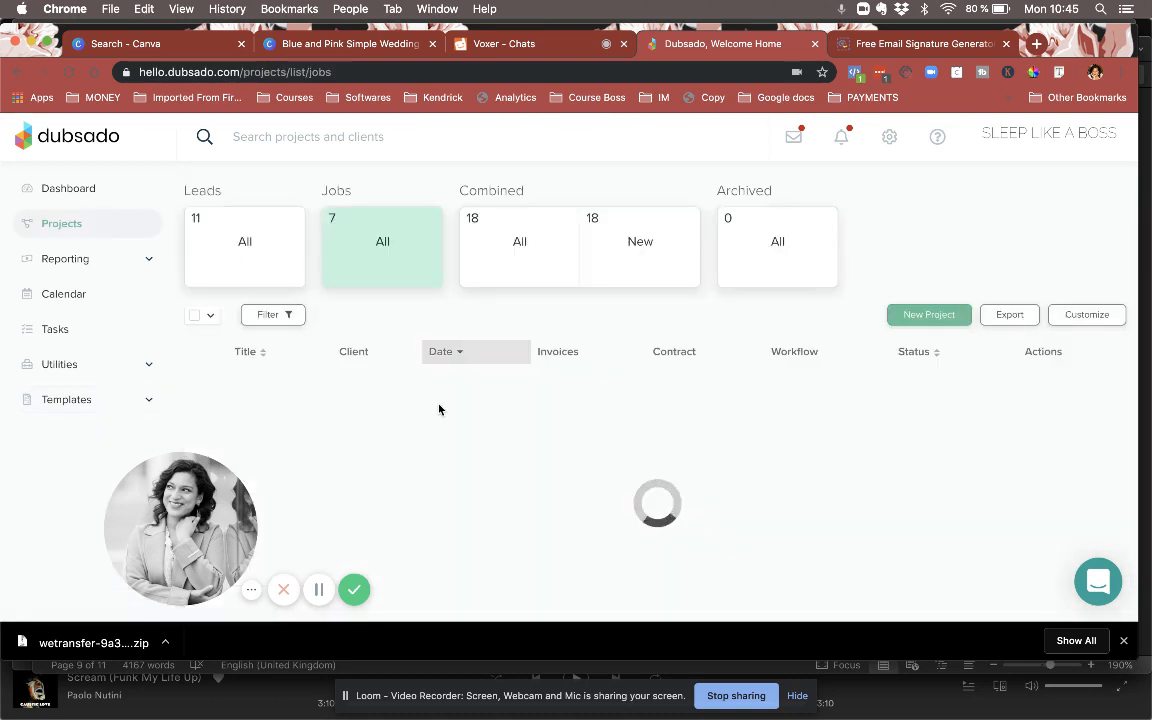
Start a new project titled "Test Client" and assign the existing client "test client test client" to it.
click(928, 314)
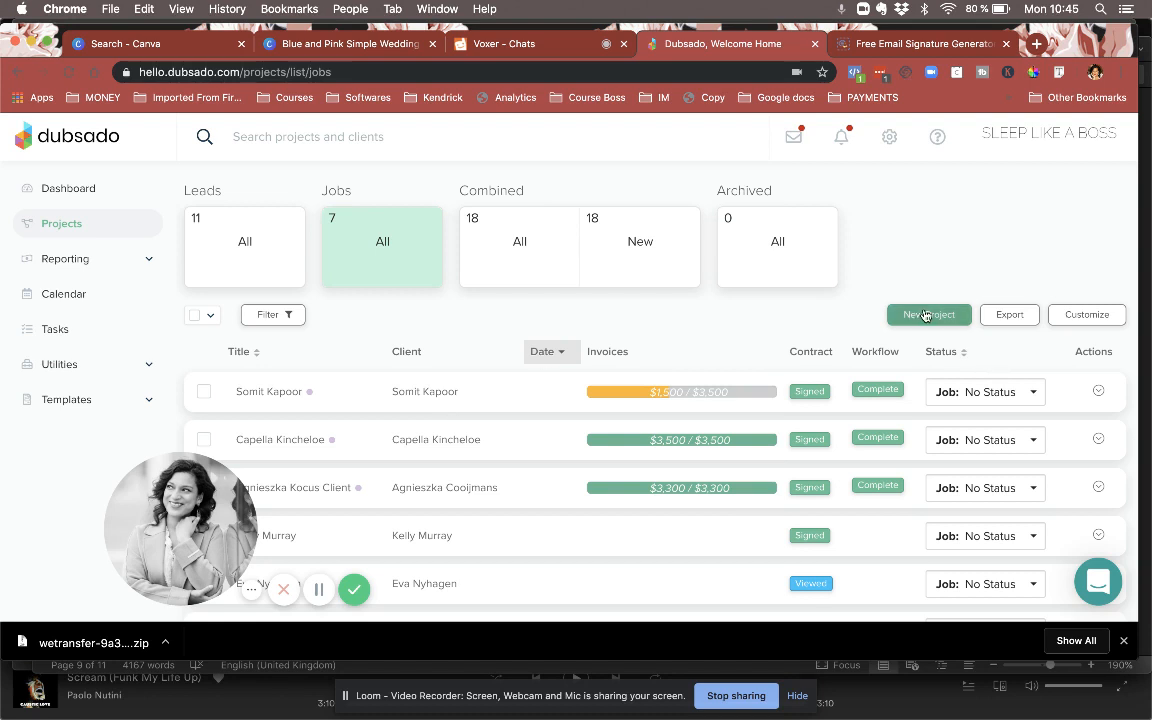
click(514, 262)
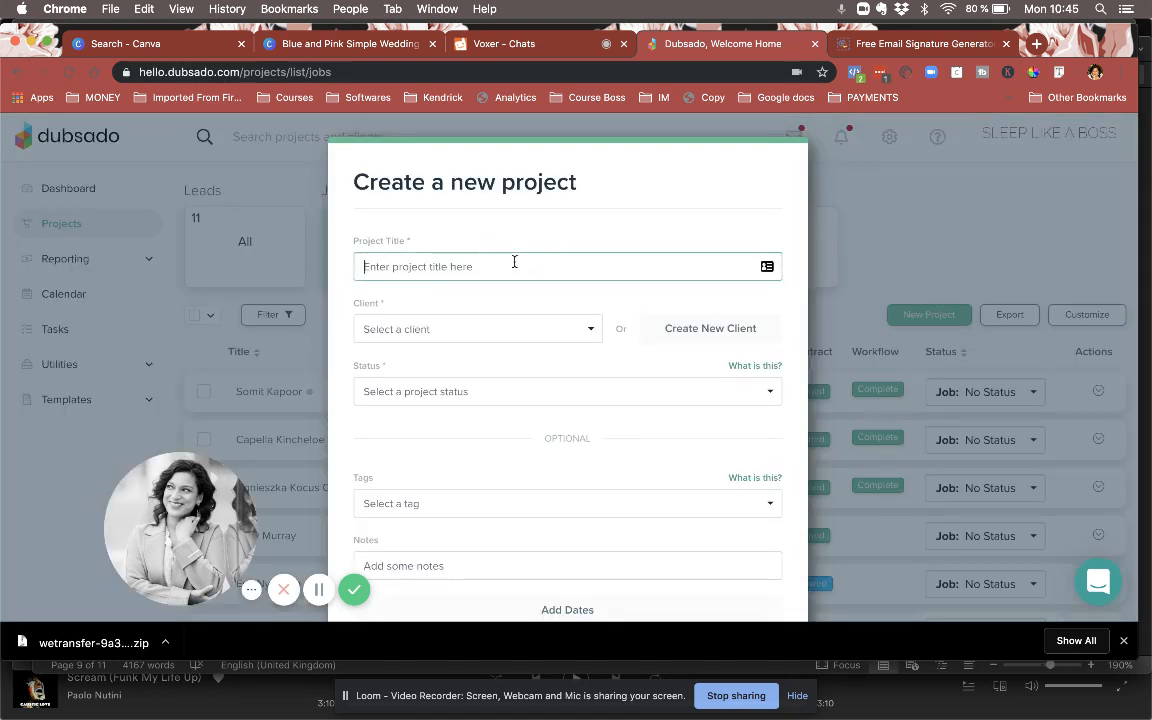
text(Test Client)
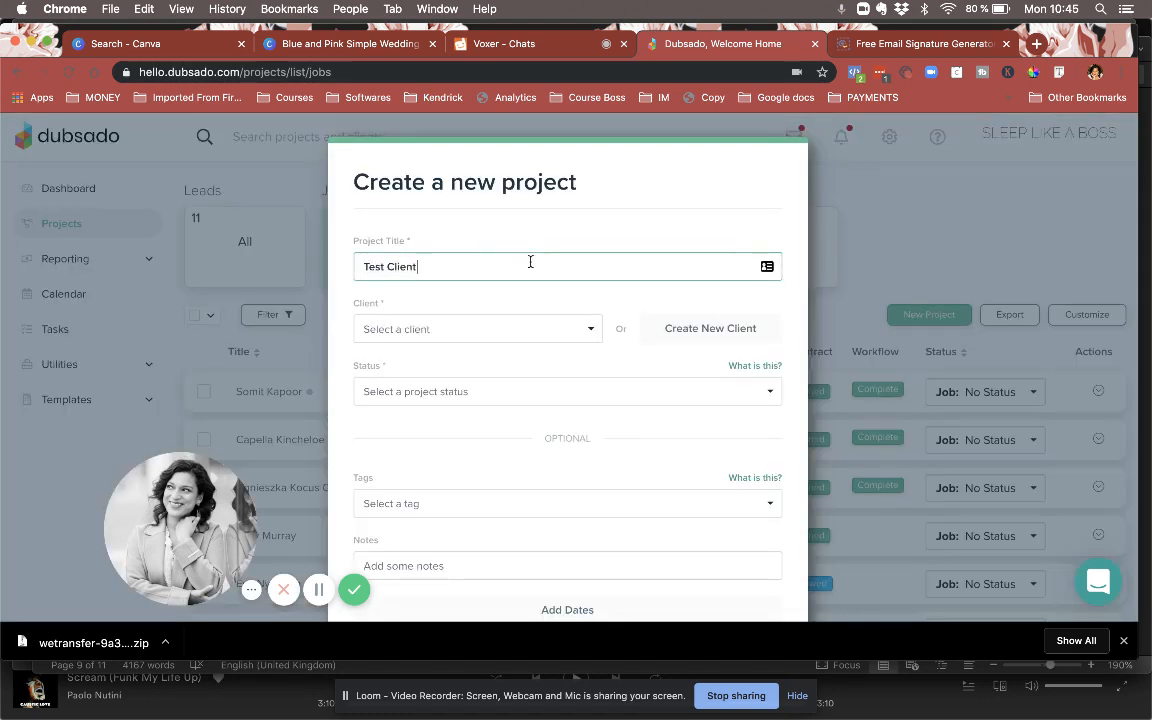
click(666, 329)
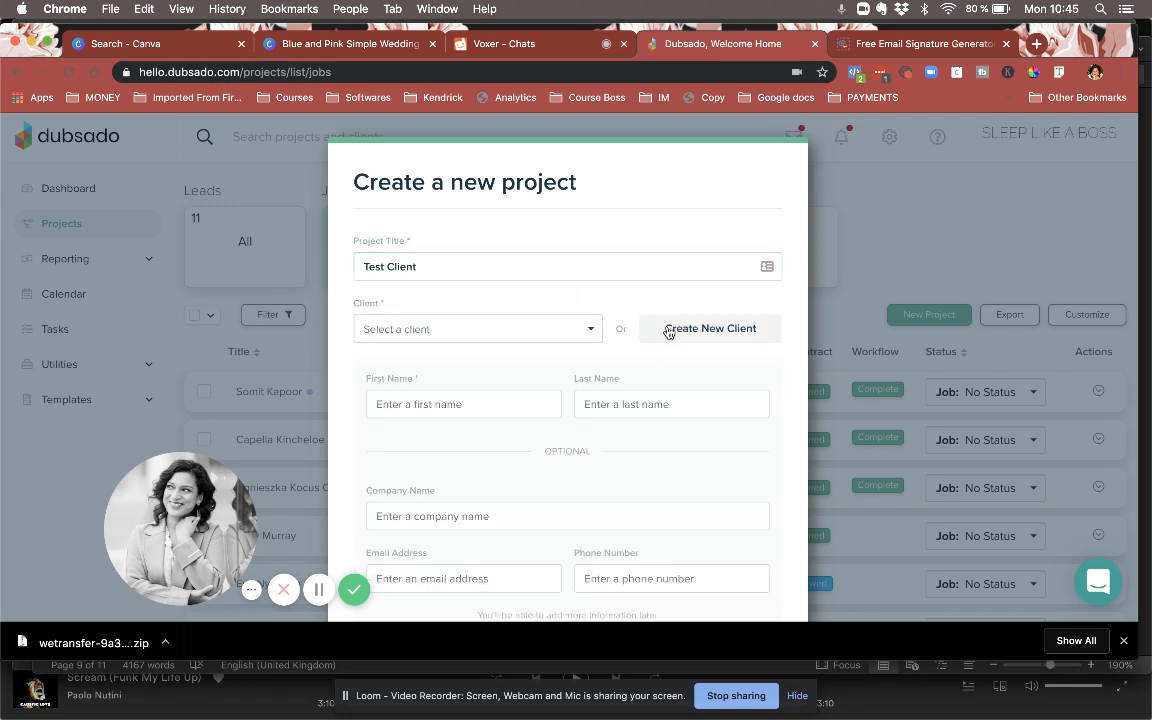
click(451, 403)
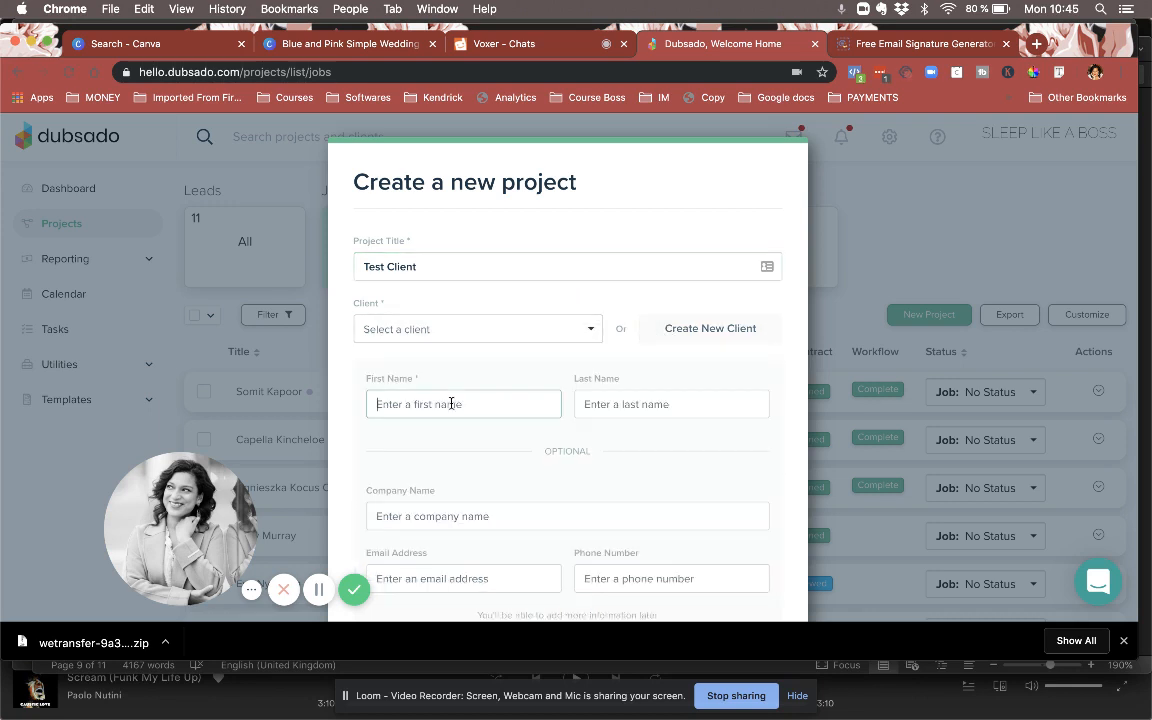
click(486, 326)
scroll(471, 442, down, 5)
scroll(471, 442, down, 3)
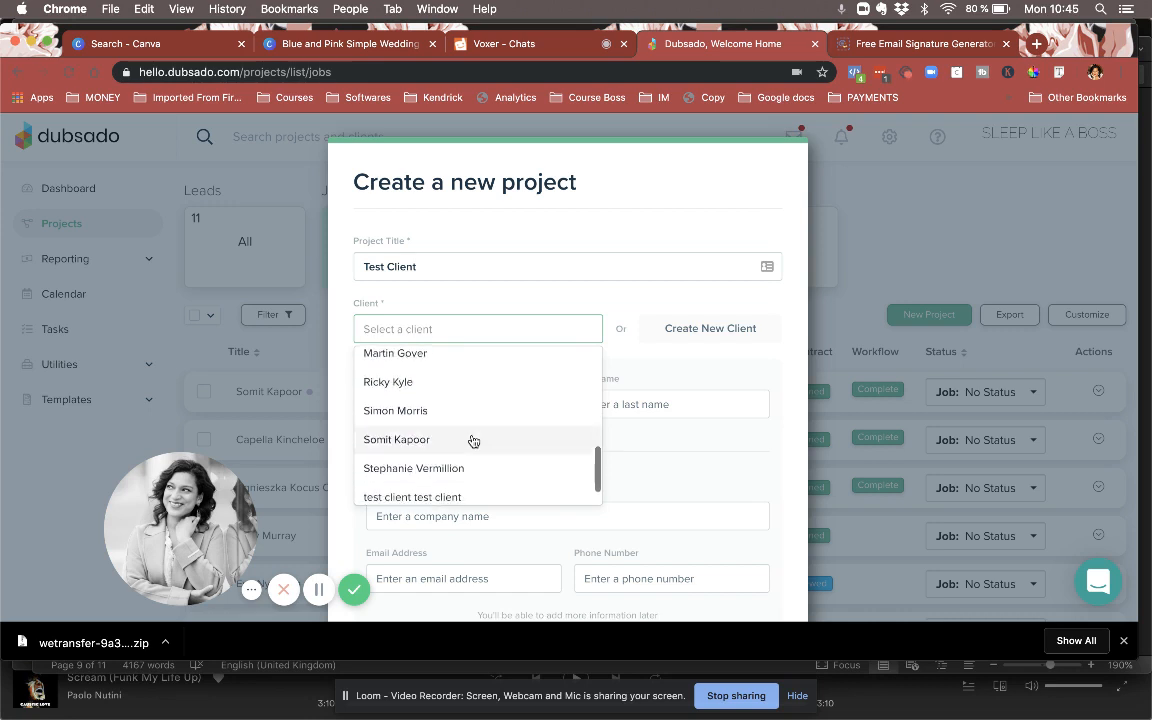
click(450, 462)
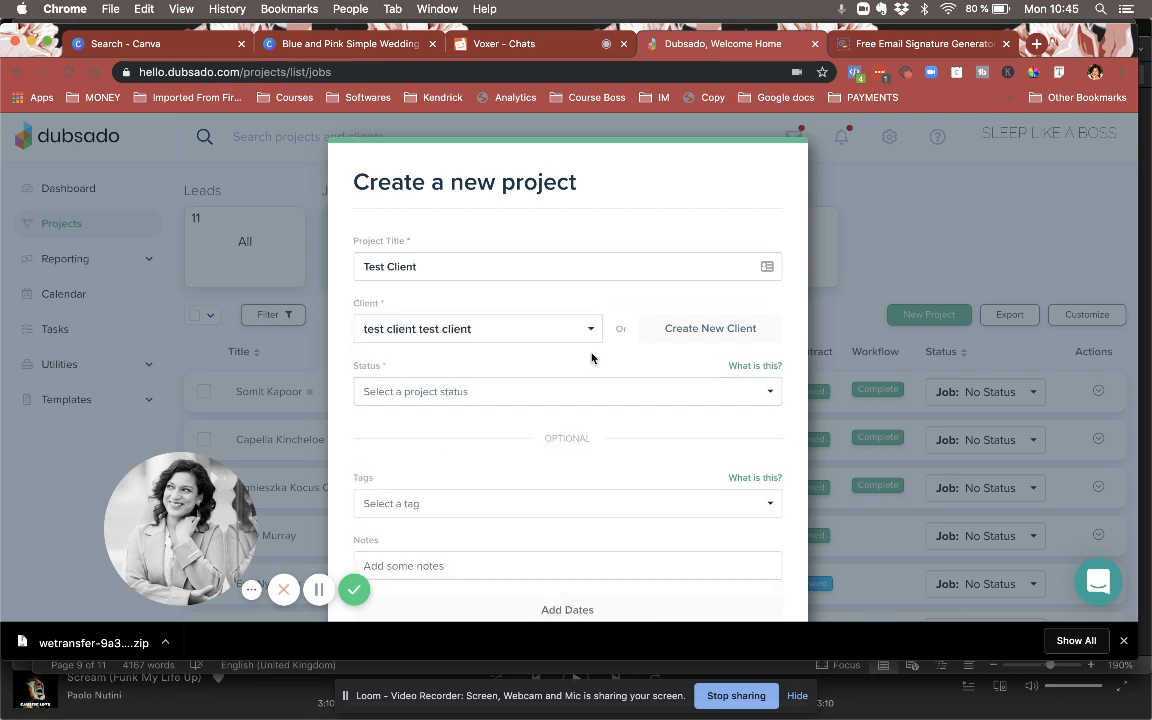
Give the new project the Job: No Status status and the "sleep client" tag, and create it.
scroll(560, 335, down, 2)
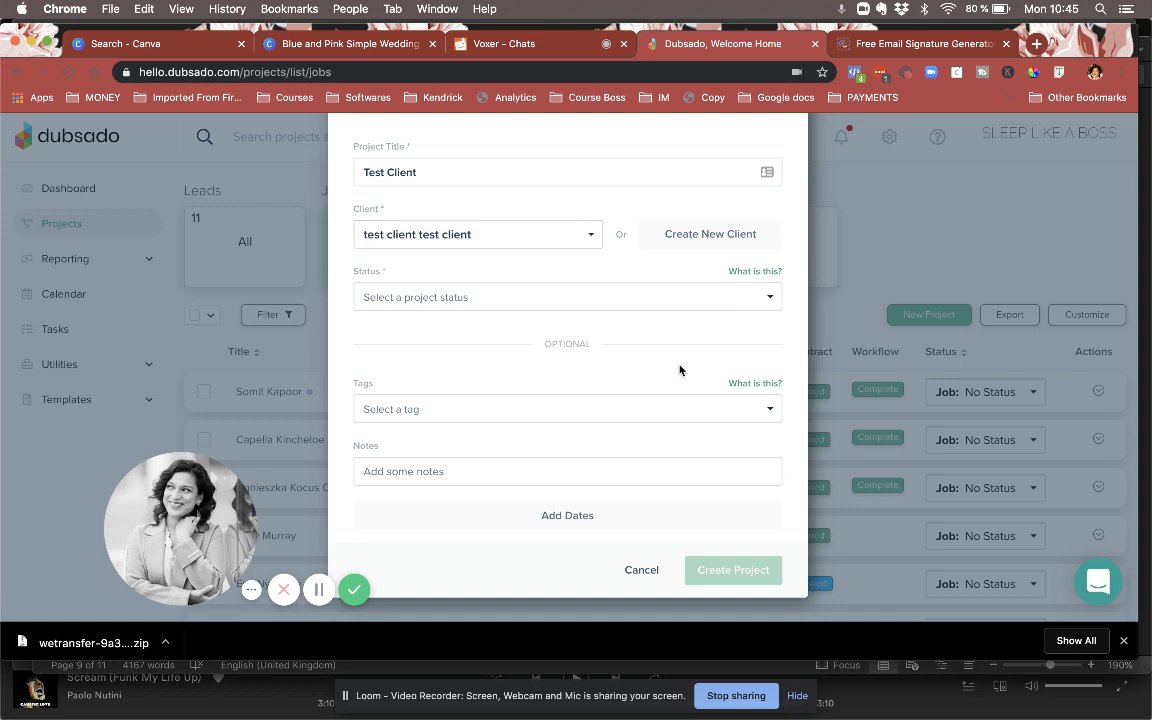
click(724, 292)
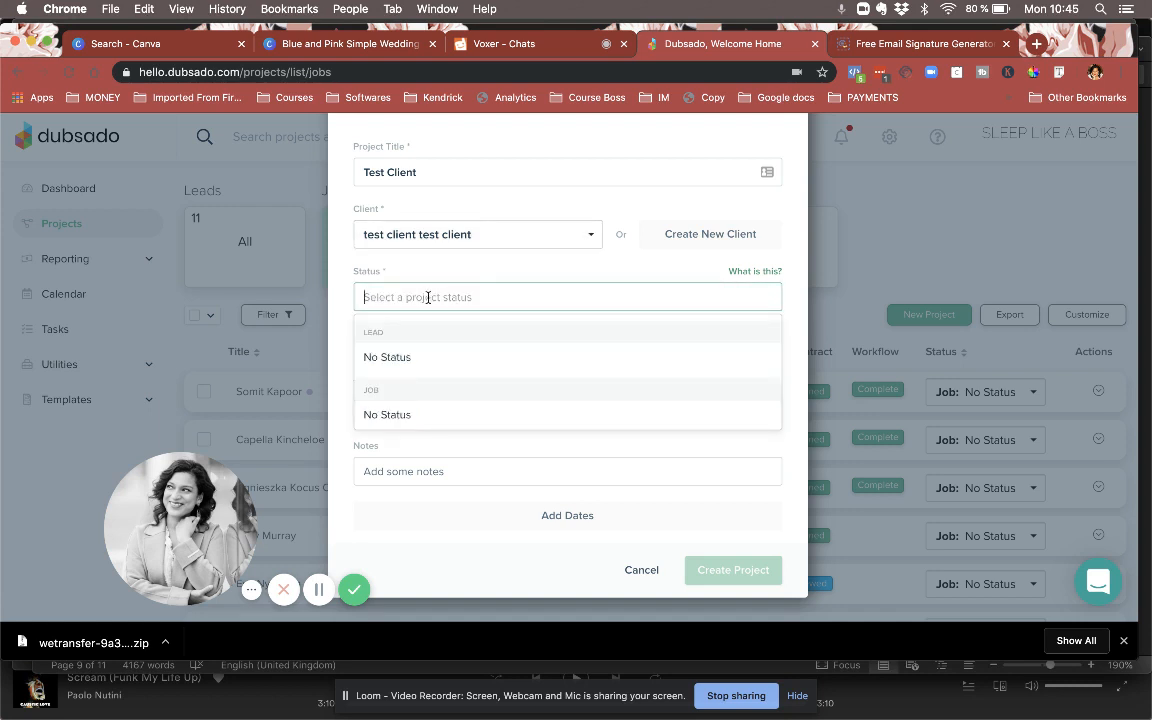
click(393, 413)
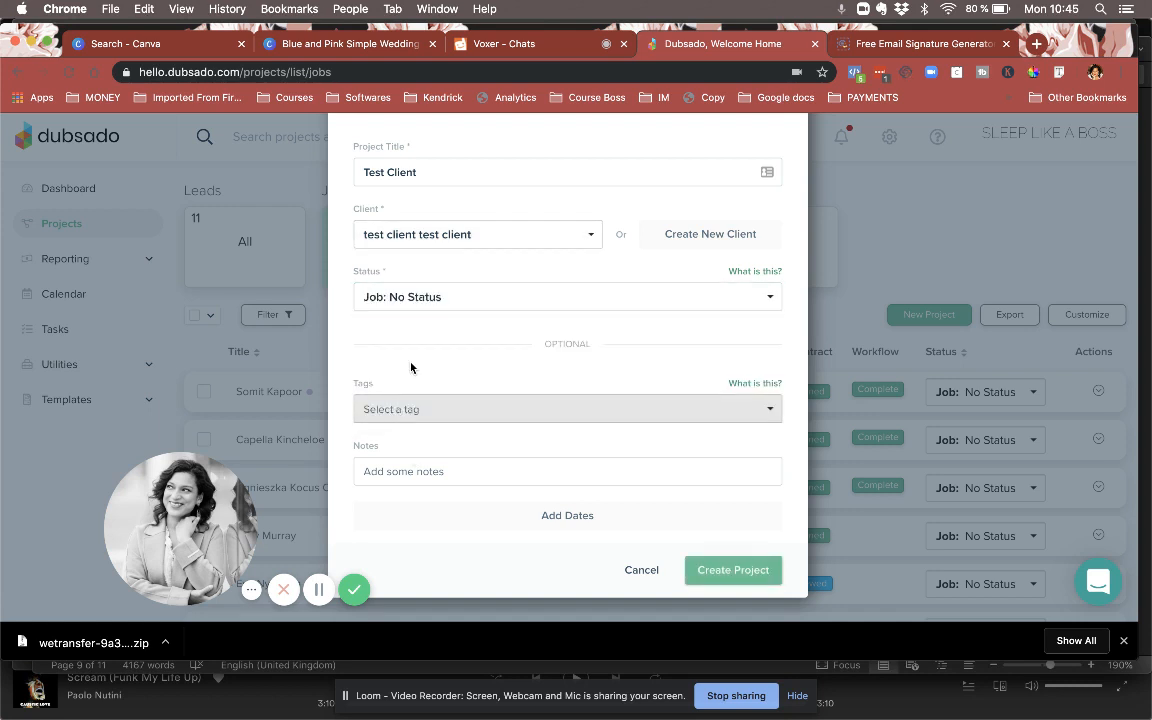
click(561, 404)
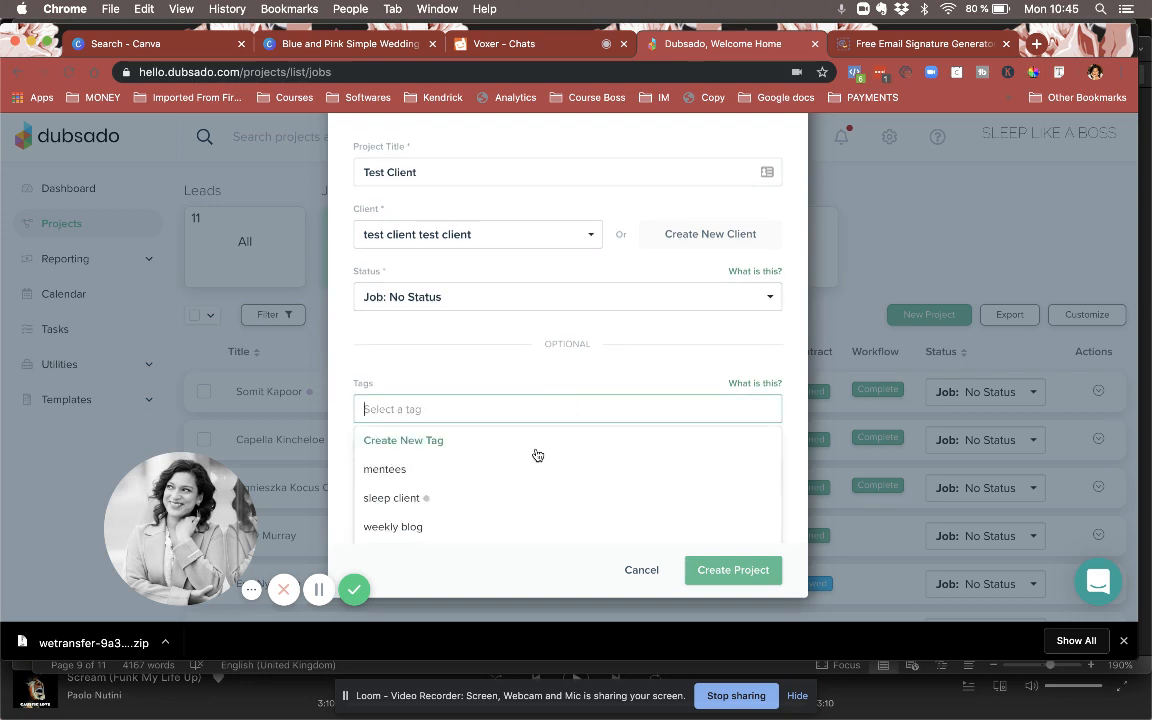
click(432, 471)
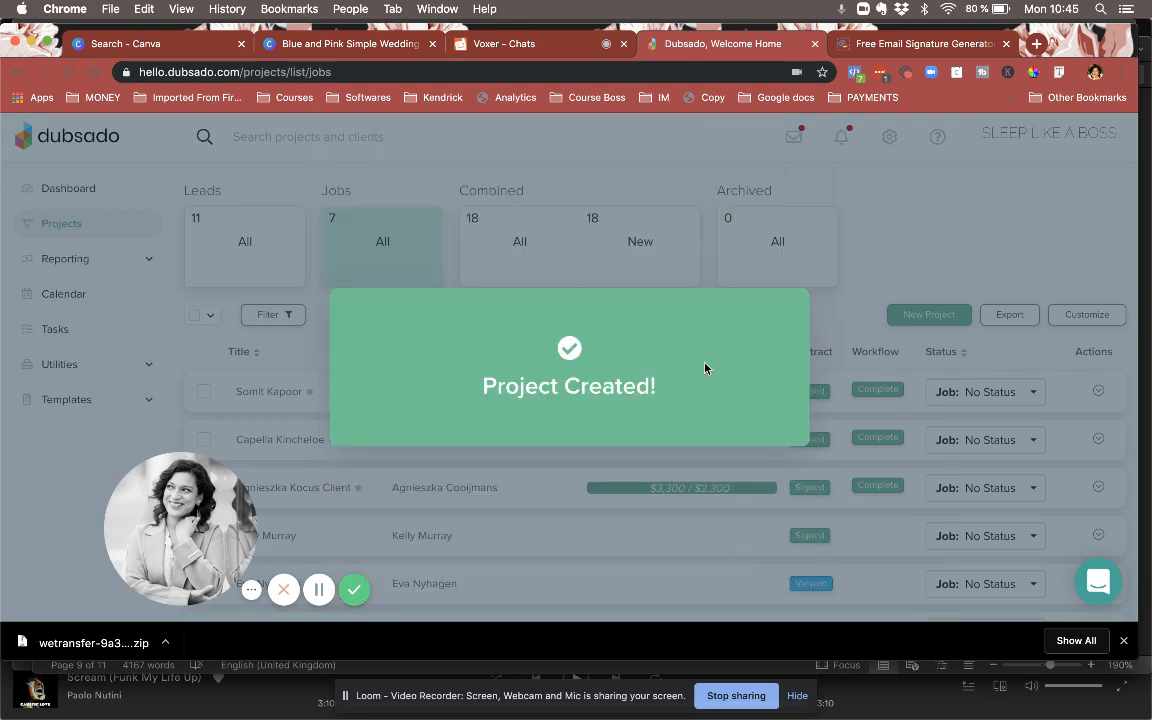
Add the "SLAB contract $7500" contract to the Test Client project without sending it, and close the preview.
scroll(455, 431, down, 5)
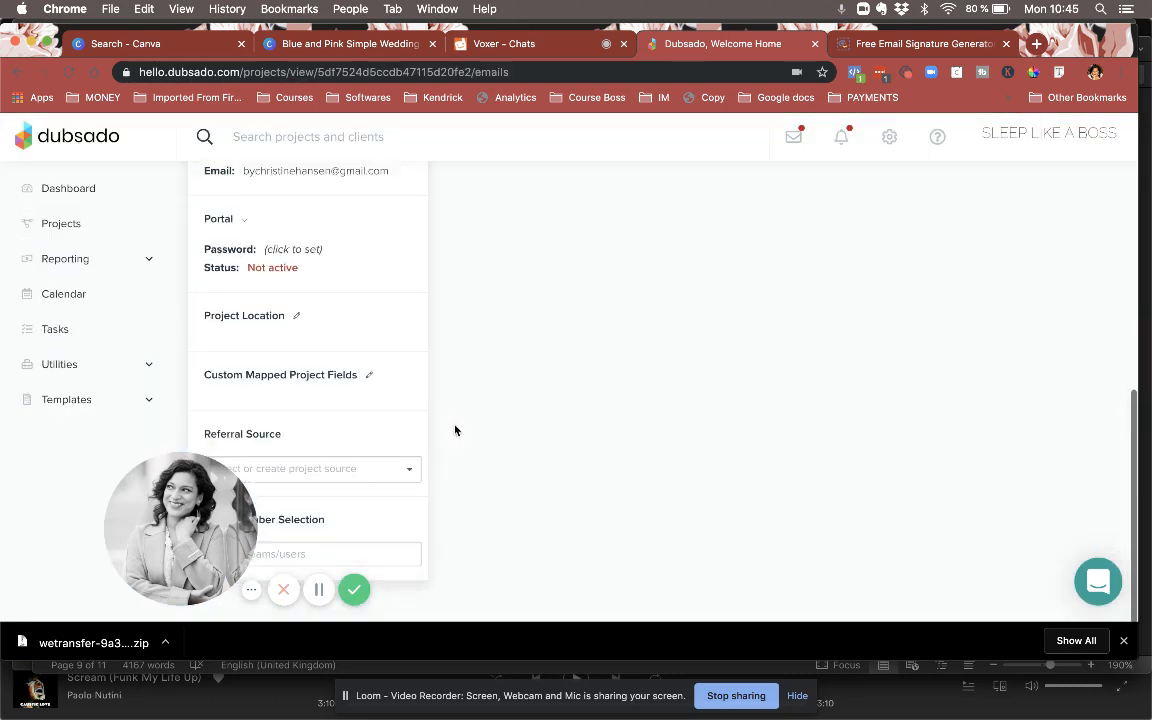
scroll(455, 431, up, 10)
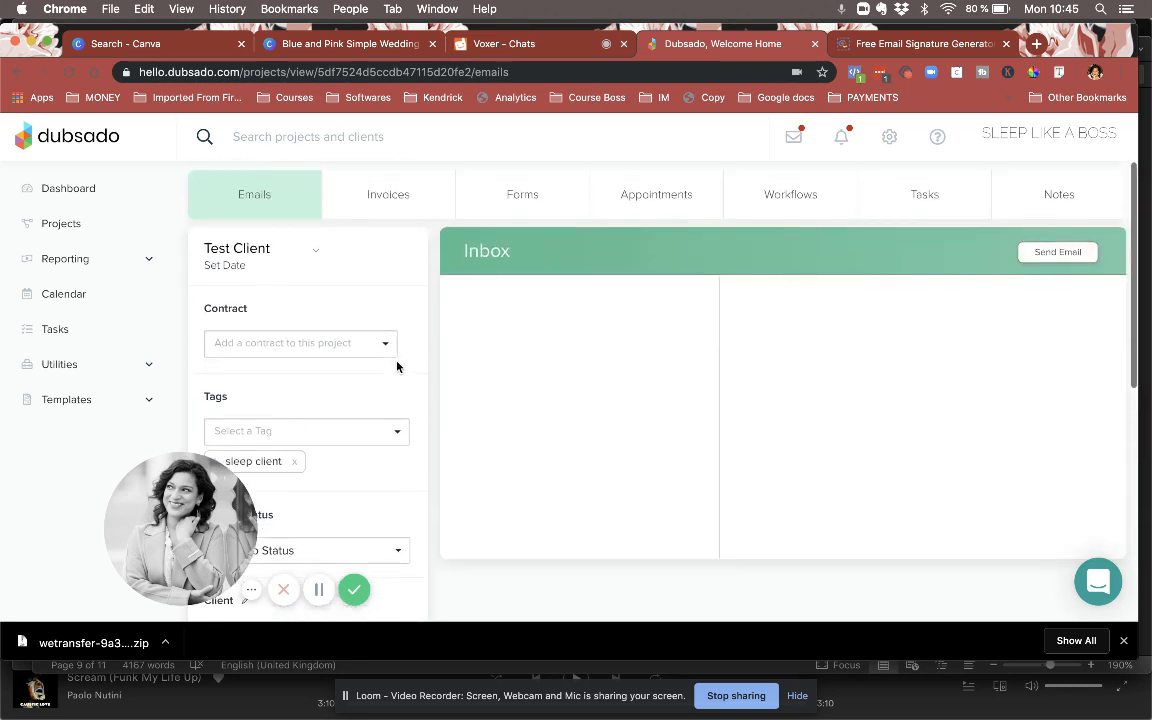
click(390, 350)
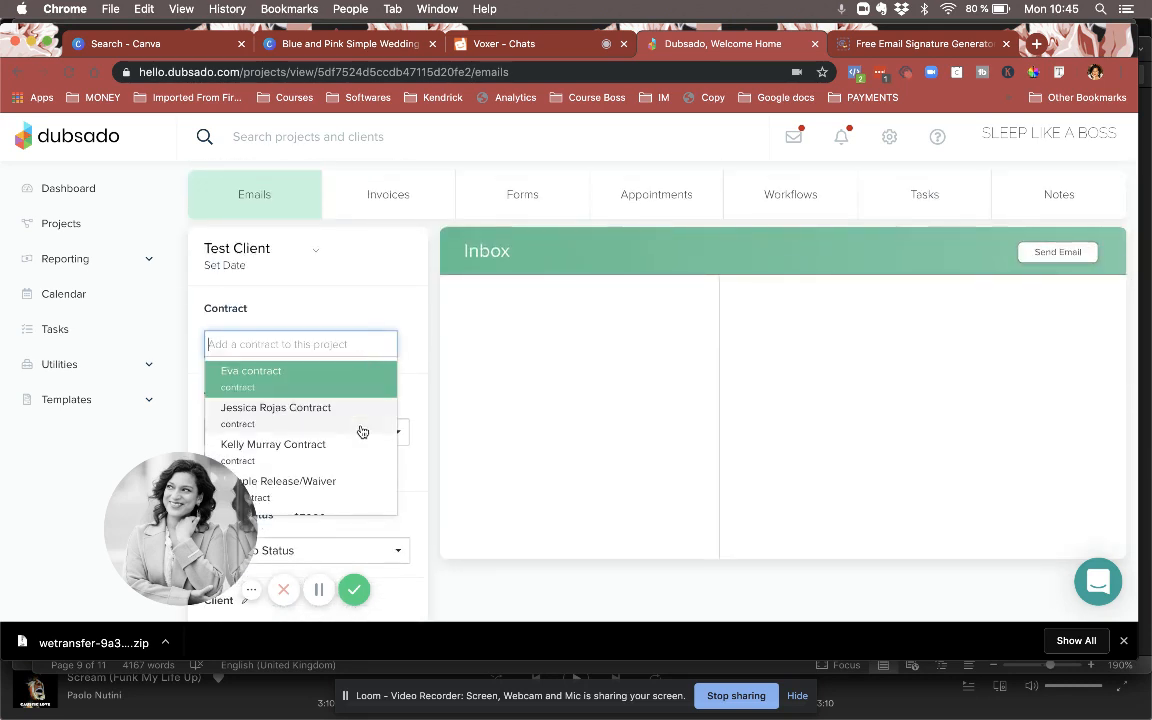
scroll(362, 431, down, 3)
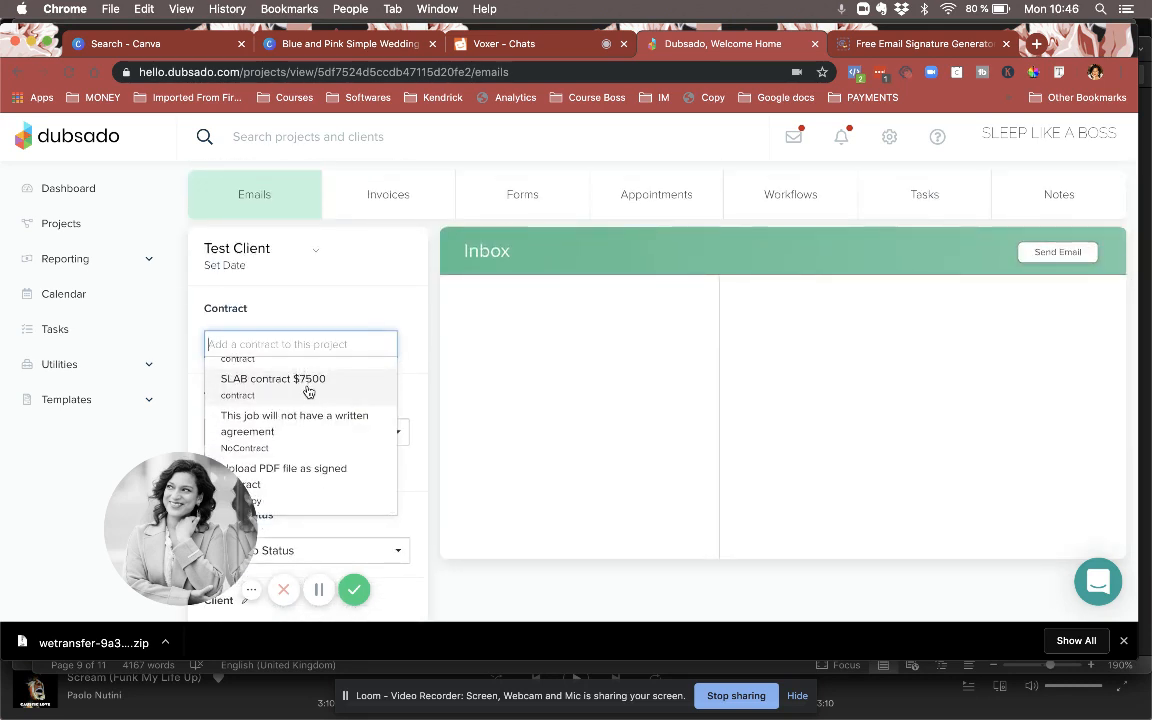
scroll(308, 391, up, 1)
scroll(308, 391, down, 1)
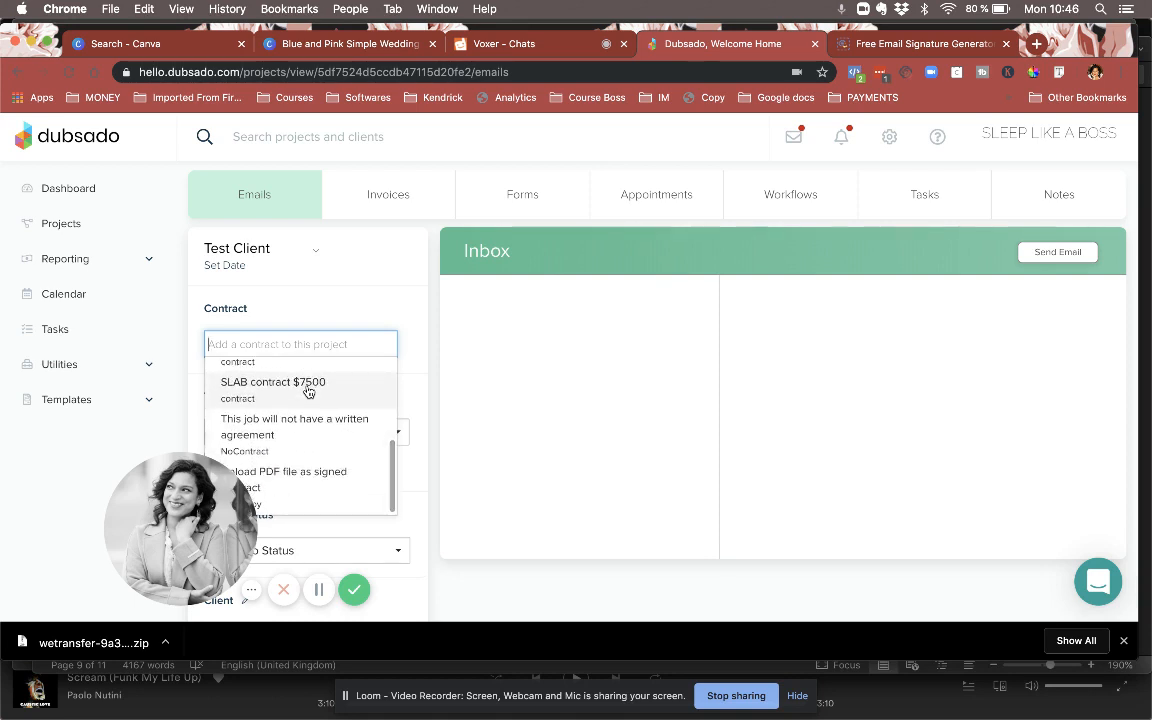
click(308, 391)
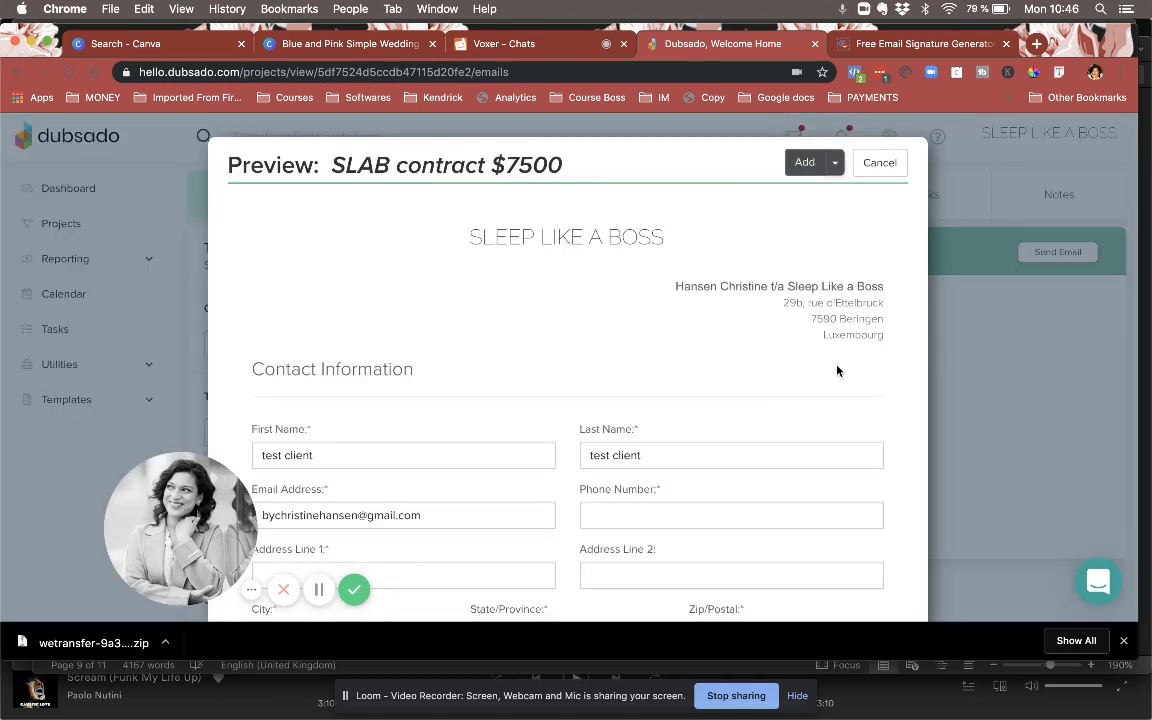
click(805, 162)
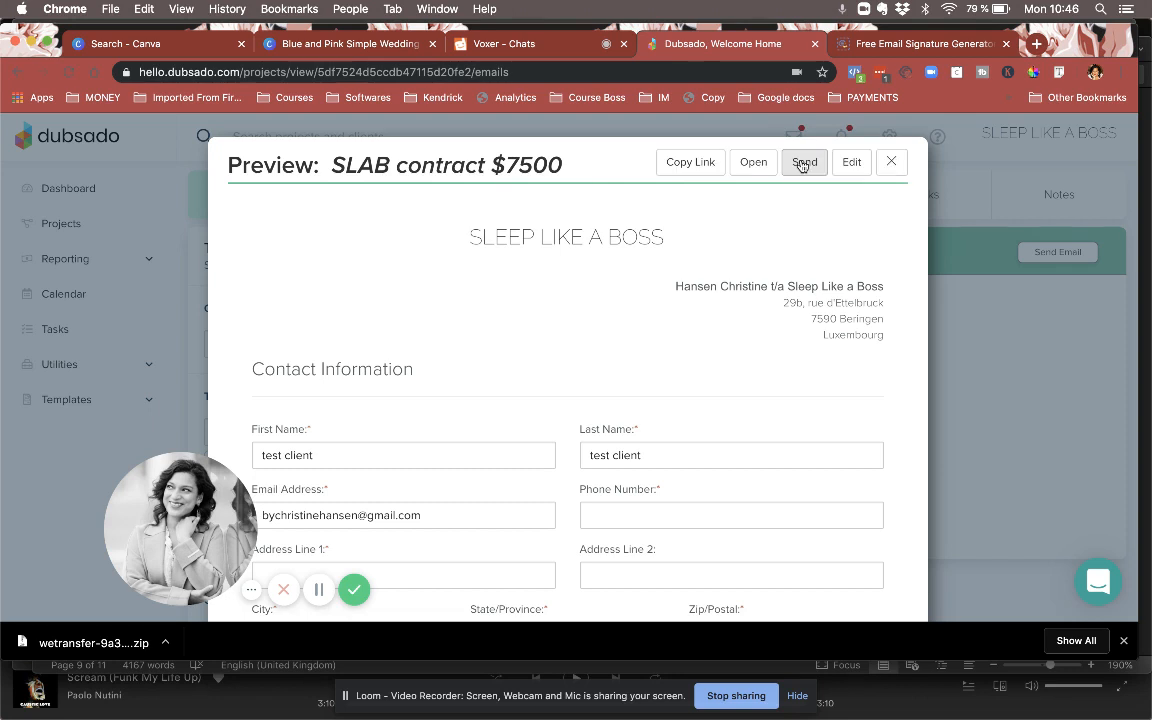
click(890, 161)
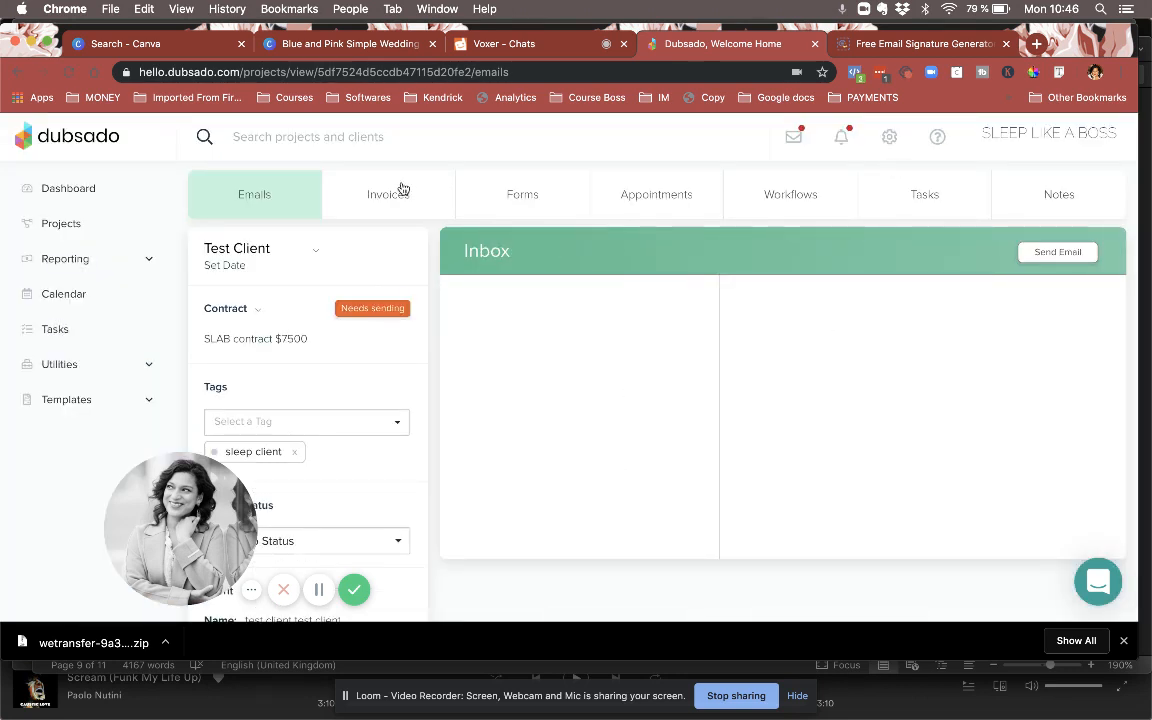
Add the Intake Questionnaire form to the Test Client project and close its preview.
click(518, 187)
click(590, 308)
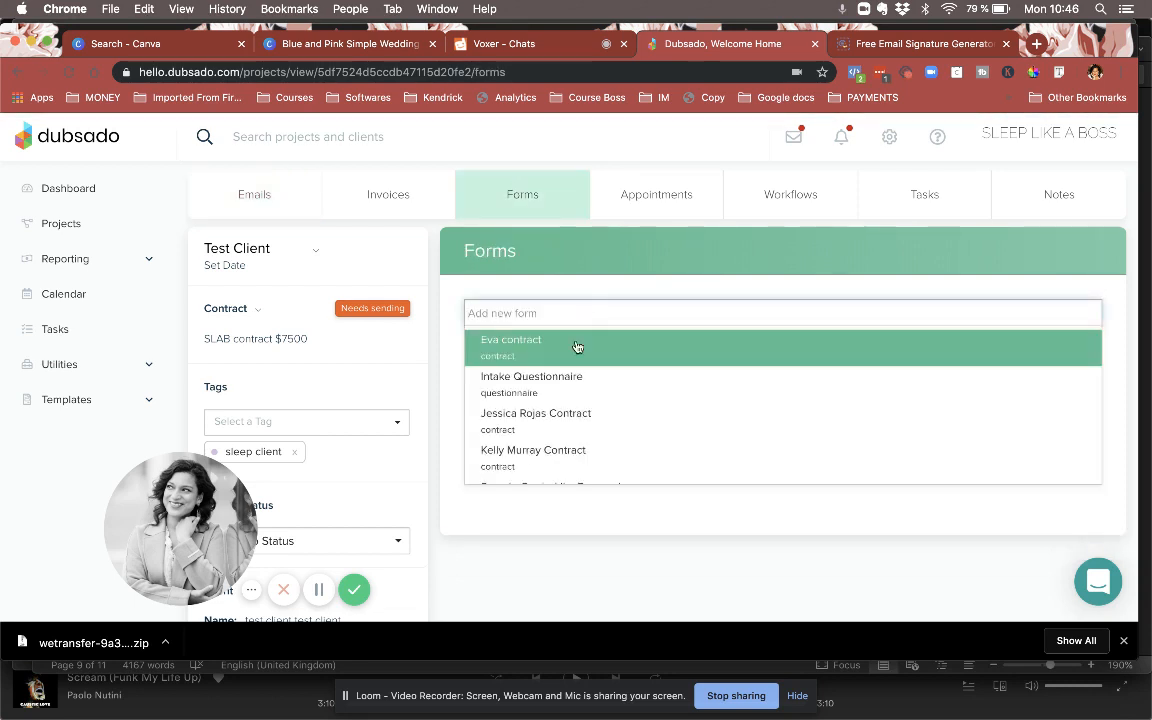
click(560, 390)
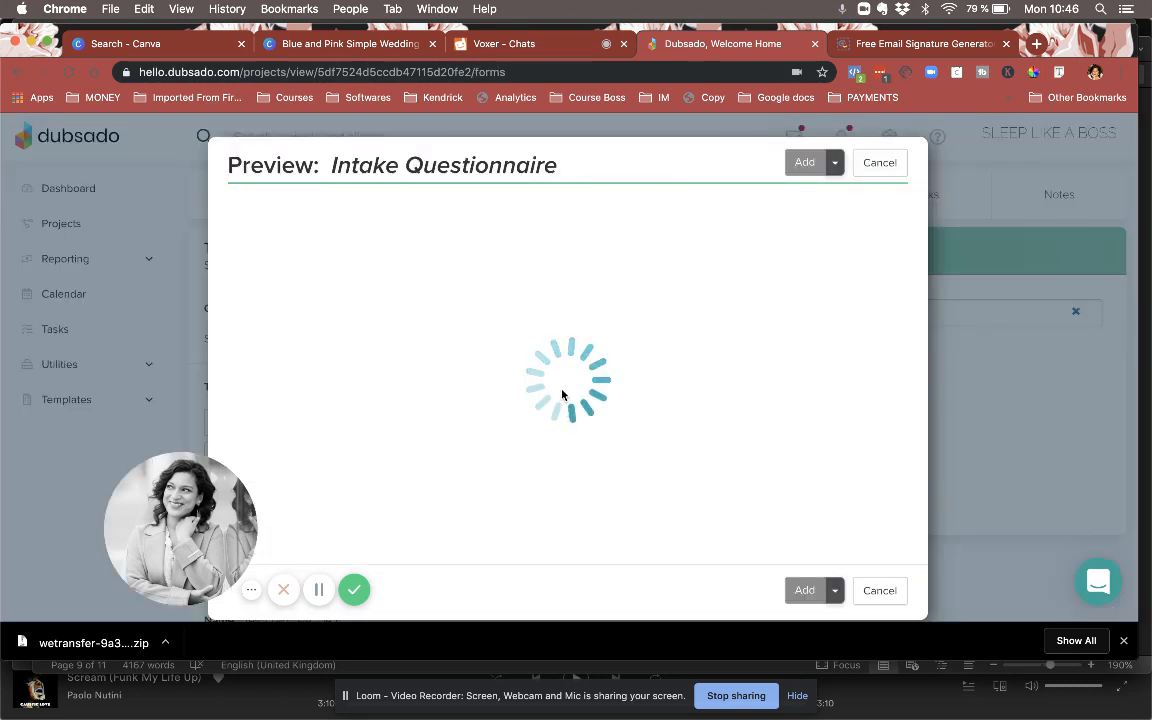
click(805, 162)
click(893, 164)
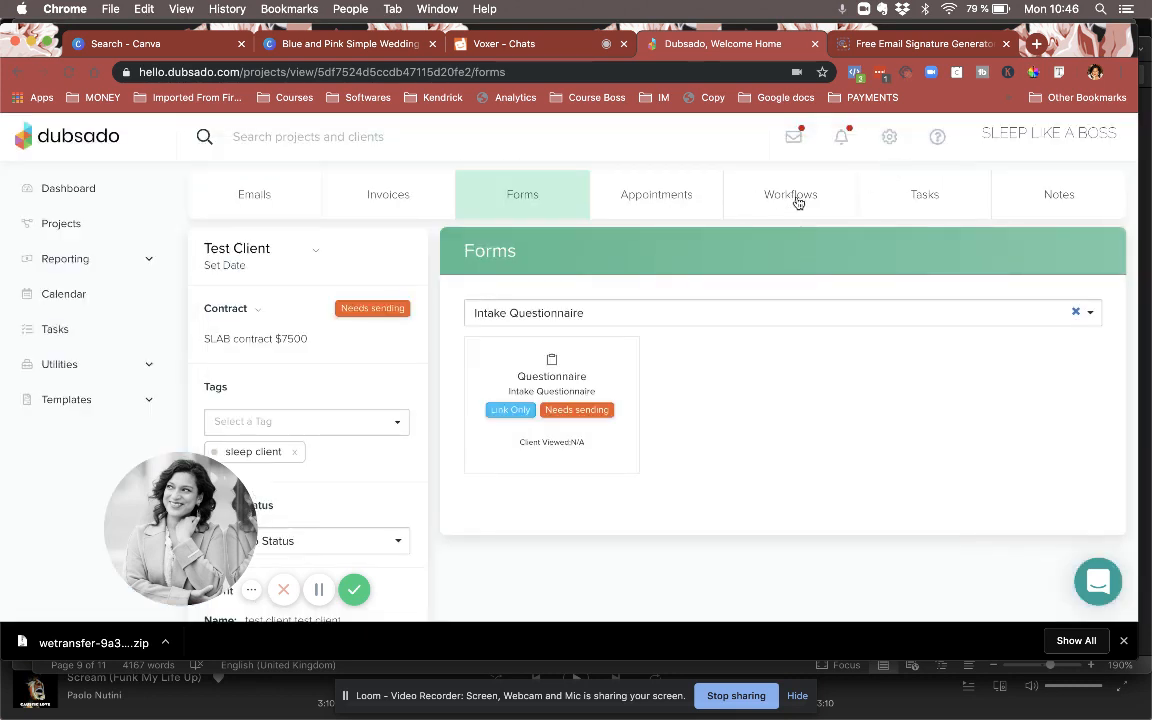
Select the SLAB $7500 workflow in the Test Client project to preview its actions, without applying it.
click(790, 199)
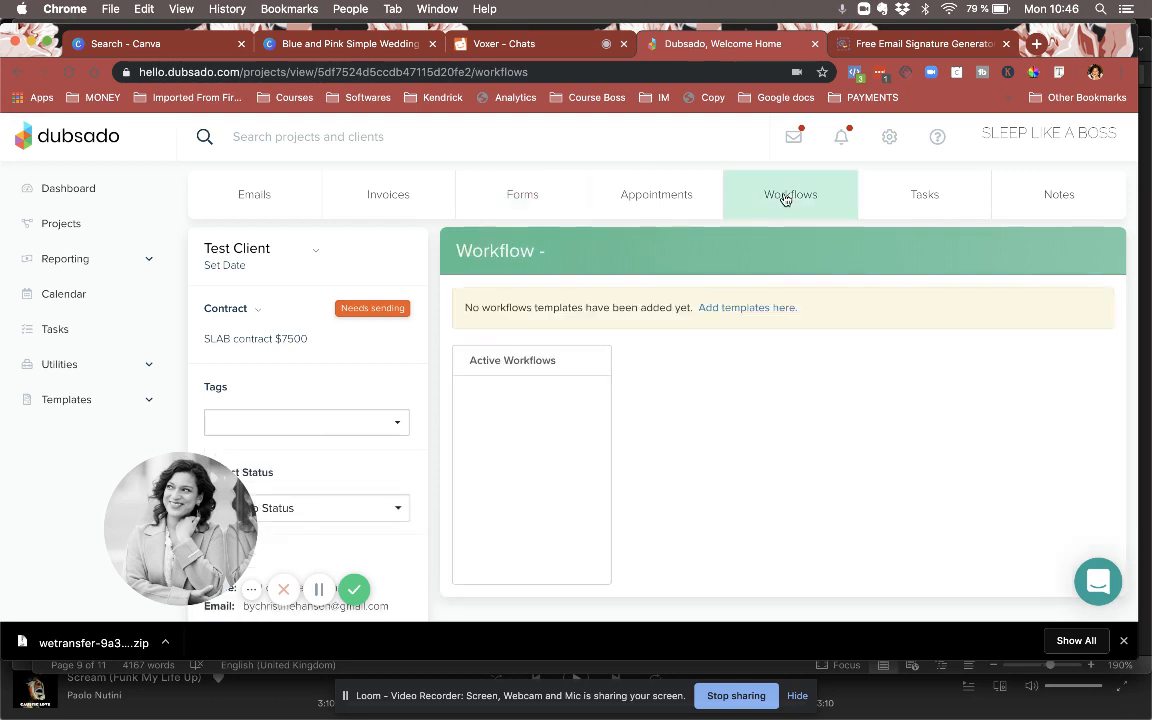
click(988, 300)
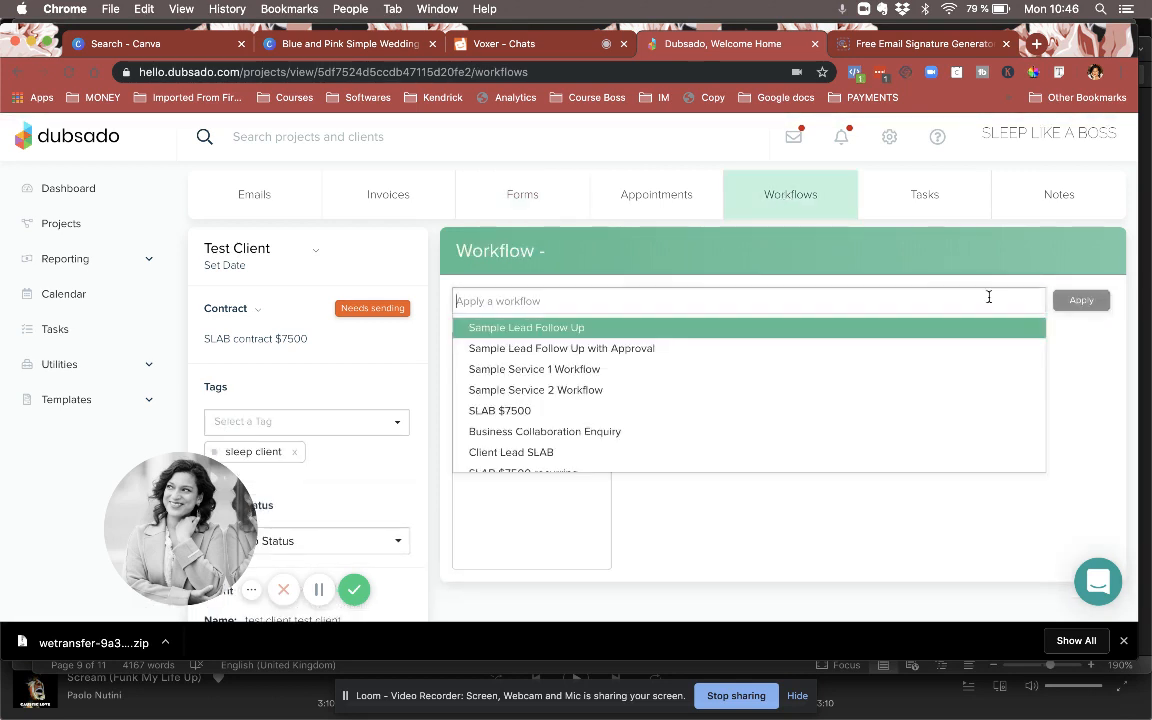
click(777, 410)
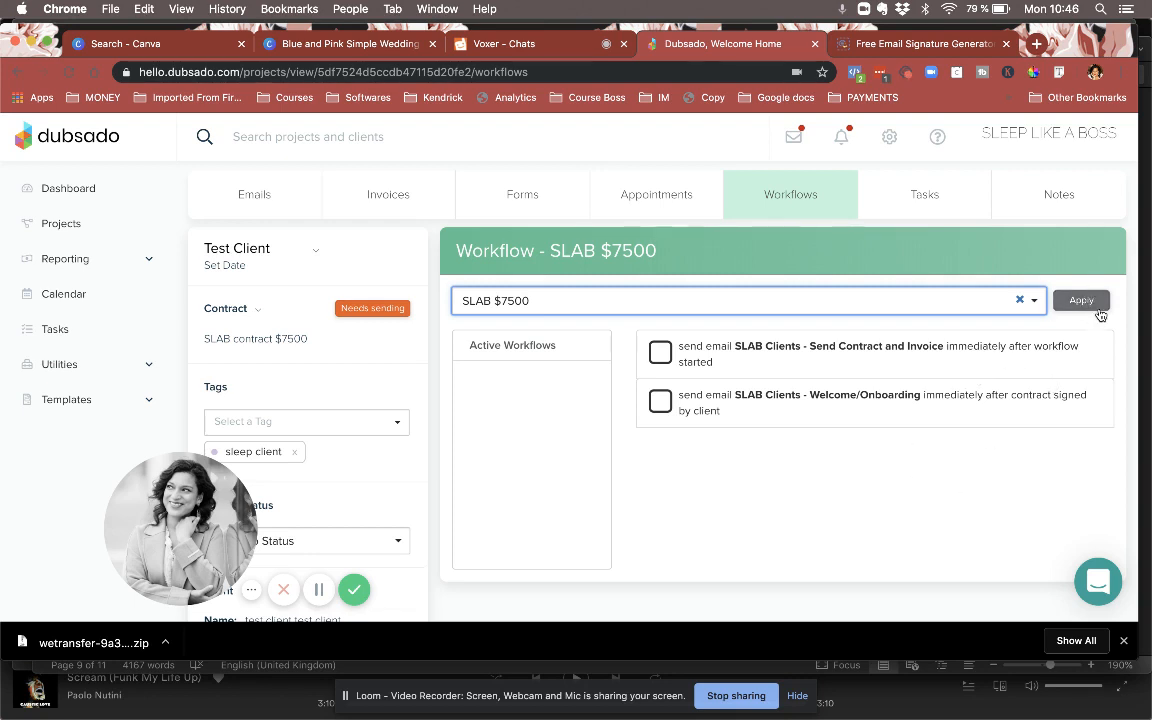
Add a new invoice to the Test Client project and look over its line item and payment schedule sections.
click(392, 198)
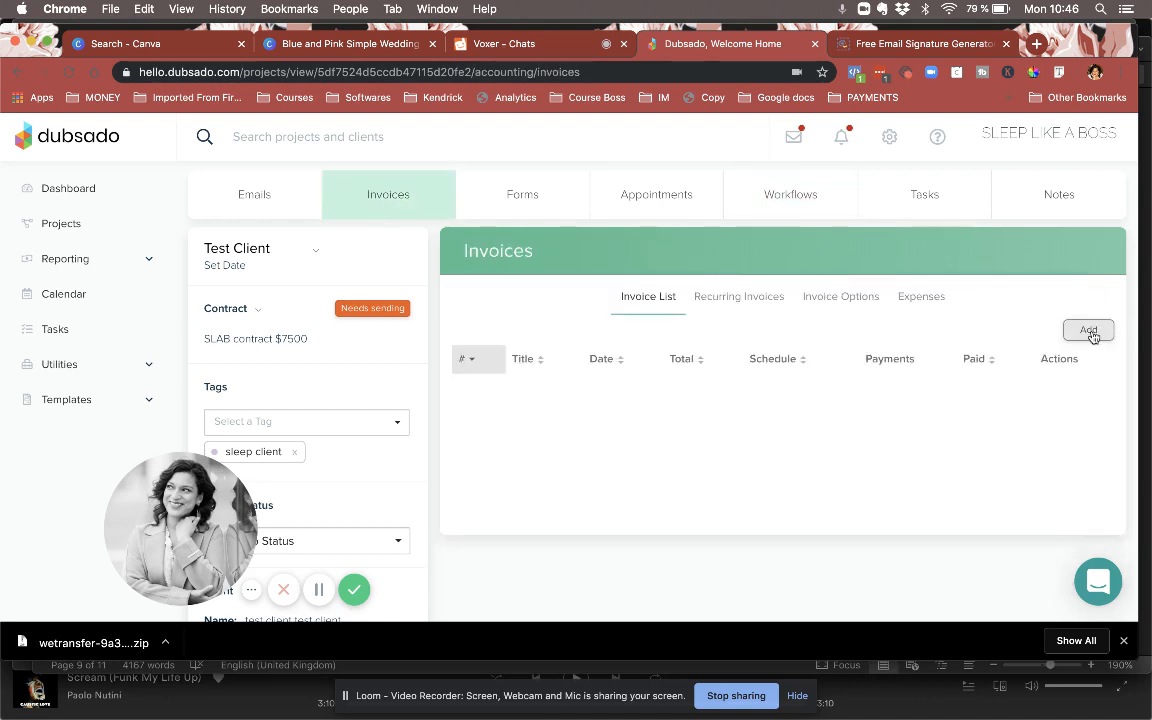
click(1090, 332)
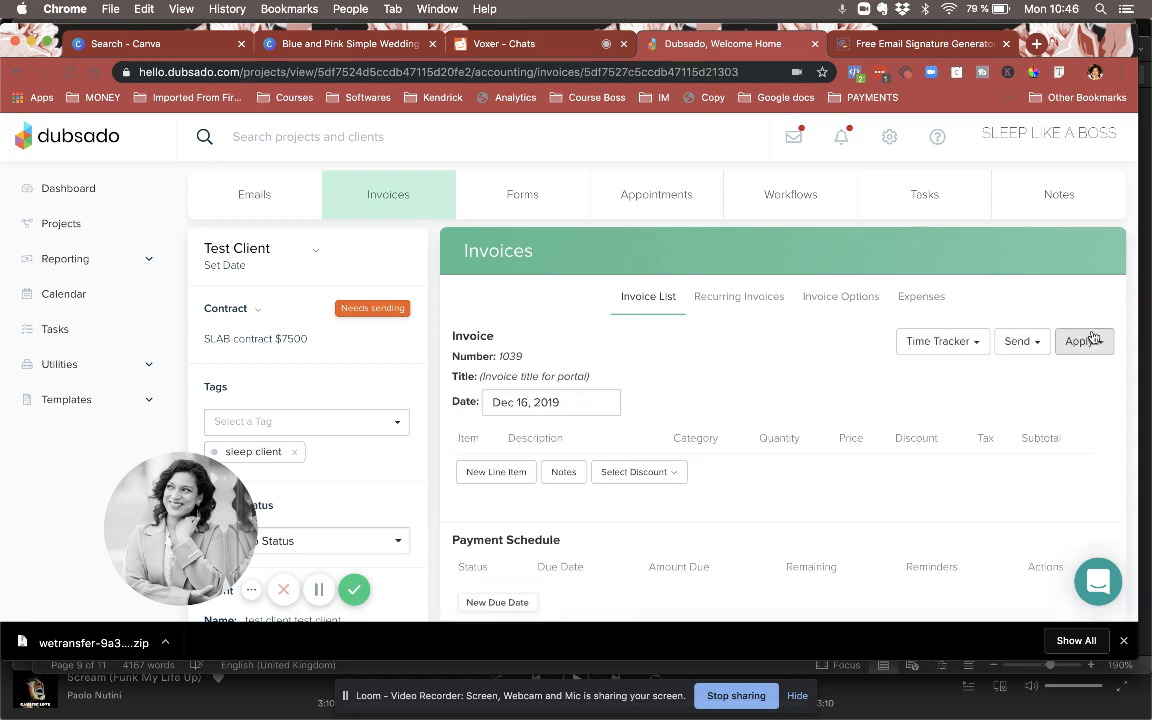
scroll(840, 405, down, 1)
scroll(831, 404, down, 3)
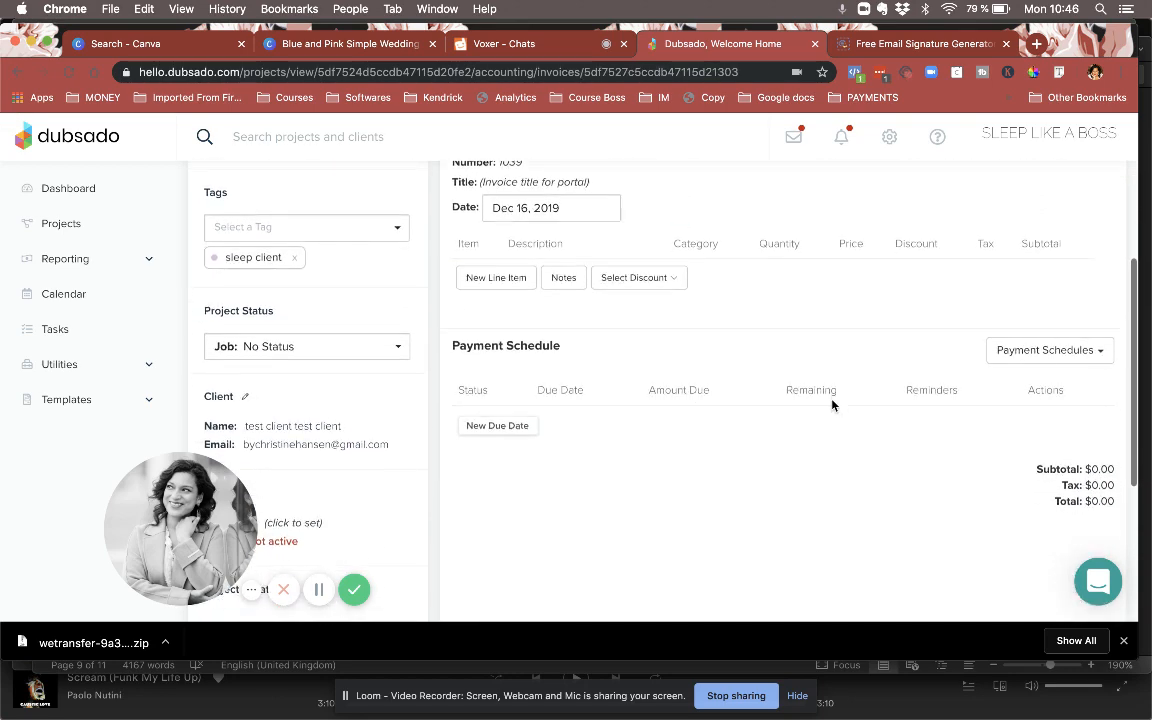
Start a new line item on the invoice named "describe what it is" with the description "content".
click(496, 276)
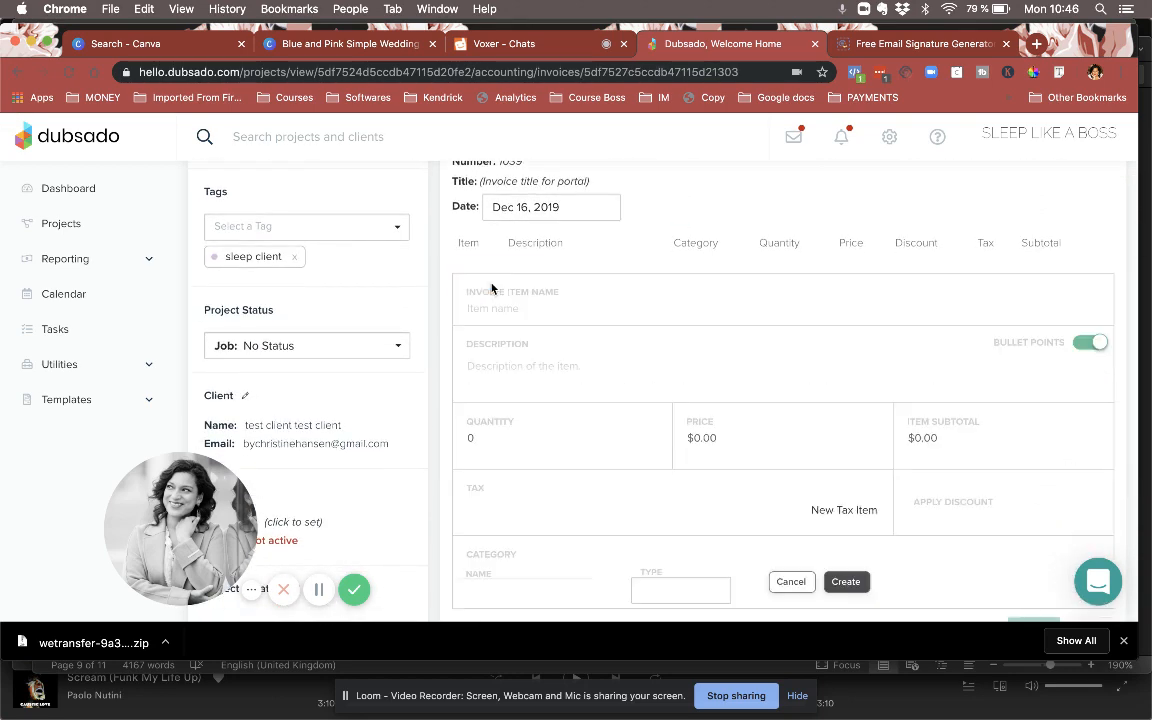
click(495, 320)
text(de)
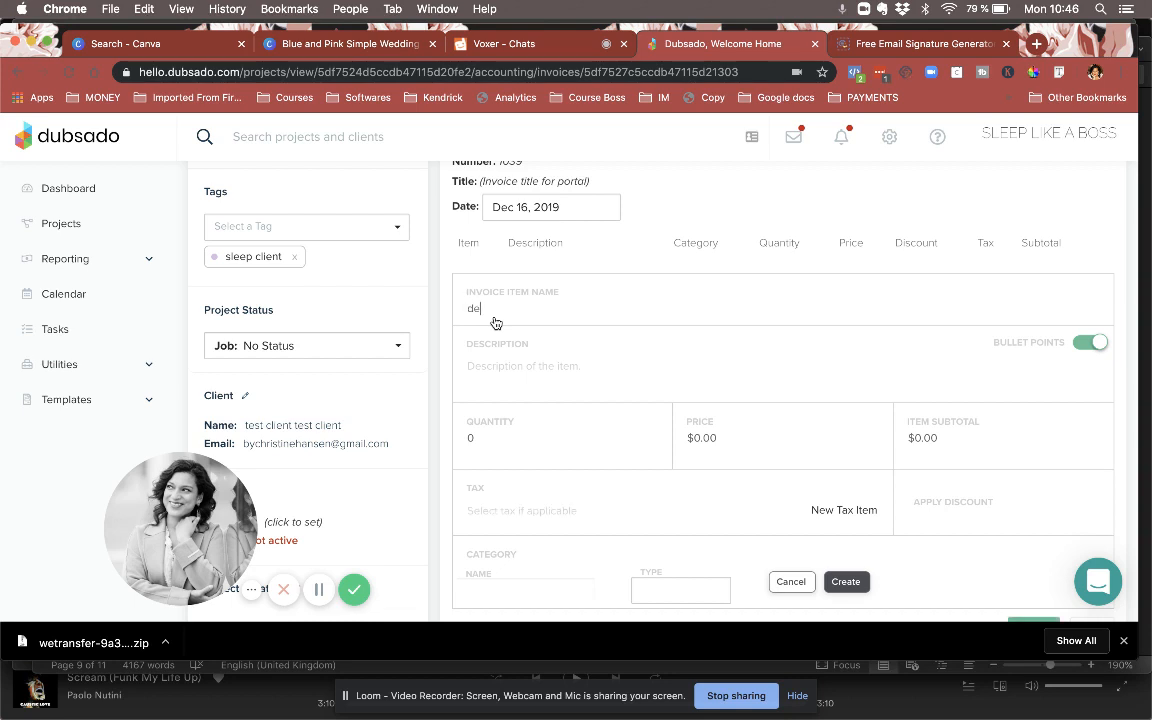
text(scribe what it is)
click(487, 367)
text(content)
Look over the remaining line item fields and set the item's quantity to 1.
scroll(546, 353, down, 3)
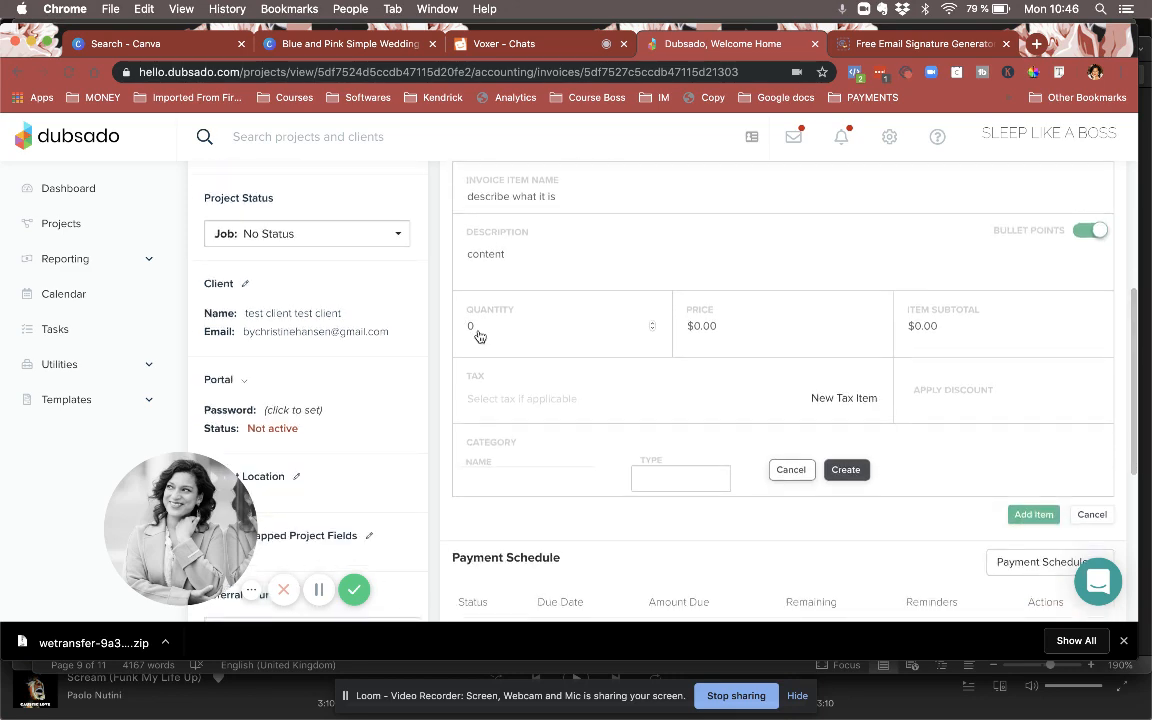
scroll(479, 336, down, 2)
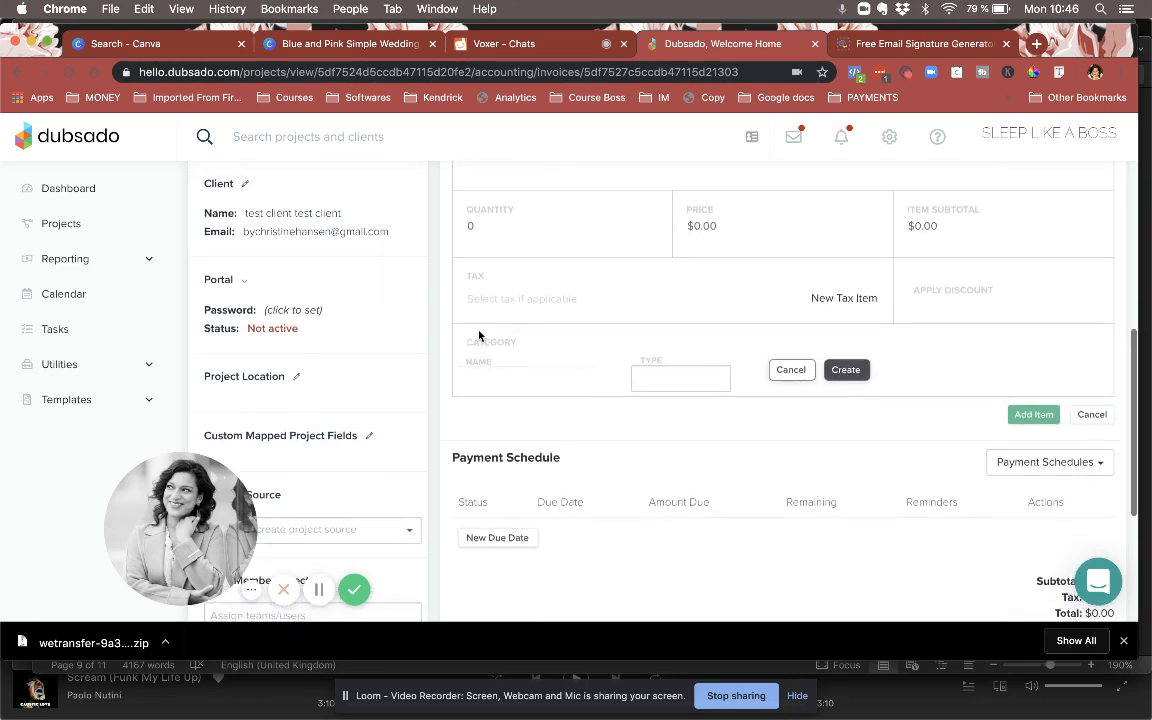
scroll(479, 336, up, 2)
scroll(479, 336, up, 1)
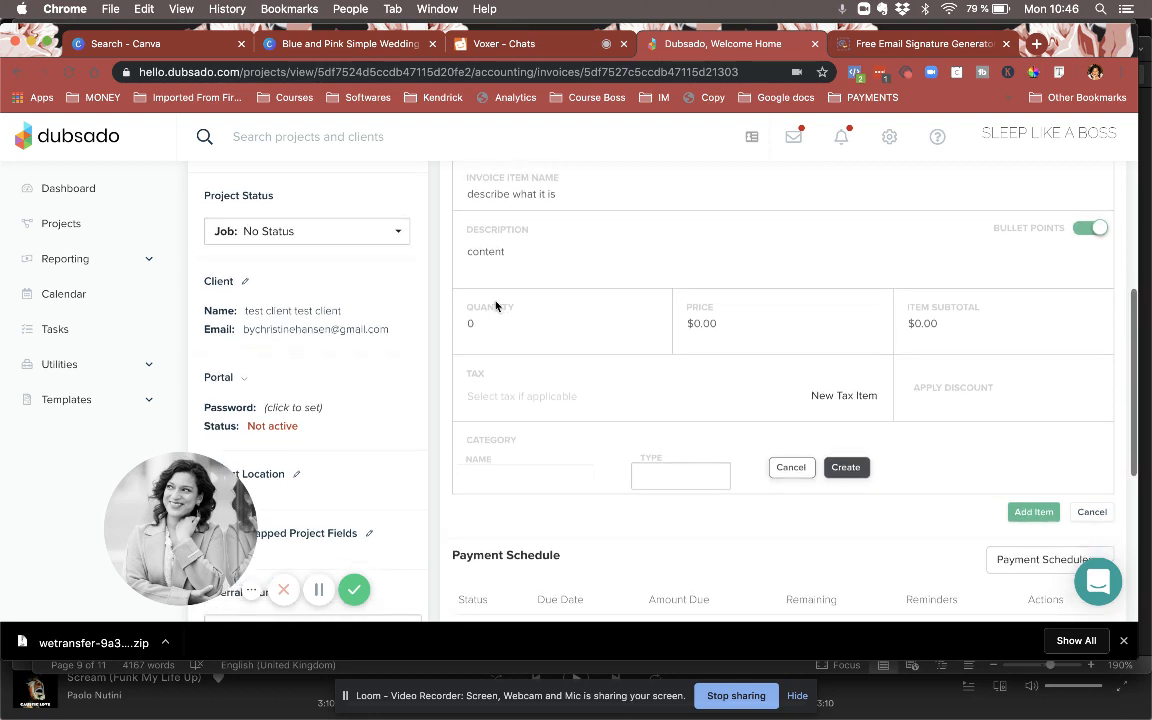
click(491, 338)
text(1)
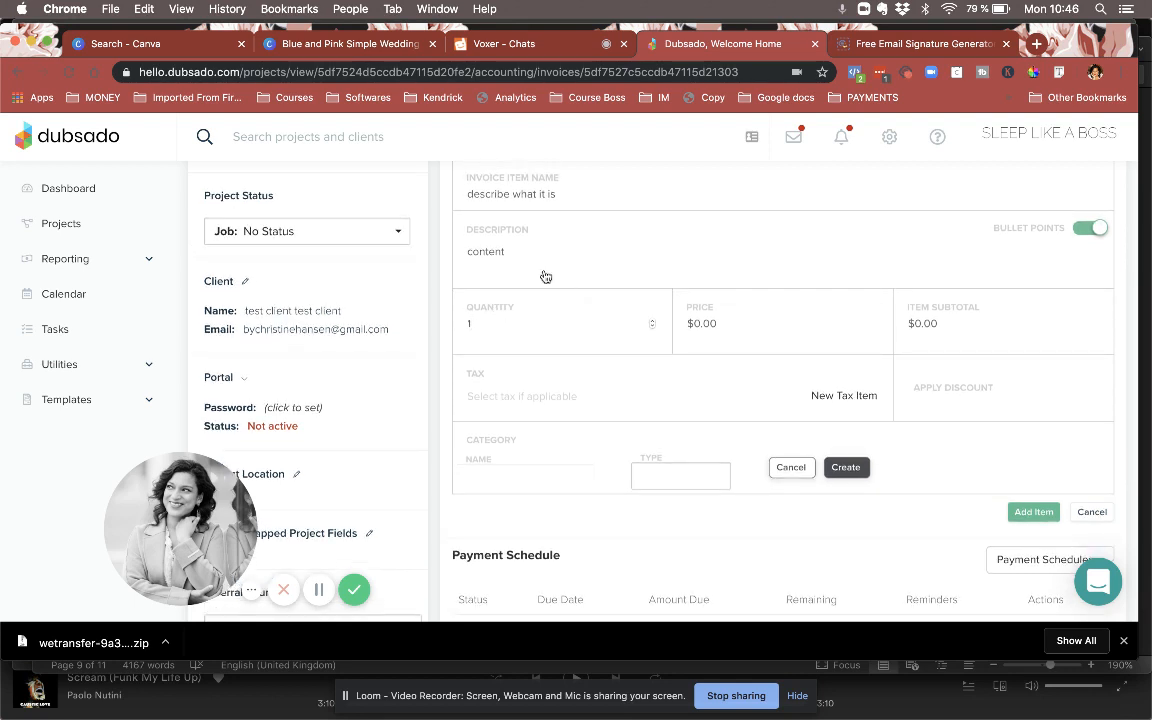
Complete the line item with the name "describe what it is: deposit" and a price of 500, and add it to the invoice.
click(578, 197)
text(: deposit)
click(706, 326)
text(500)
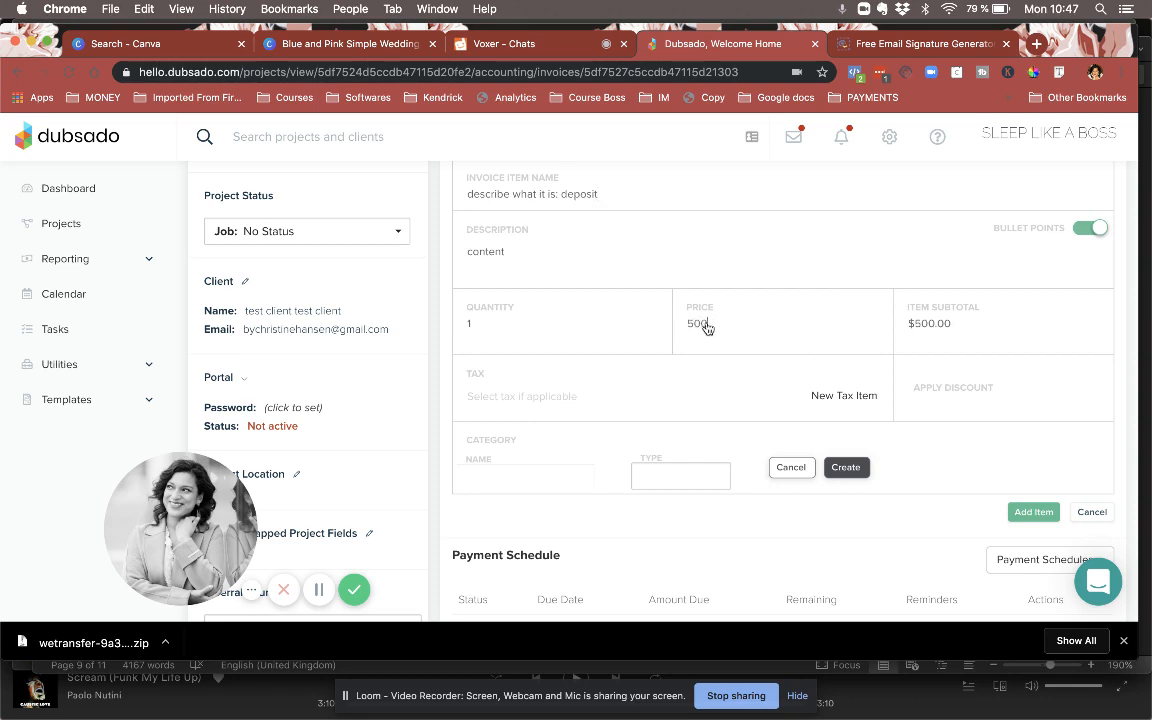
scroll(921, 386, down, 2)
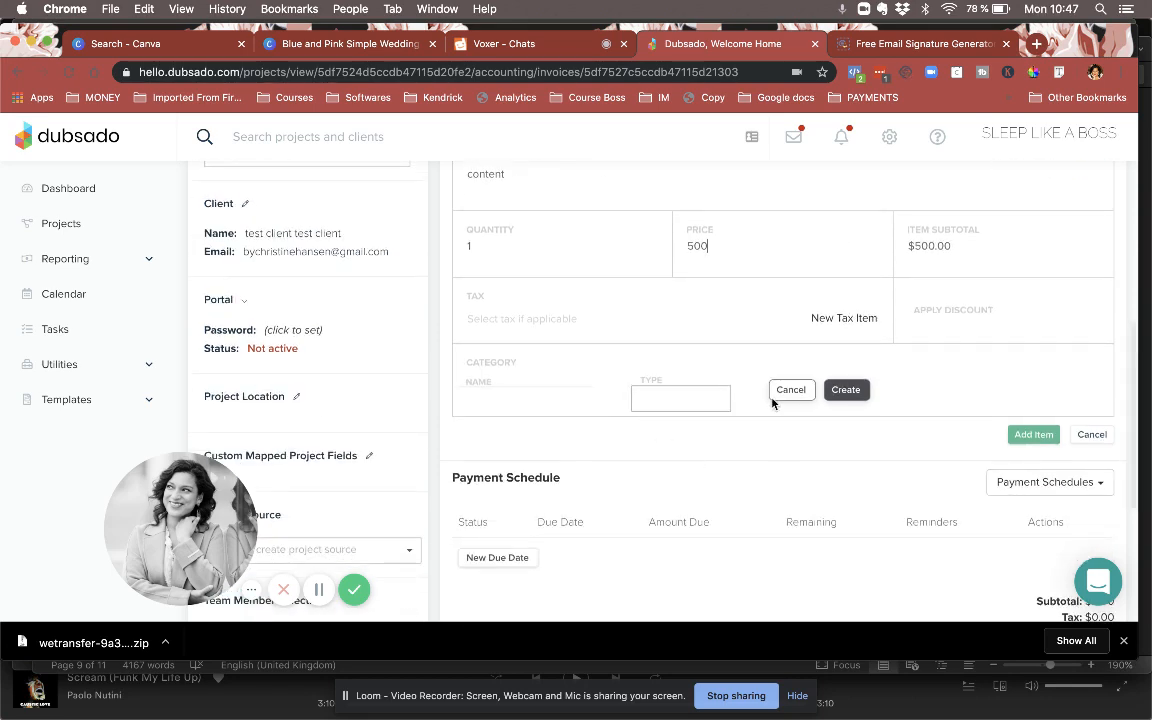
scroll(792, 419, down, 2)
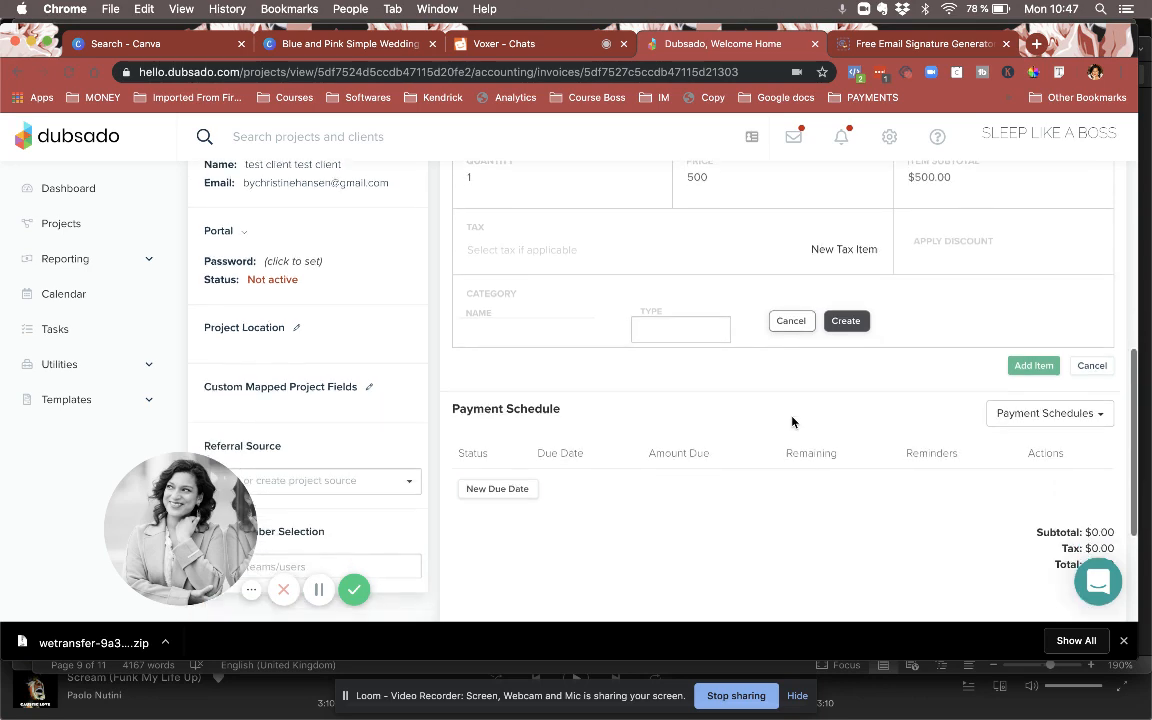
click(1032, 366)
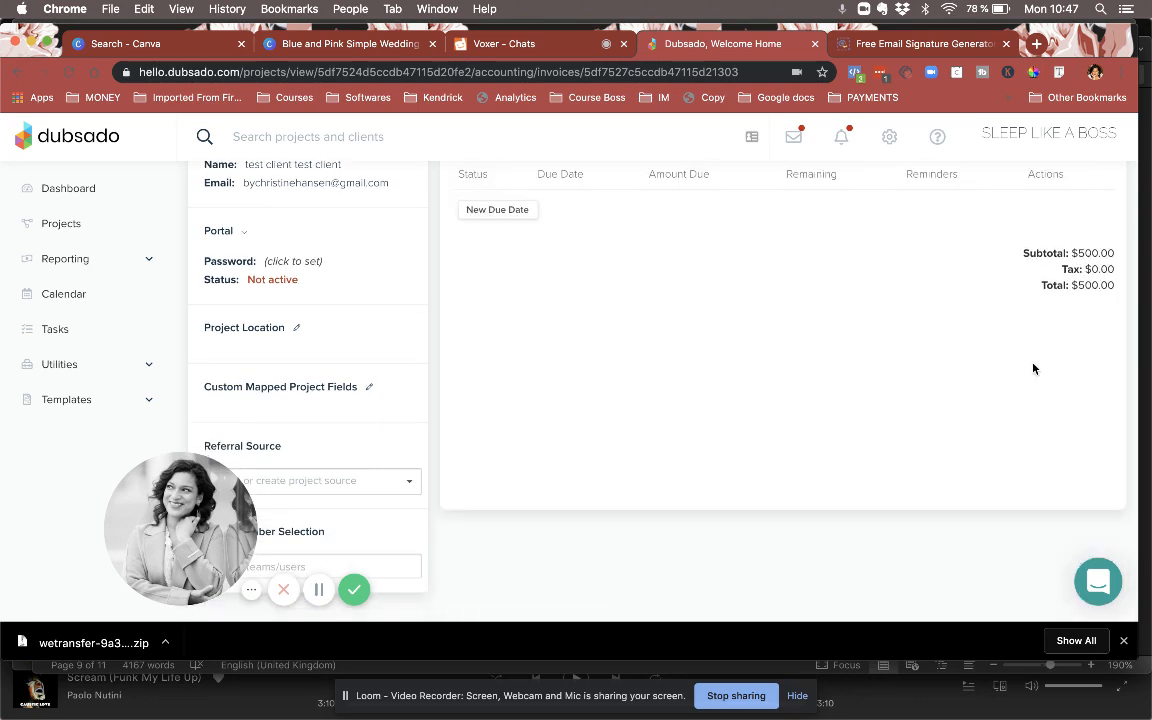
Apply the "Pay In Full (with Reminders)" payment schedule to the invoice.
scroll(1033, 365, up, 3)
scroll(1033, 368, up, 1)
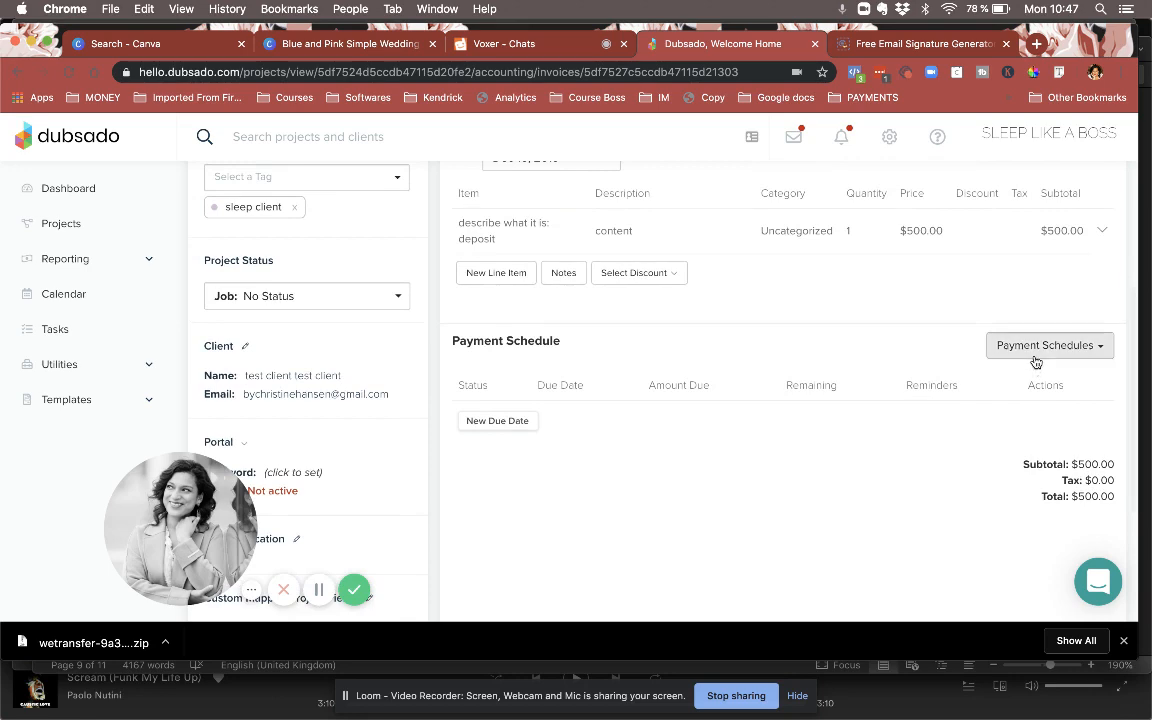
click(1038, 347)
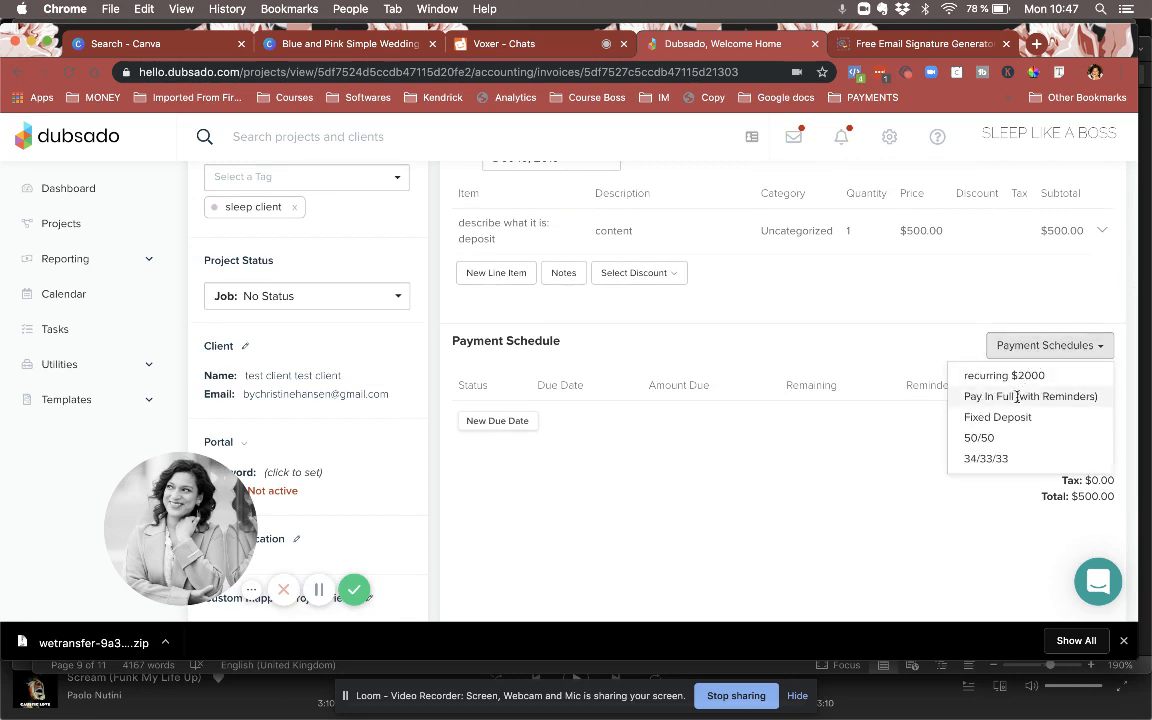
click(1021, 396)
scroll(900, 522, down, 2)
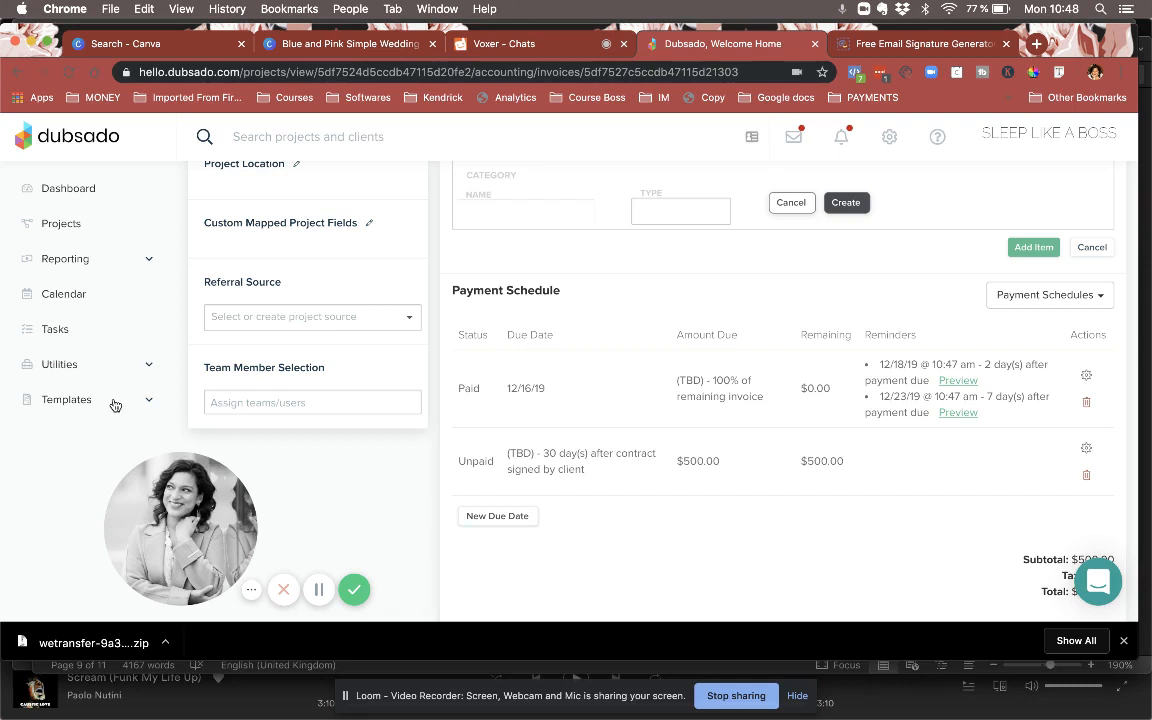
Open the "recurring $2000" payment schedule template to check its due dates and amounts, and return to the Test Client invoice.
click(100, 399)
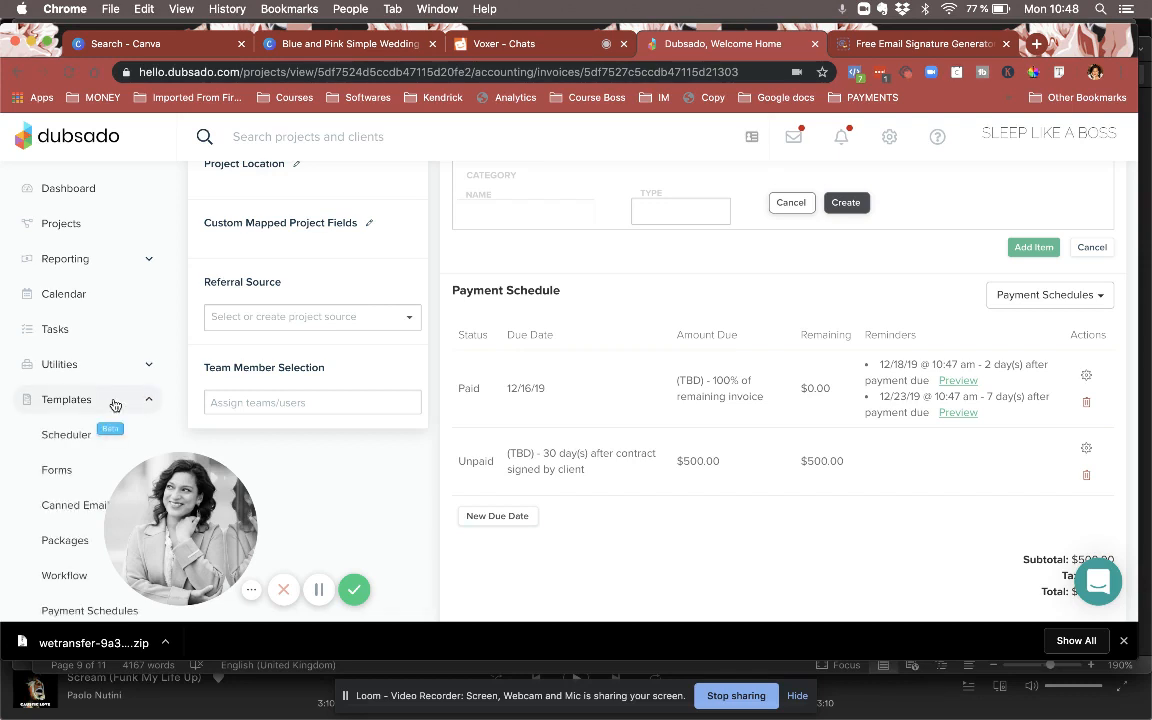
scroll(65, 520, down, 1)
click(73, 595)
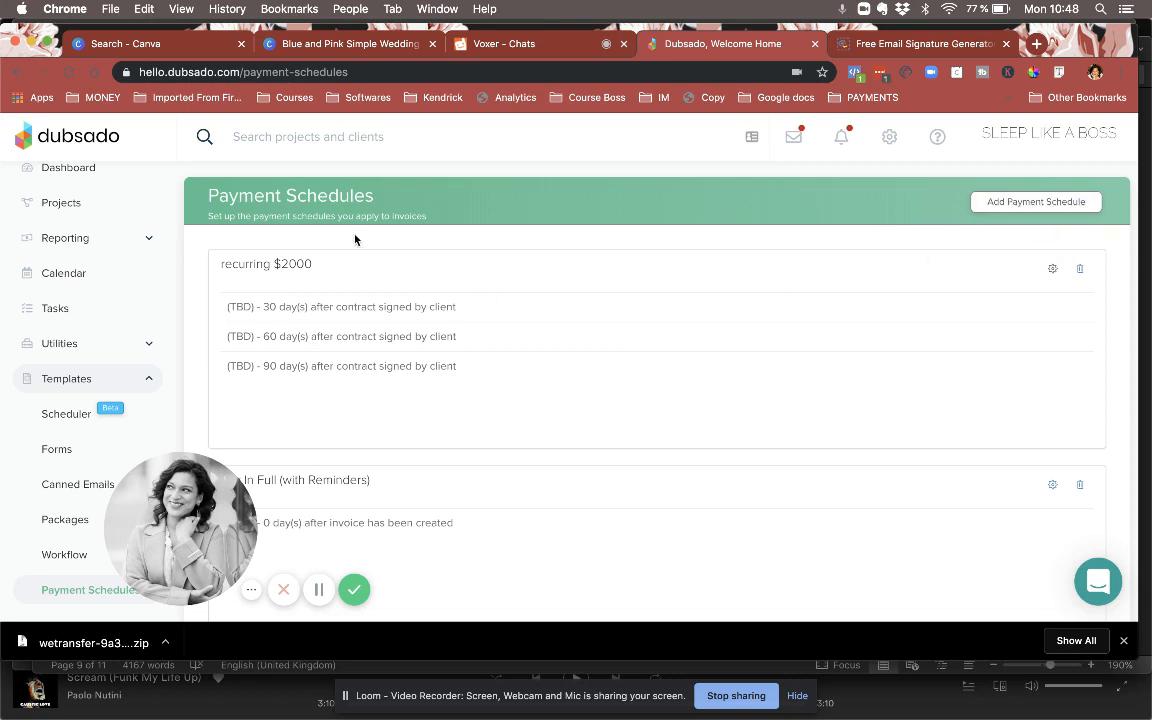
click(1052, 270)
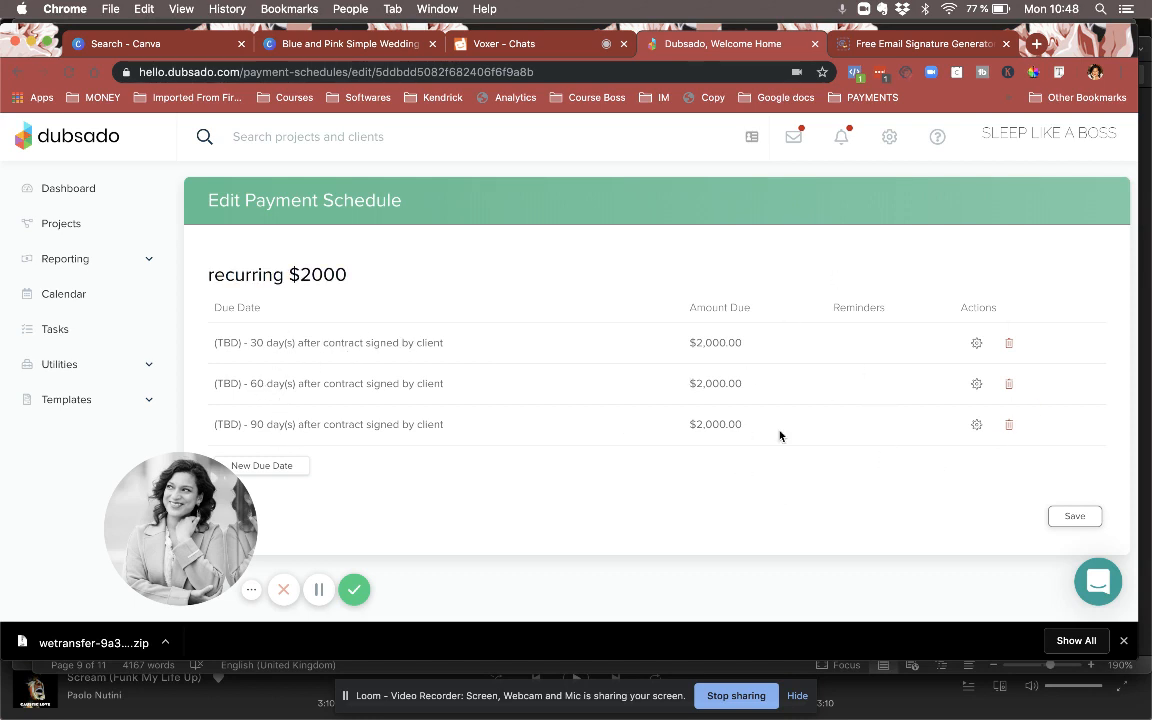
click(64, 410)
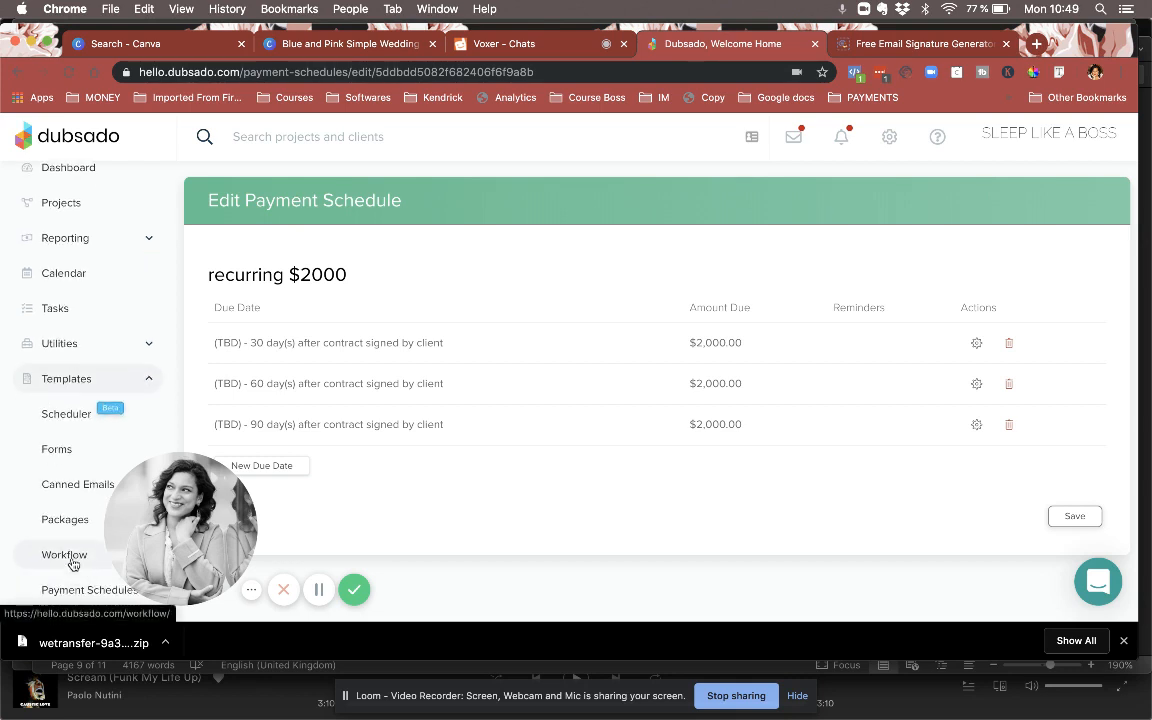
scroll(78, 480, down, 1)
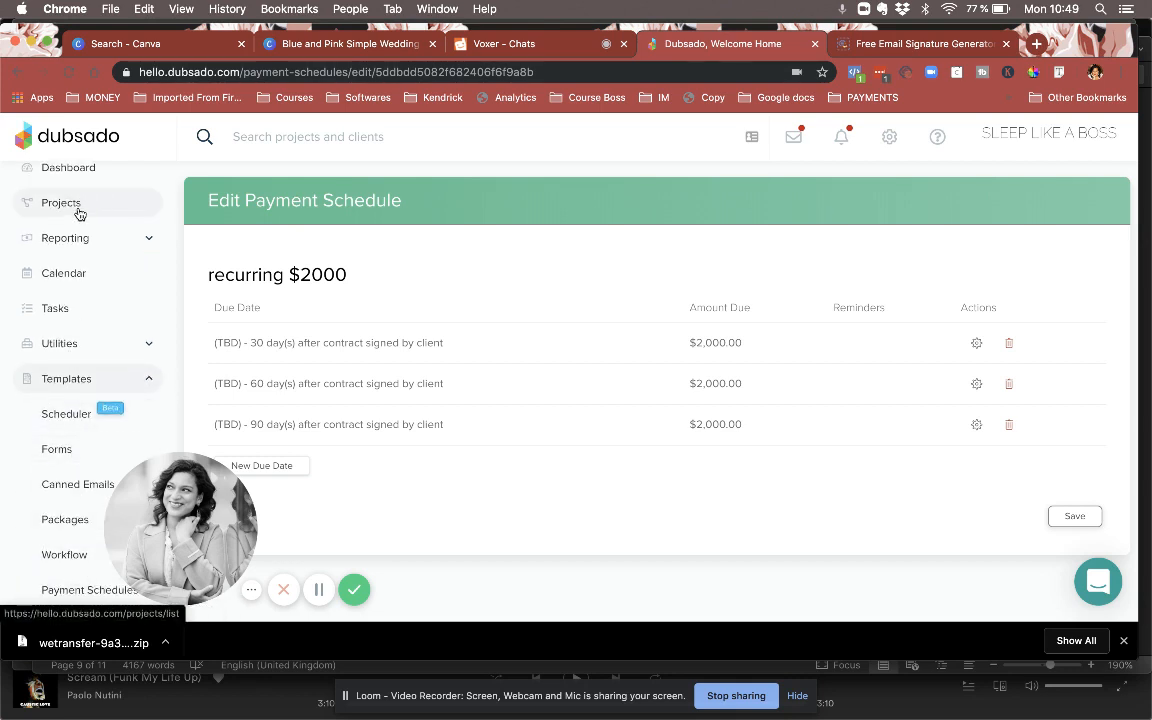
click(12, 72)
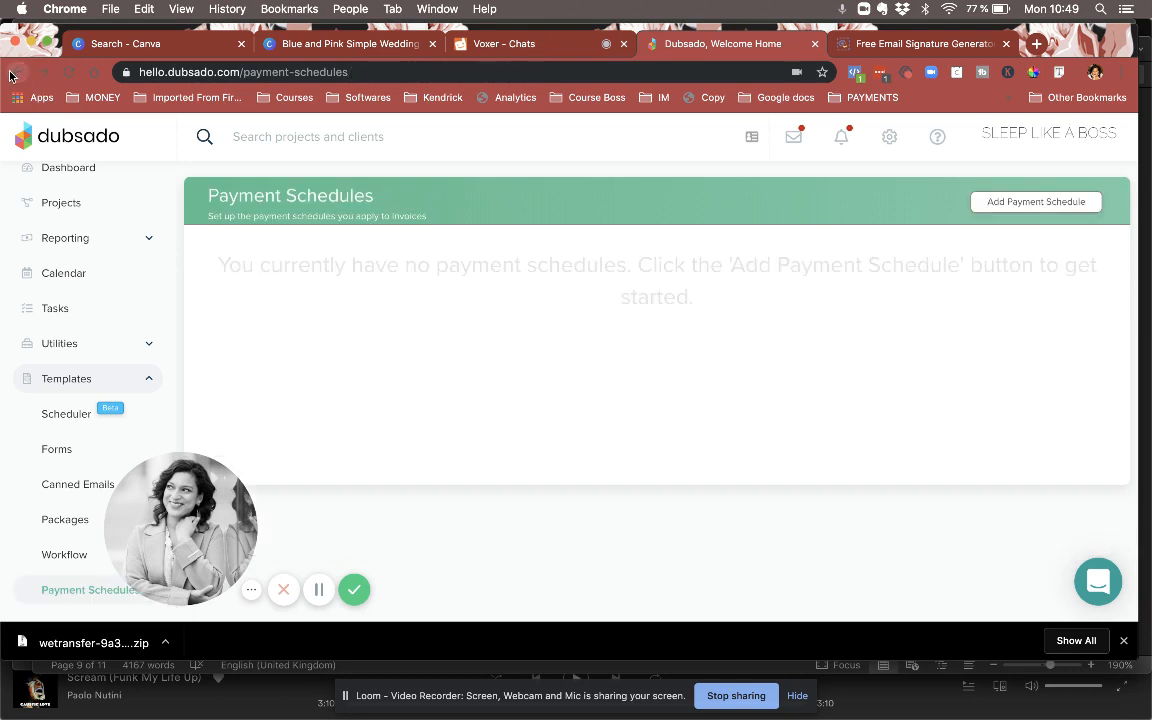
click(10, 75)
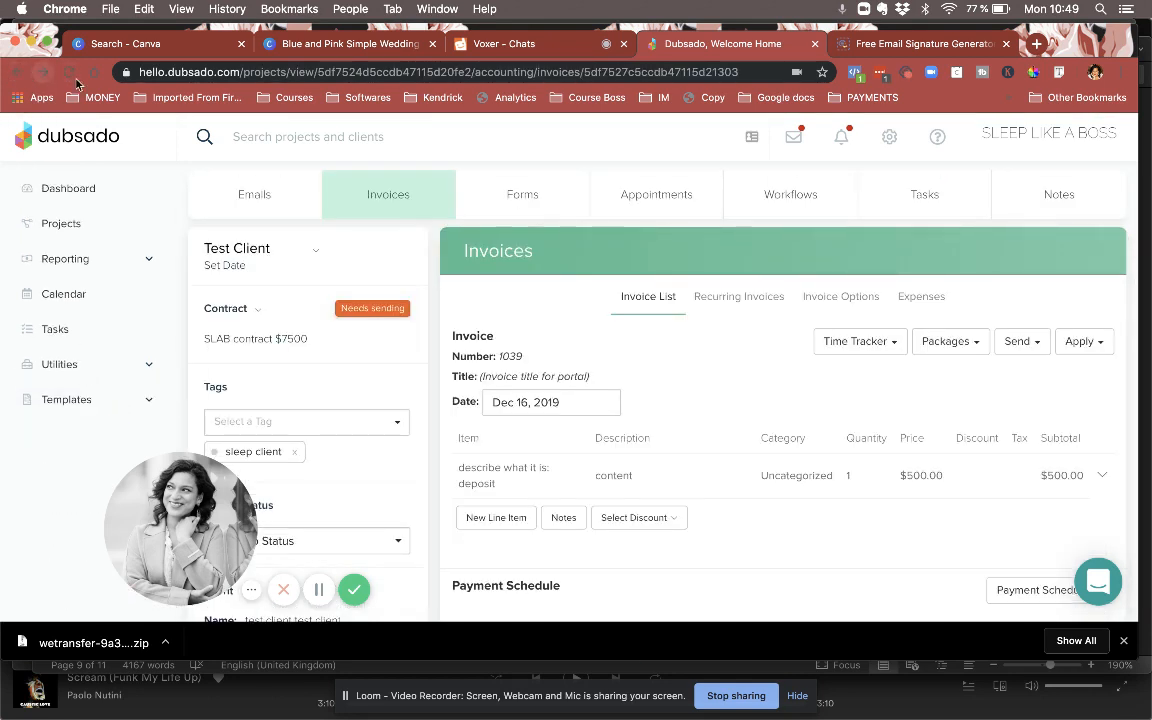
Apply the "recurring $2000" payment schedule to the invoice and delete the $500 payment due 30 days after contract signing.
scroll(588, 371, down, 10)
scroll(588, 371, up, 4)
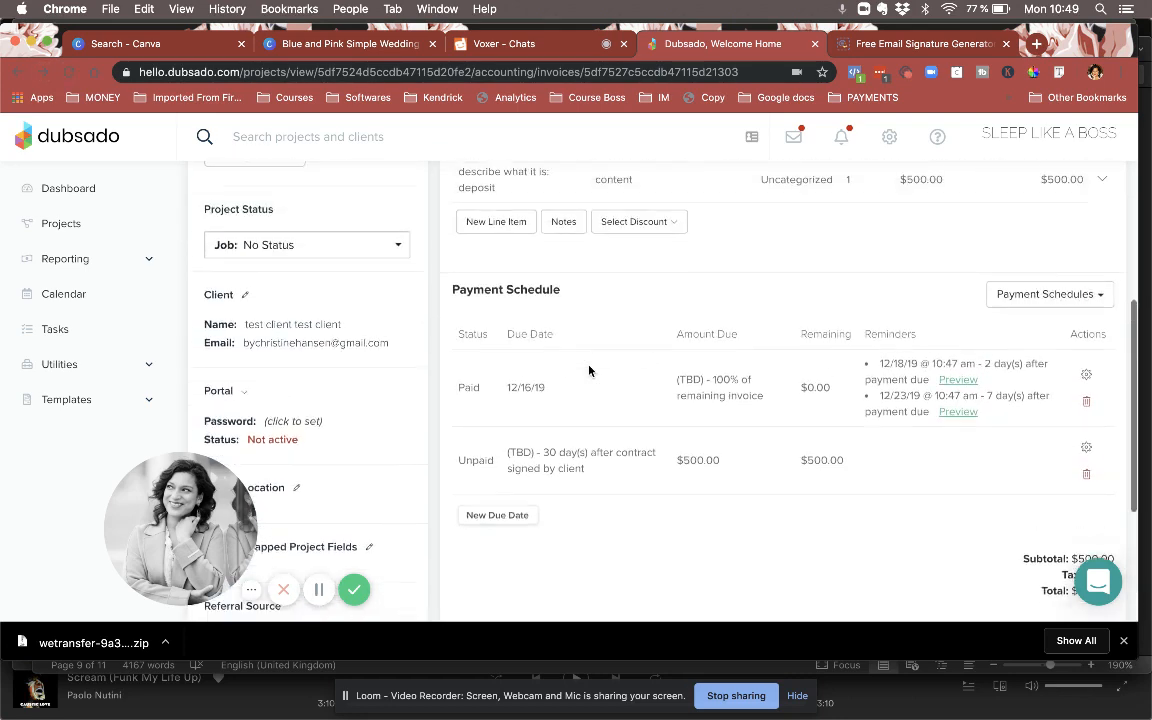
click(1045, 303)
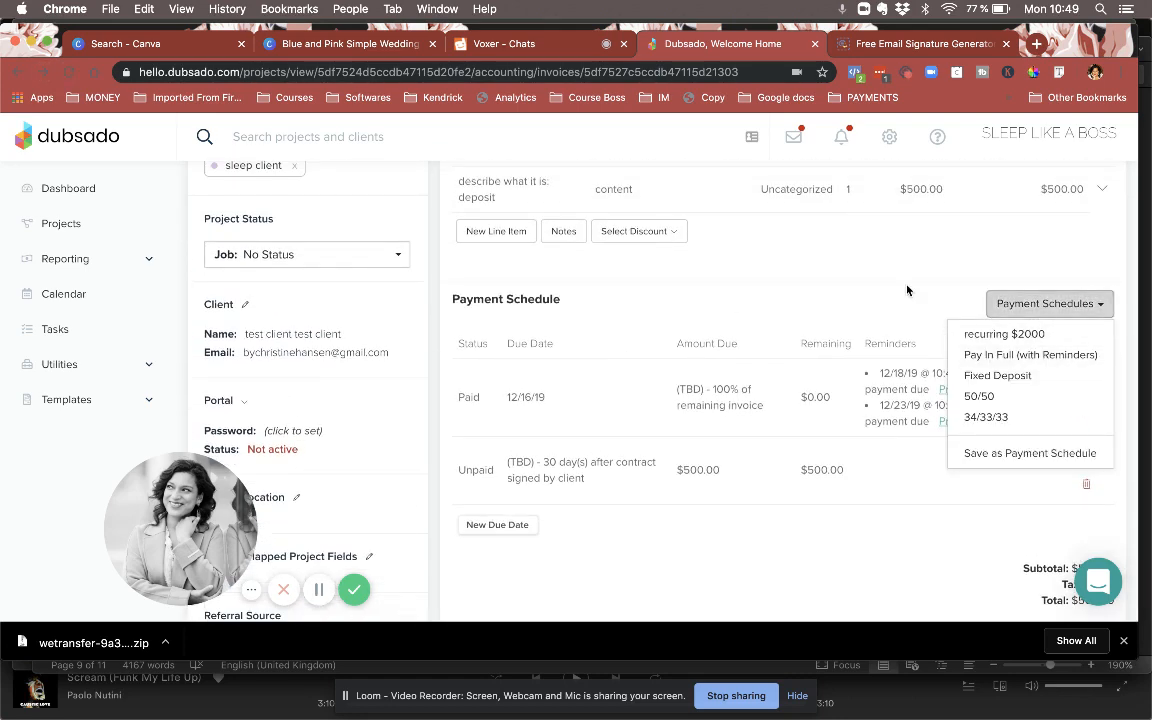
click(1037, 336)
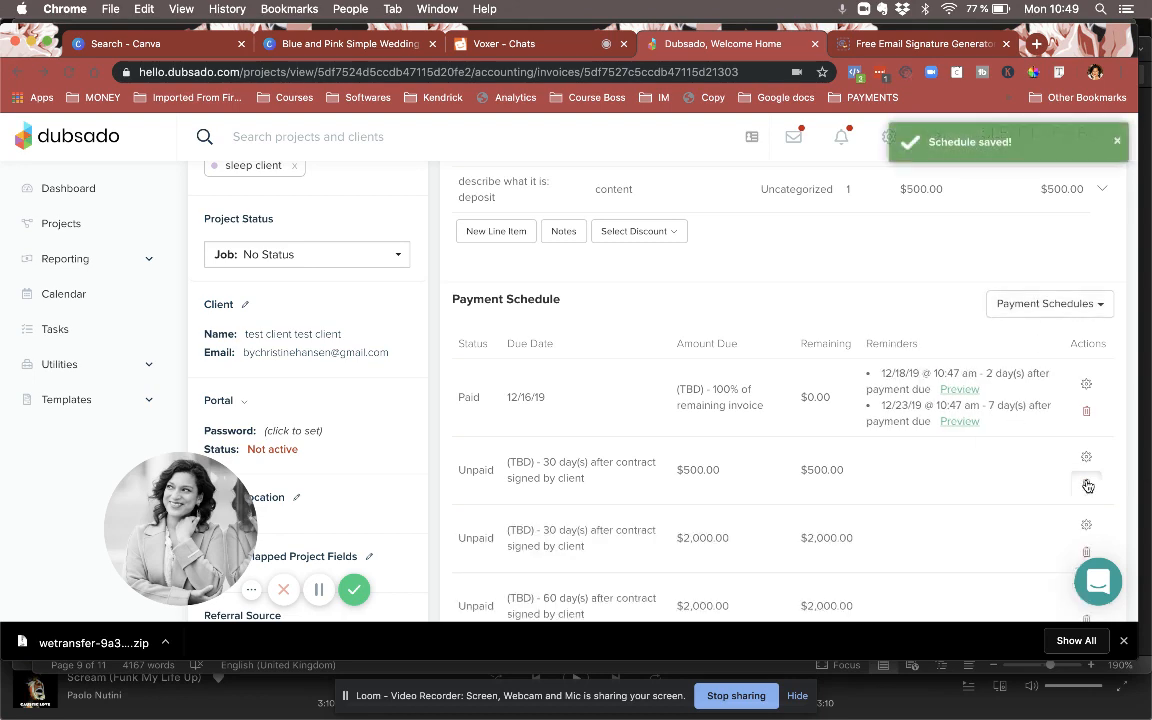
Look over the invoice's line item and the scheduled payments with their due dates, amounts and reminders.
scroll(1015, 500, down, 3)
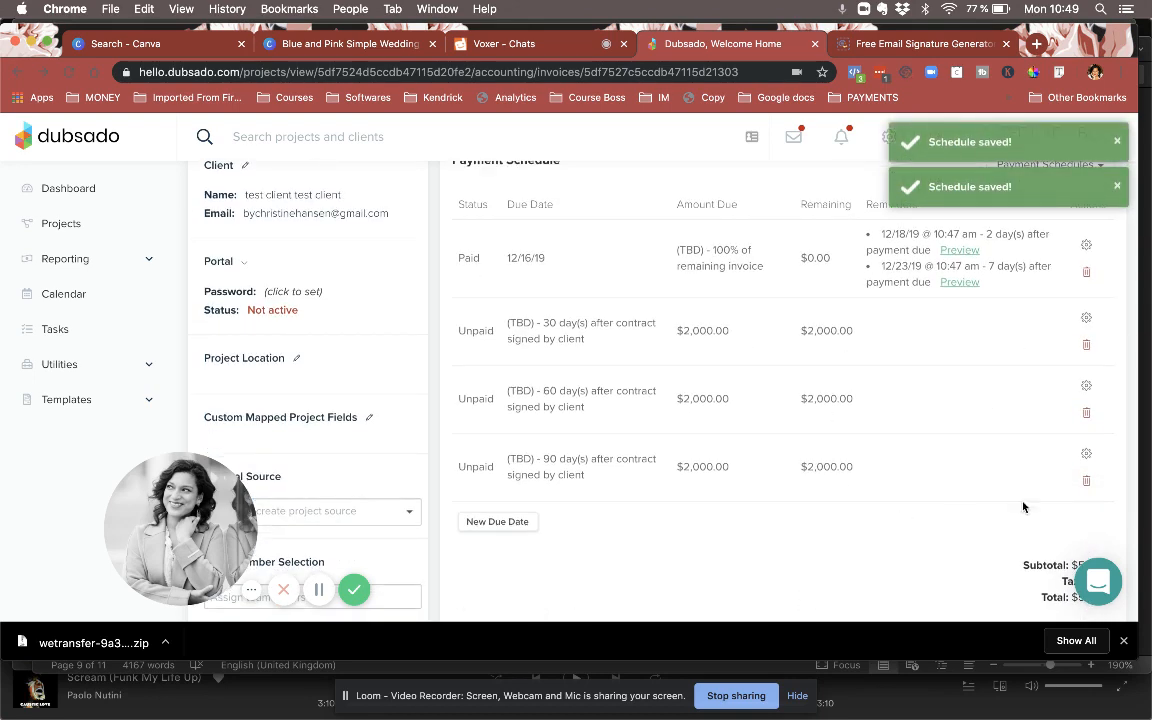
scroll(1000, 530, up, 2)
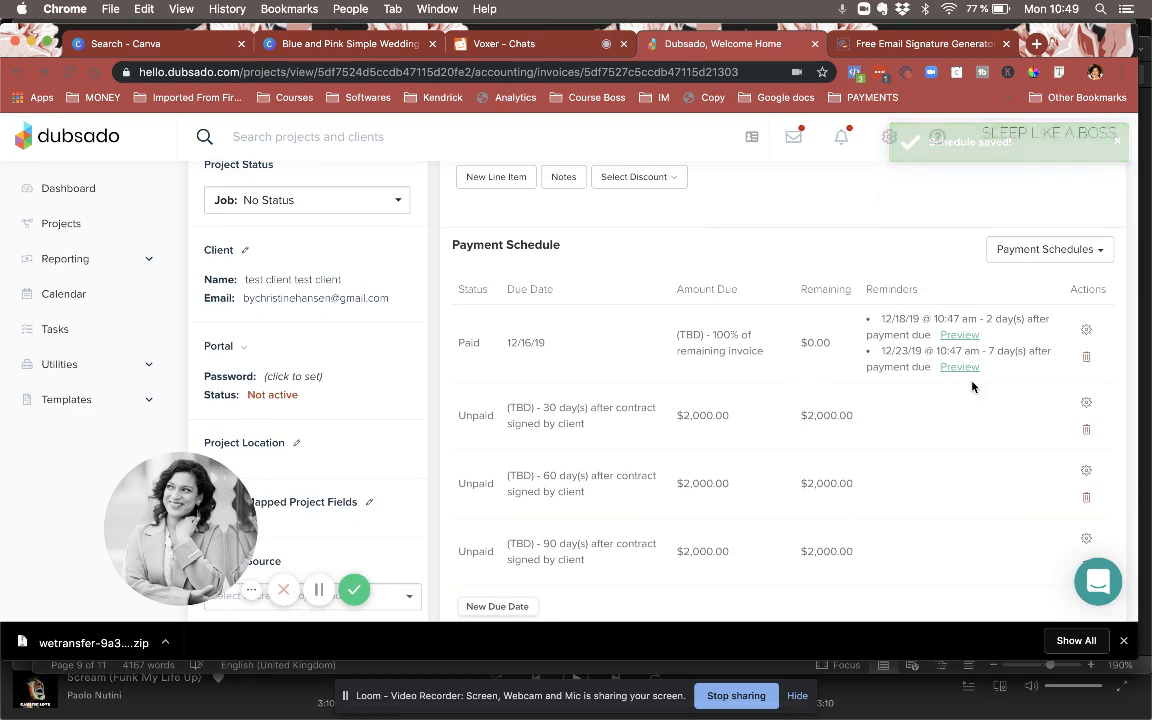
scroll(972, 387, up, 8)
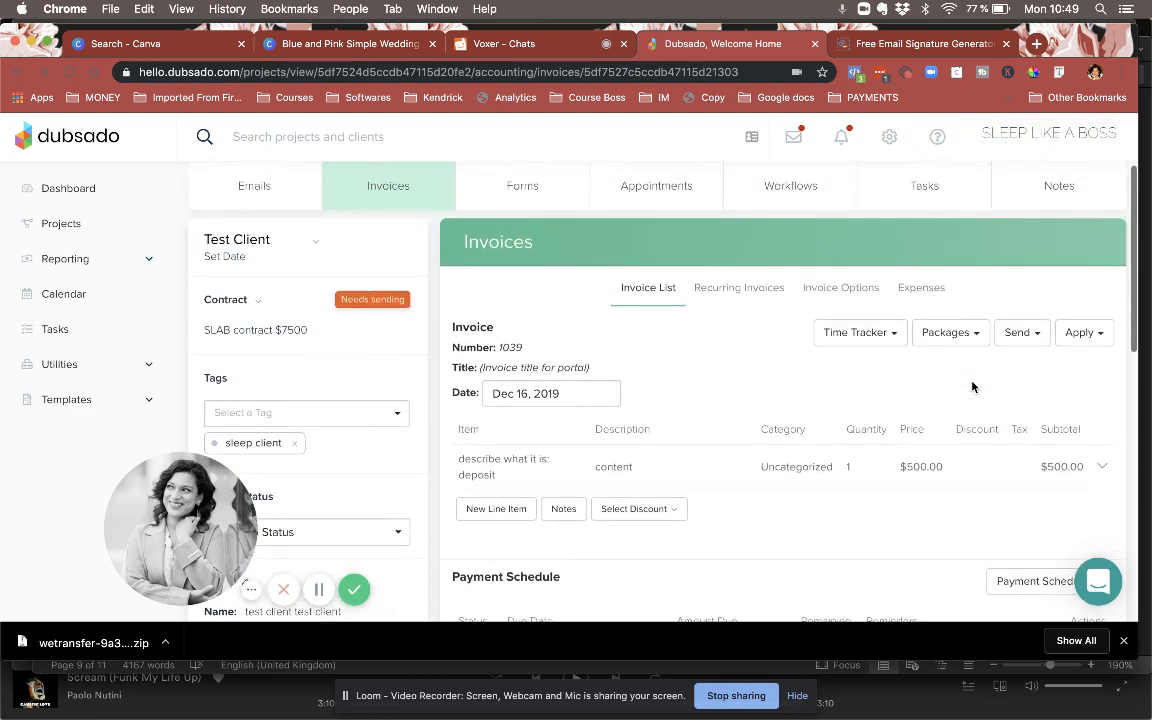
scroll(972, 387, down, 4)
scroll(972, 387, down, 1)
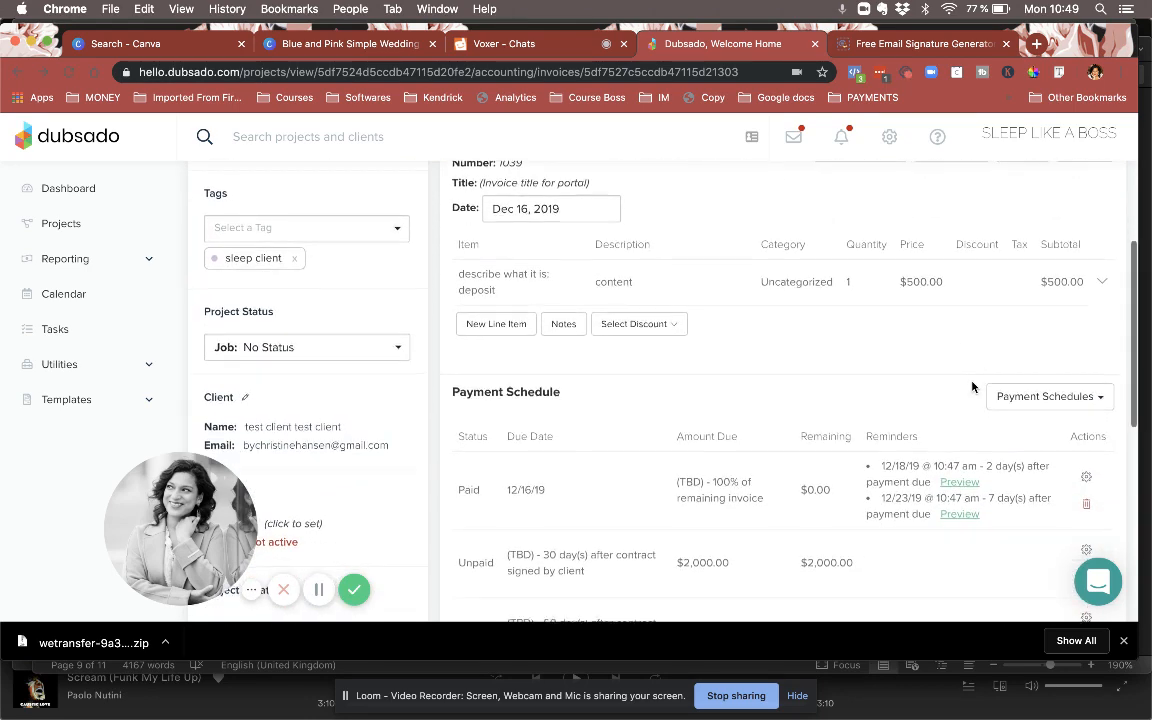
scroll(972, 387, up, 1)
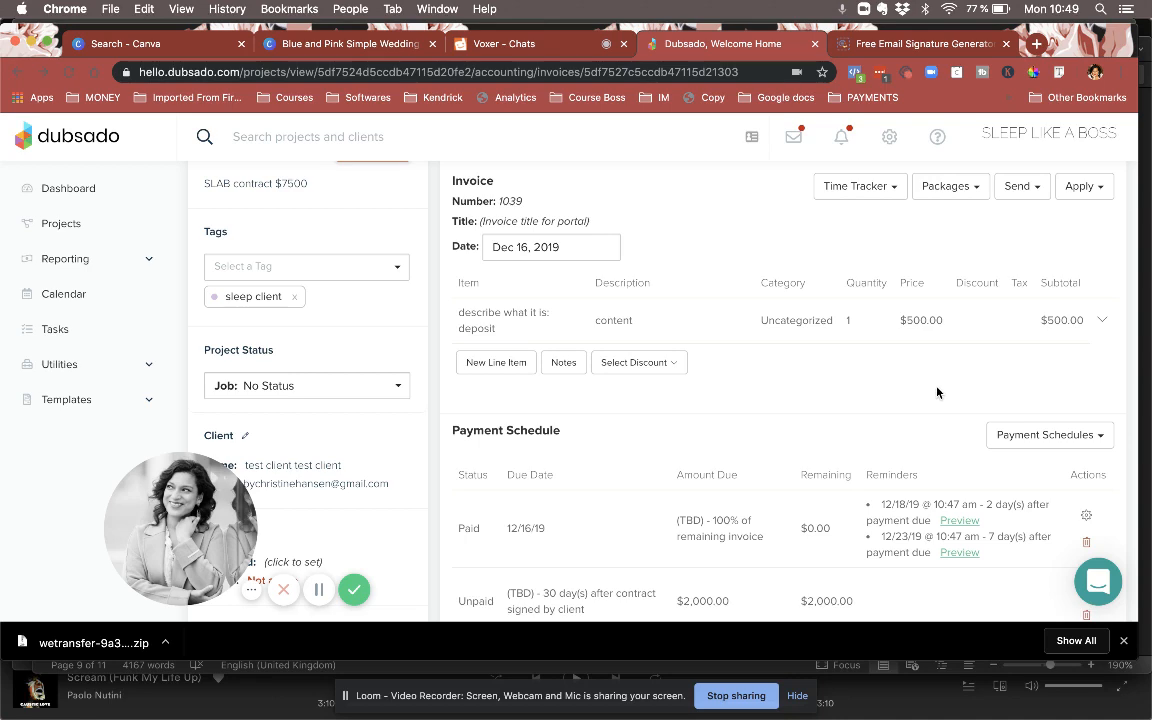
scroll(937, 391, up, 4)
scroll(937, 398, down, 2)
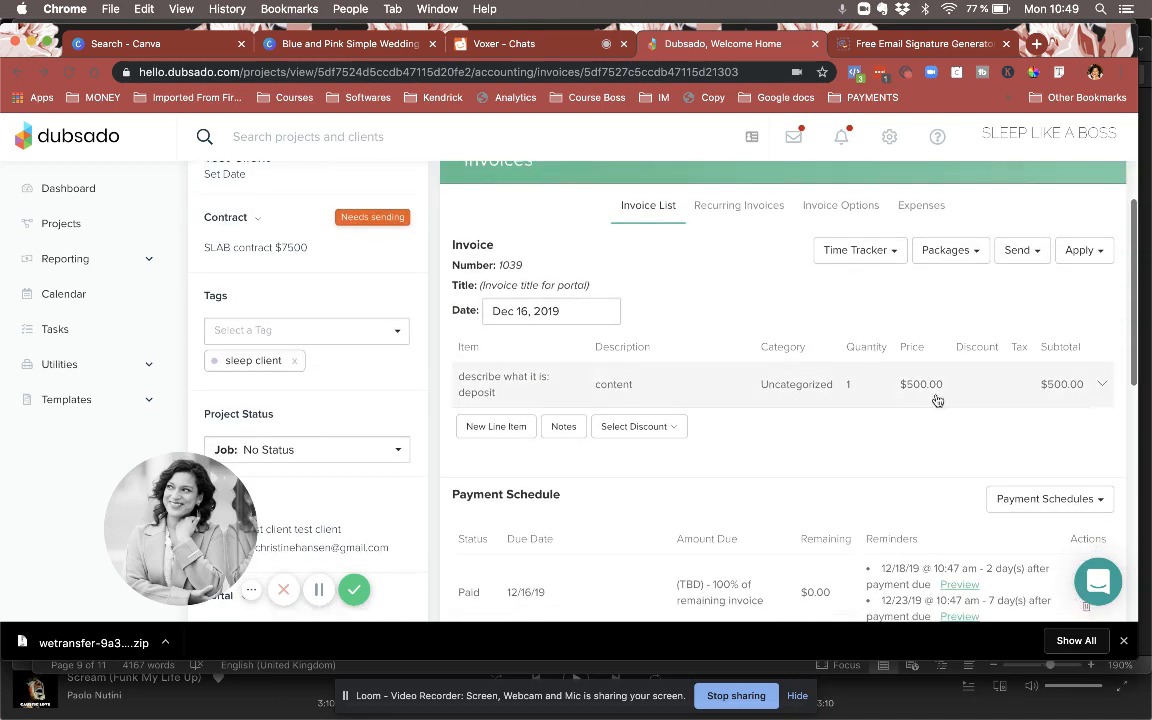
scroll(935, 399, down, 2)
scroll(906, 355, down, 4)
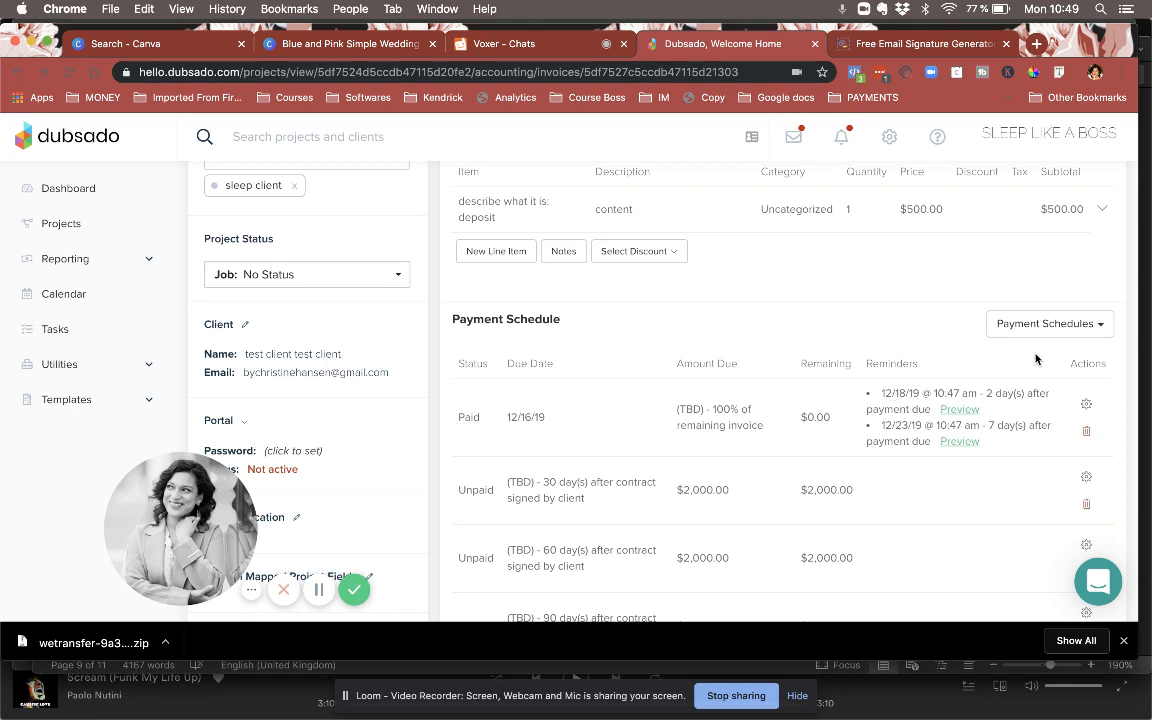
Examine the due date, amount and reminder settings of the first scheduled payment, and close them without applying changes.
click(1083, 403)
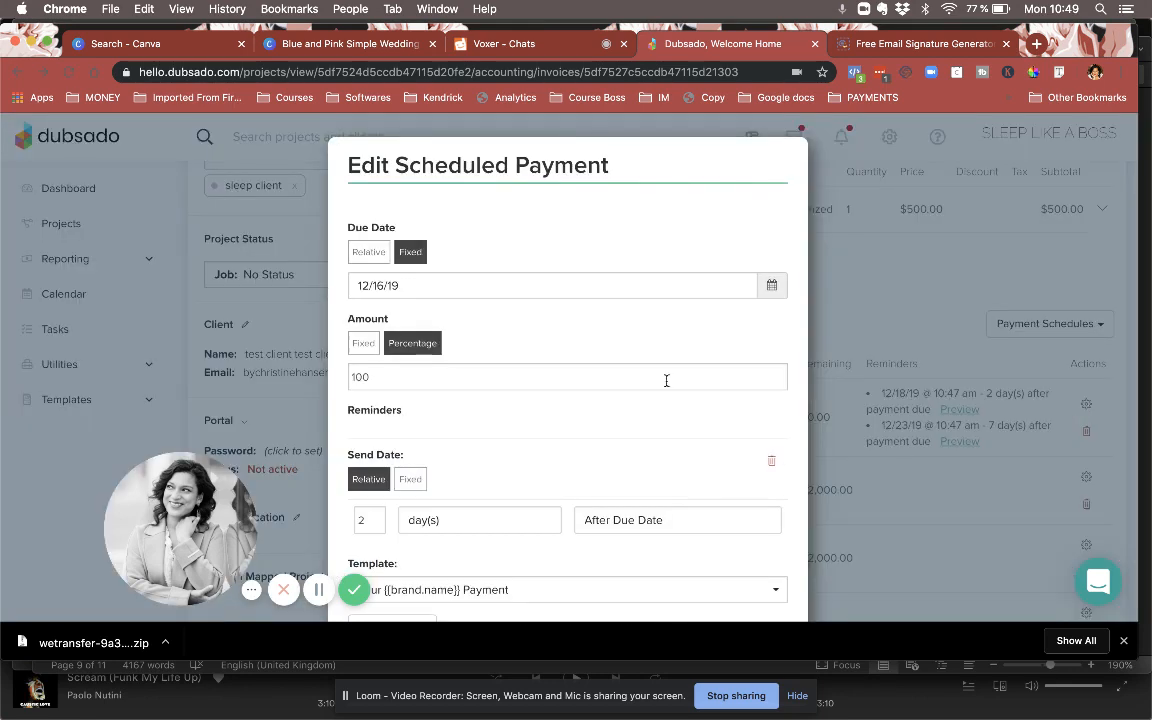
scroll(666, 380, down, 2)
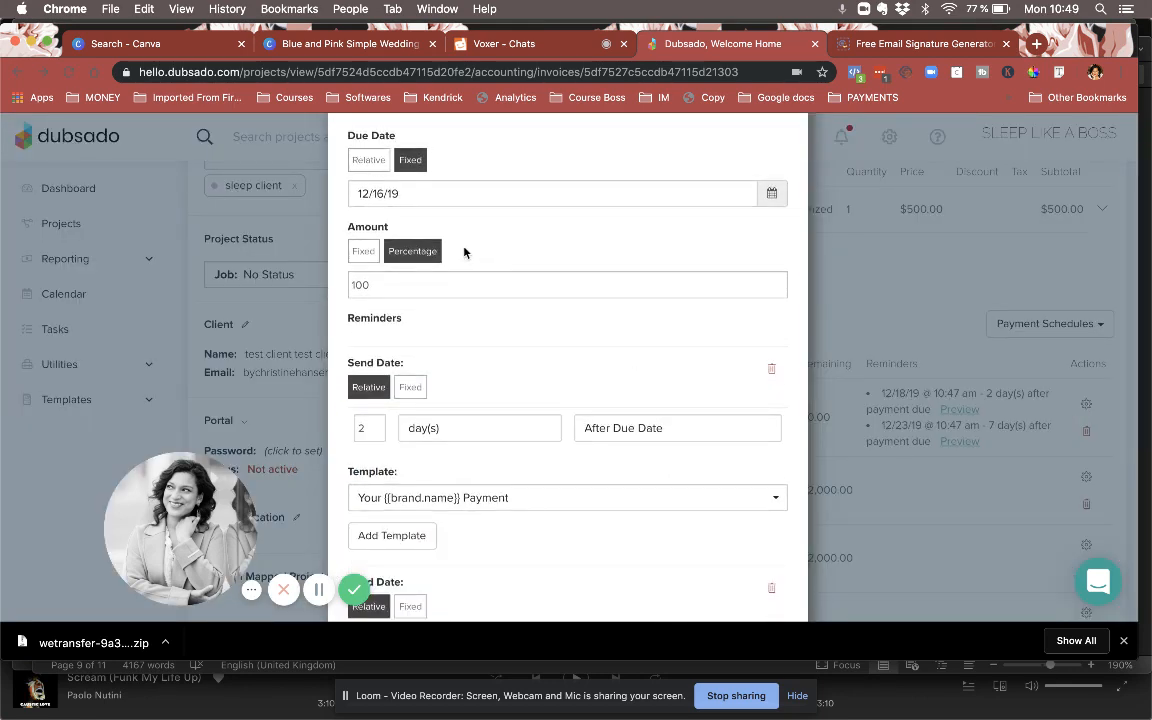
scroll(464, 252, down, 2)
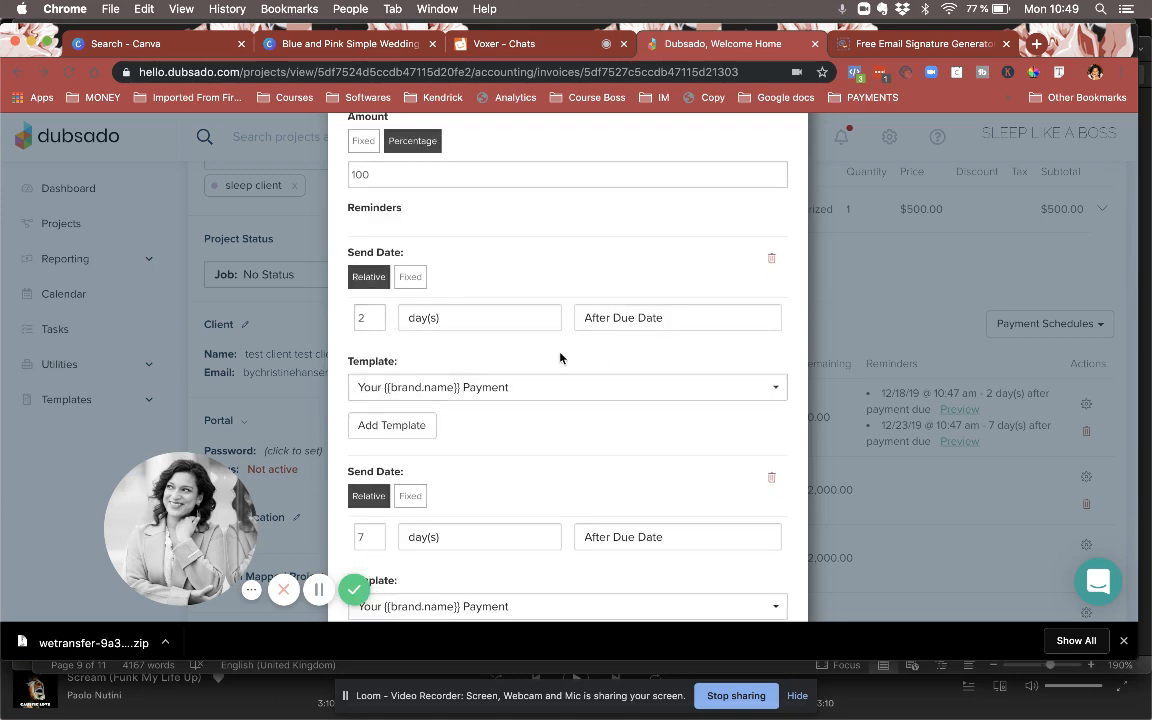
scroll(560, 358, down, 4)
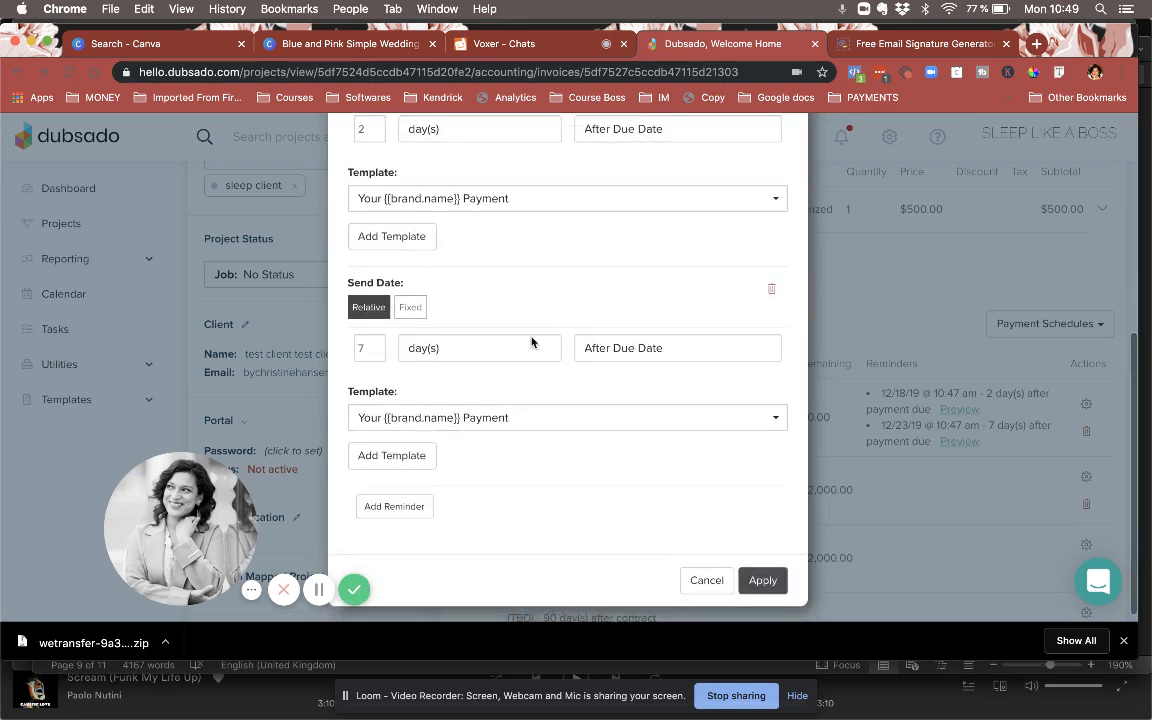
scroll(532, 336, up, 10)
scroll(545, 330, down, 10)
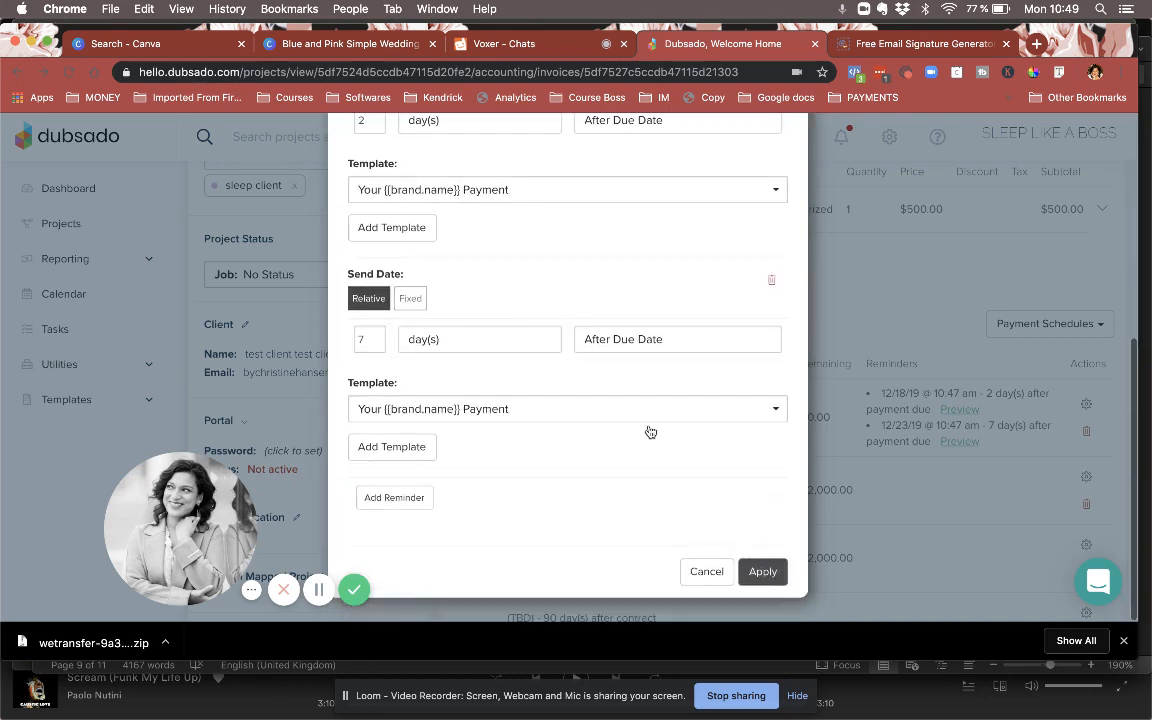
click(714, 572)
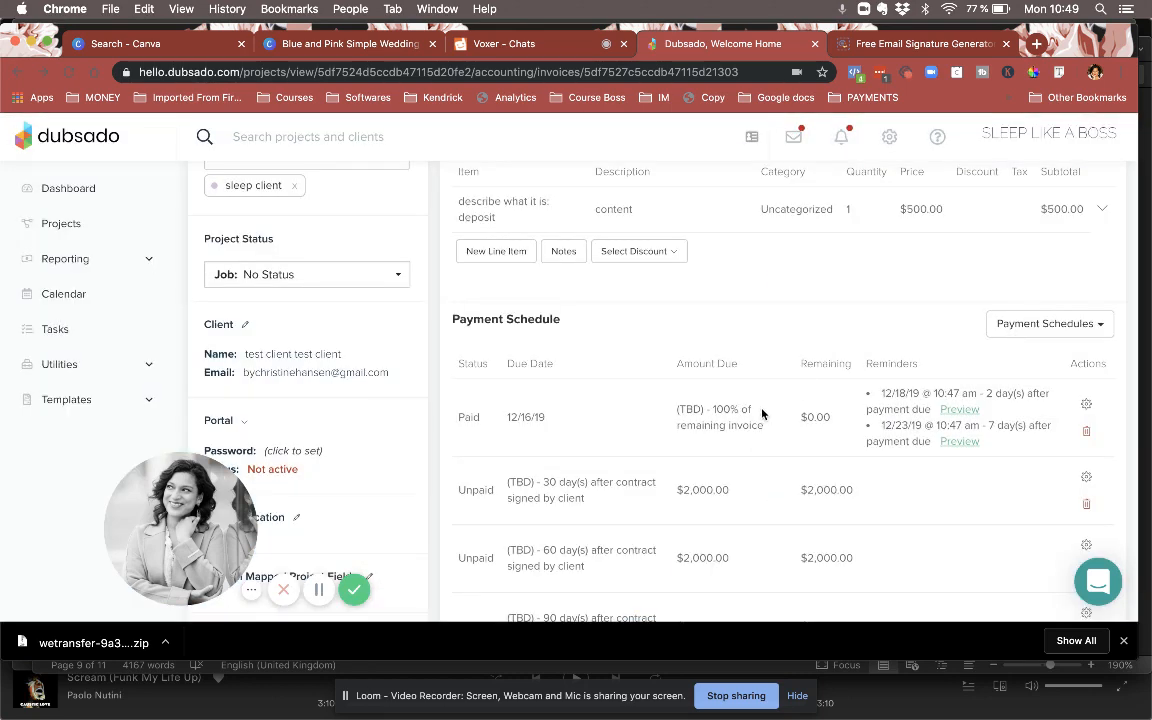
Return to the project's workflows and select SLAB $7500 to review its email actions without applying it.
scroll(760, 412, up, 4)
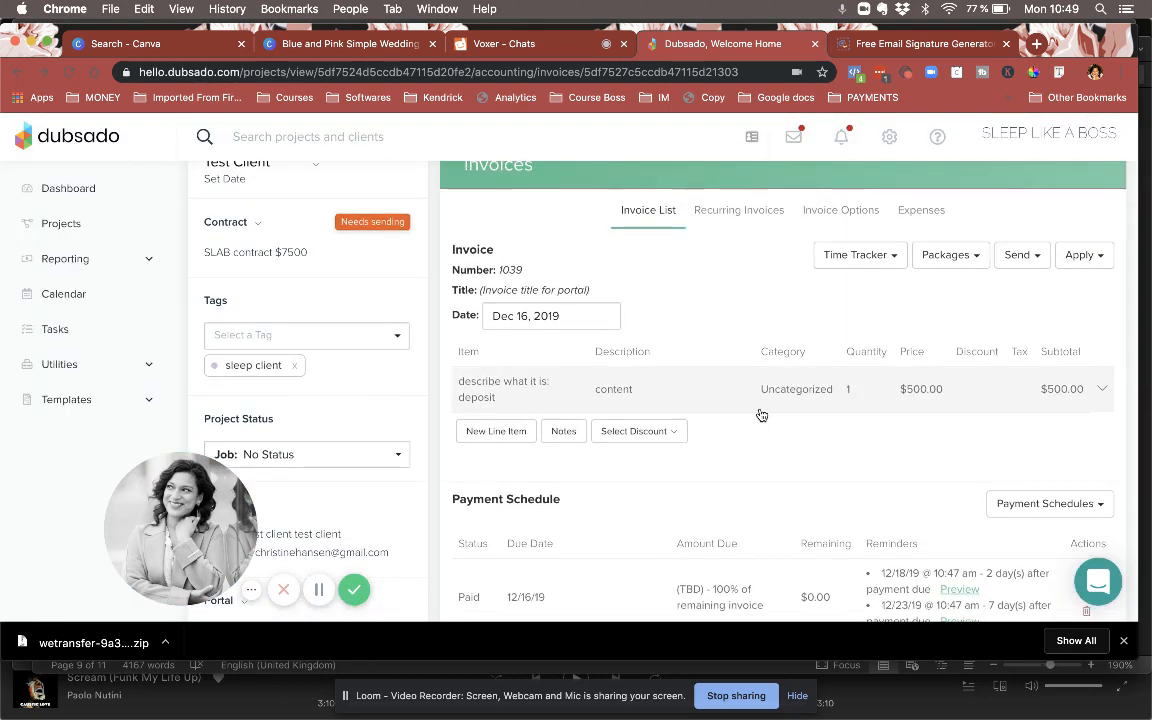
scroll(760, 414, up, 2)
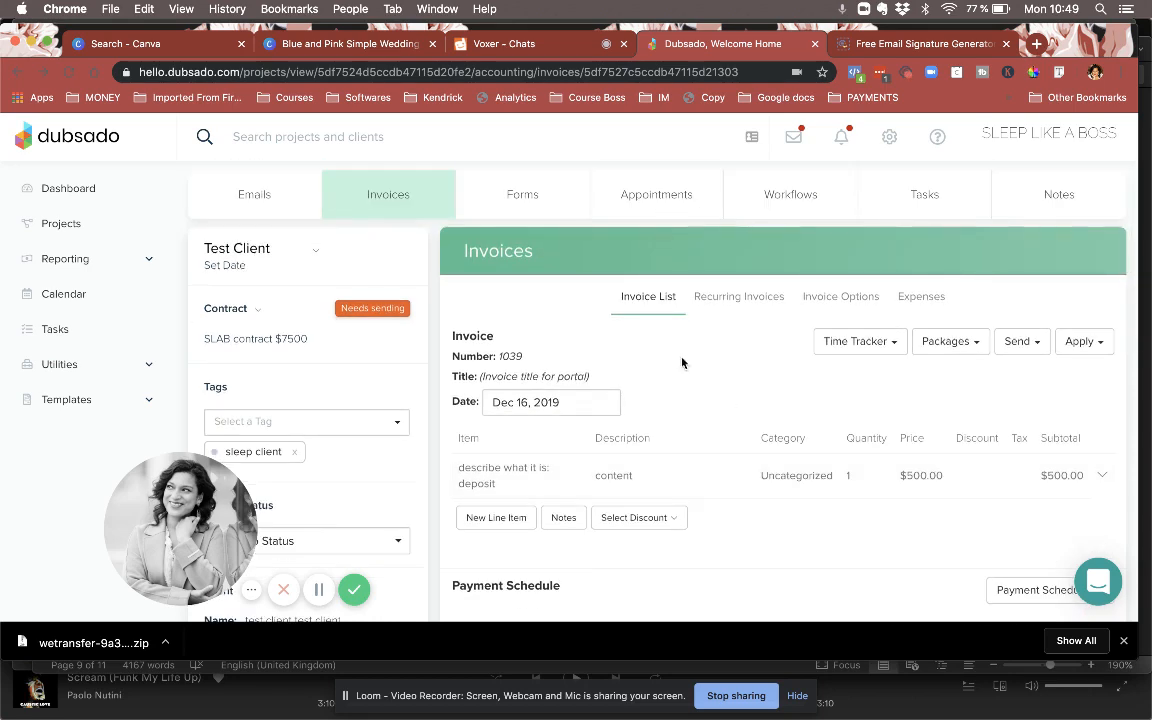
click(787, 198)
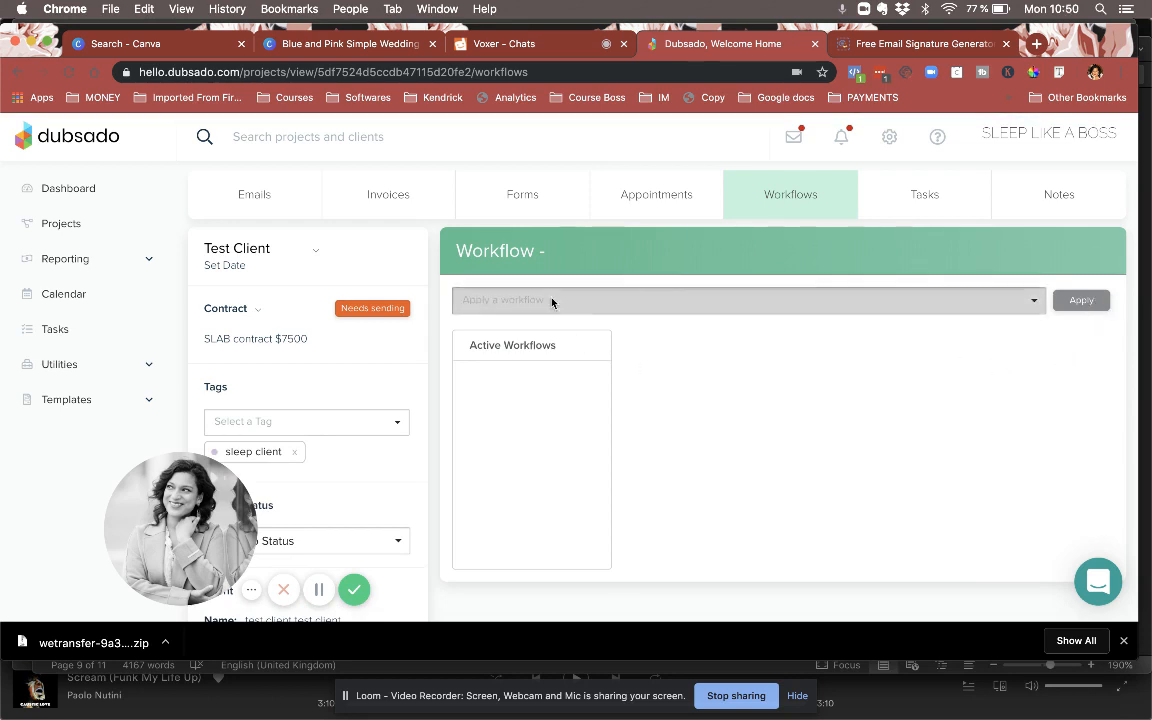
click(520, 300)
click(560, 409)
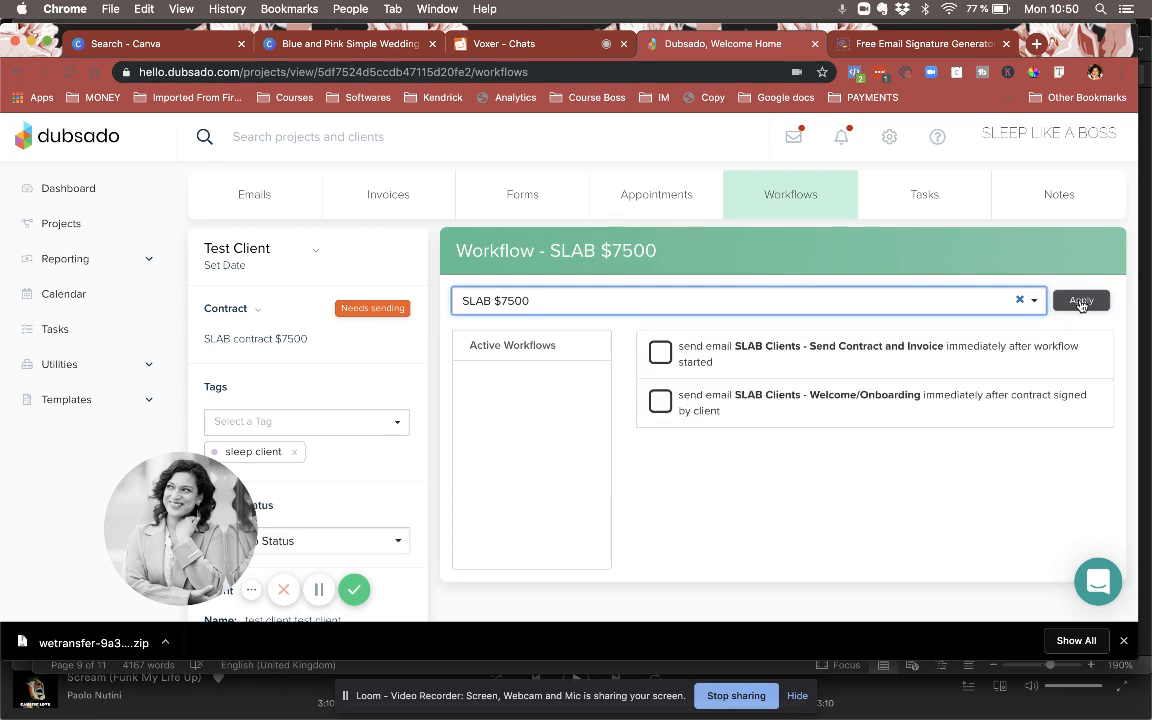
scroll(745, 486, down, 5)
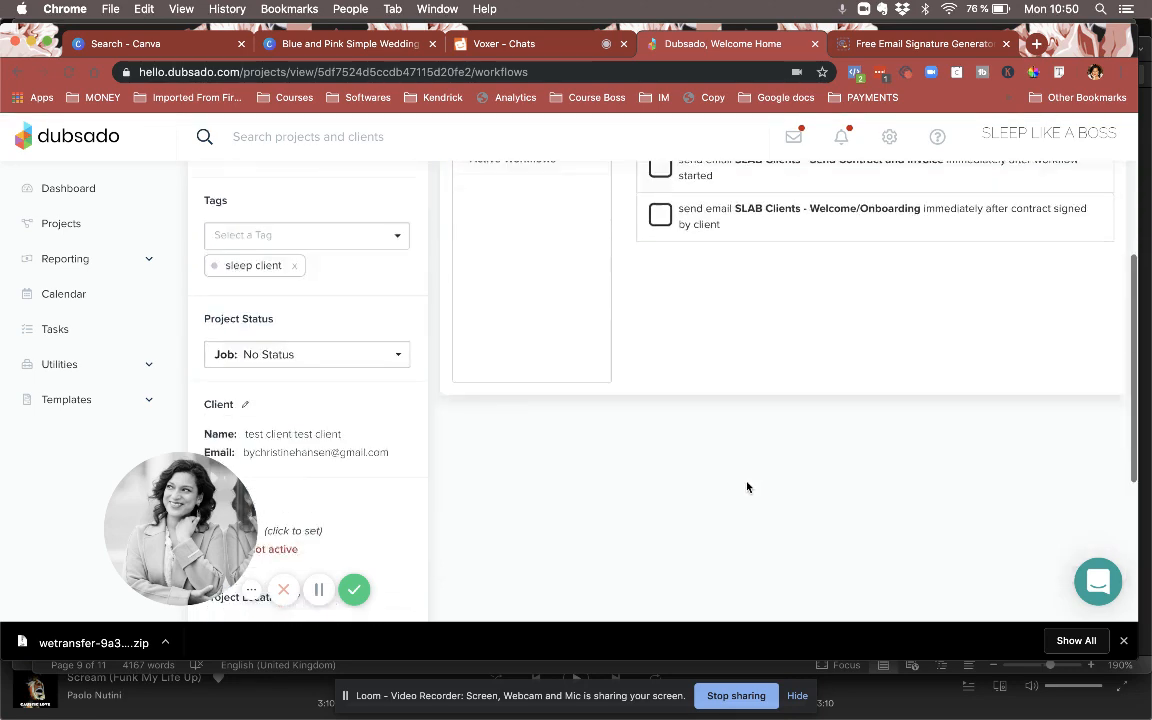
scroll(413, 380, up, 5)
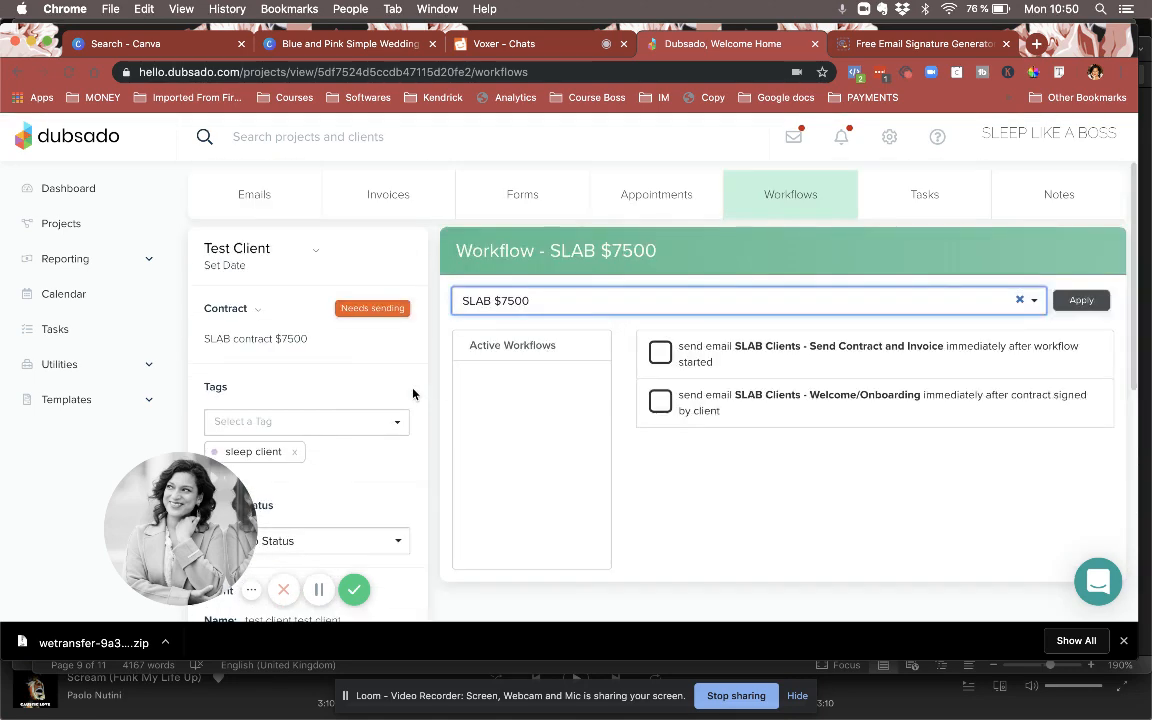